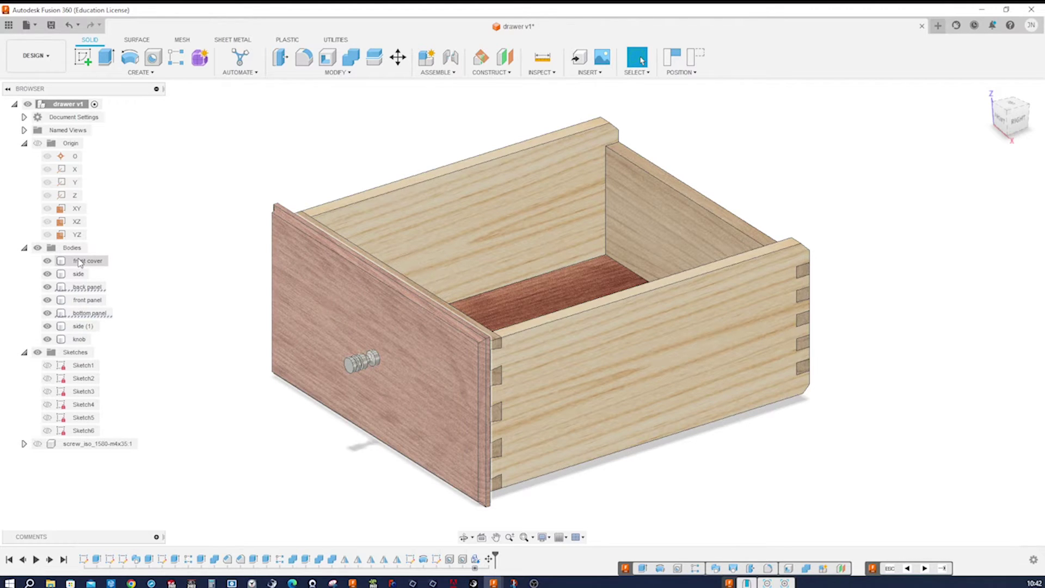
Hide the finished drawer's bodies one by one: front cover, both sides, back, front and bottom panels, and the knob.
left_click(48, 260)
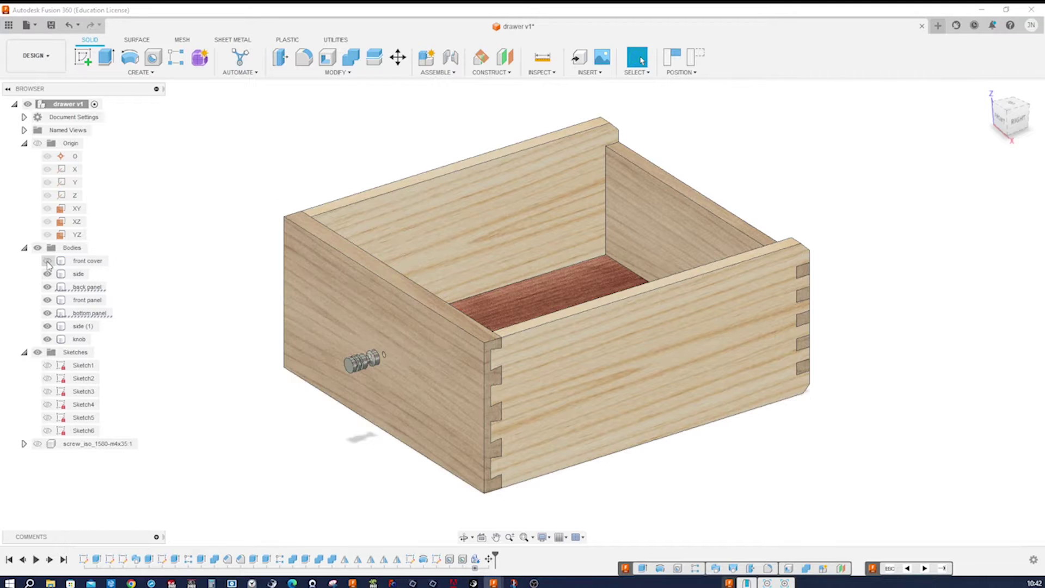
left_click(47, 275)
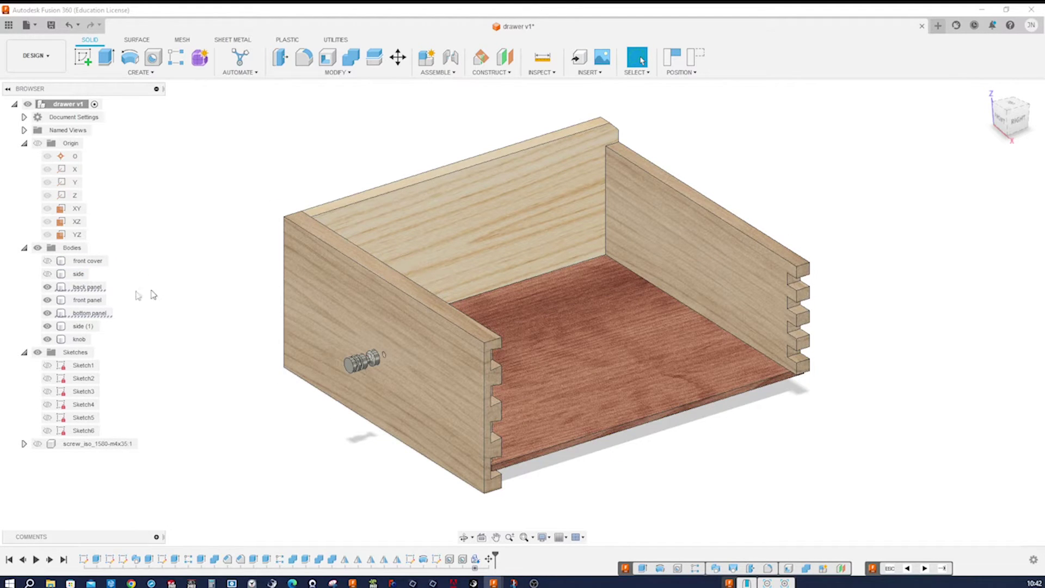
left_click(61, 289)
left_click(47, 287)
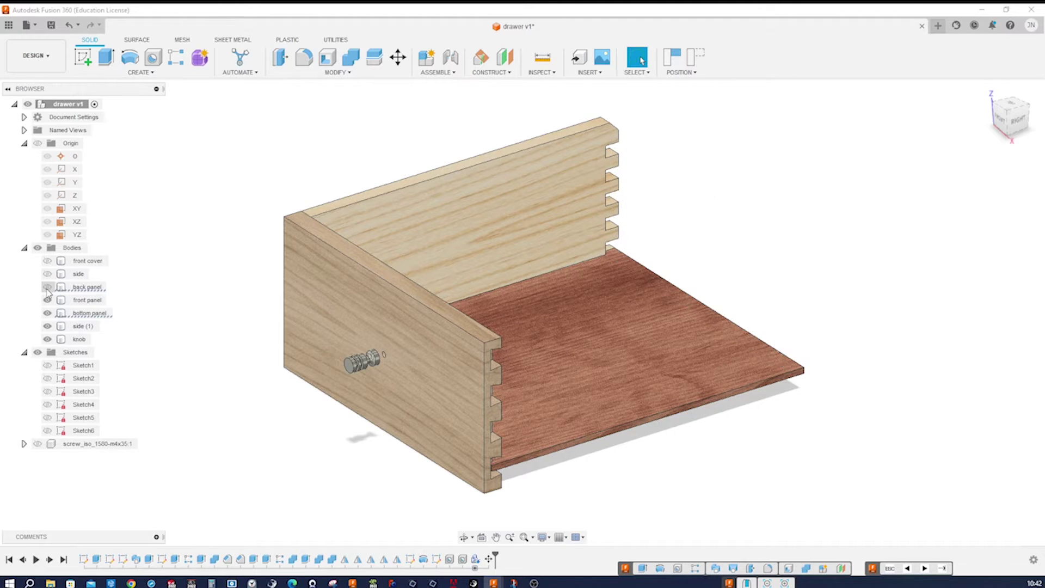
left_click(47, 300)
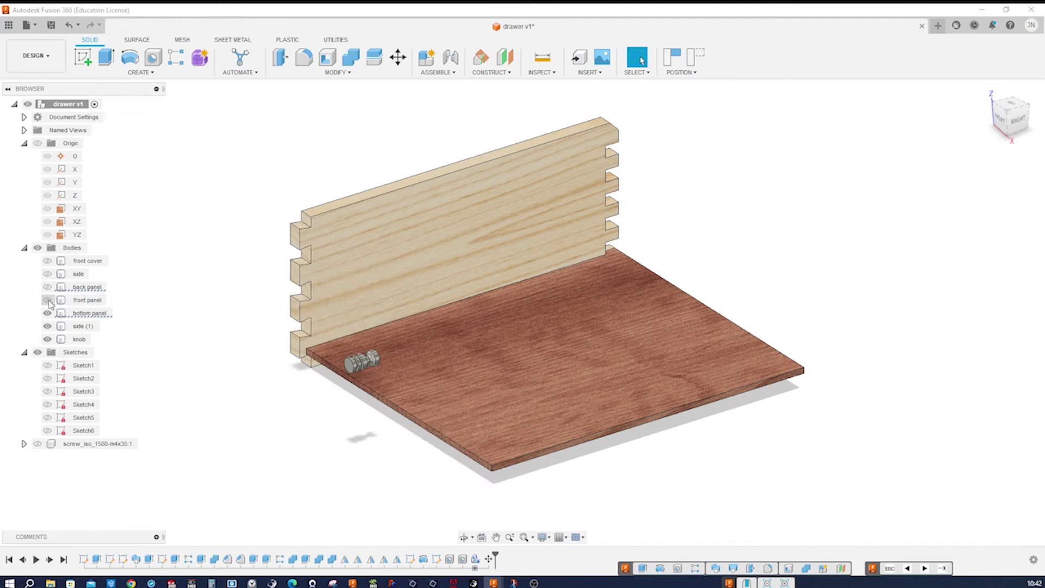
left_click(47, 313)
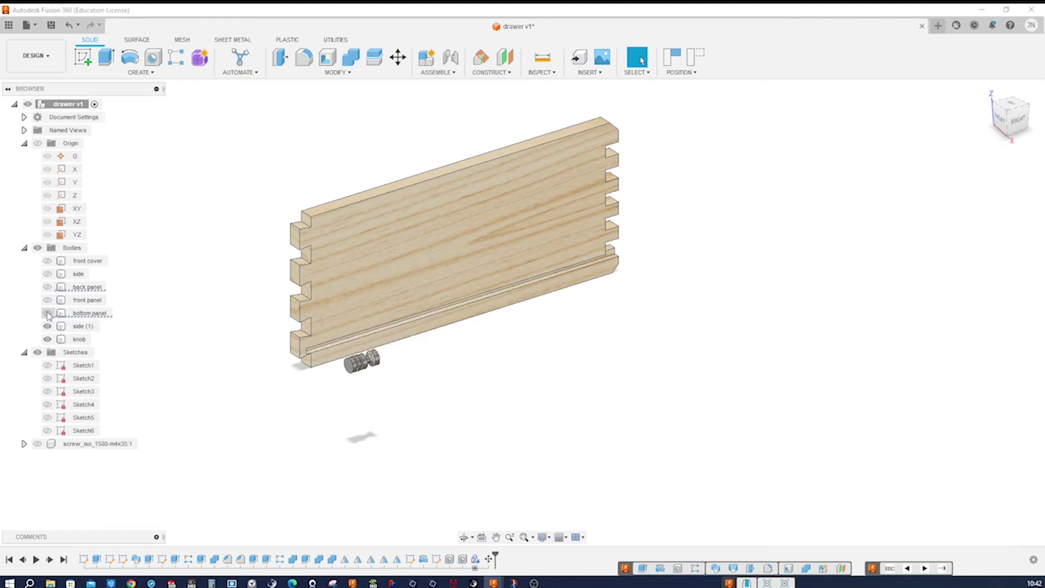
left_click(48, 326)
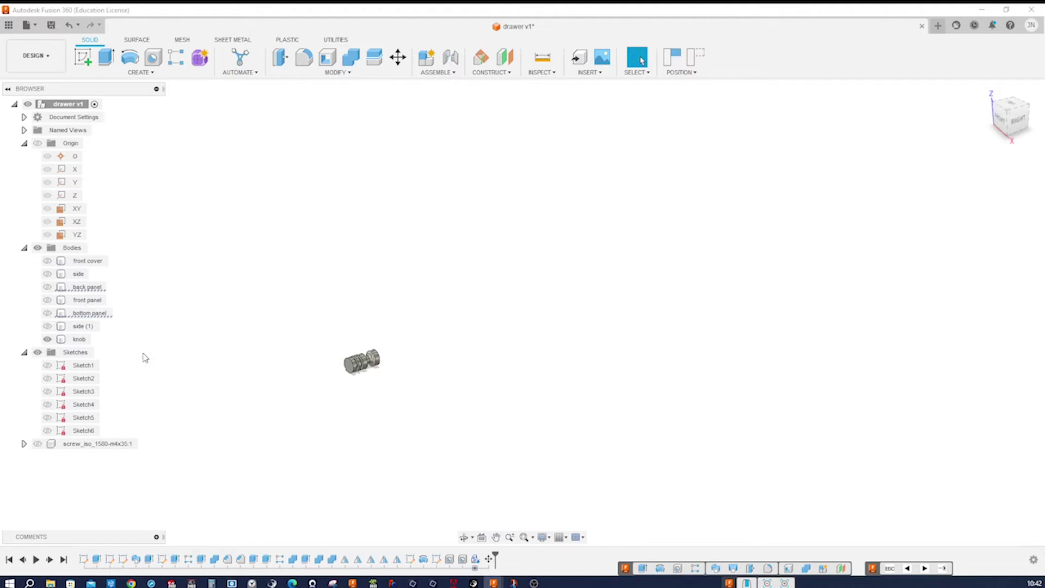
left_click(48, 339)
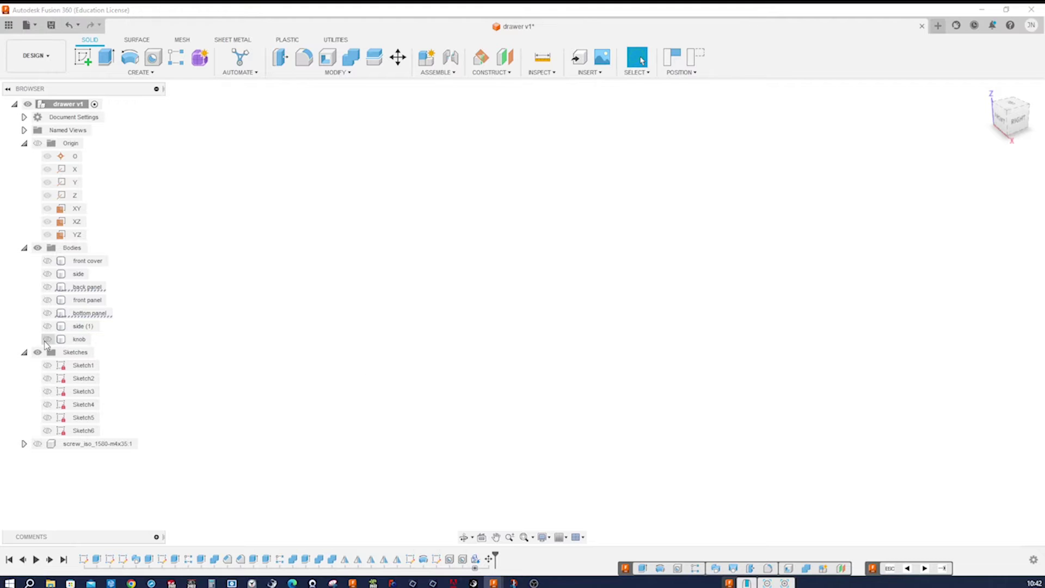
Show the M4x35 screw component and turn all the drawer bodies visible again.
left_click(37, 444)
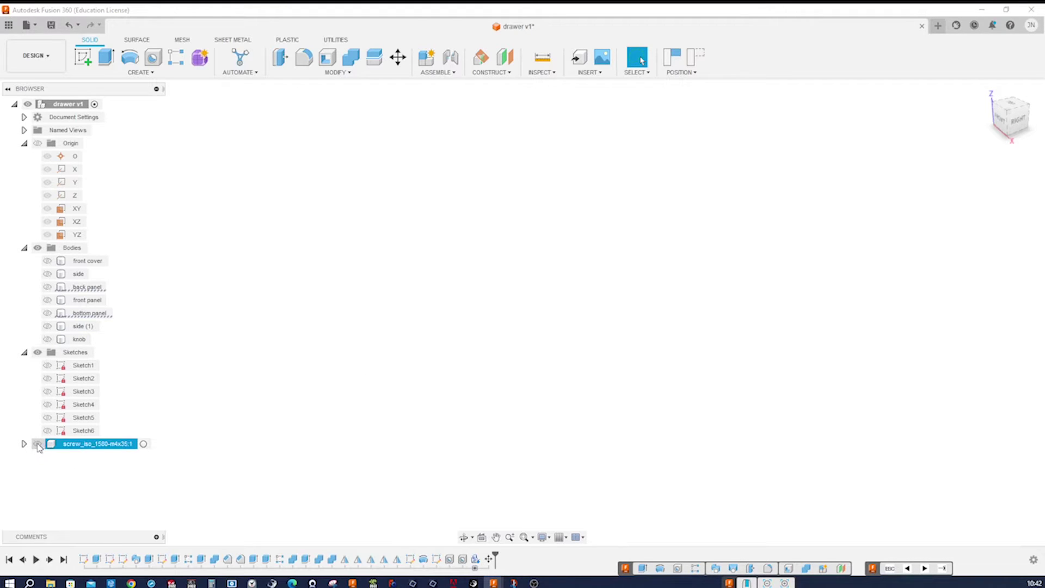
left_click(37, 444)
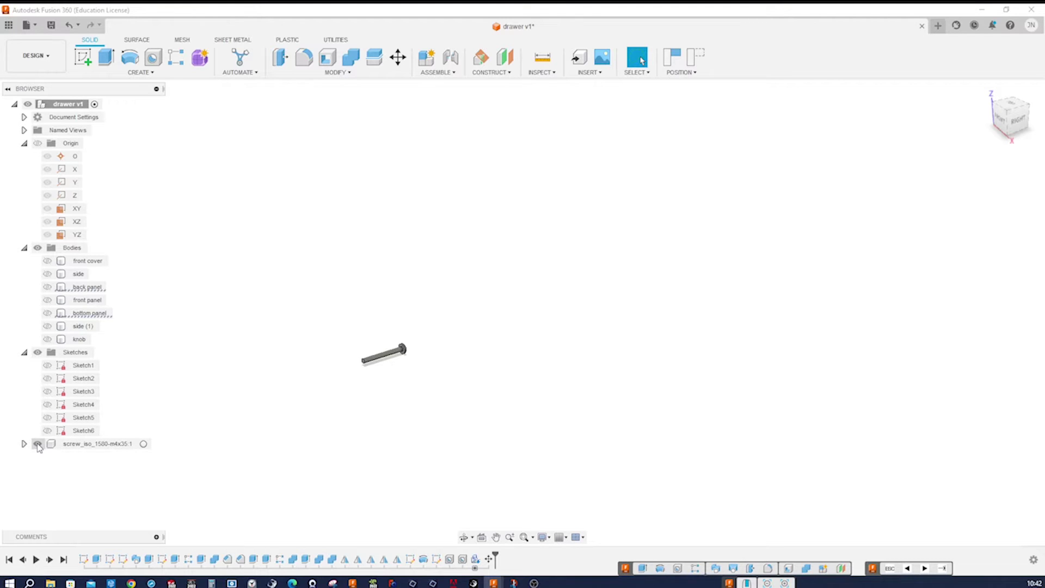
left_click(47, 274)
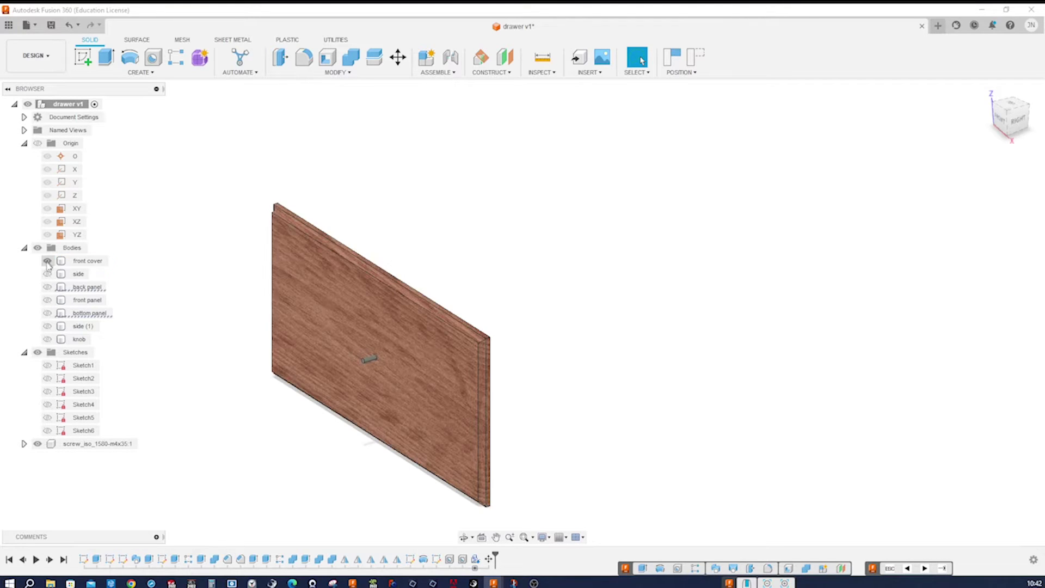
left_click(47, 287)
left_click(47, 300)
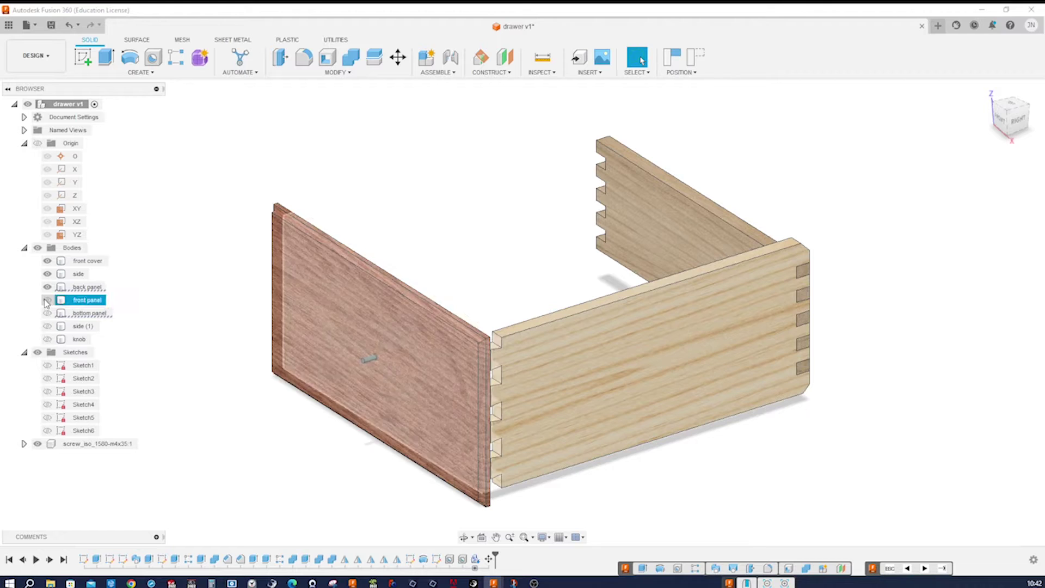
left_click(47, 313)
left_click(47, 326)
left_click(47, 339)
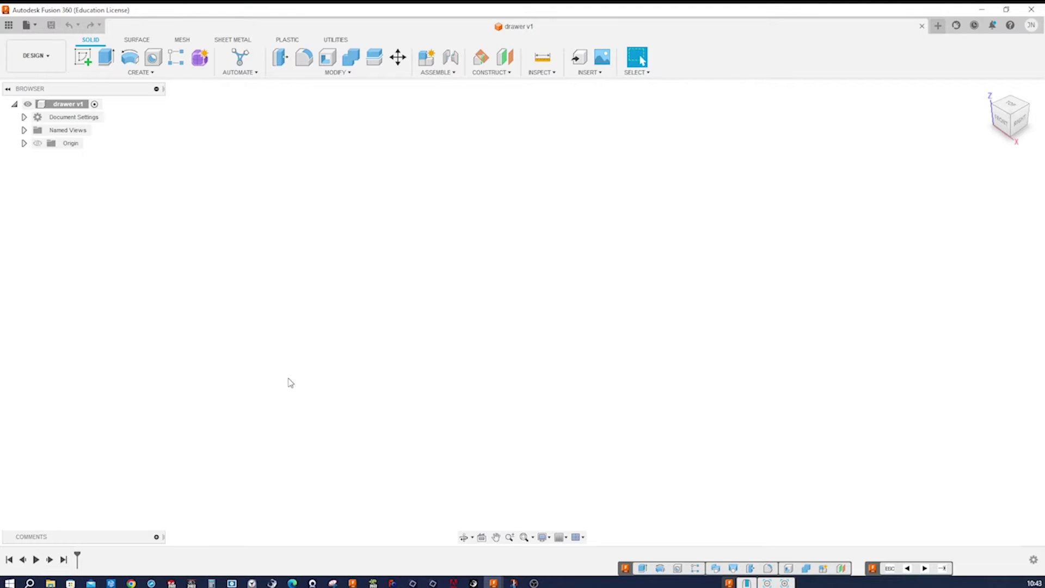
Start a sketch on the horizontal XY plane and draw a center rectangle about 113 by 109 mm centred on the origin.
key("s")
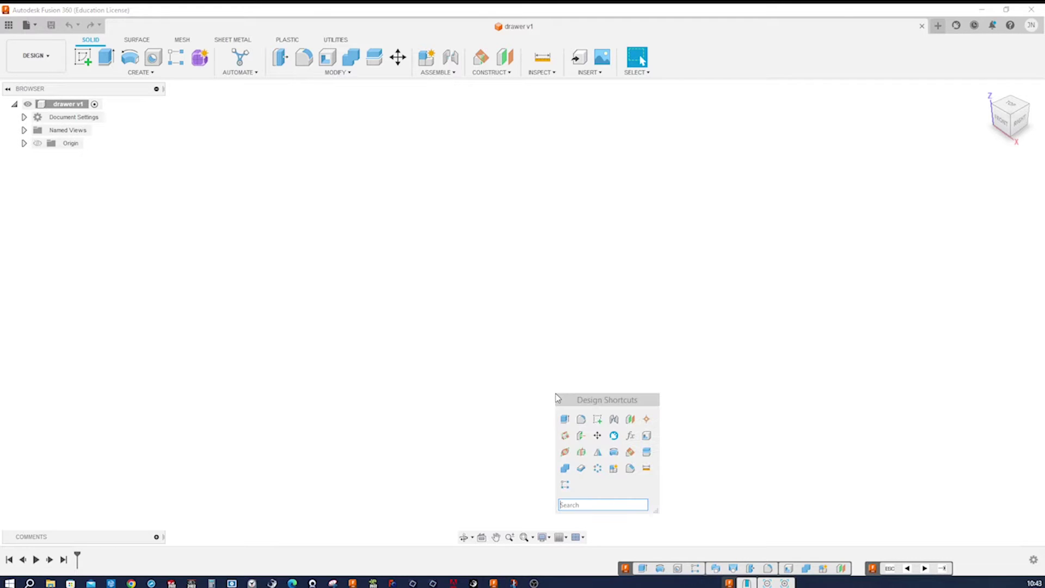
left_click(597, 418)
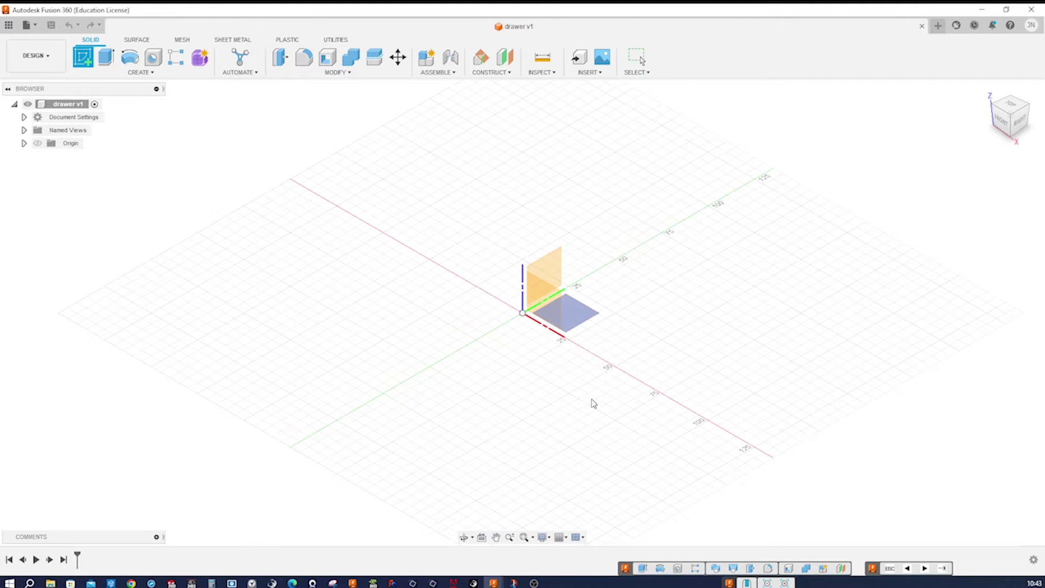
left_click(582, 324)
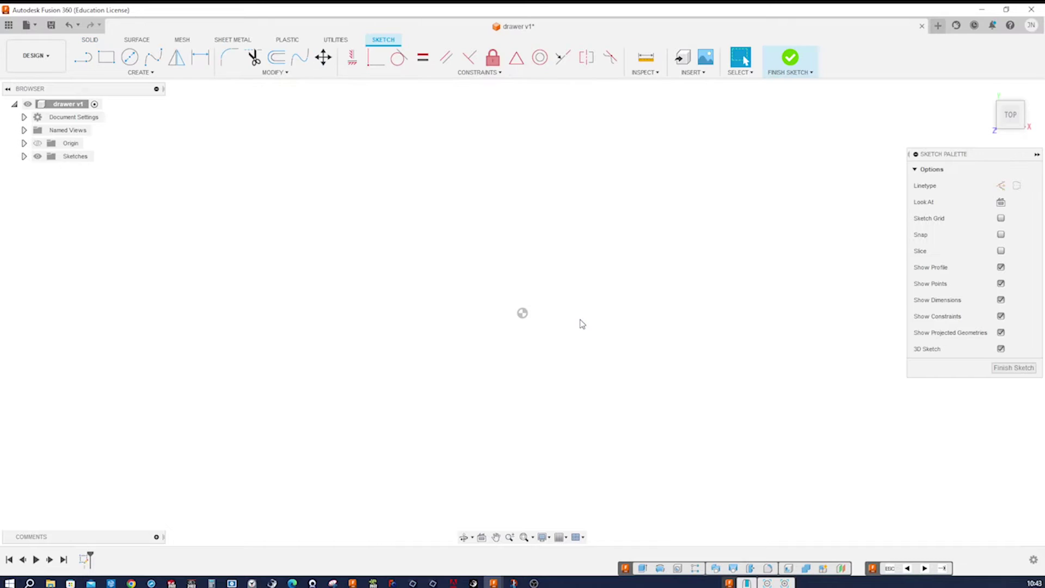
key("s")
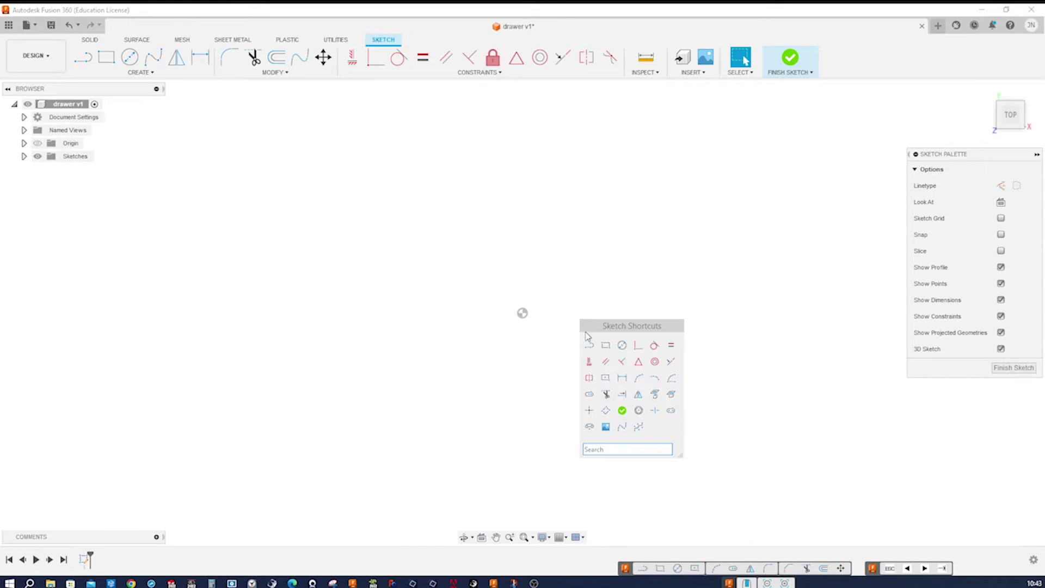
left_click(605, 377)
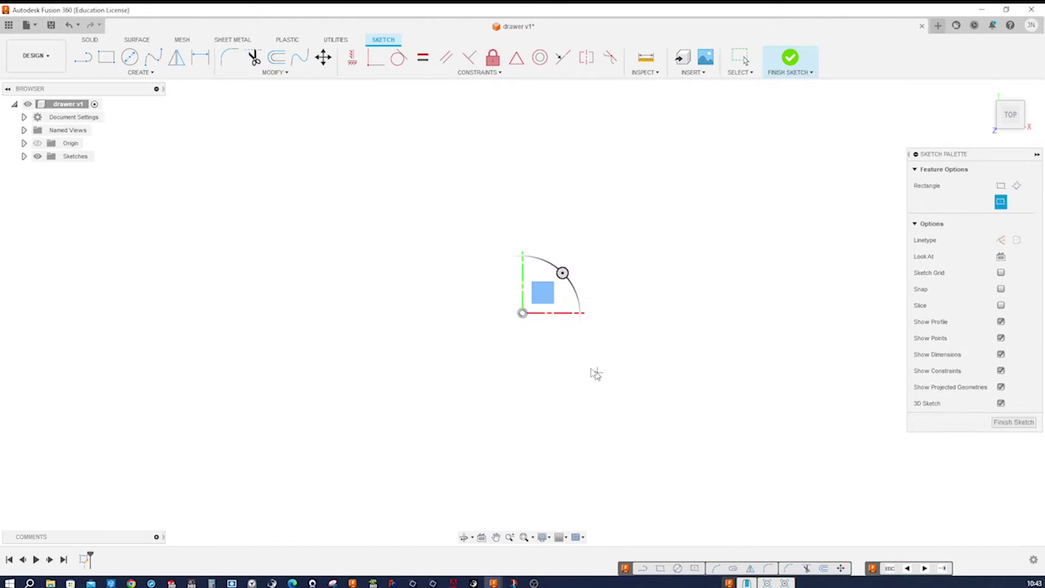
left_click(522, 313)
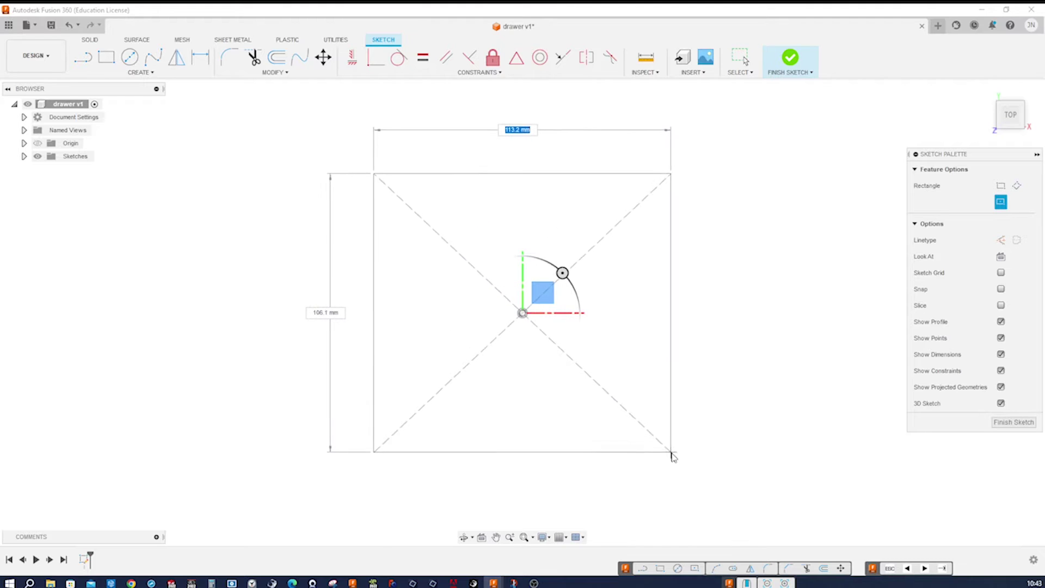
left_click(672, 456)
key("Escape")
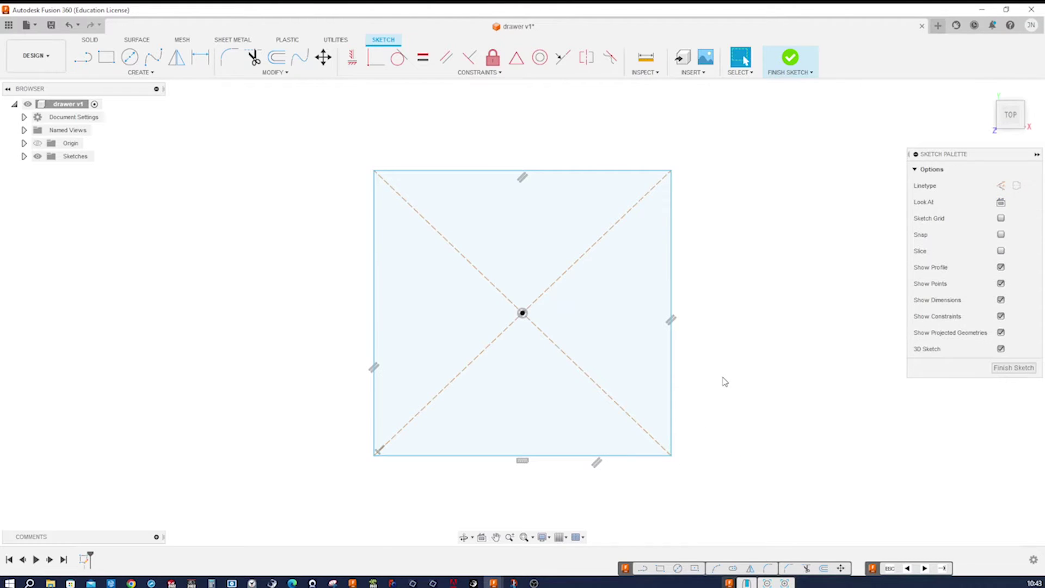
Dimension the rectangle's vertical side to 296 mm and its horizontal side to 258 mm.
key("d")
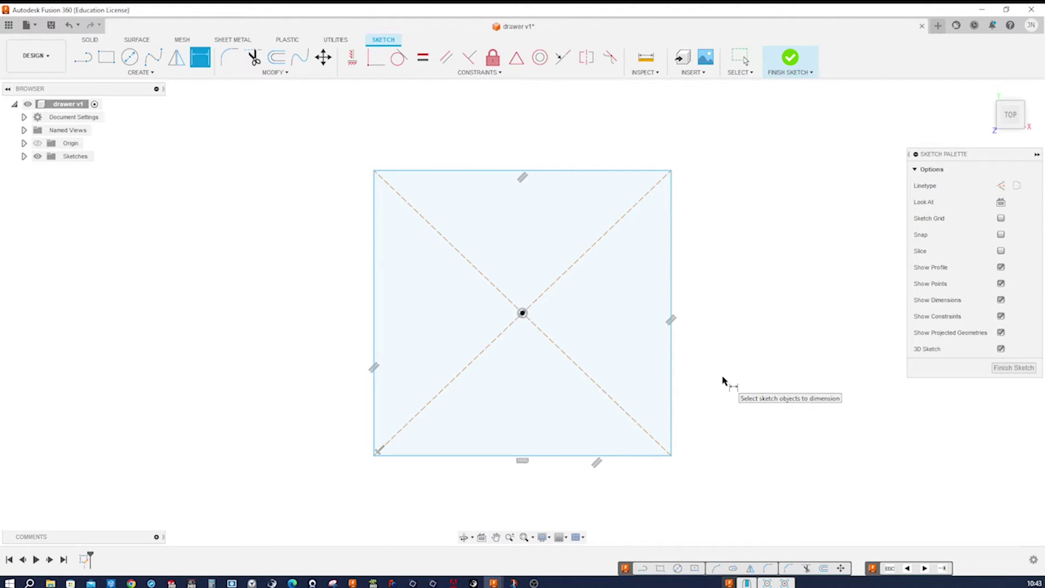
left_click(376, 335)
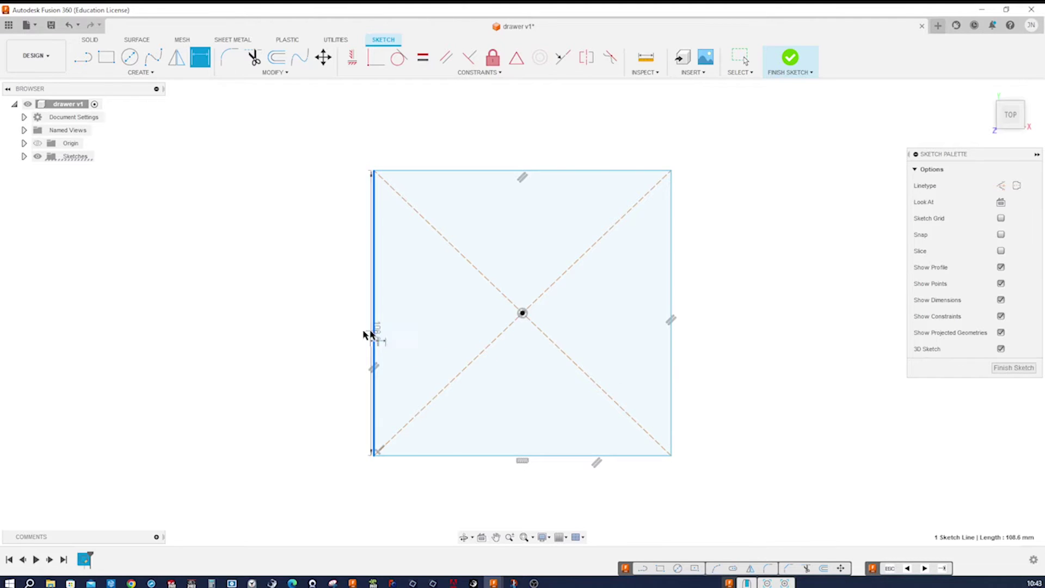
left_click(351, 330)
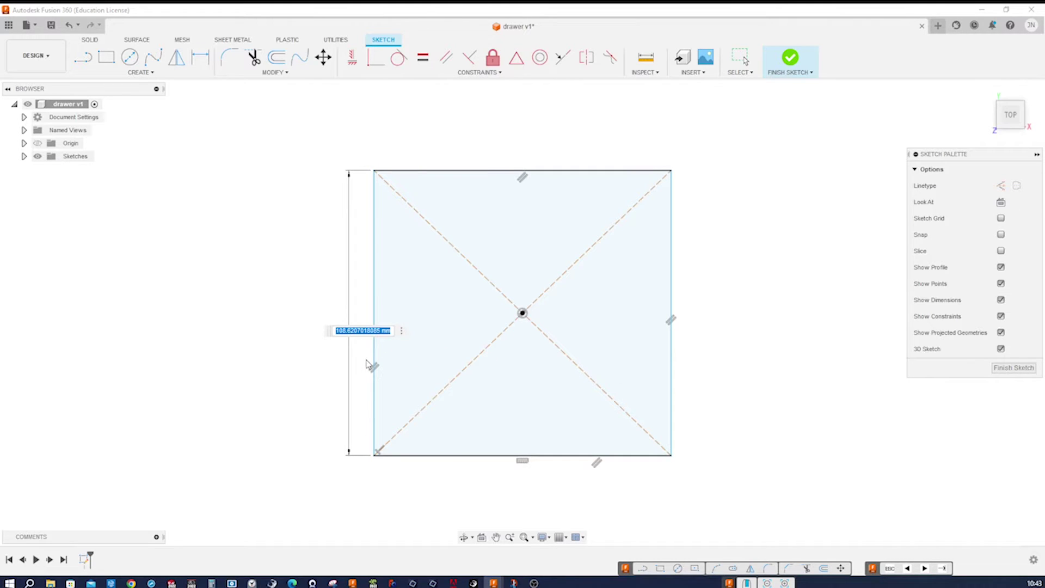
type("8")
type("96")
key("Return")
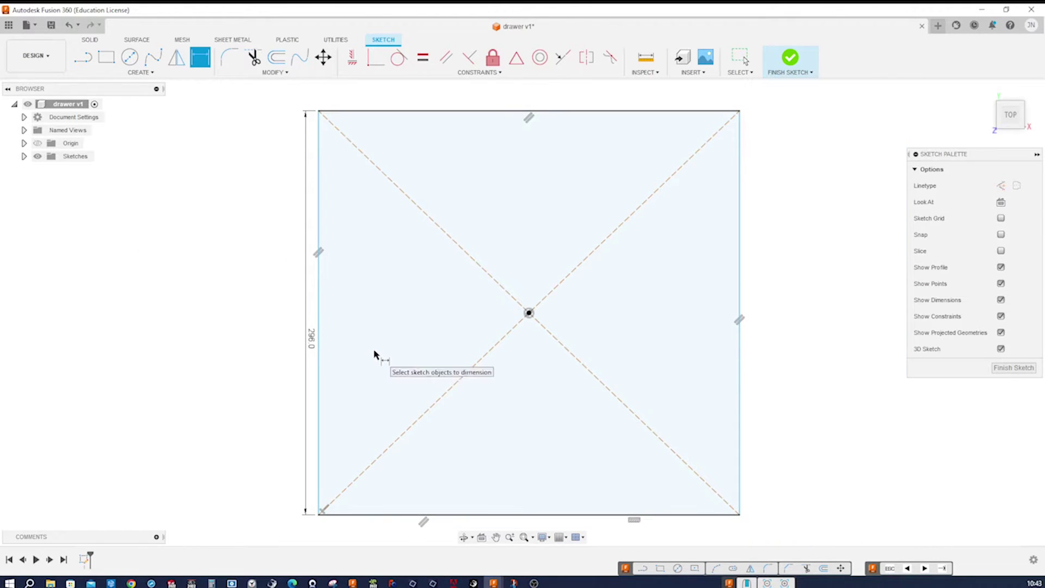
left_click(491, 139)
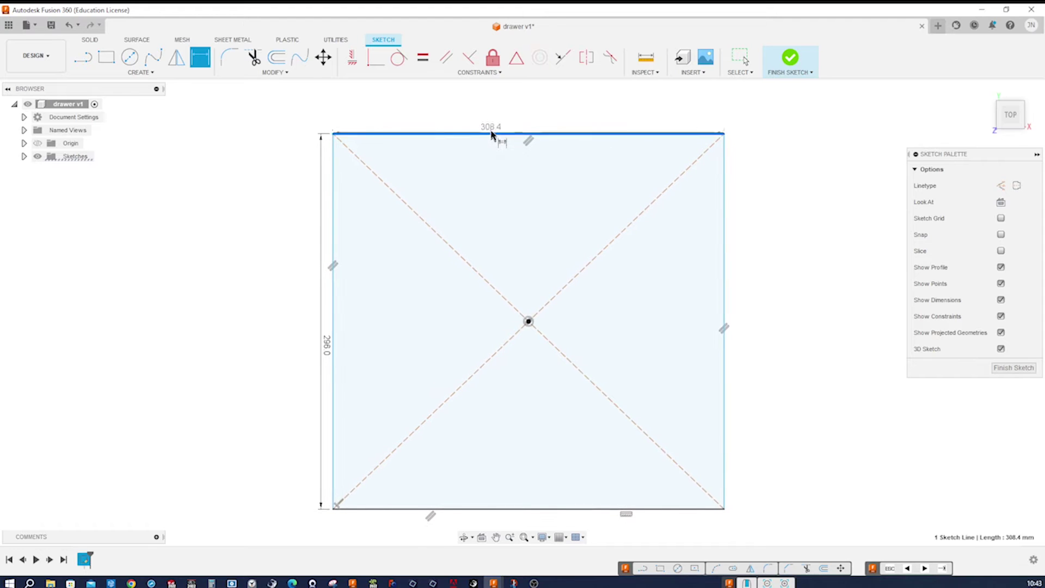
left_click(490, 123)
type("25")
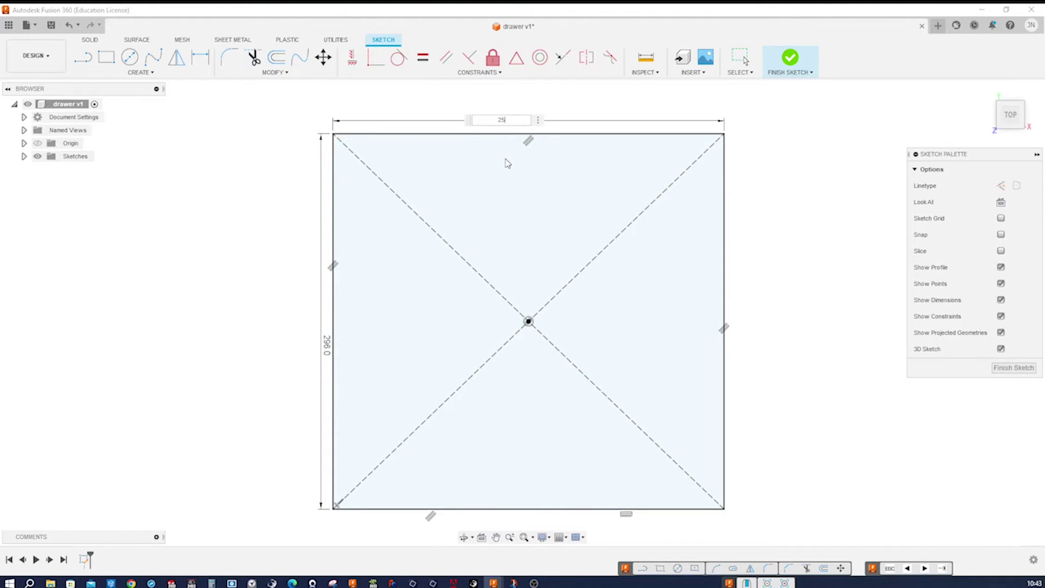
key("Return")
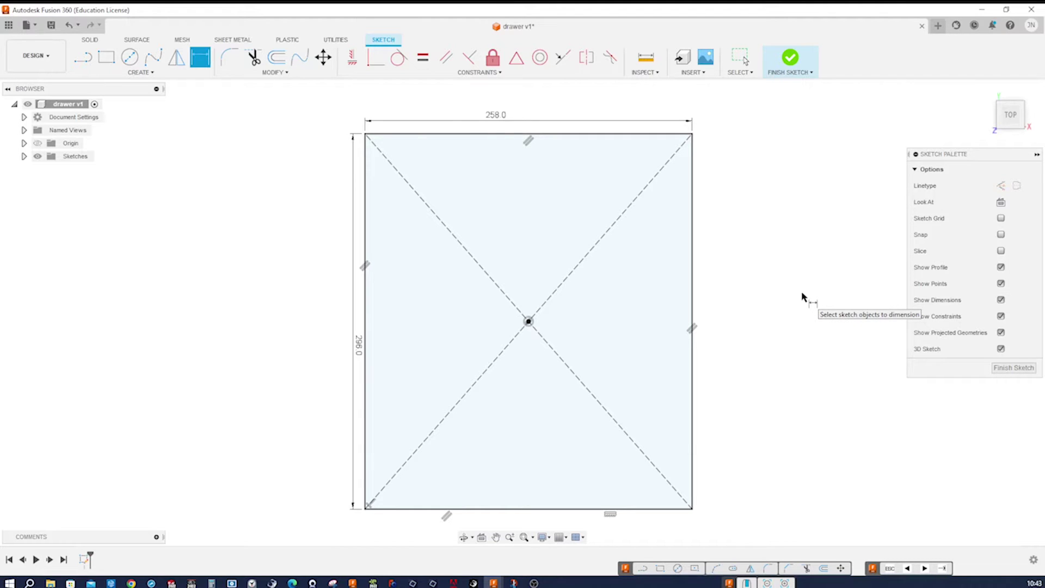
Draw a thin, wider center rectangle just below the large one, with its centre vertically aligned to the origin.
key("s")
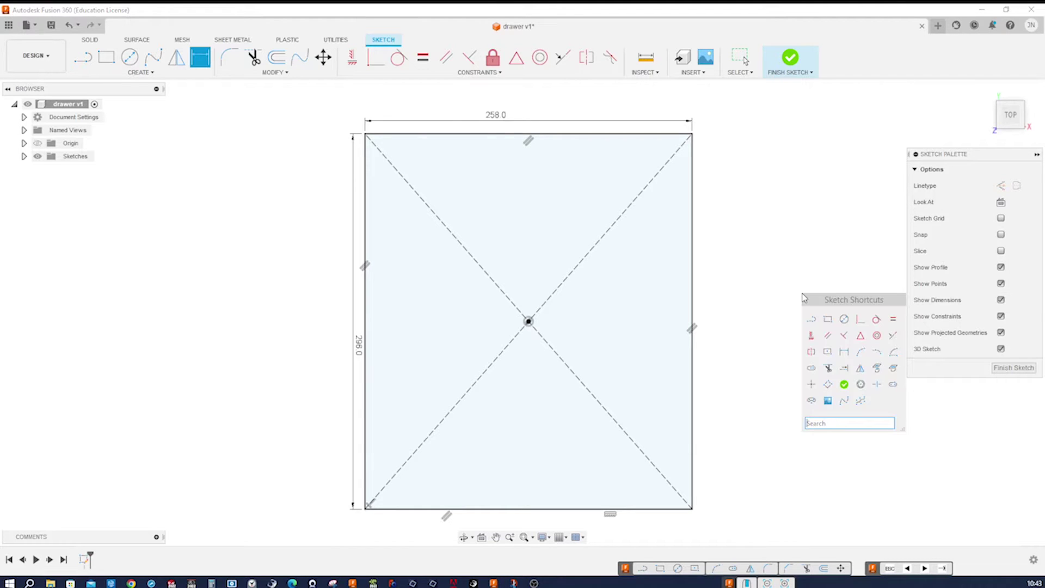
left_click(826, 353)
scroll(759, 331, "down", 5)
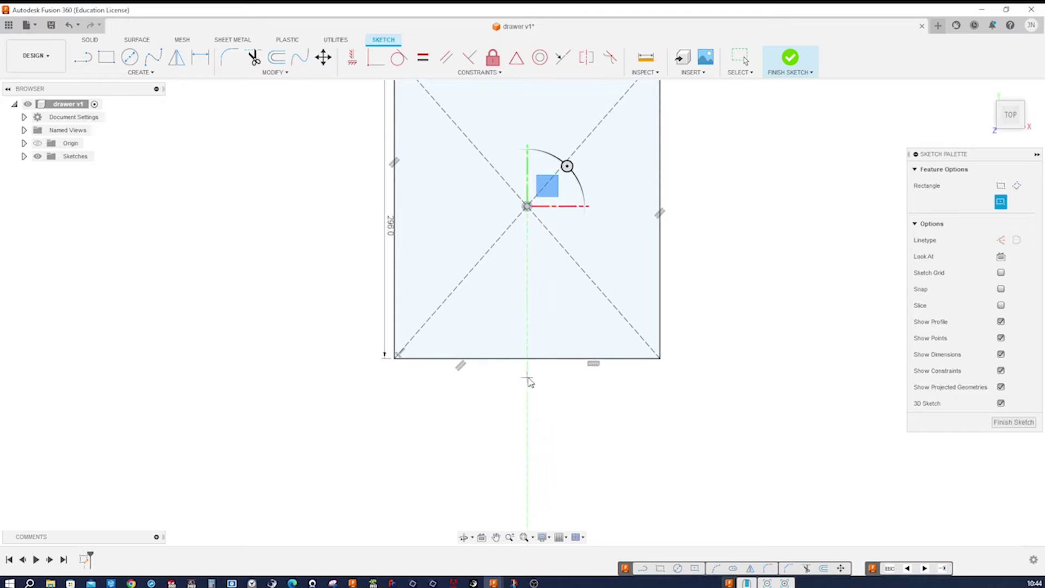
left_click(527, 373)
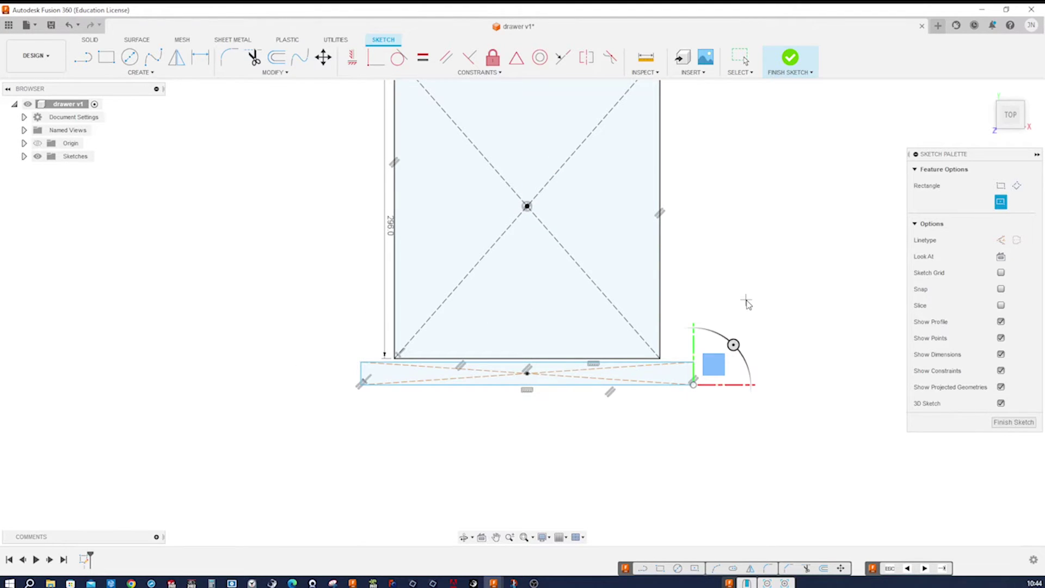
key("Escape")
Apply a Coincident constraint between the large rectangle's lower right corner and the thin rectangle's upper edge.
key("s")
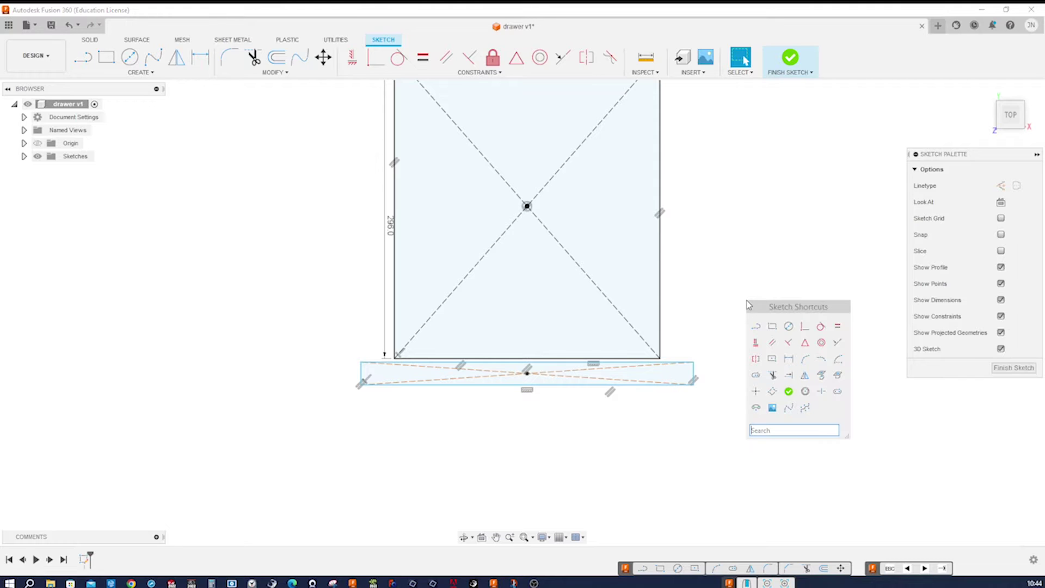
left_click(801, 329)
scroll(752, 336, "up", 3)
left_click(724, 389)
left_click(718, 383)
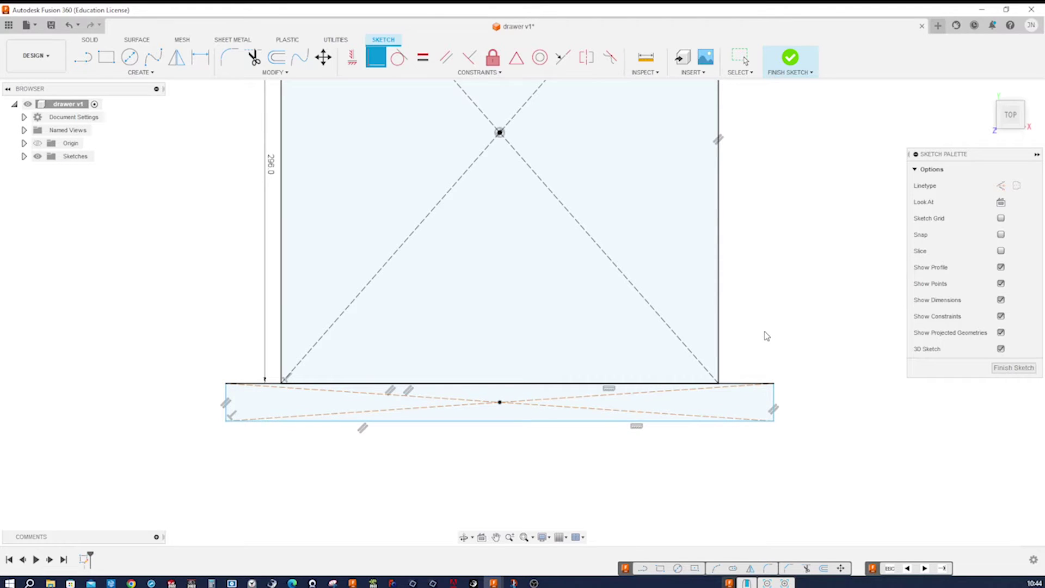
Dimension the thin rectangle's short side to 8 mm.
key("d")
left_click(774, 401)
left_click(792, 403)
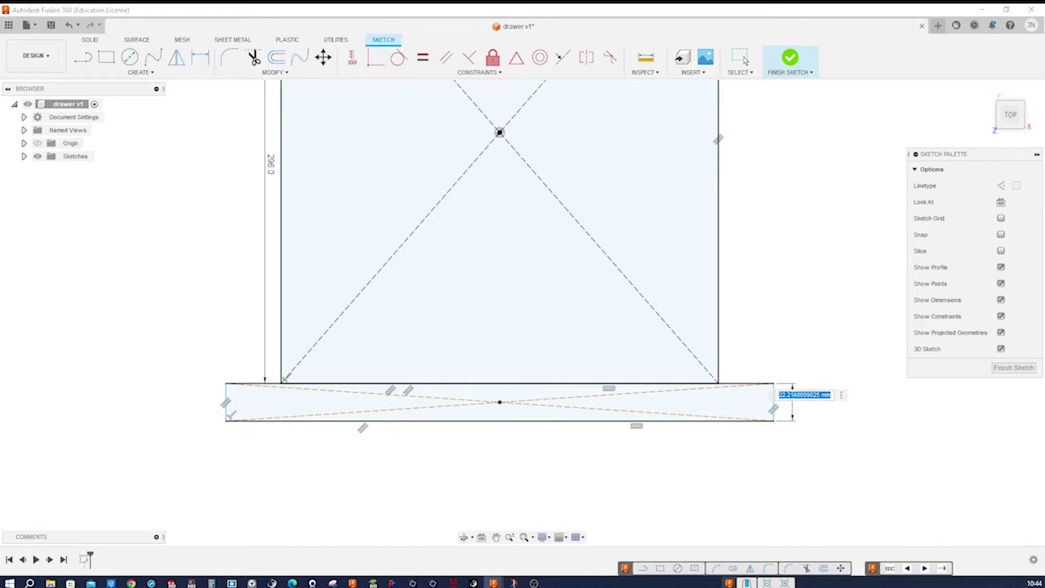
type("8")
key("Return")
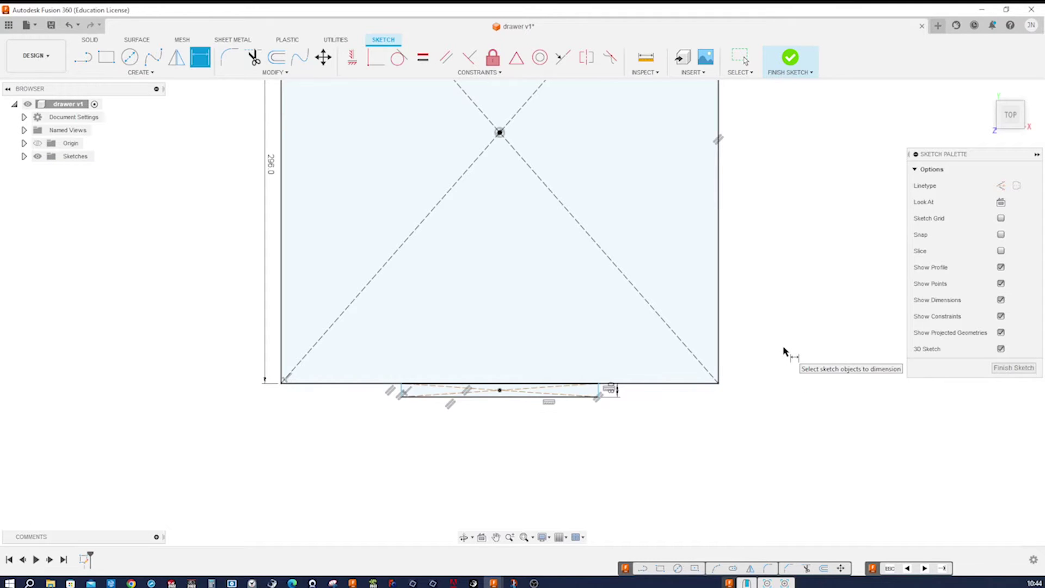
key("Escape")
Stretch the thin rectangle past the large rectangle's lower right corner and constrain its centre vertically to the origin.
left_click_drag(603, 392, 742, 395)
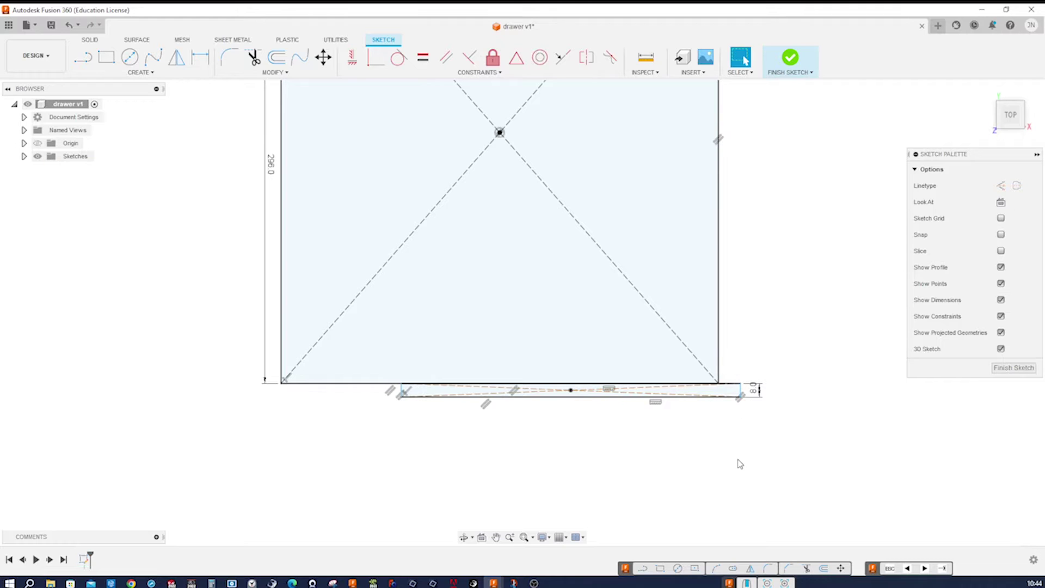
key("s")
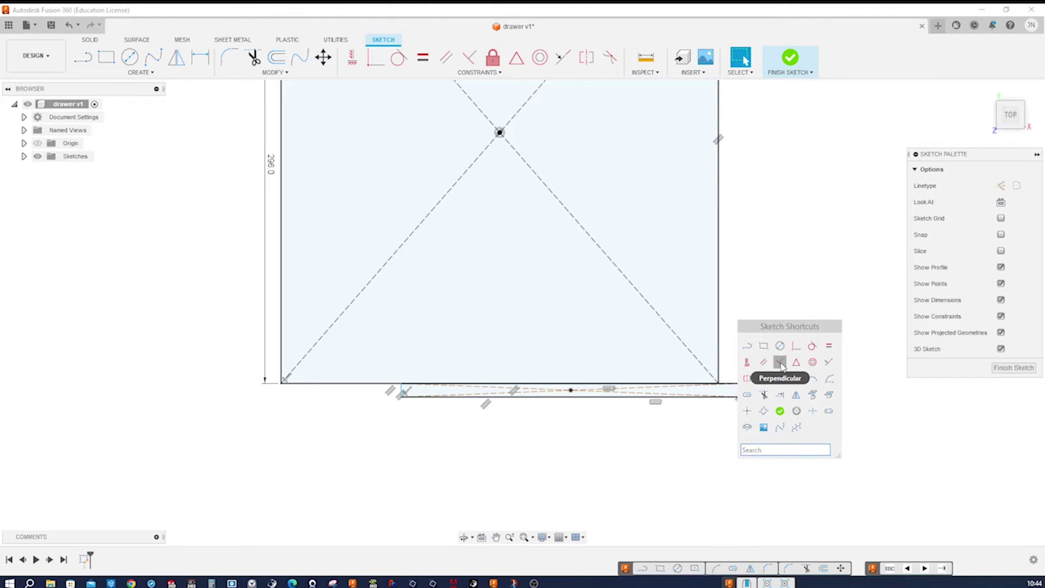
left_click(764, 379)
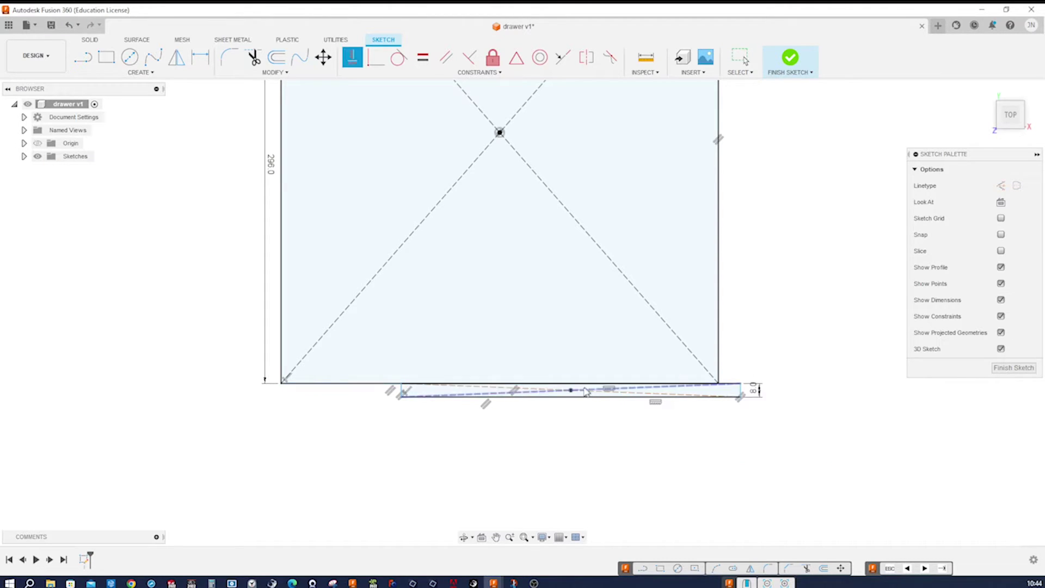
left_click(572, 391)
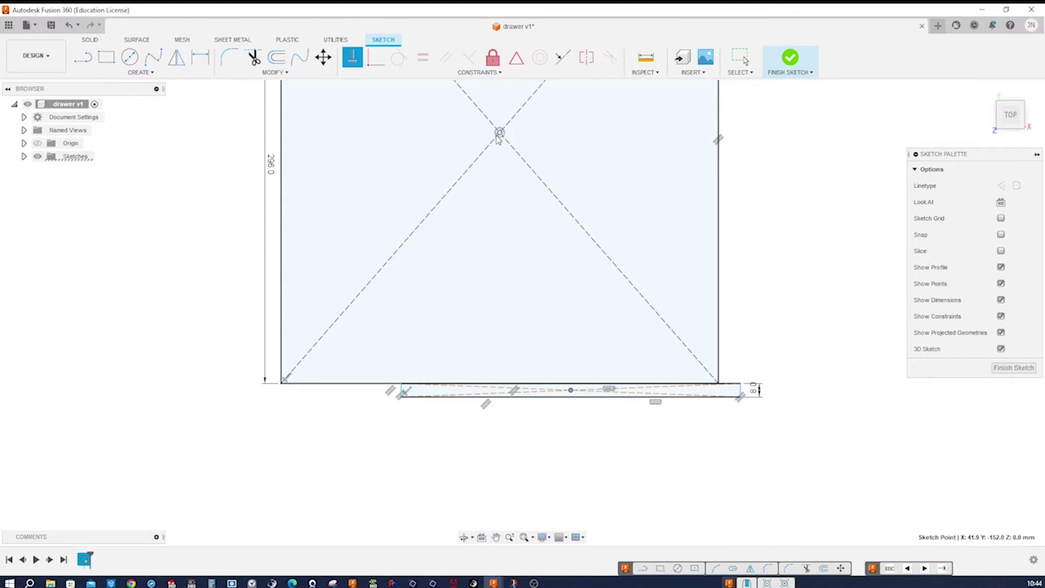
left_click(500, 133)
key("Escape")
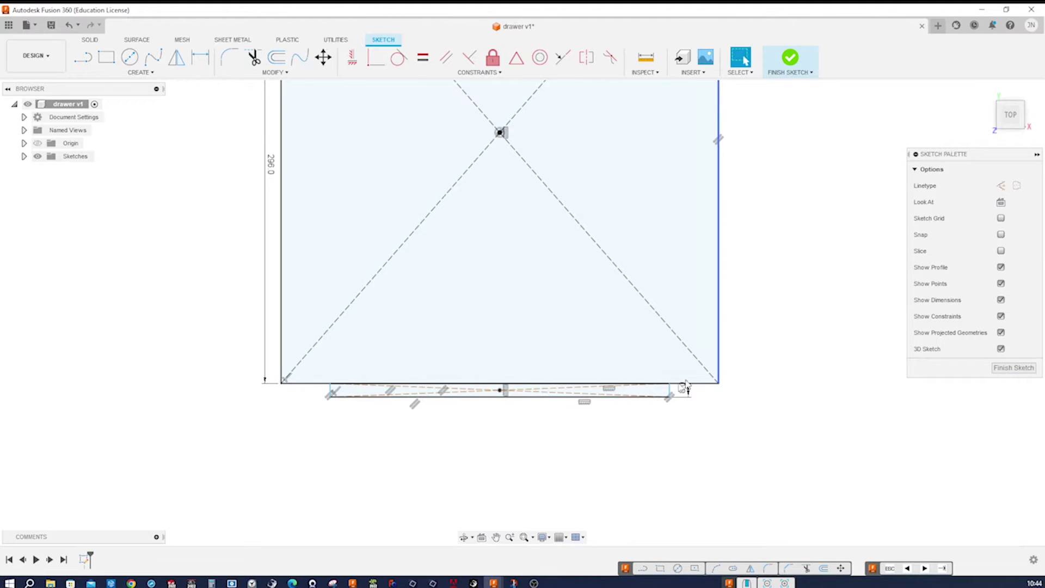
Widen the thin rectangle beyond both sides of the large one and dimension its overhang at the lower right corner to 8 mm.
left_click_drag(670, 393, 740, 394)
key("d")
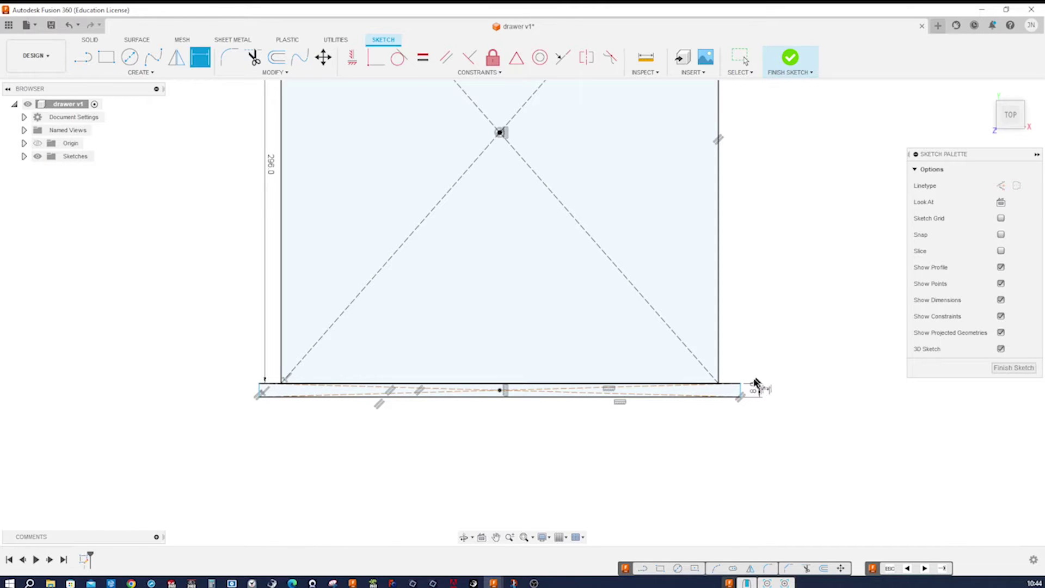
left_click(742, 388)
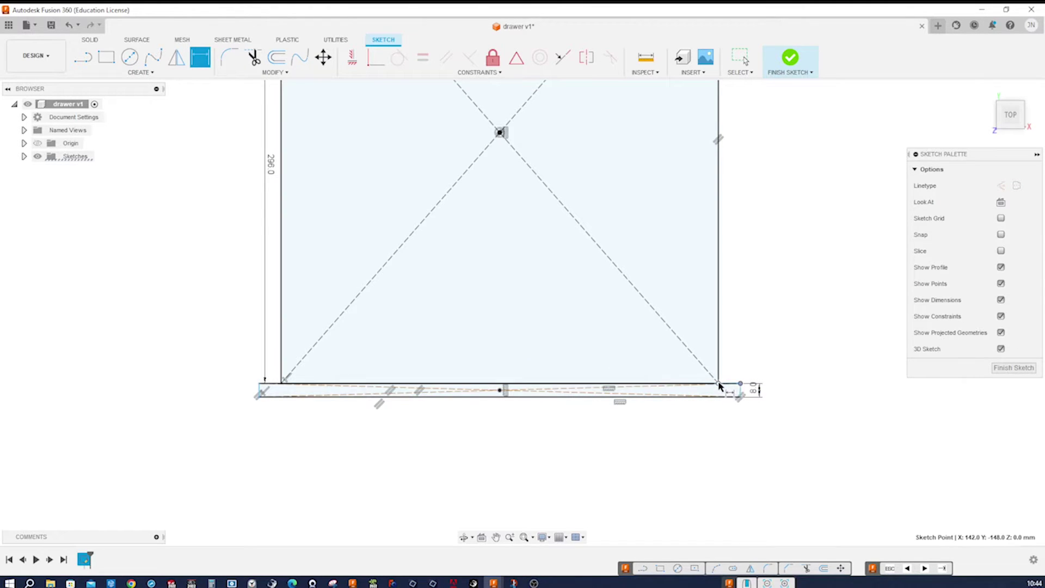
left_click(718, 382)
left_click(735, 375)
type("8")
key("Return")
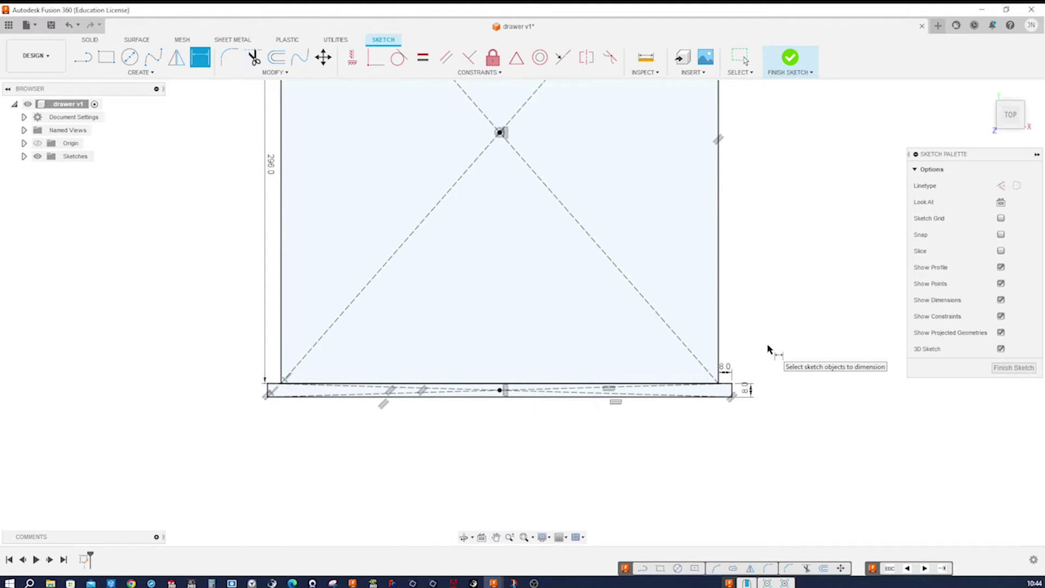
Offset only the large rectangle's upper edge 12 mm inward, with chain selection turned off.
scroll(768, 348, "down", 2)
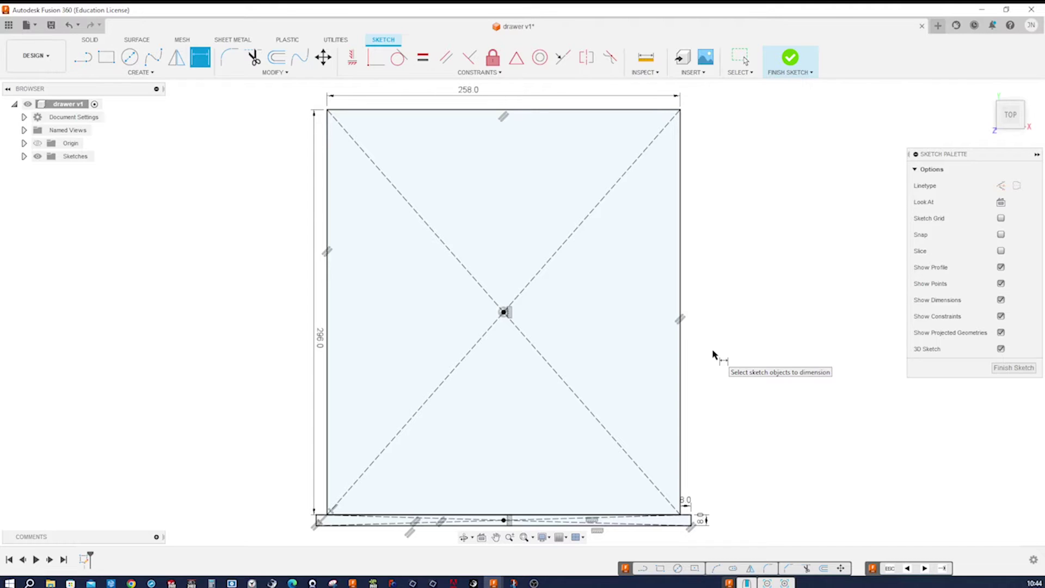
key("Escape")
key("o")
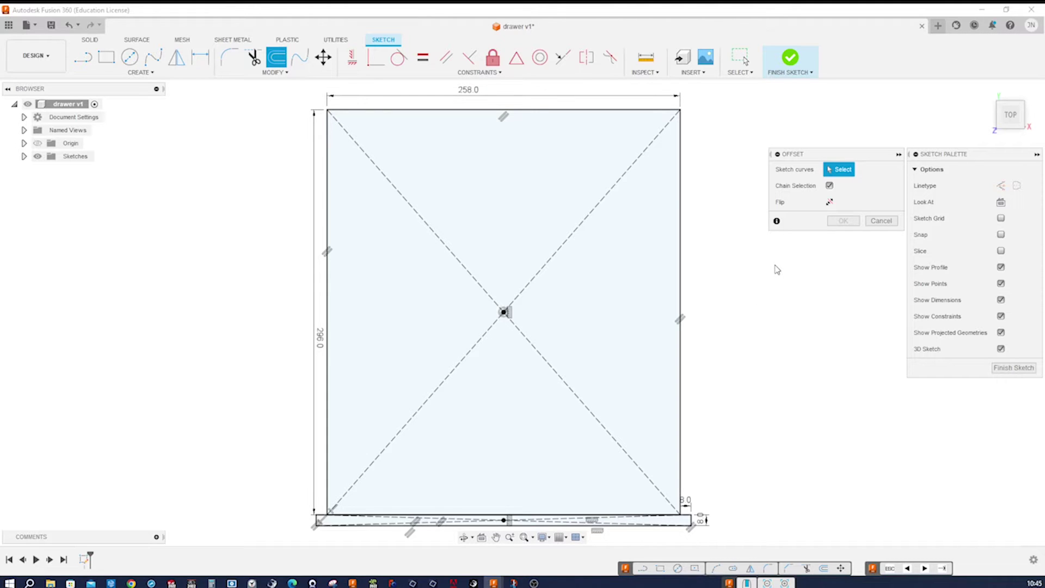
left_click(829, 185)
left_click(643, 110)
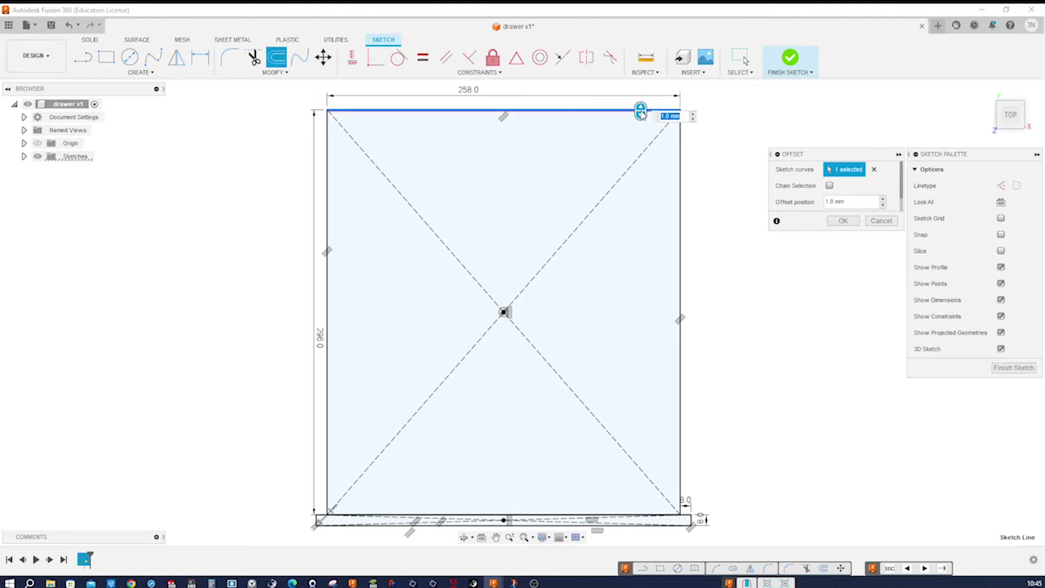
left_click_drag(641, 112, 641, 125)
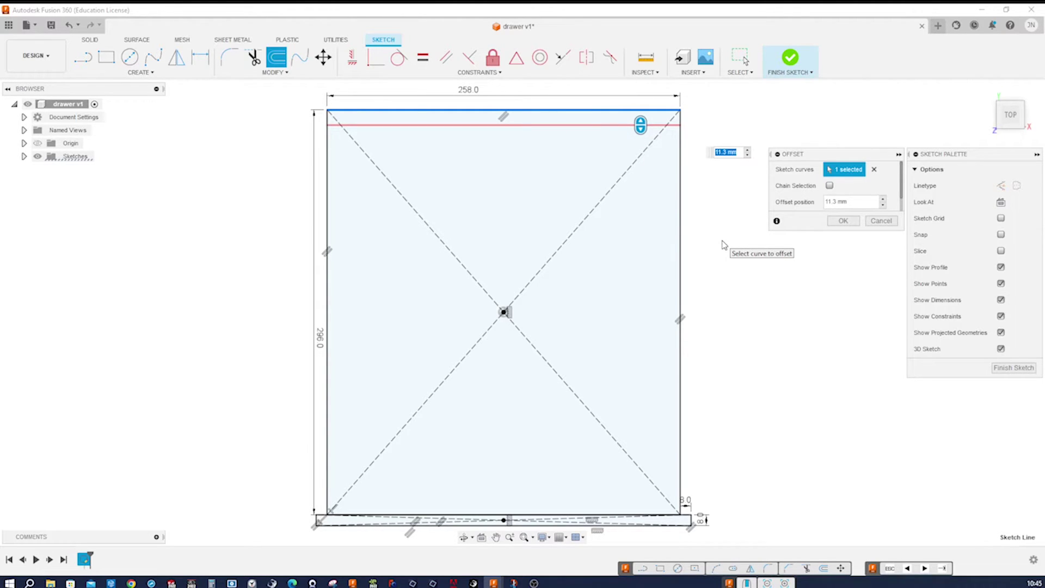
type("12")
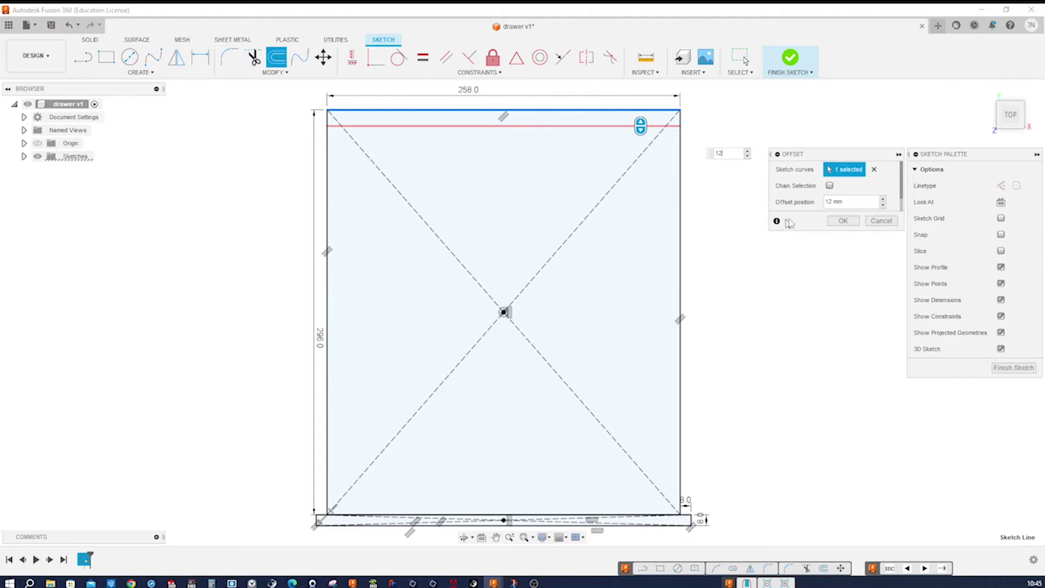
left_click(833, 223)
Offset the large rectangle's right edge 12 mm inward.
key("o")
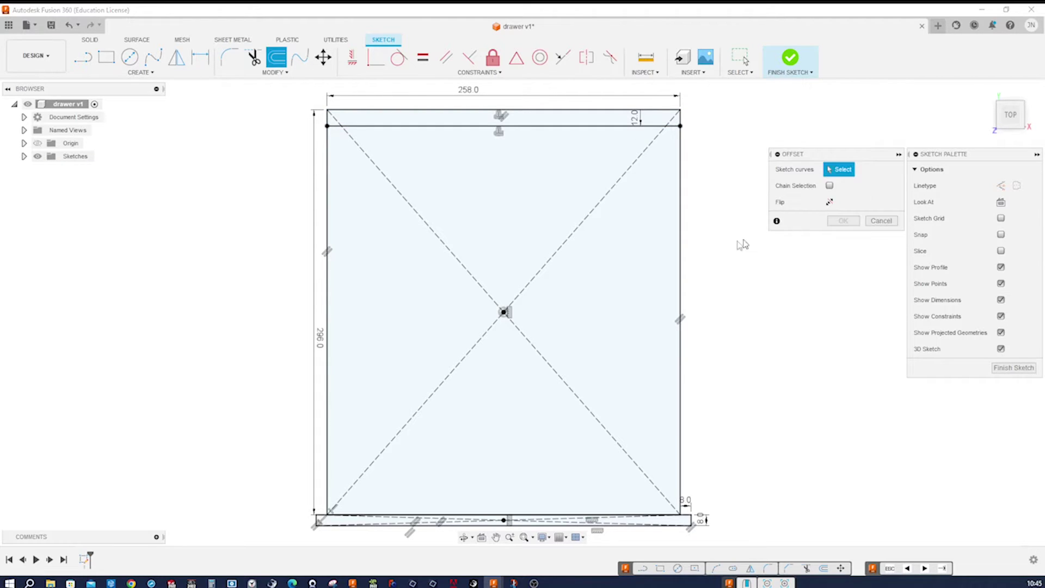
left_click(681, 259)
left_click_drag(680, 259, 654, 257)
type("12")
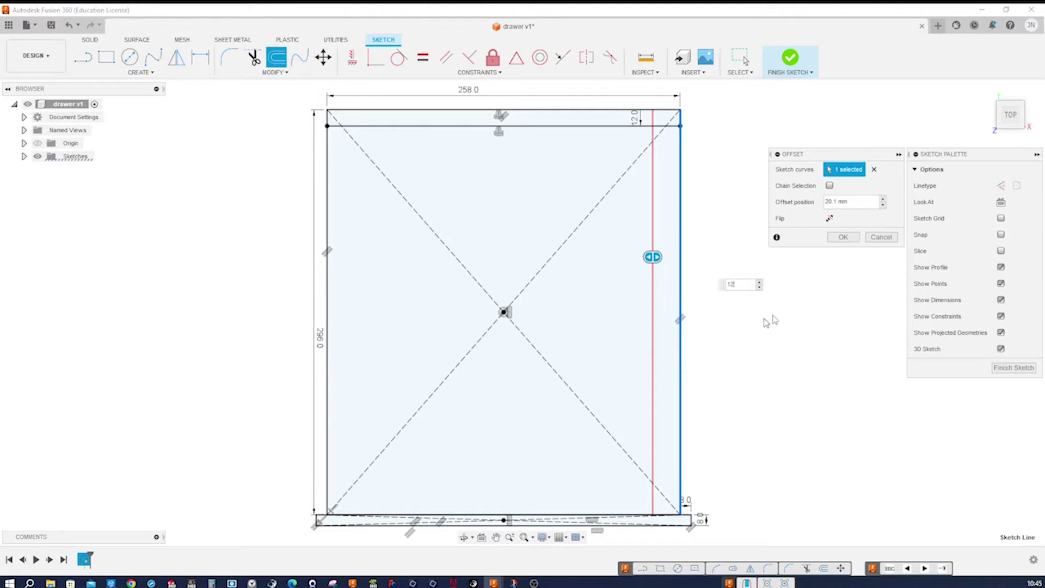
left_click(843, 237)
Offset the thin rectangle's upper edge by -16 mm, into the large rectangle.
scroll(776, 366, "down", 1)
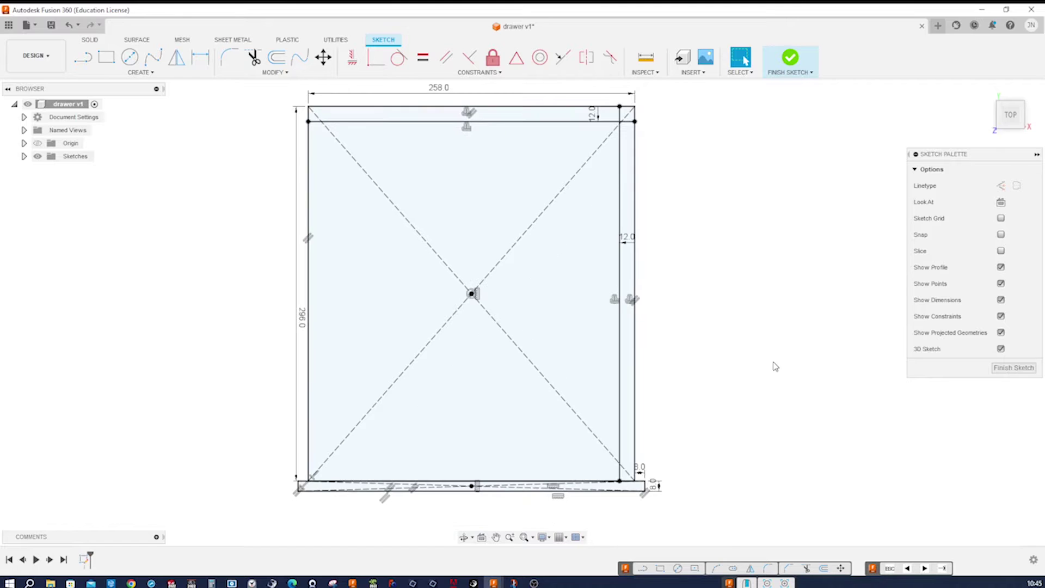
key("o")
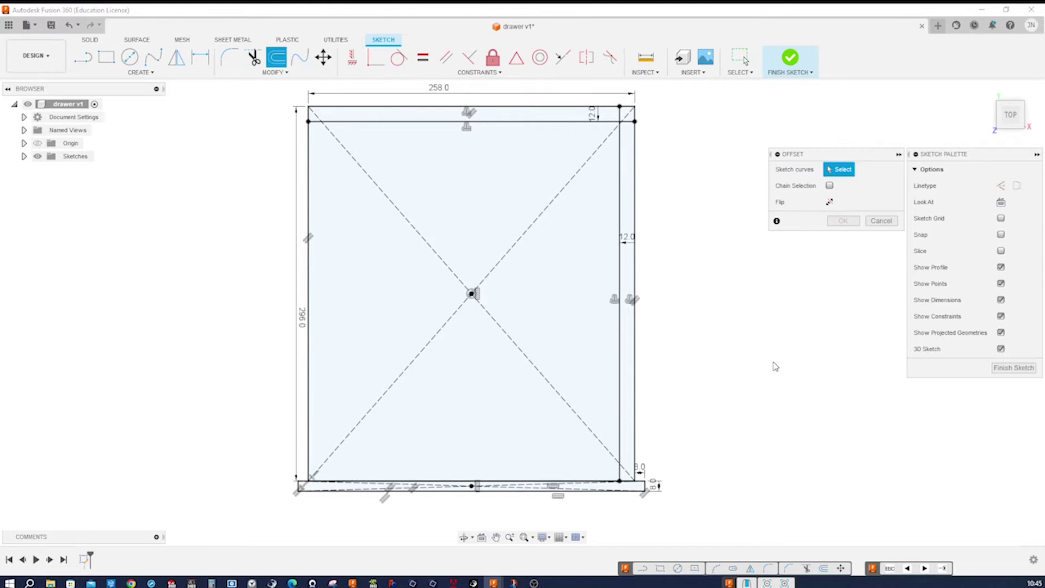
scroll(716, 380, "up", 5)
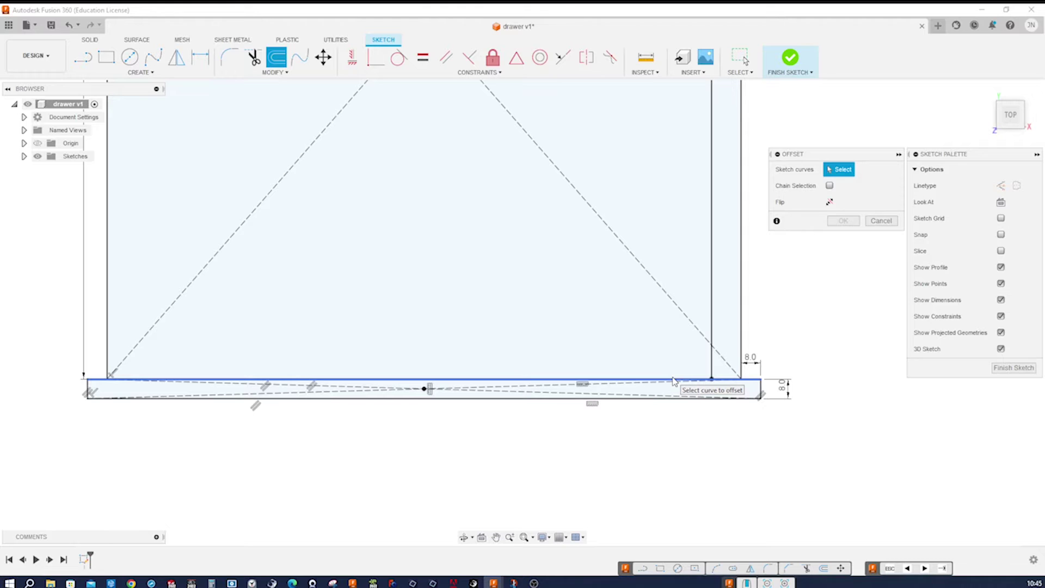
left_click(674, 380)
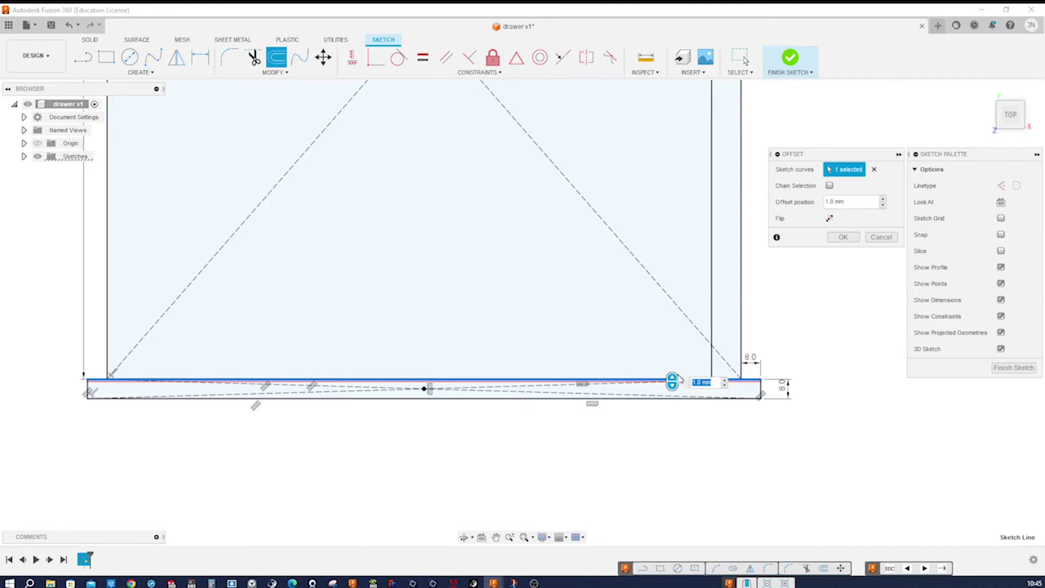
left_click_drag(675, 374, 673, 352)
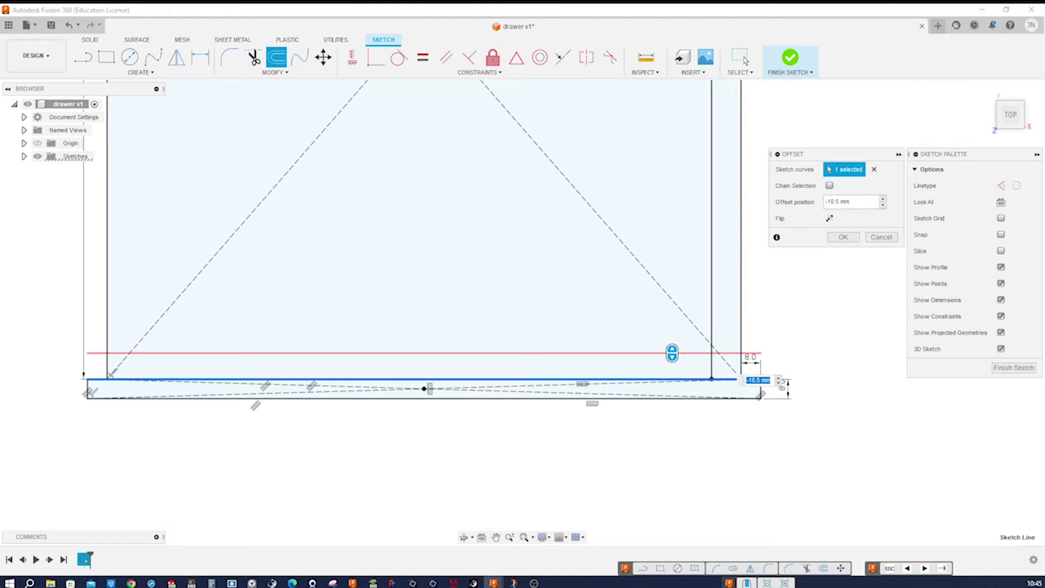
left_click(836, 202)
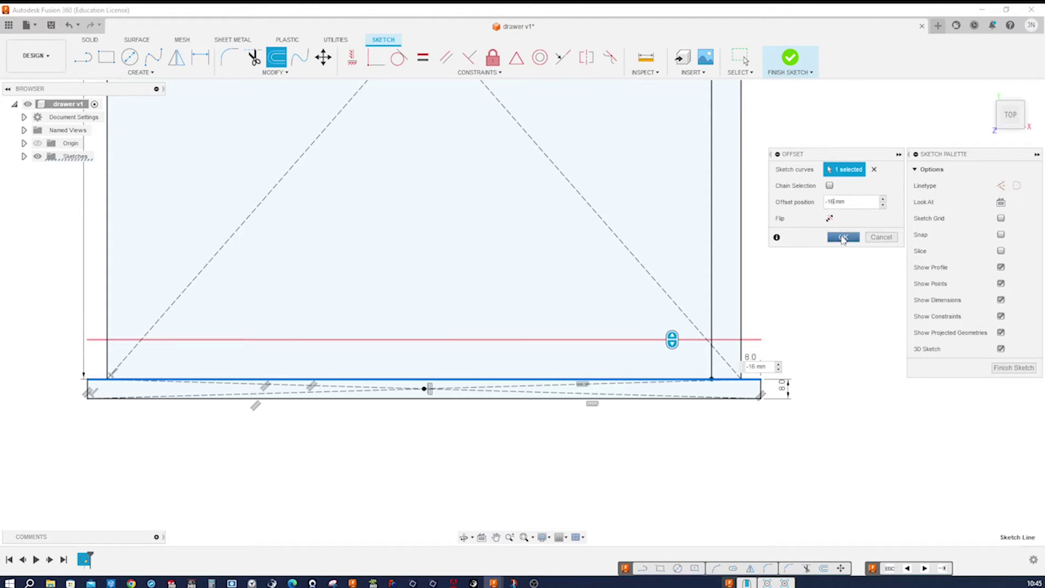
left_click(843, 237)
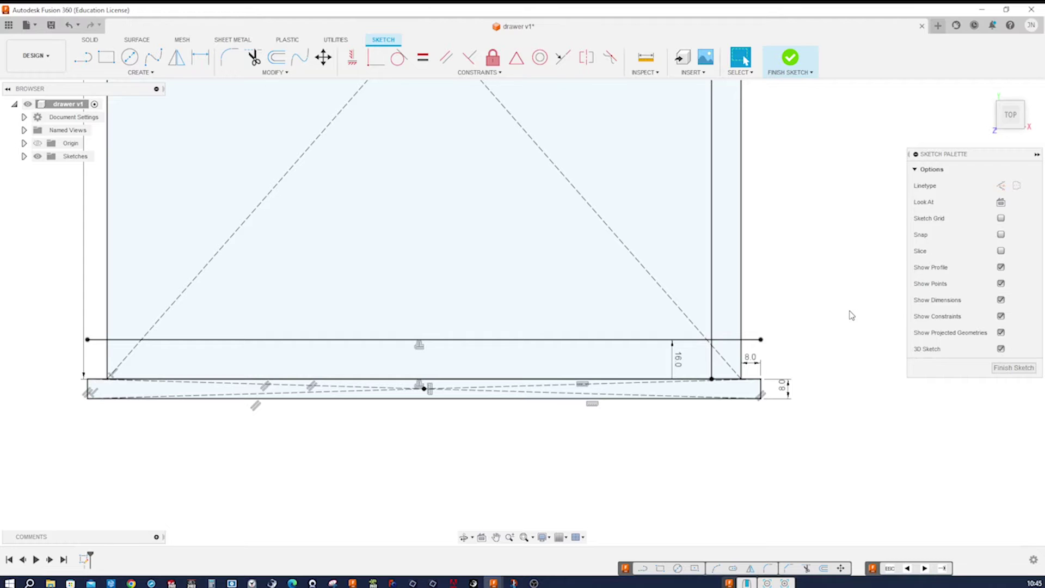
Draw a vertical centre line from the midpoint of the thin rectangle's lower edge to the midpoint of the large rectangle's upper edge.
key("F6")
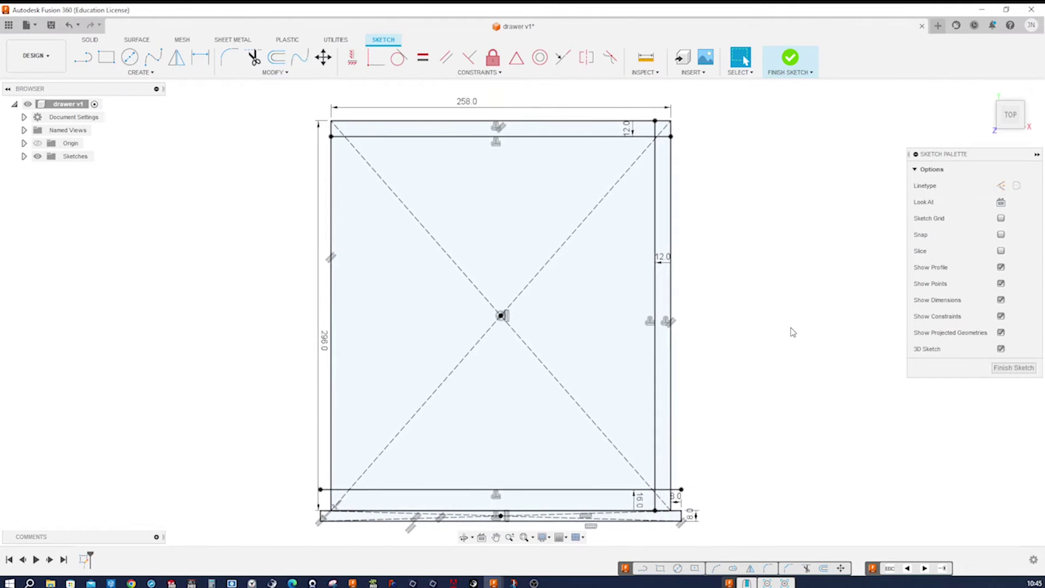
key("m")
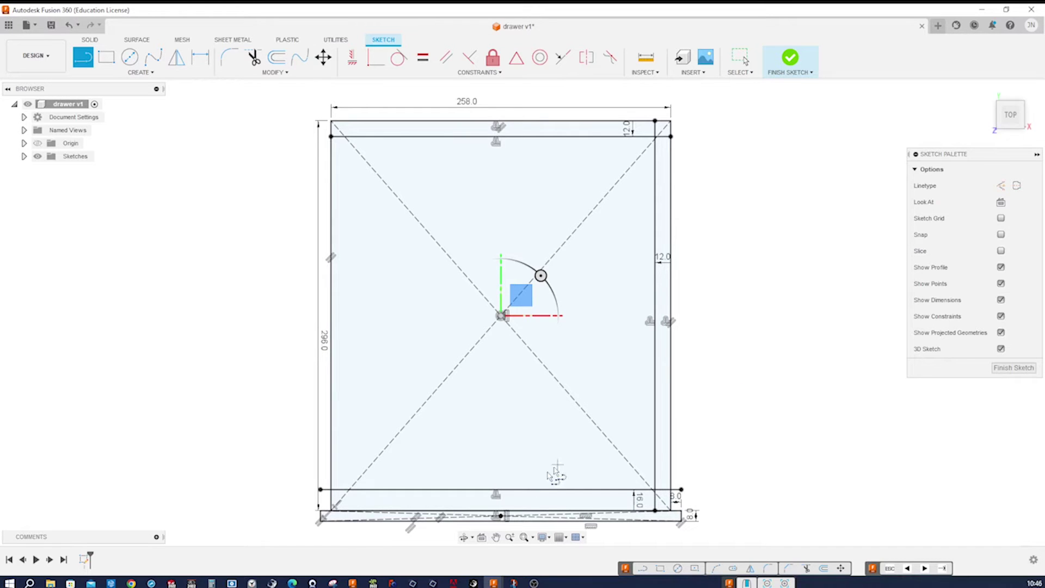
left_click(501, 515)
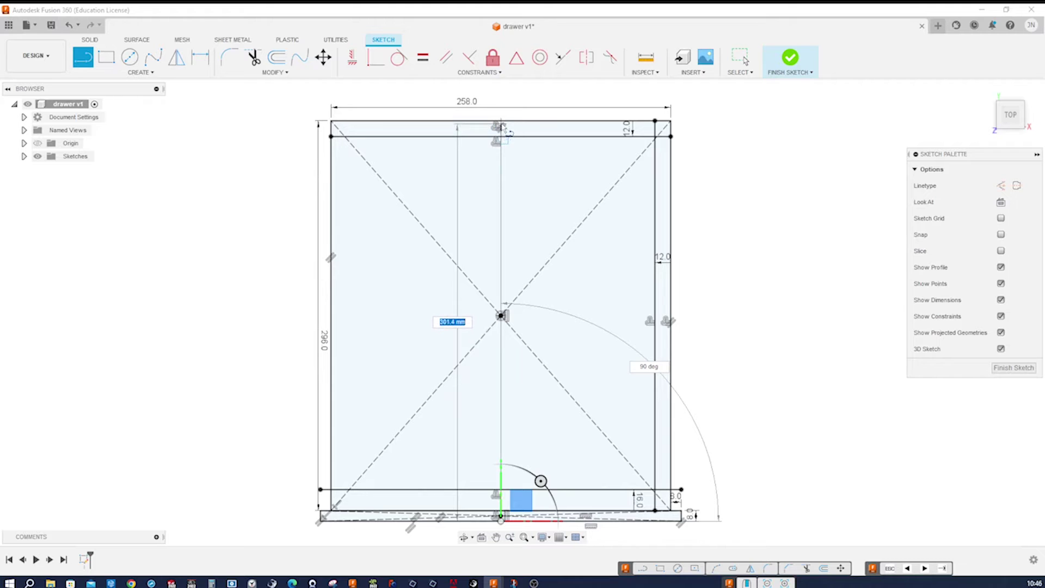
left_click(501, 121)
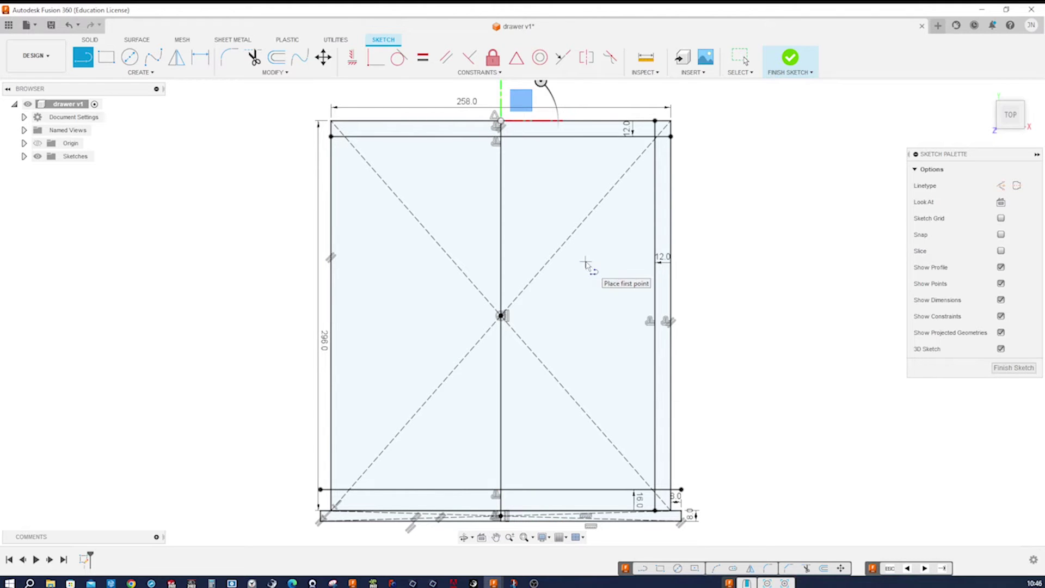
key("Escape")
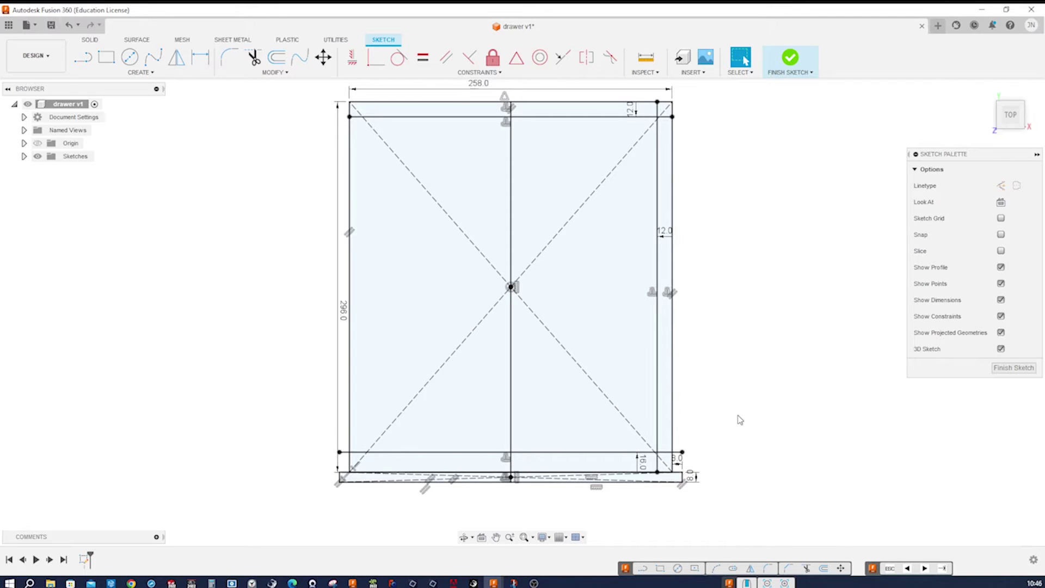
Trim the 16 mm offset line where it extends past the large rectangle's right edge, and finish the sketch.
scroll(740, 420, "up", 5)
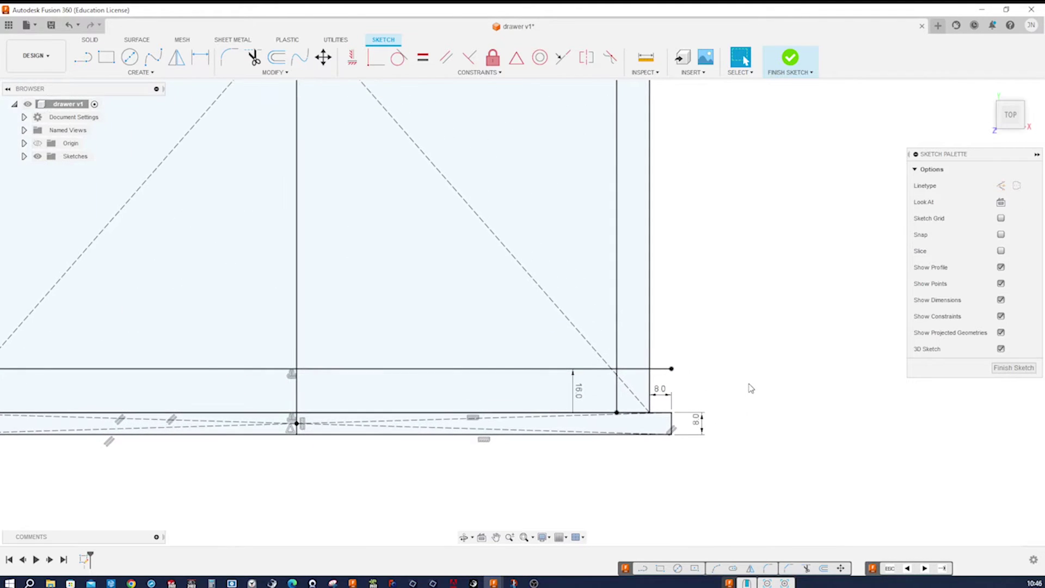
key("s")
left_click(773, 457)
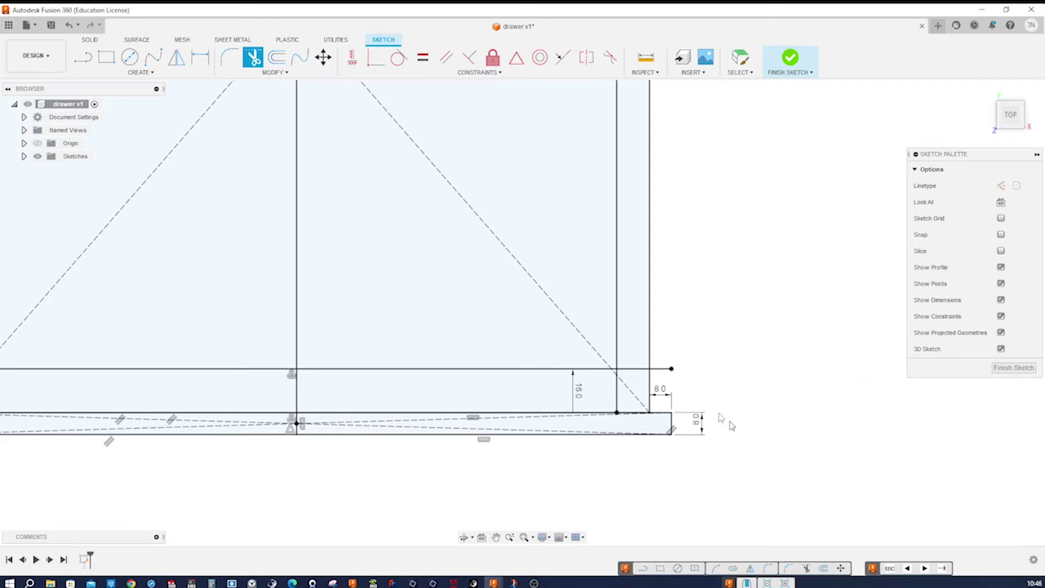
left_click(661, 369)
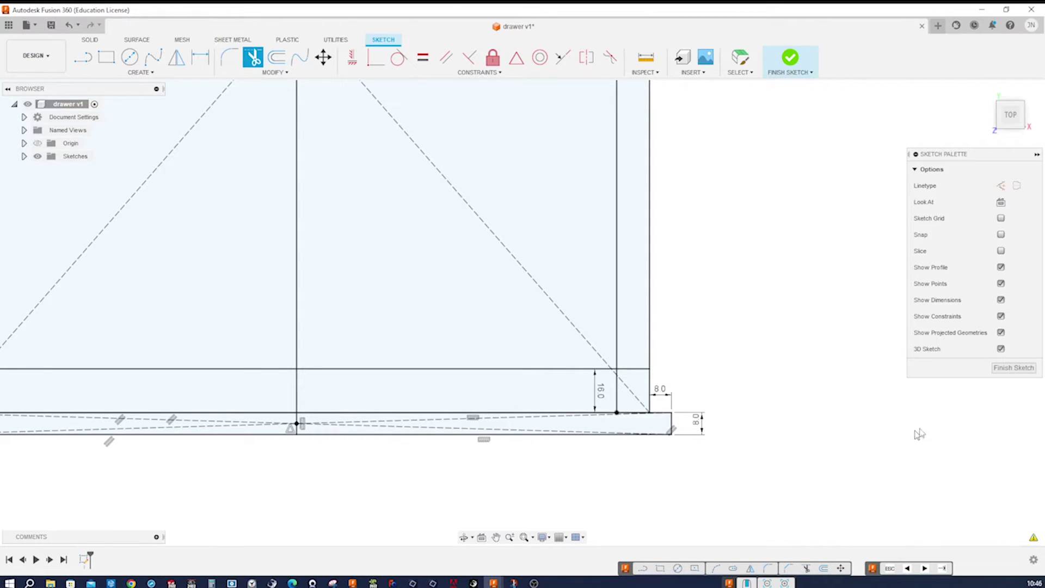
left_click(1012, 368)
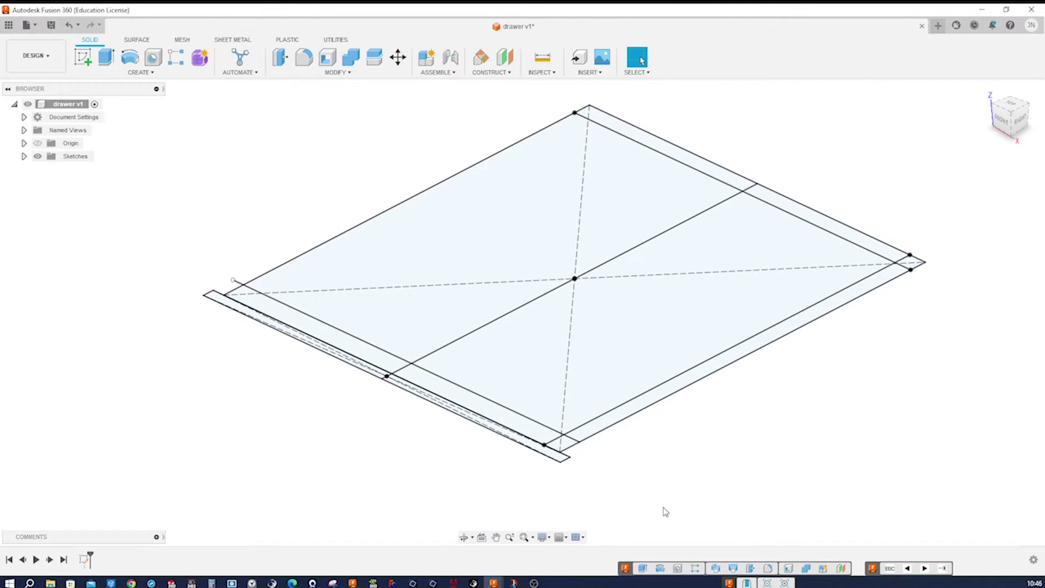
Extrude the right half of the thin front rectangle as a new body on two sides, 133 mm upward and 7 mm downward.
key("s")
left_click(678, 417)
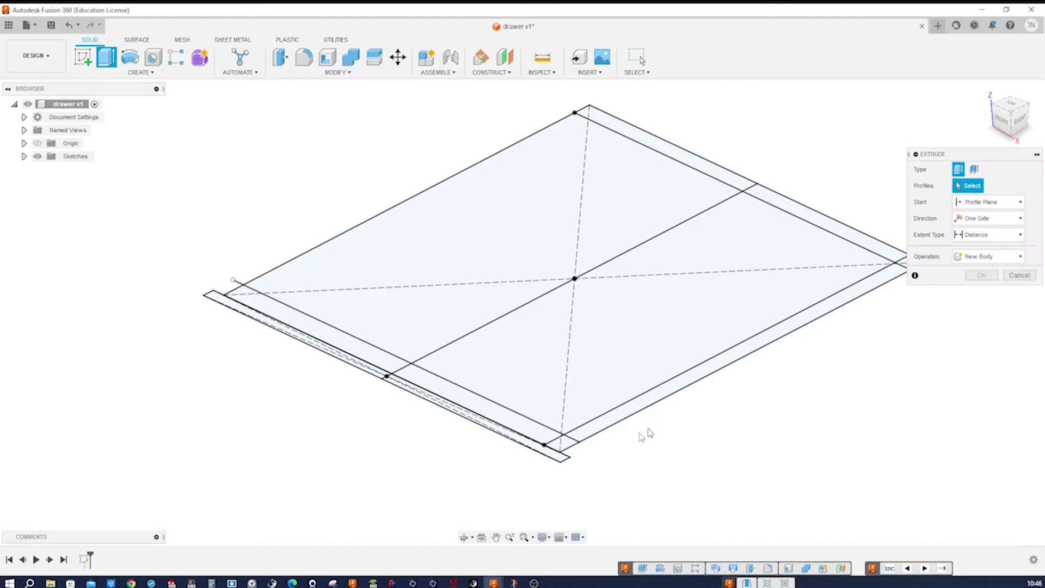
scroll(593, 458, "up", 4)
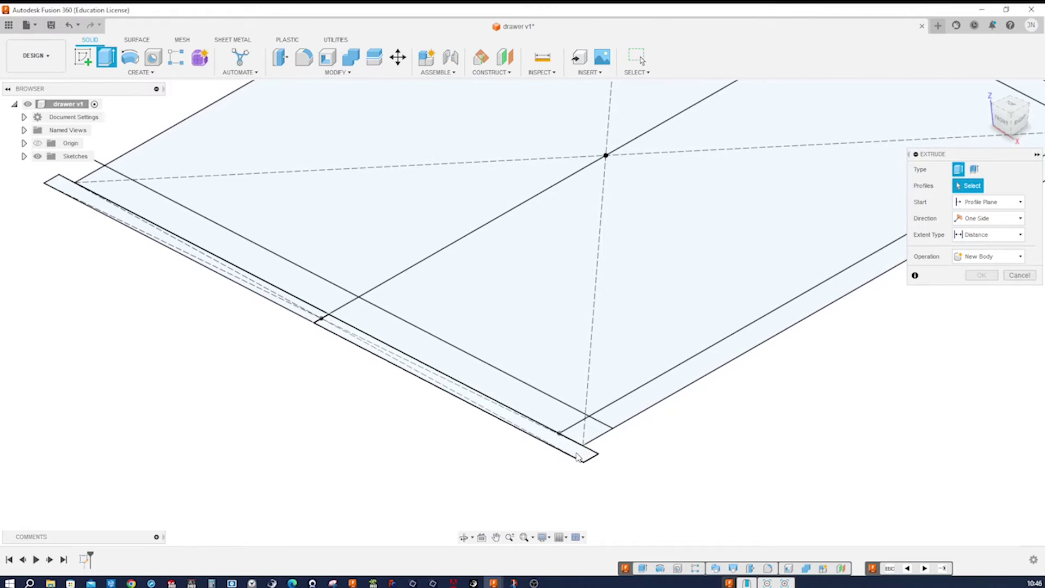
left_click(578, 457)
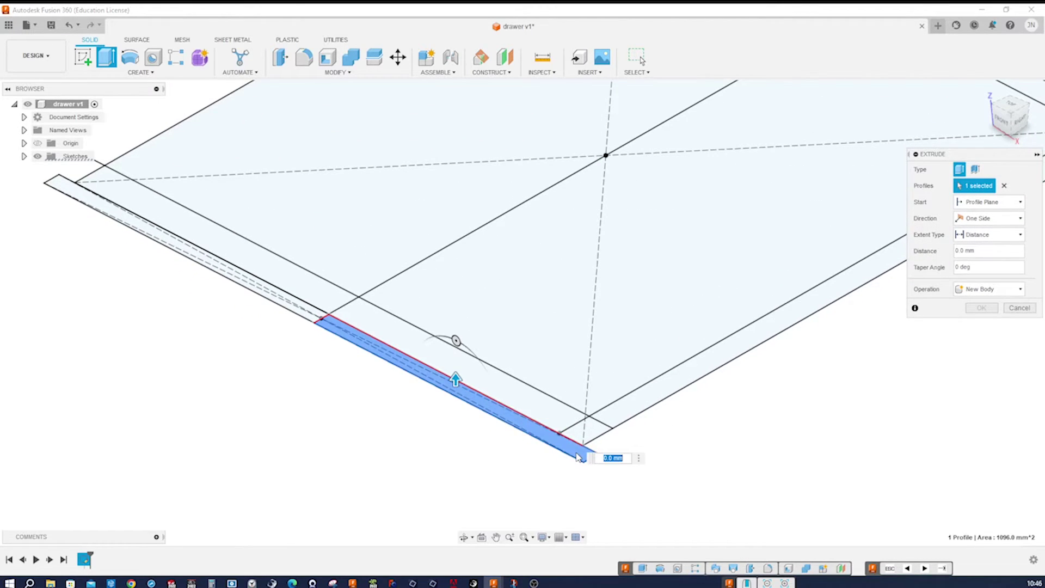
left_click_drag(456, 379, 456, 316)
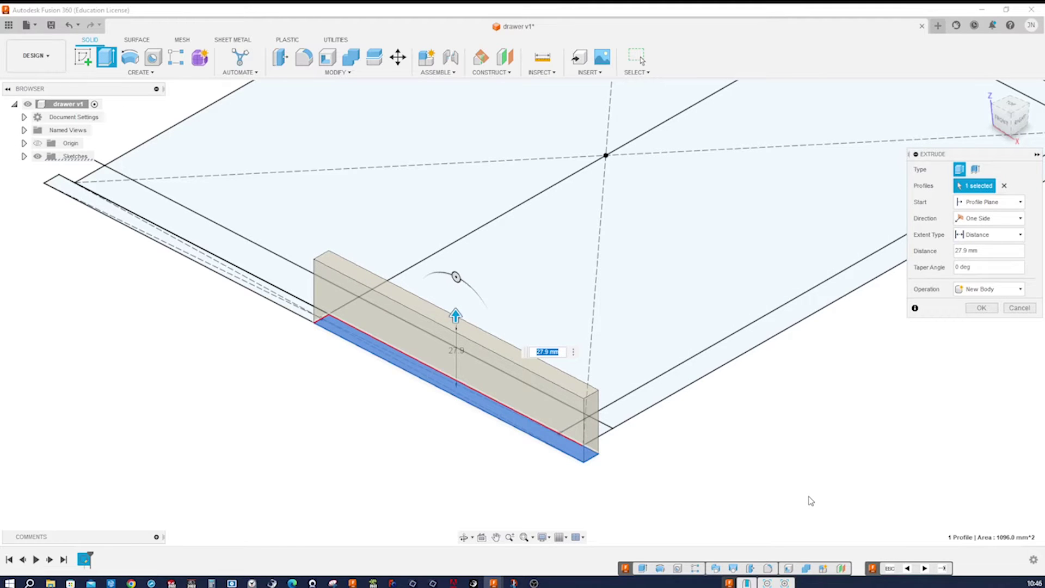
type("1")
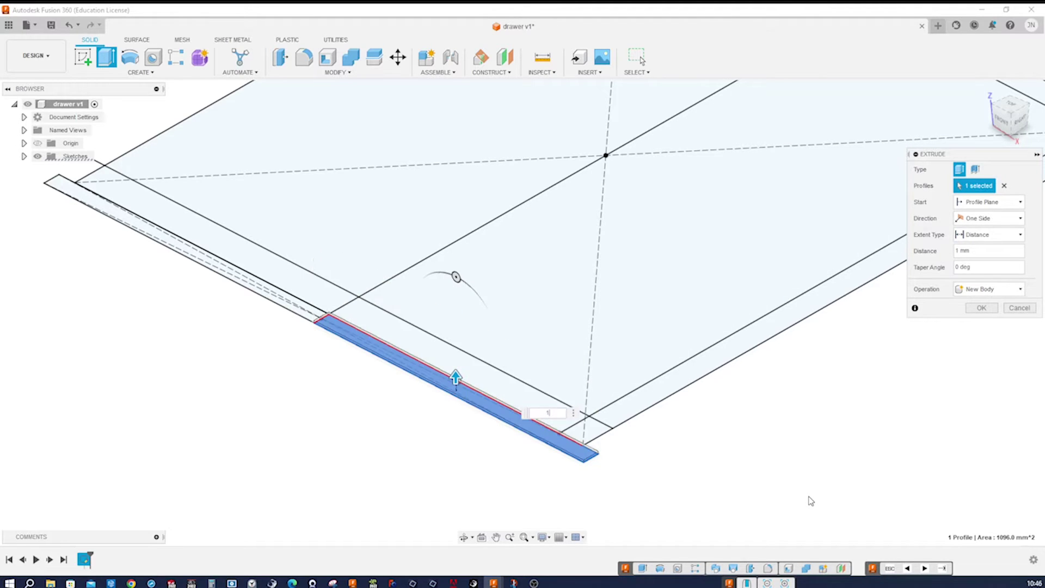
type("33")
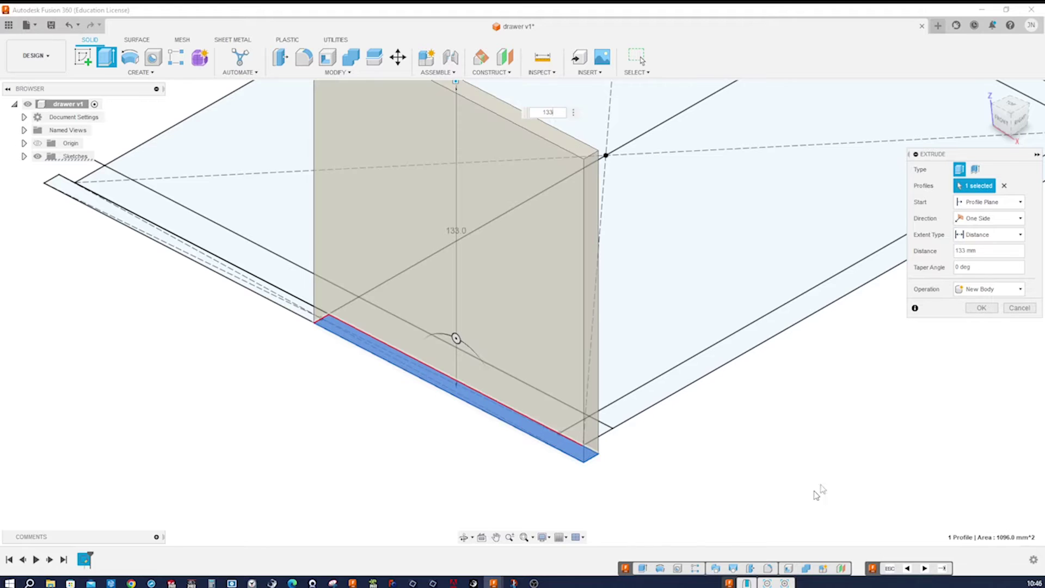
left_click(1019, 225)
left_click(983, 245)
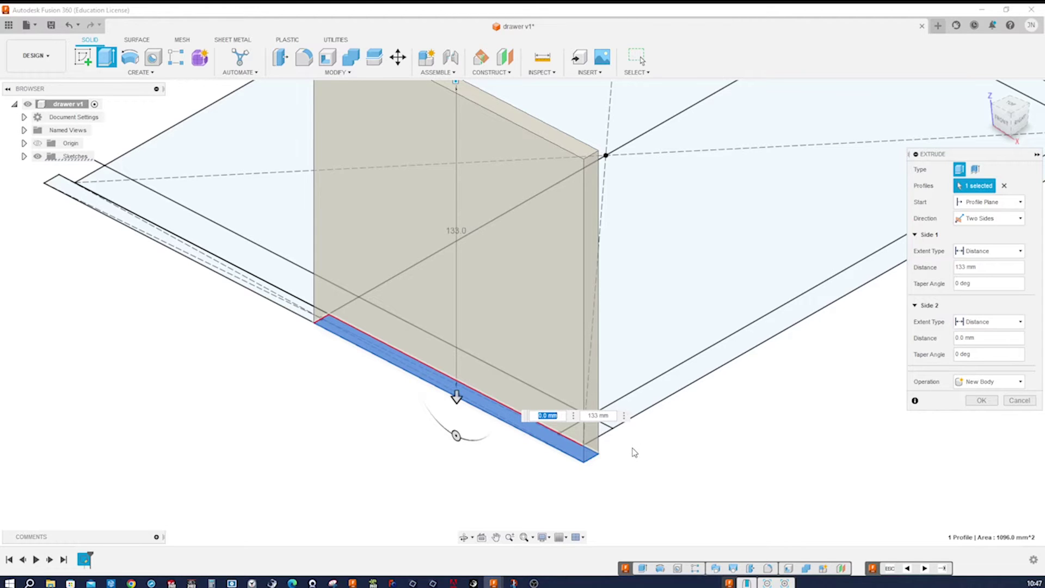
type("7")
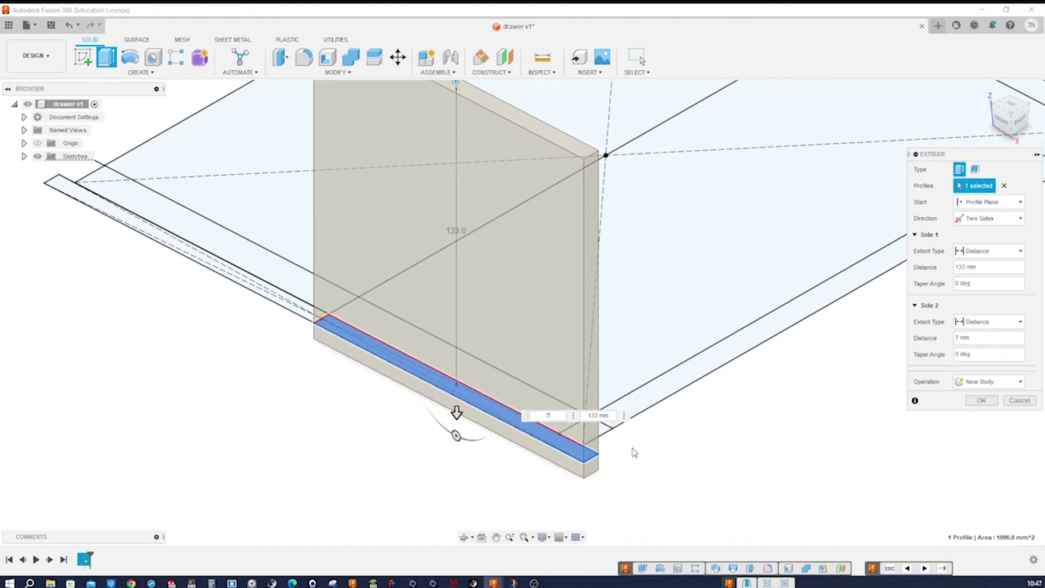
left_click(983, 401)
key("F6")
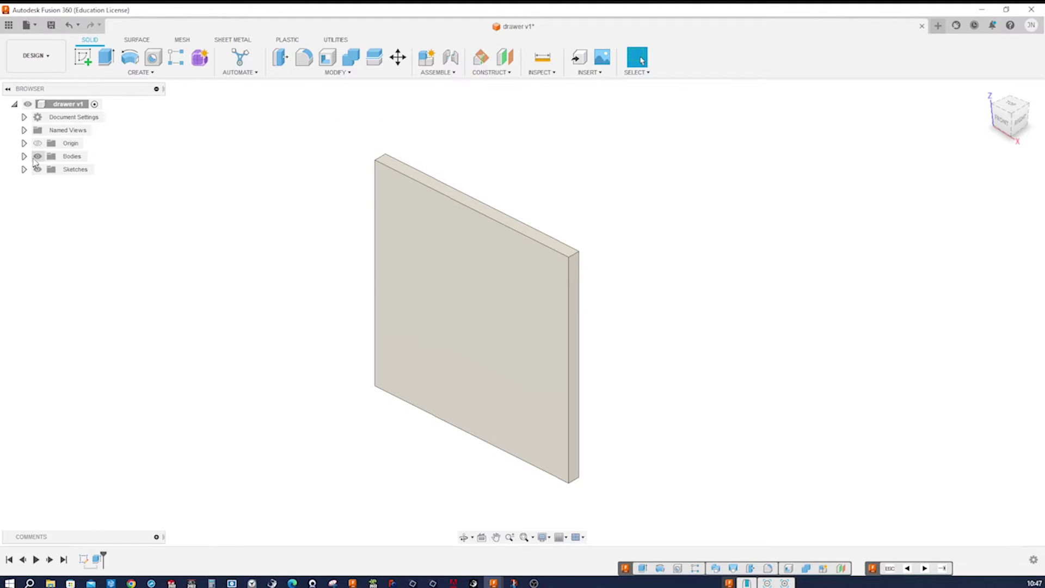
Rename the extruded body as "front cover panel".
left_click(24, 156)
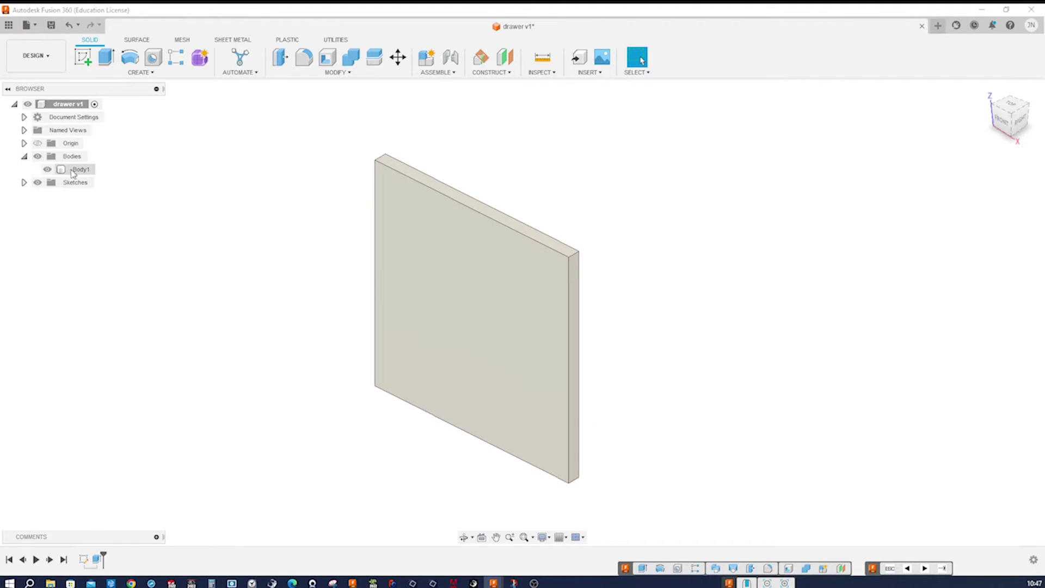
right_click(72, 171)
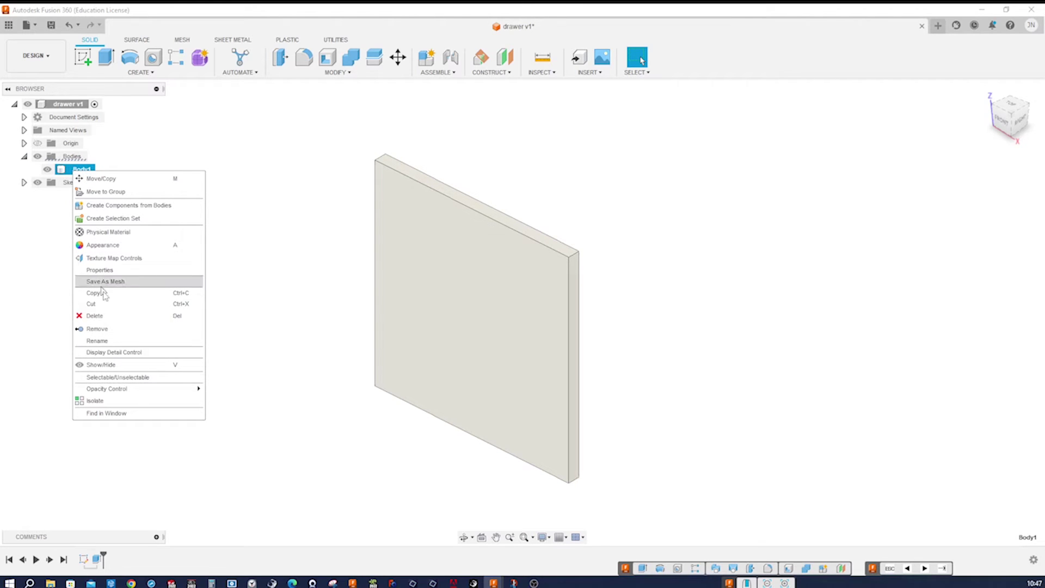
left_click(115, 341)
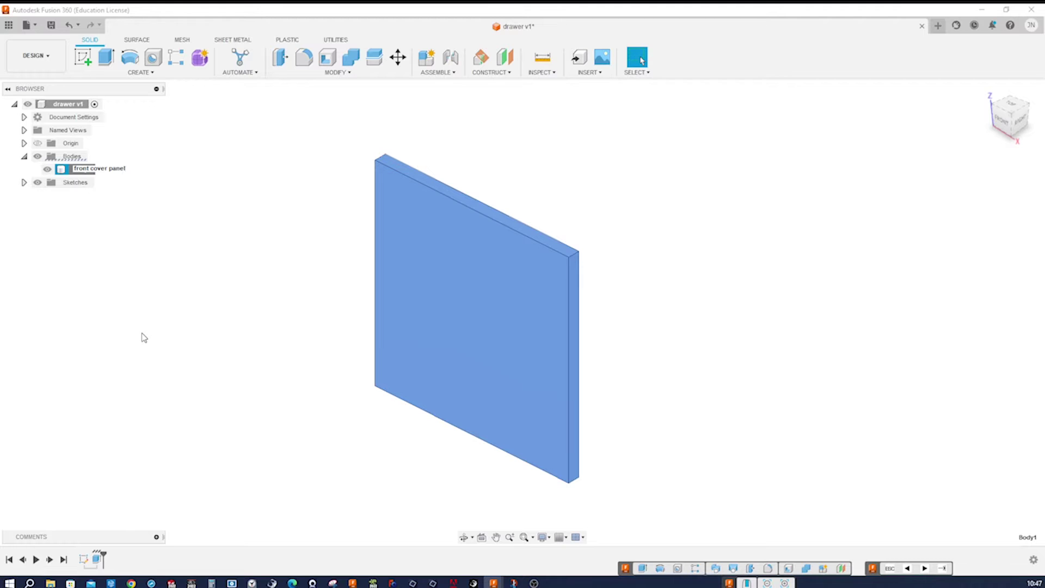
key("Return")
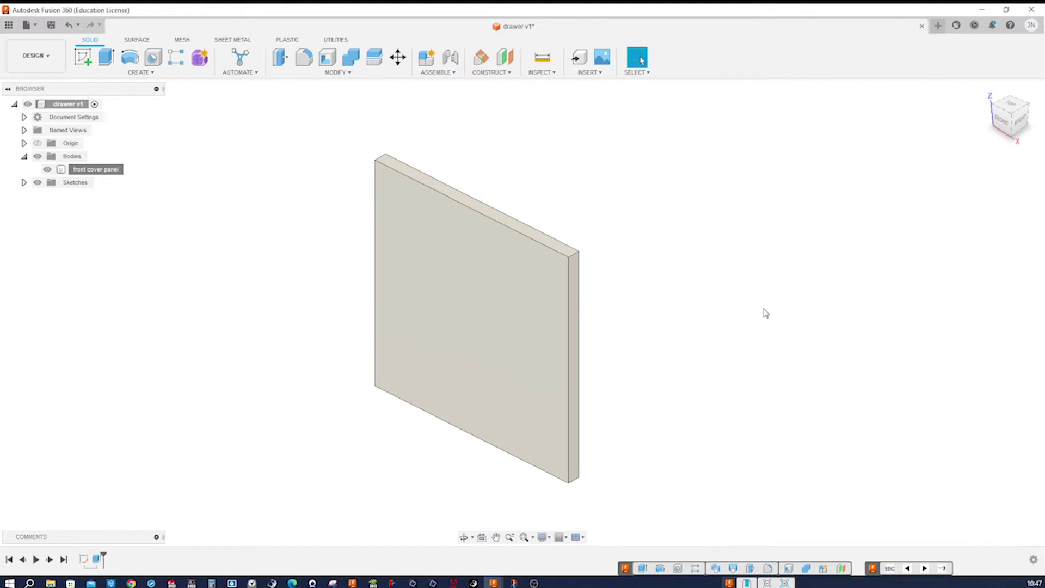
Apply the "3D Cherry - Unfinished" appearance from the unfinished solid woods to the front cover panel.
key("a")
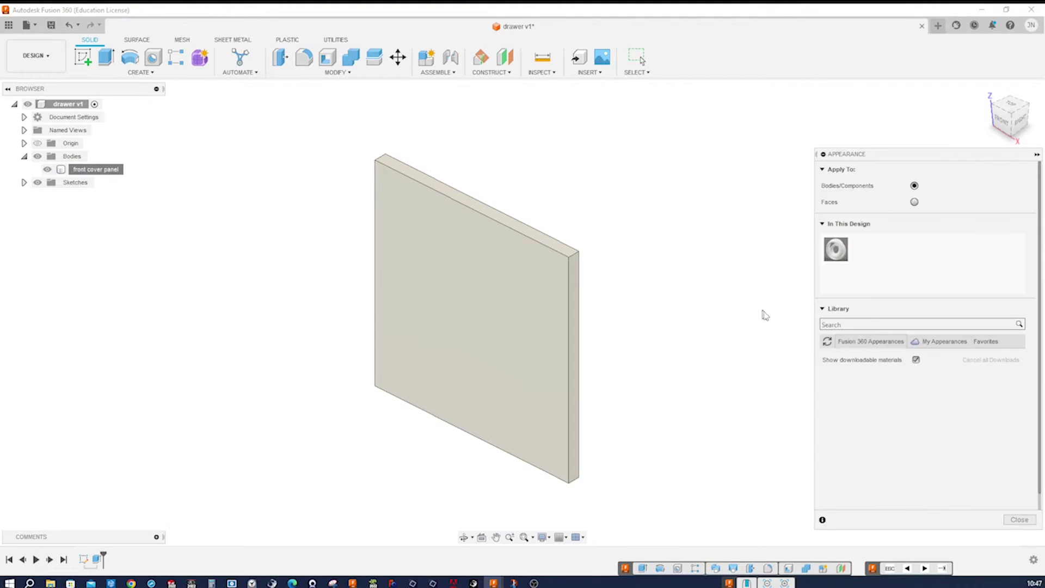
left_click(891, 343)
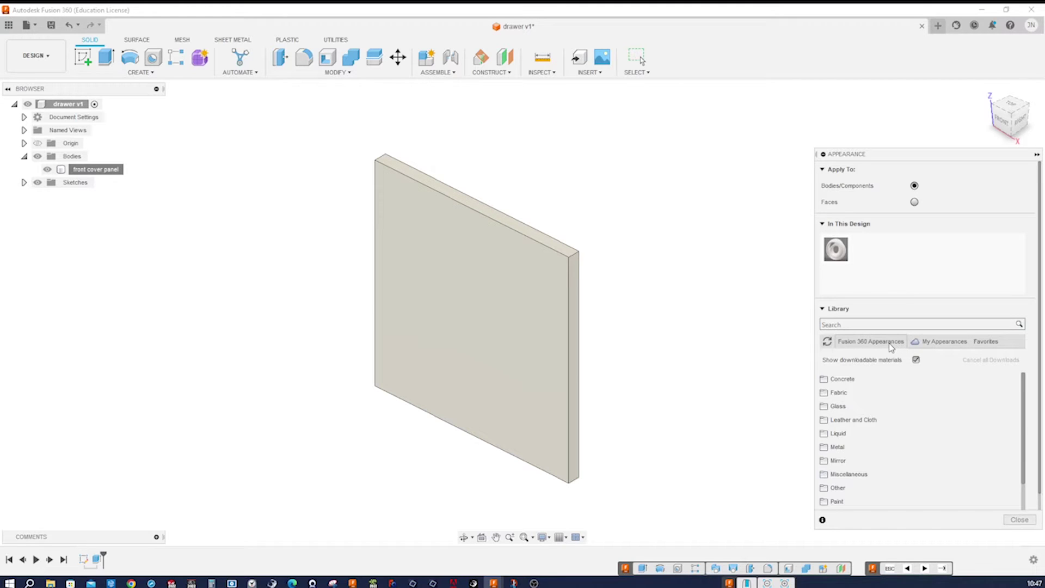
scroll(840, 499, "down", 1)
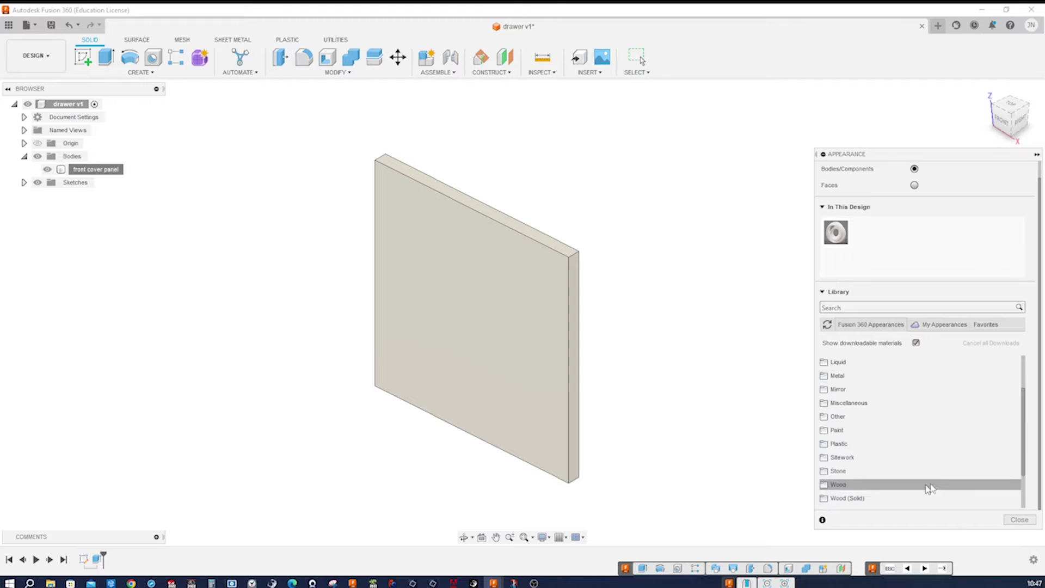
left_click(892, 498)
scroll(903, 493, "down", 2)
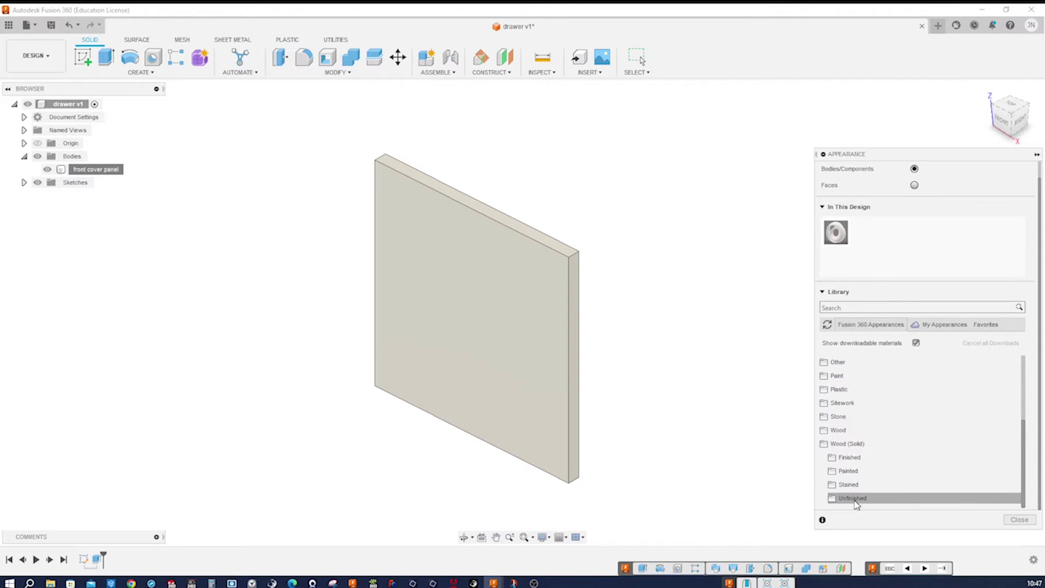
left_click(910, 496)
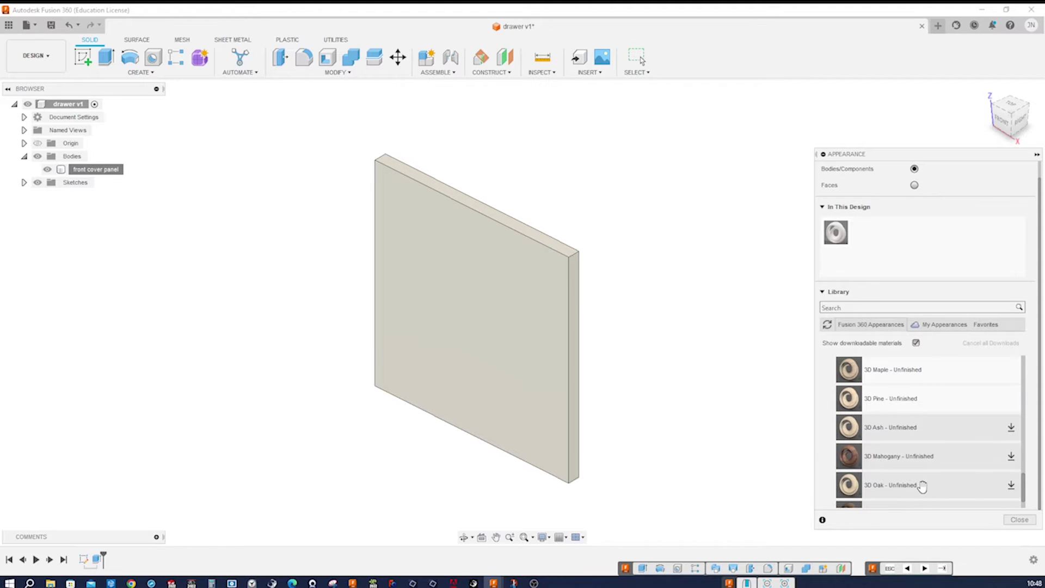
scroll(926, 456, "down", 1)
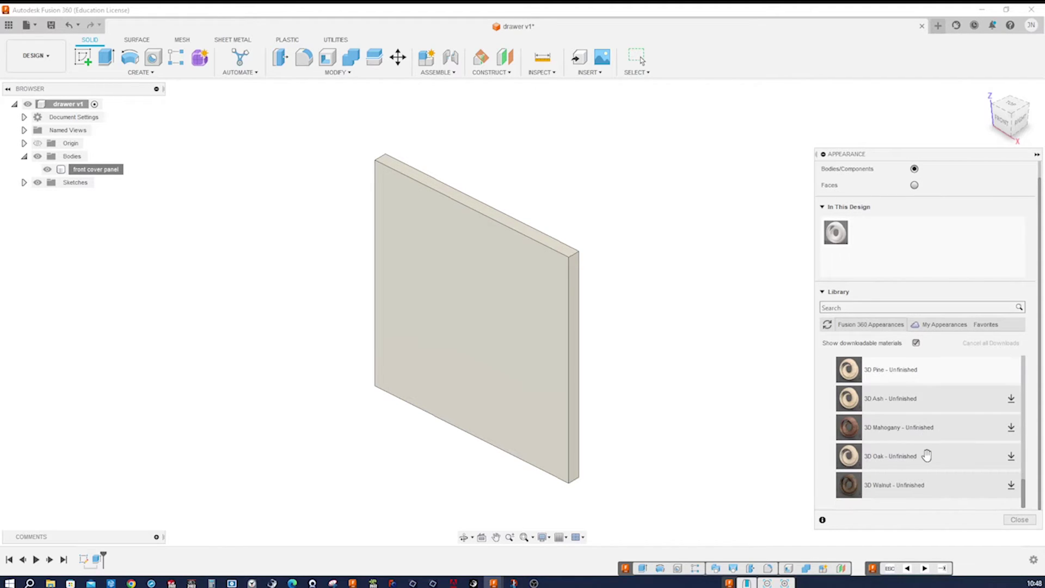
scroll(926, 453, "up", 4)
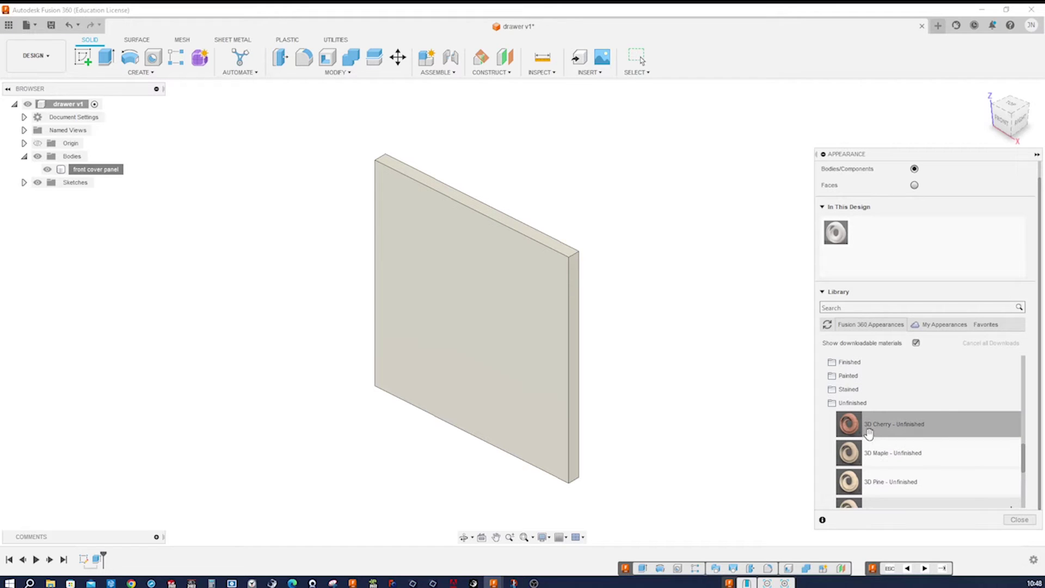
left_click_drag(853, 427, 504, 388)
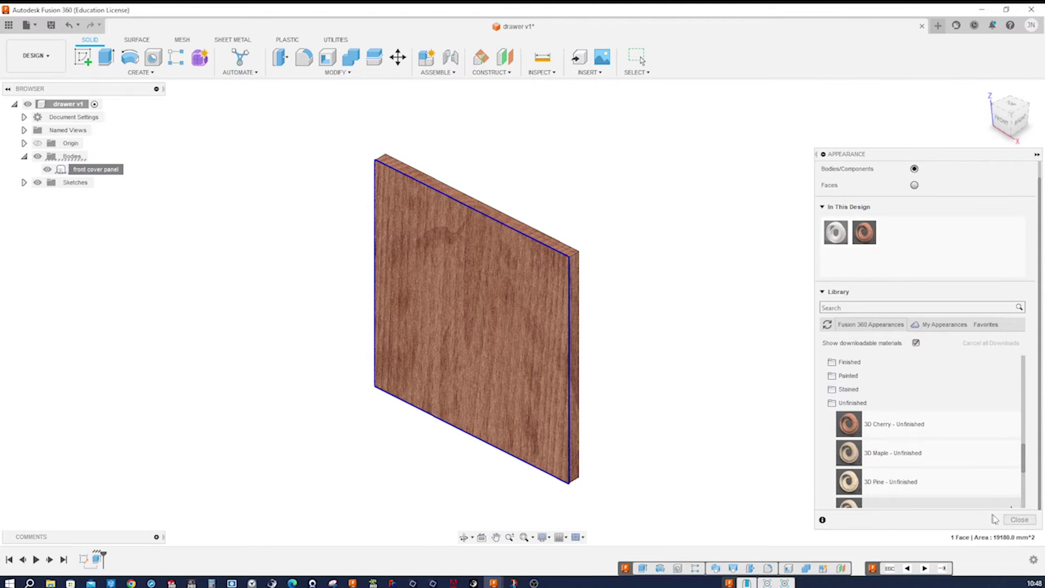
left_click(1019, 520)
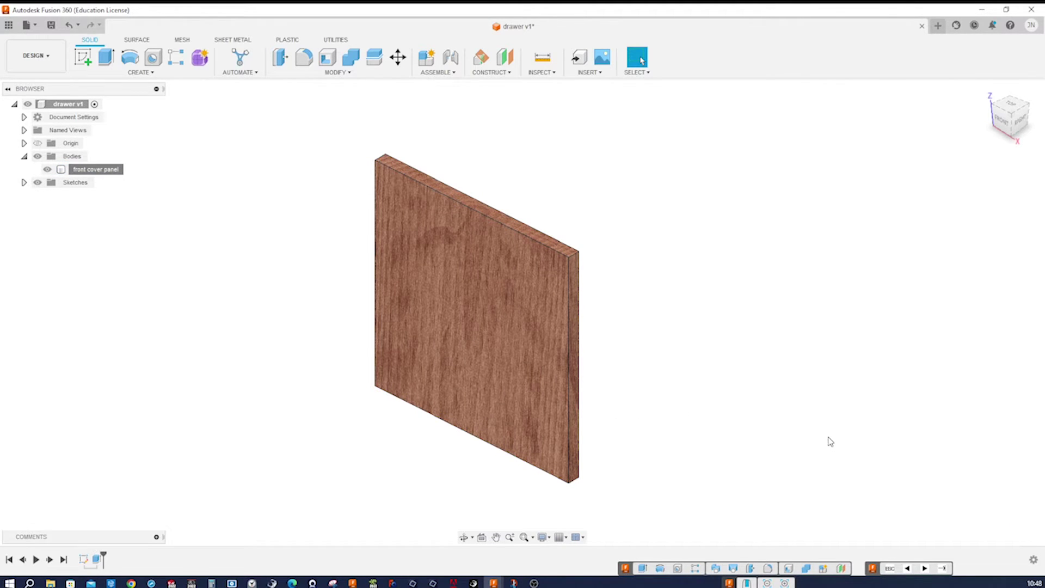
Rotate the front cover panel's wood texture 90 degrees about X with Texture Map Controls so the grain runs horizontally.
middle_click_drag(756, 374, 735, 378, "shift")
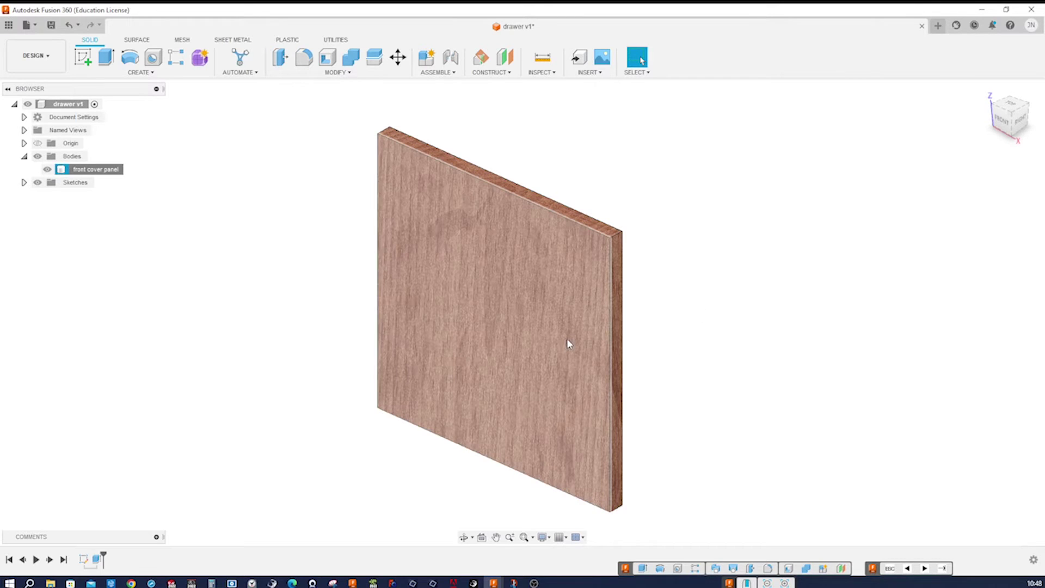
left_click(561, 345)
right_click(561, 344)
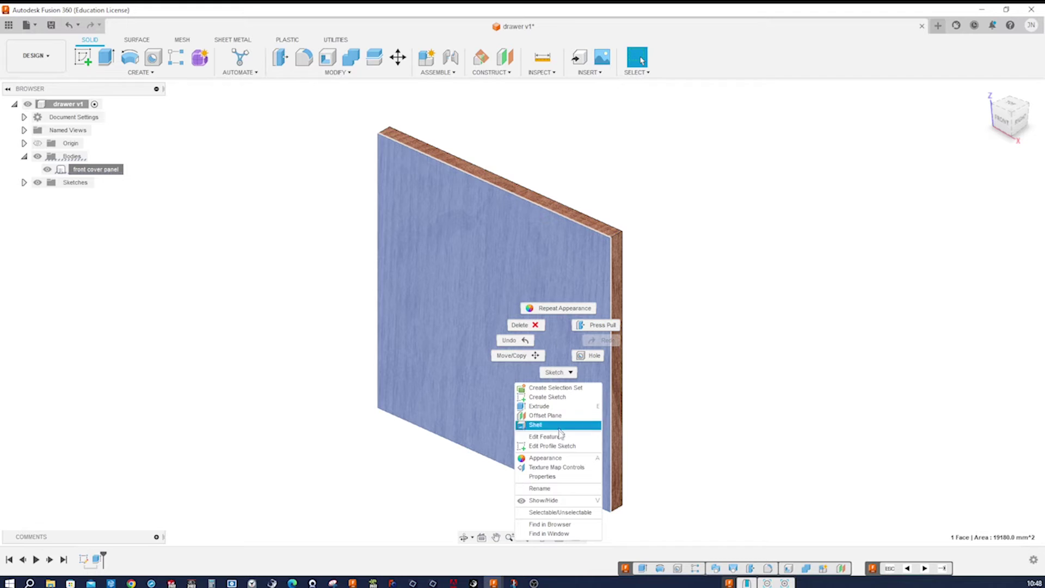
left_click(558, 469)
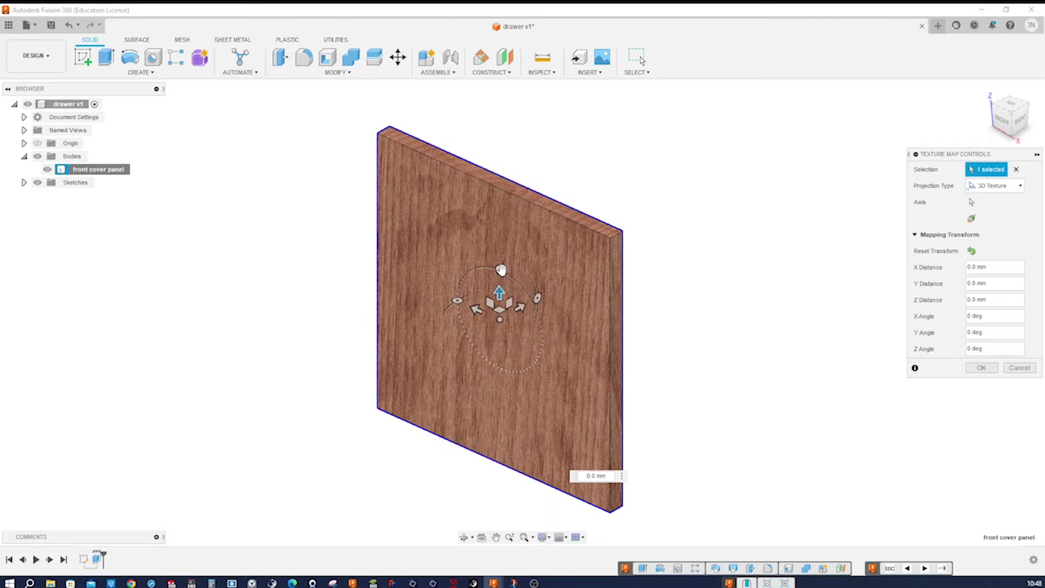
left_click_drag(499, 270, 528, 333)
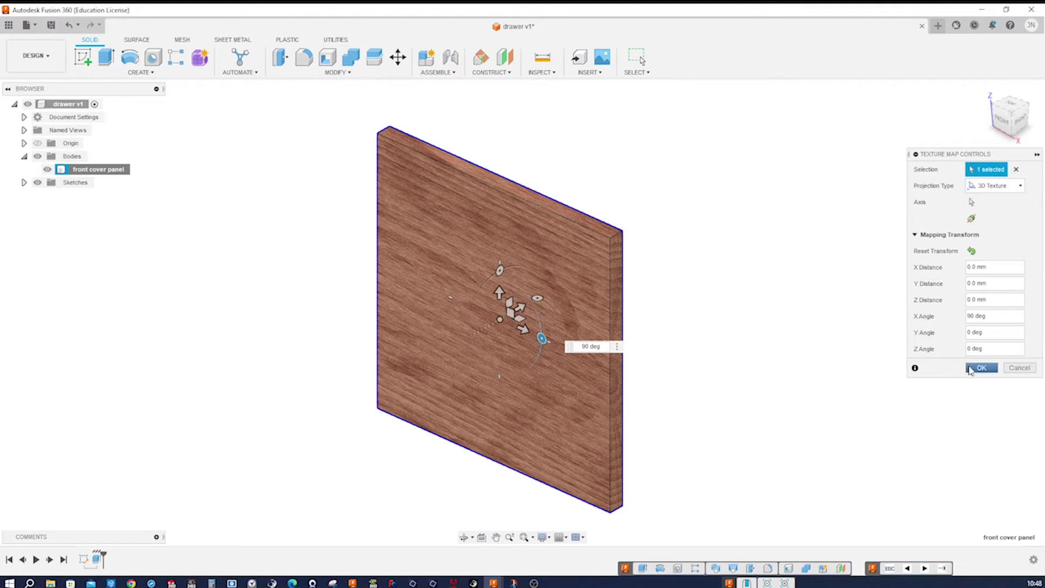
left_click(979, 368)
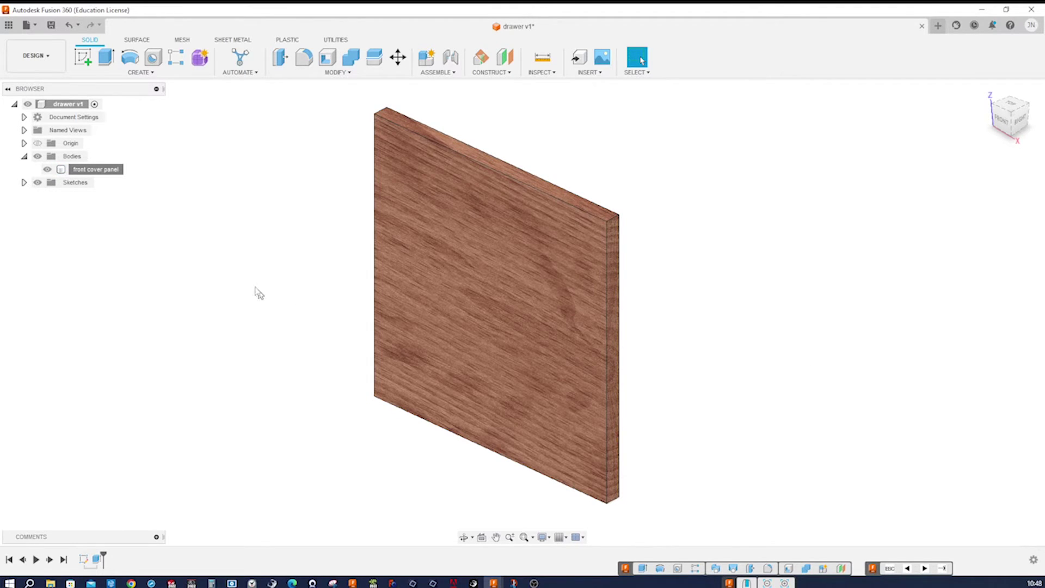
Expand the browser's Sketches folder to list the design's sketches.
left_click(24, 183)
left_click(761, 448)
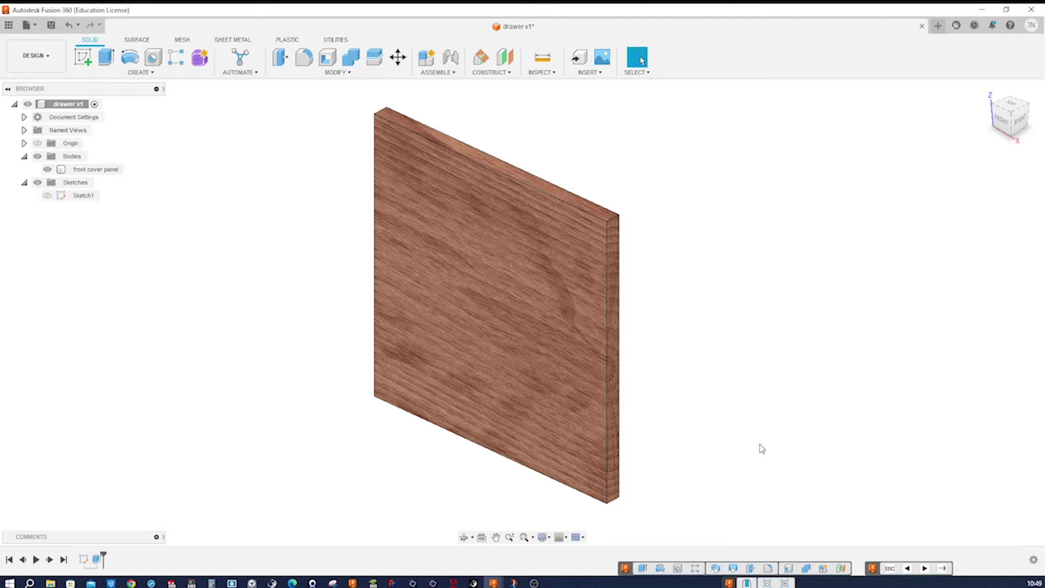
left_click(464, 162)
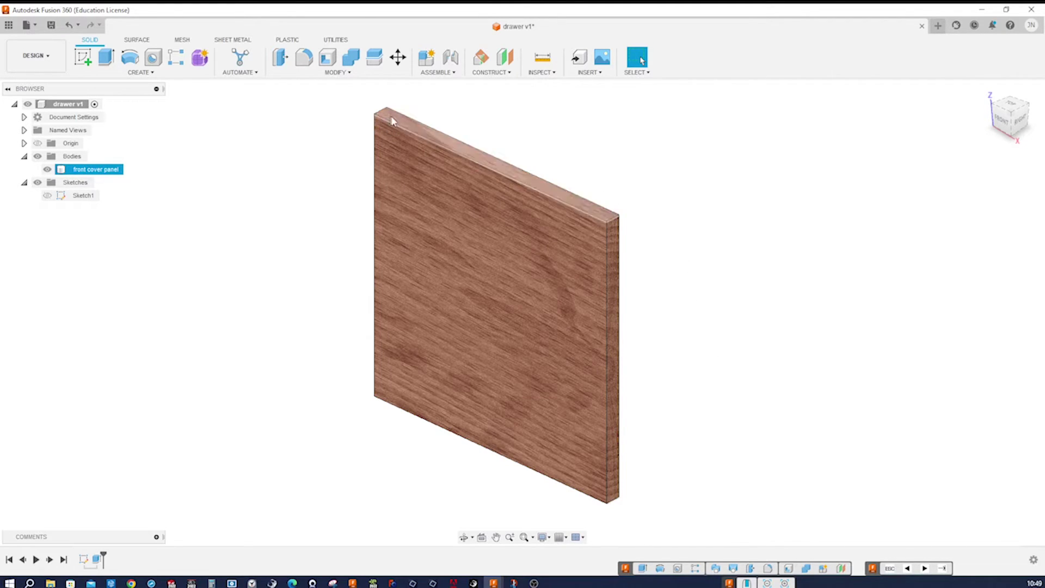
left_click(670, 291)
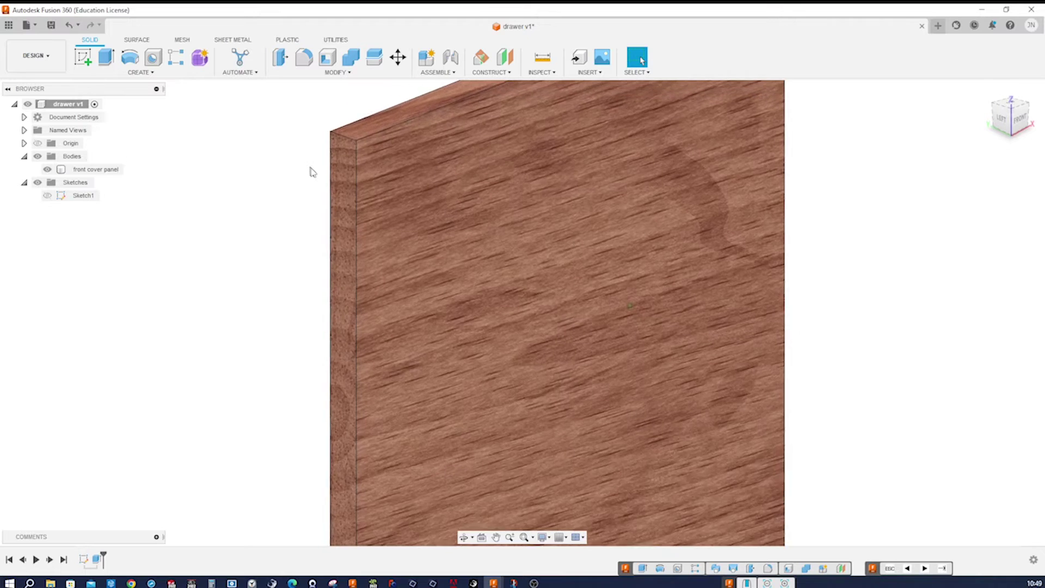
Start a sketch on the front cover panel's left end face and draw a small circle centred on its upper front corner.
left_click(341, 188)
key("s")
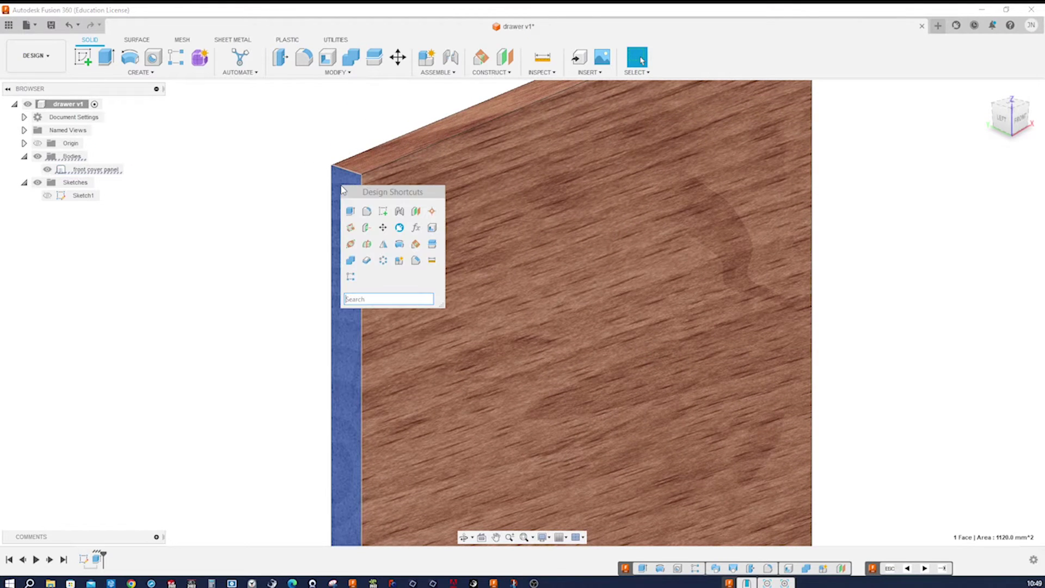
left_click(376, 213)
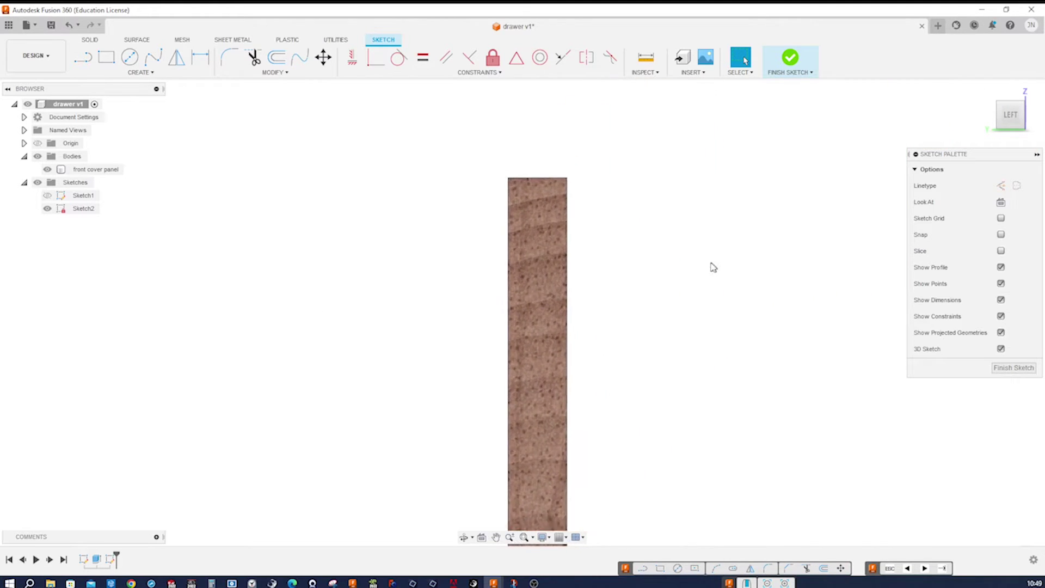
key("s")
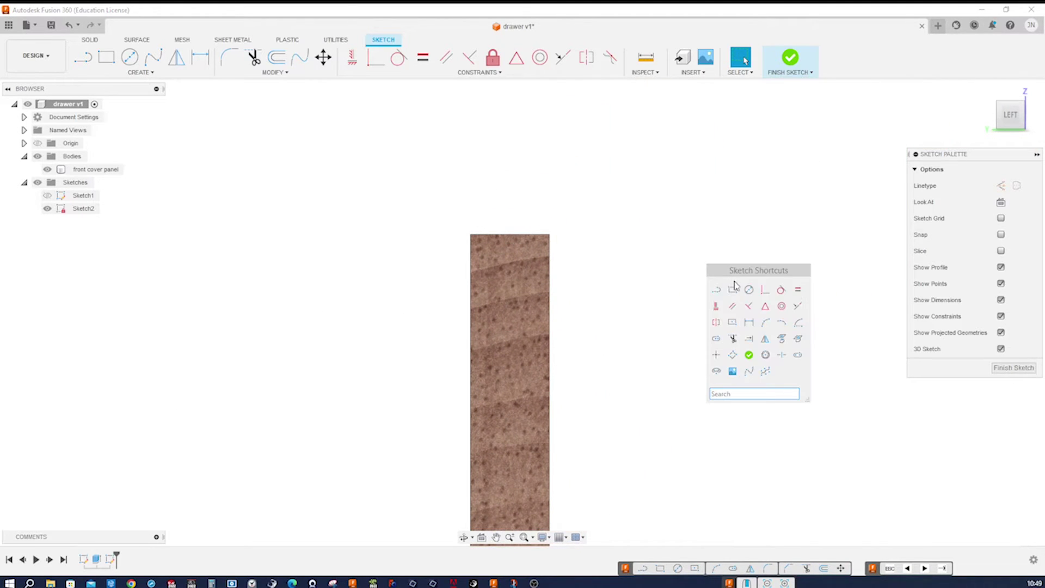
left_click(749, 289)
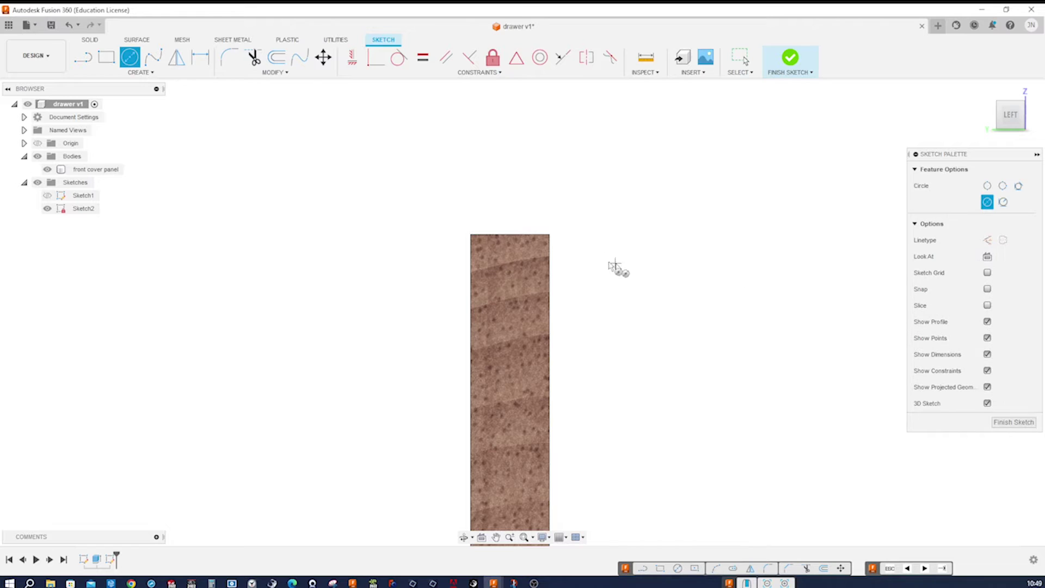
left_click(550, 235)
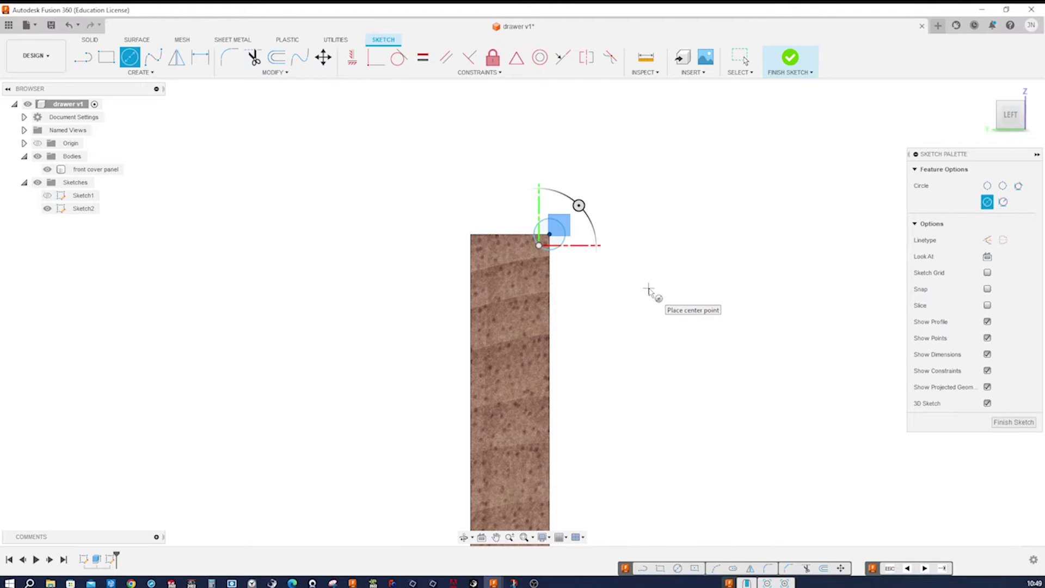
Set the diameter of the circle on the front cover panel's upper corner to 8 mm and finish the sketch.
key("Return")
key("d")
left_click(562, 246)
left_click(574, 253)
type("8")
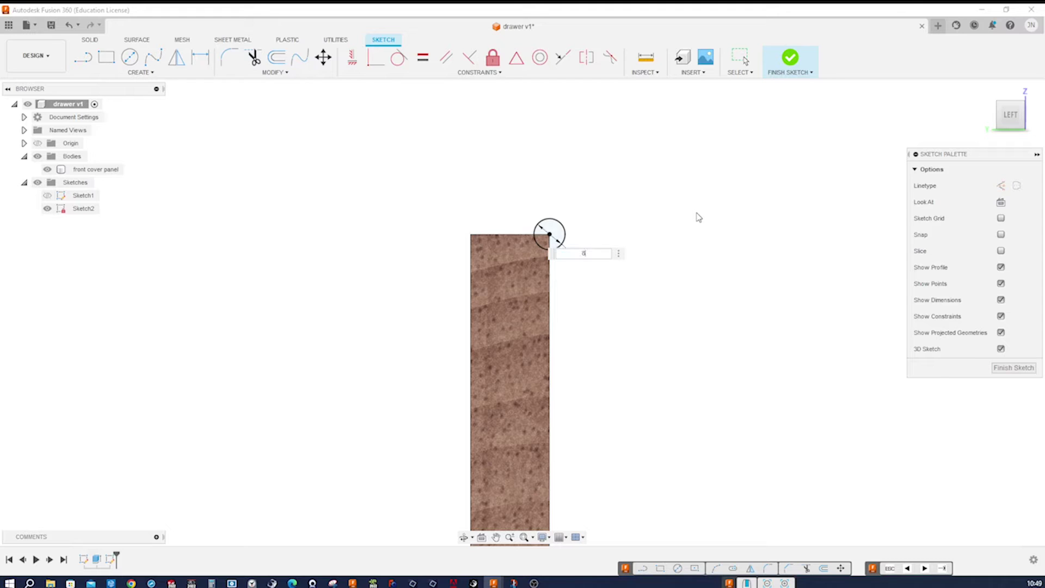
key("Return")
key("F6")
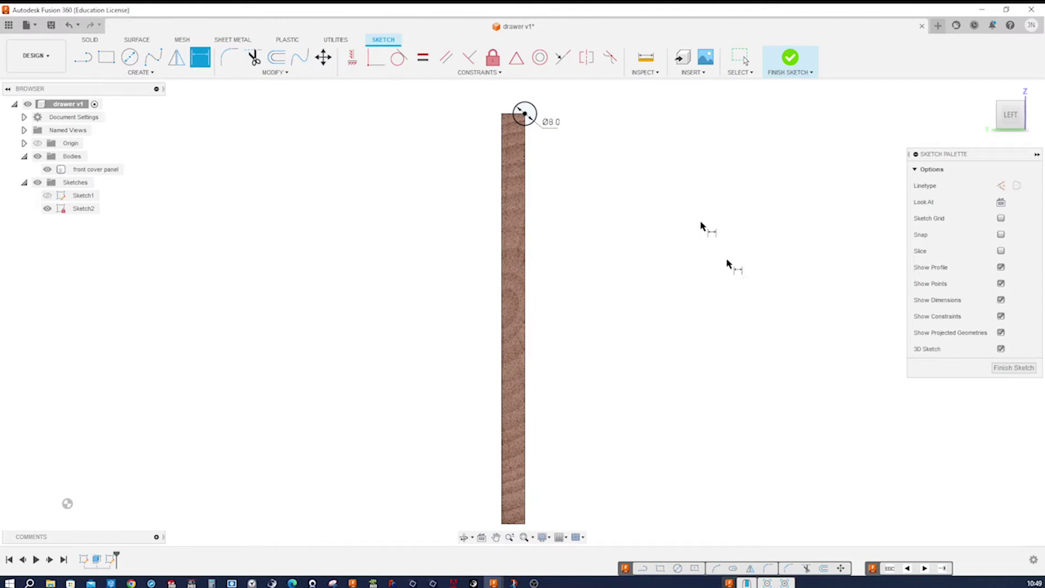
left_click(1013, 368)
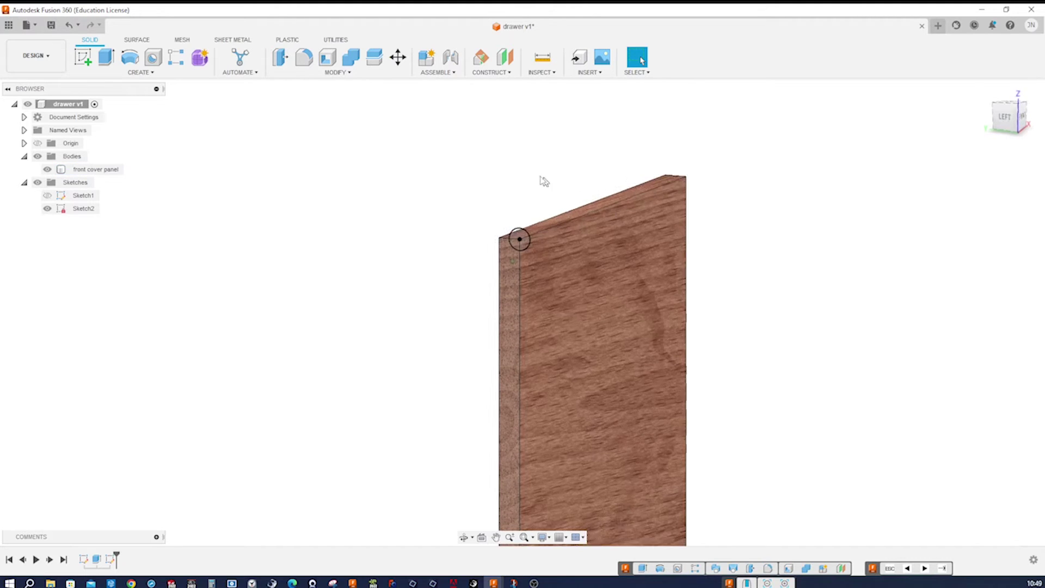
Create a sketch on the front cover panel's front face containing its projected top, right and bottom edges, and finish it.
left_click(493, 246)
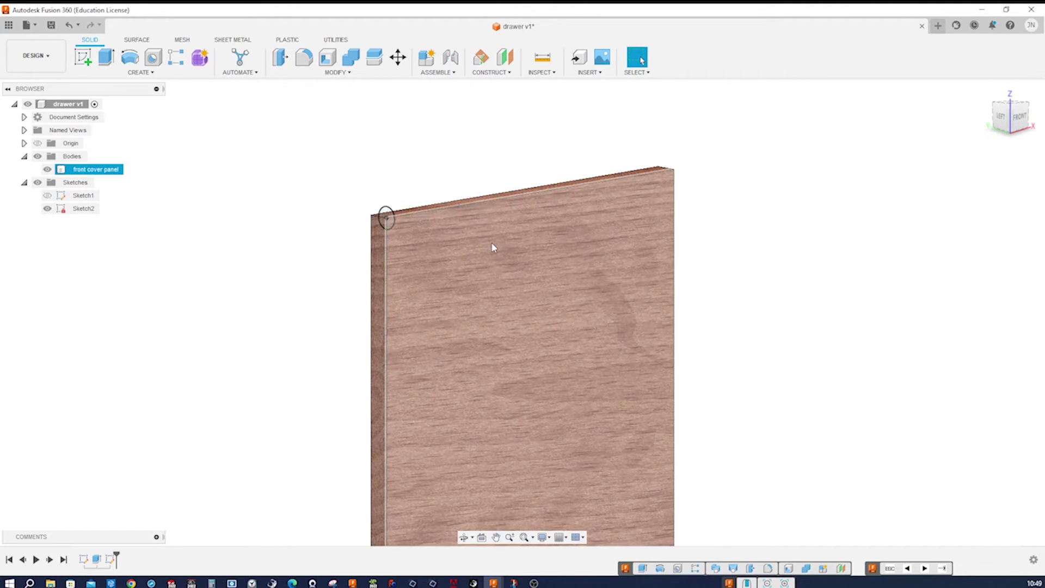
key("s")
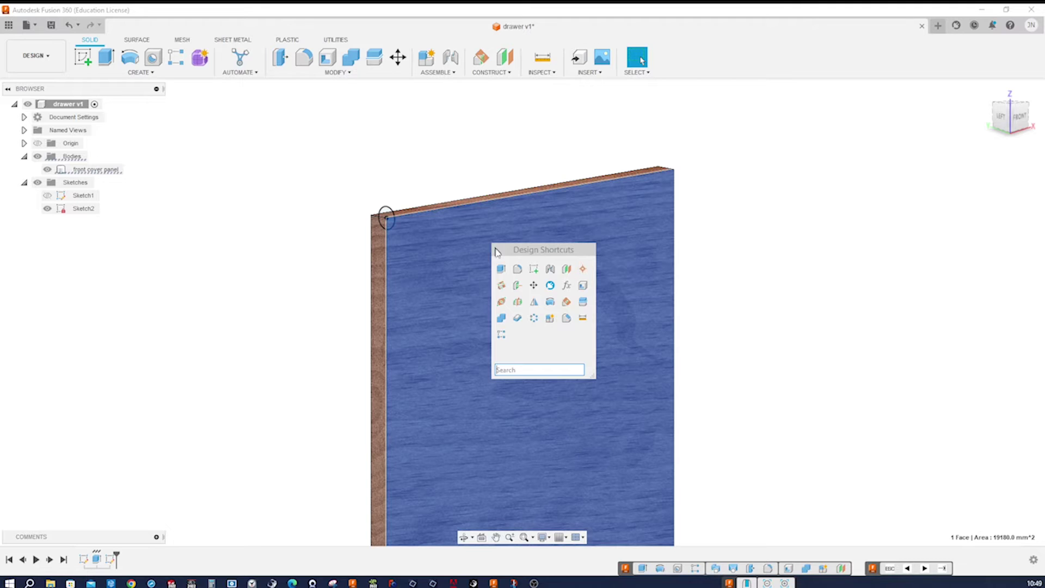
left_click(533, 269)
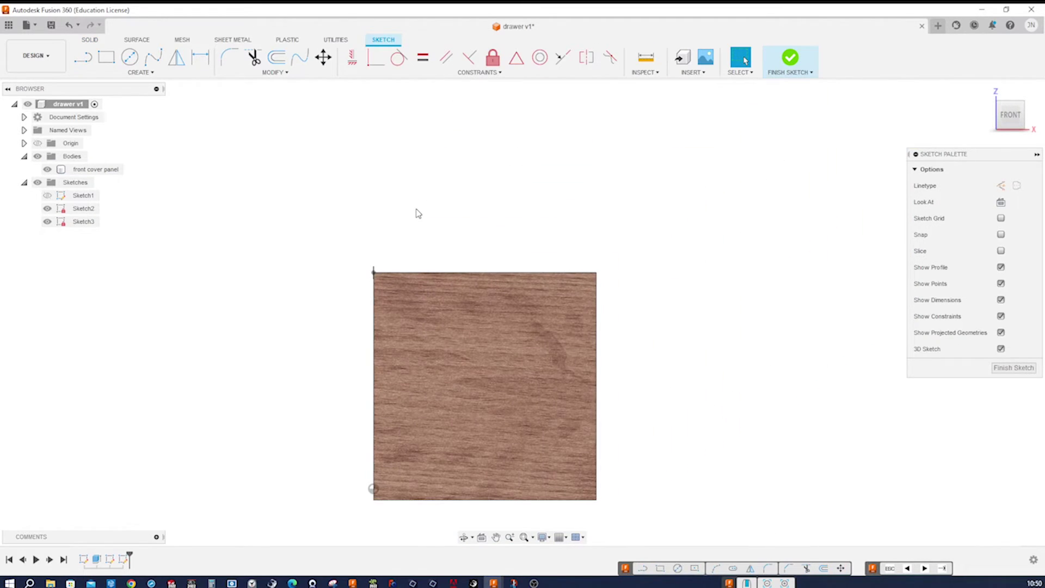
key("p")
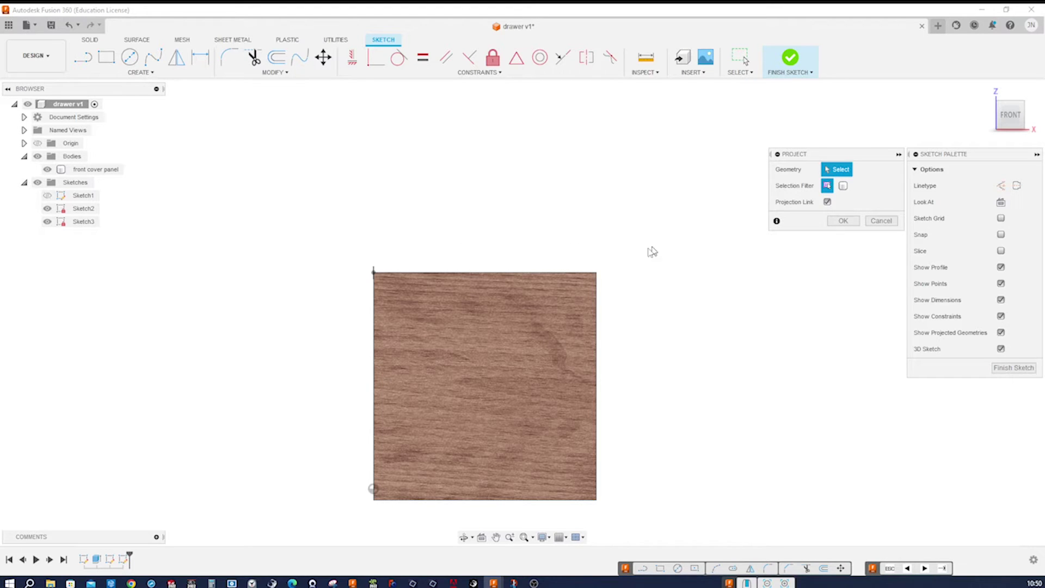
left_click(581, 274)
left_click(580, 276)
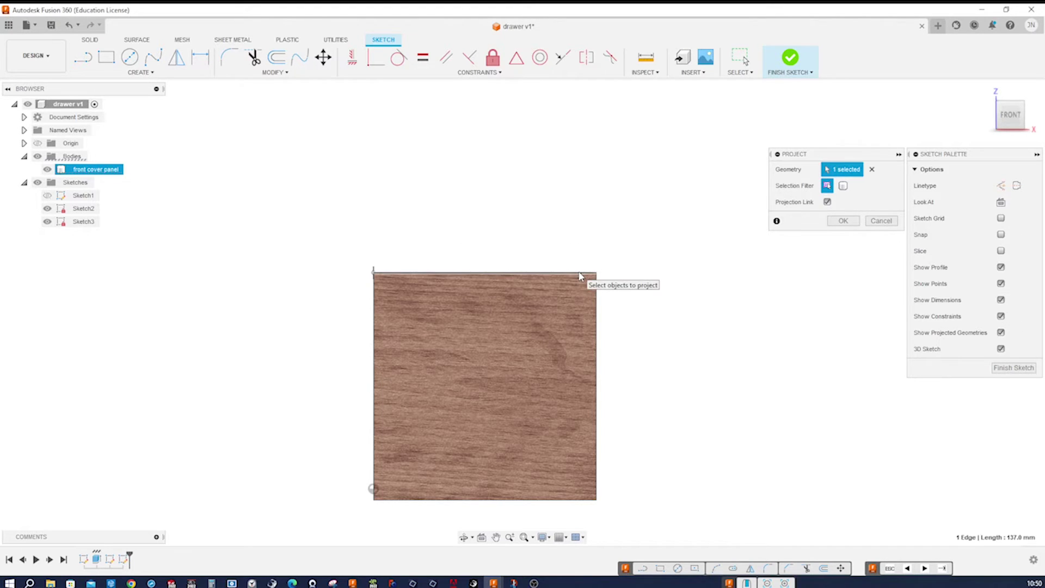
left_click(597, 299)
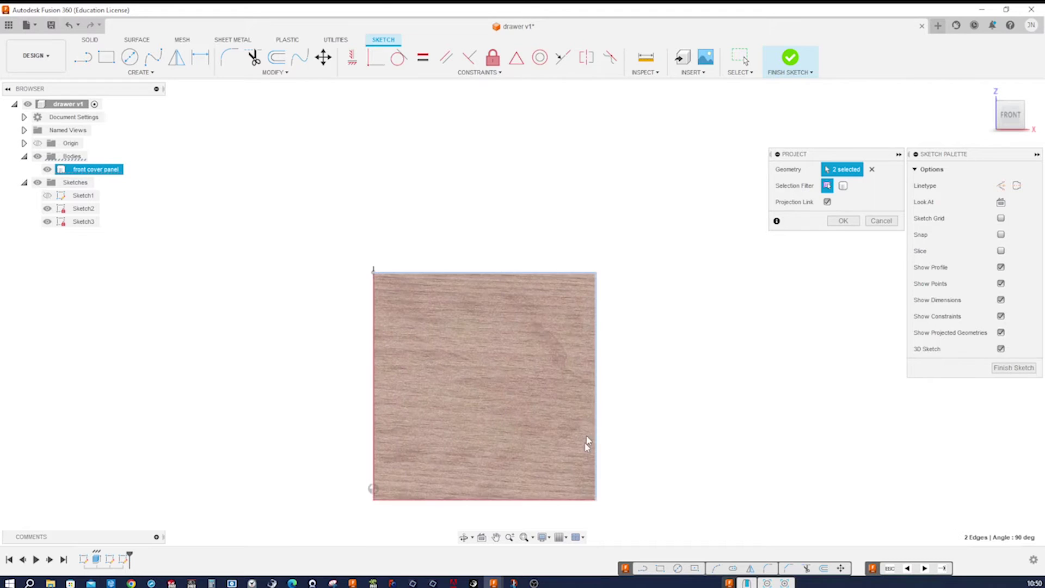
left_click(586, 500)
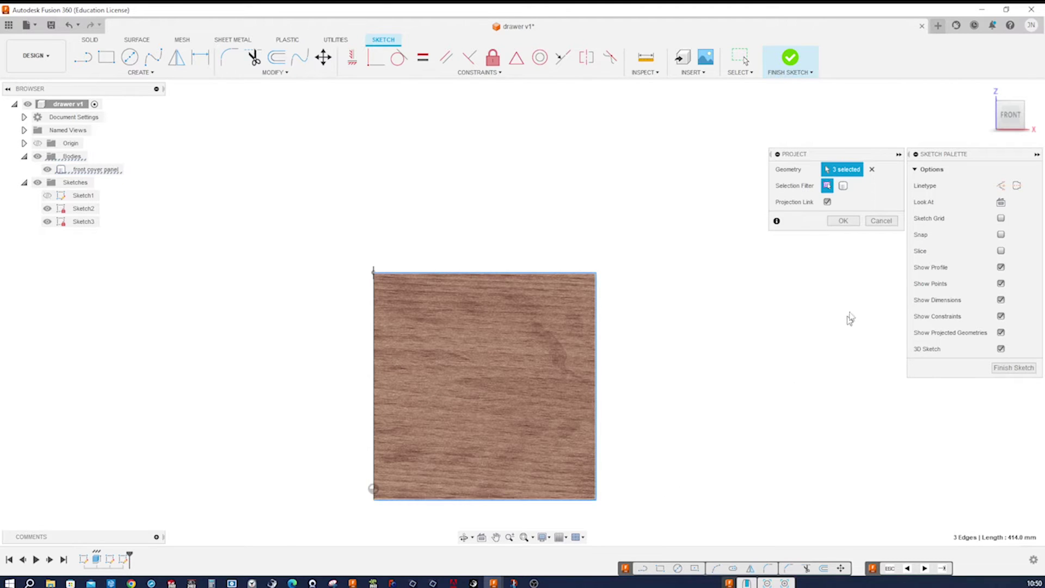
left_click(845, 220)
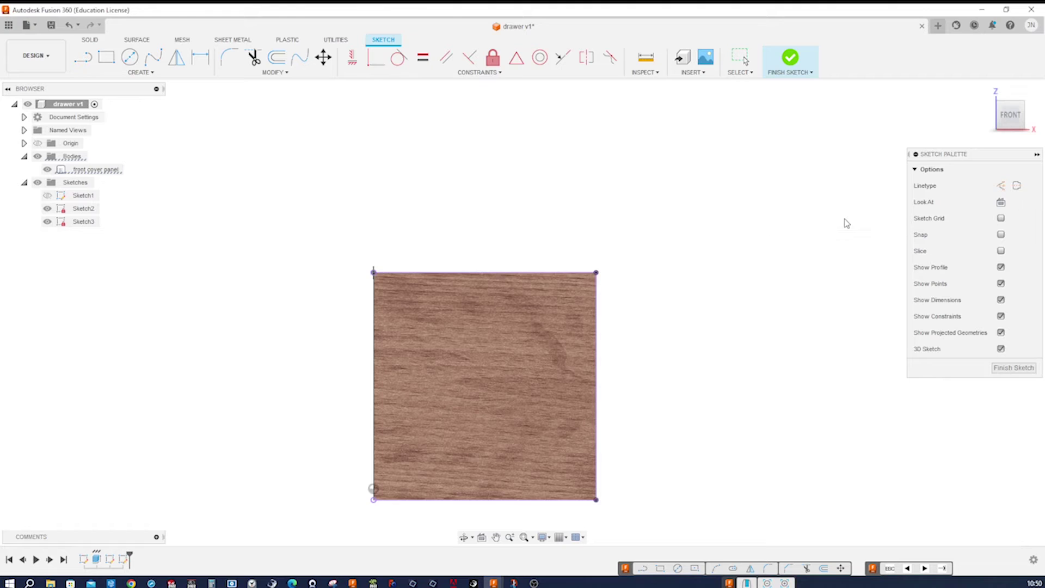
left_click(1023, 369)
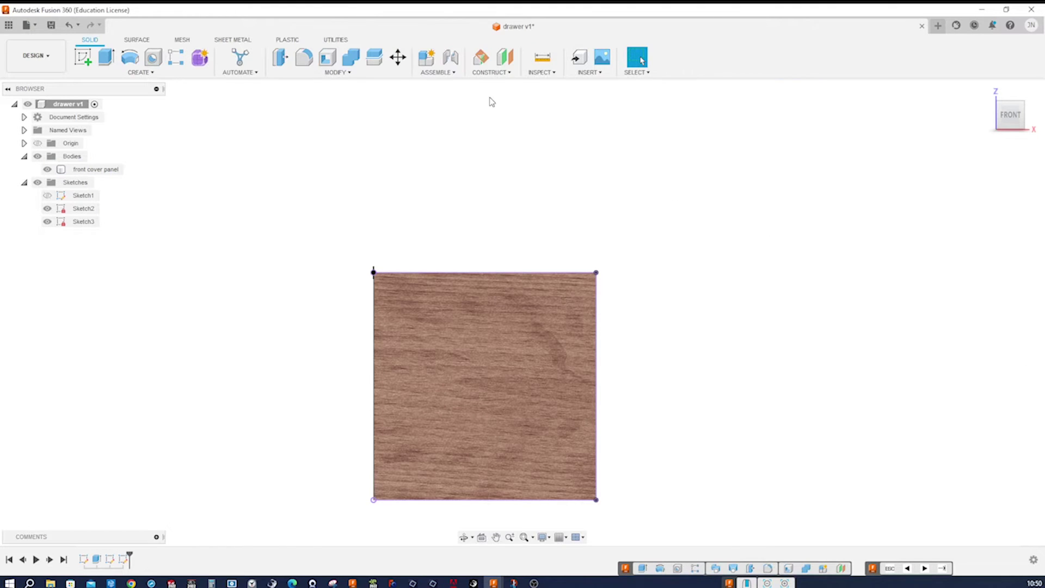
Sweep the circle's quarter profile inside the front cover panel along the projected edge chain as a cut to shape the front edges.
left_click(152, 72)
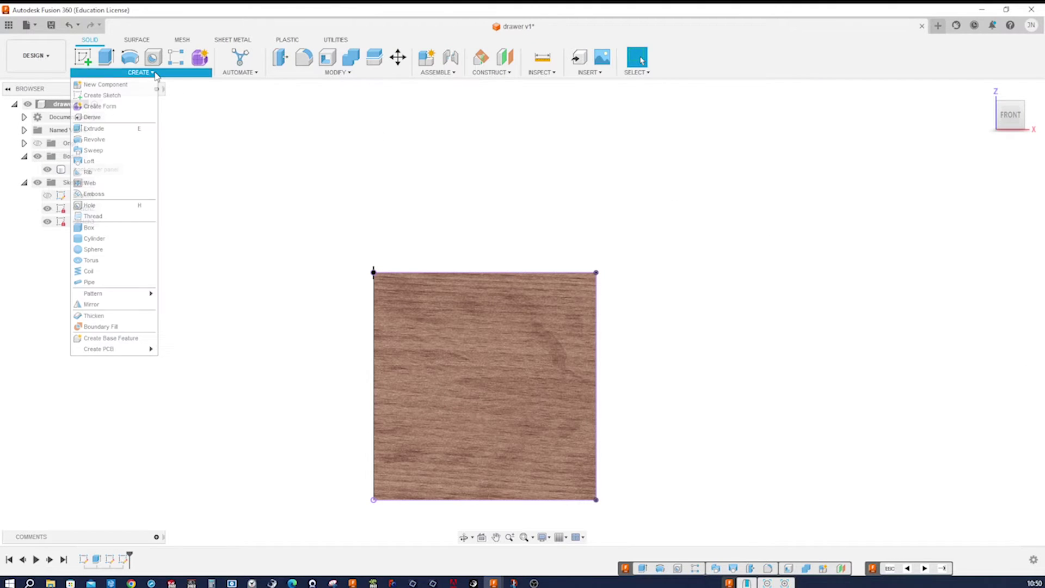
left_click(104, 150)
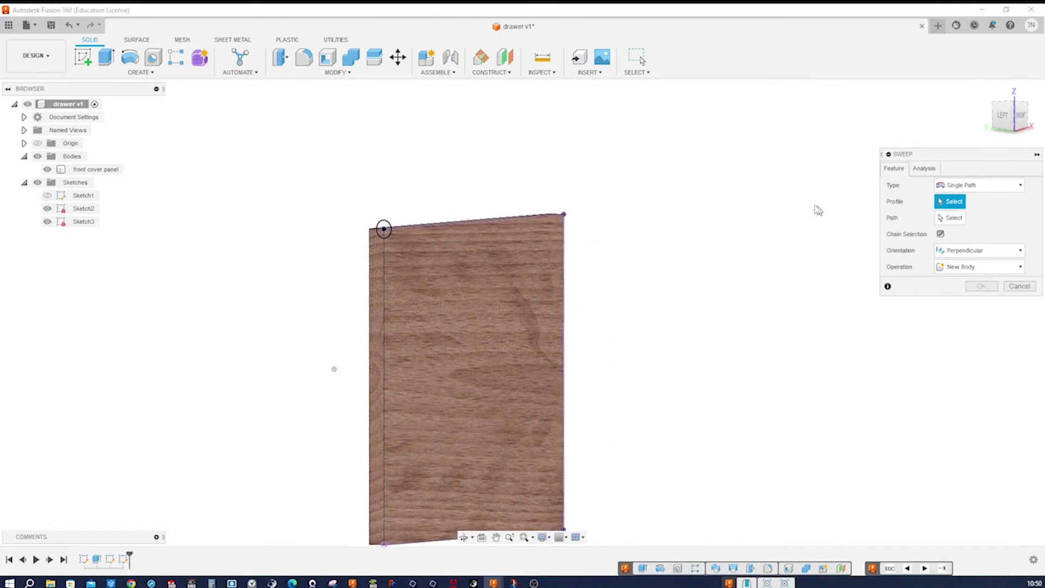
scroll(391, 240, "up", 5)
left_click(420, 188)
left_click(951, 218)
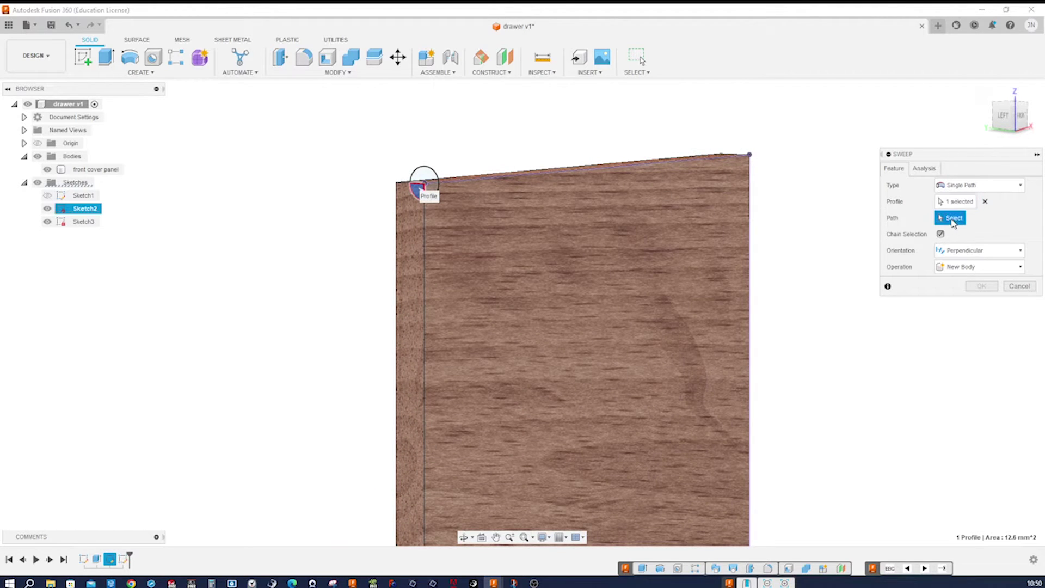
left_click(624, 169)
scroll(849, 240, "down", 5)
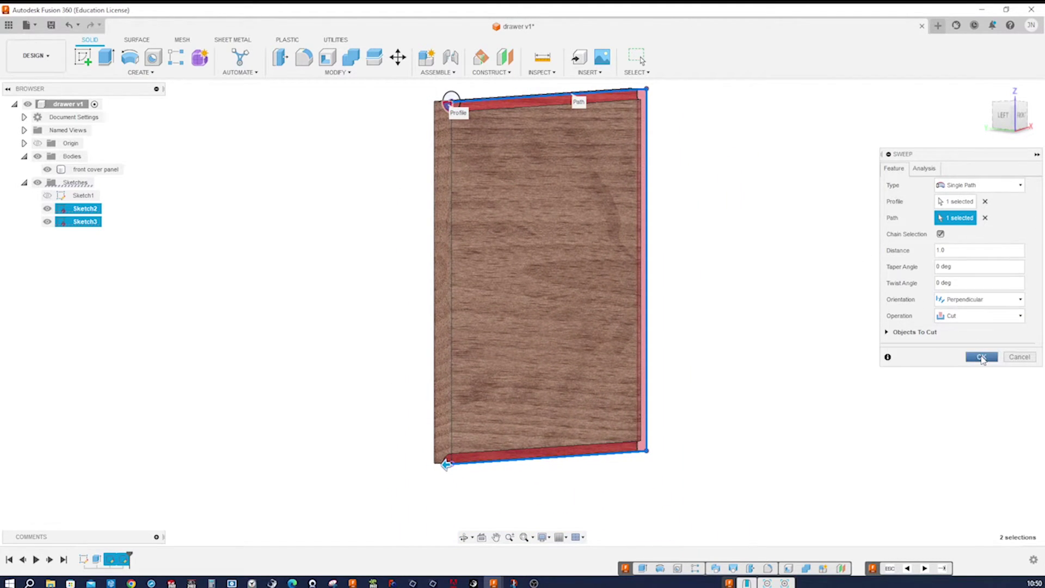
left_click(981, 357)
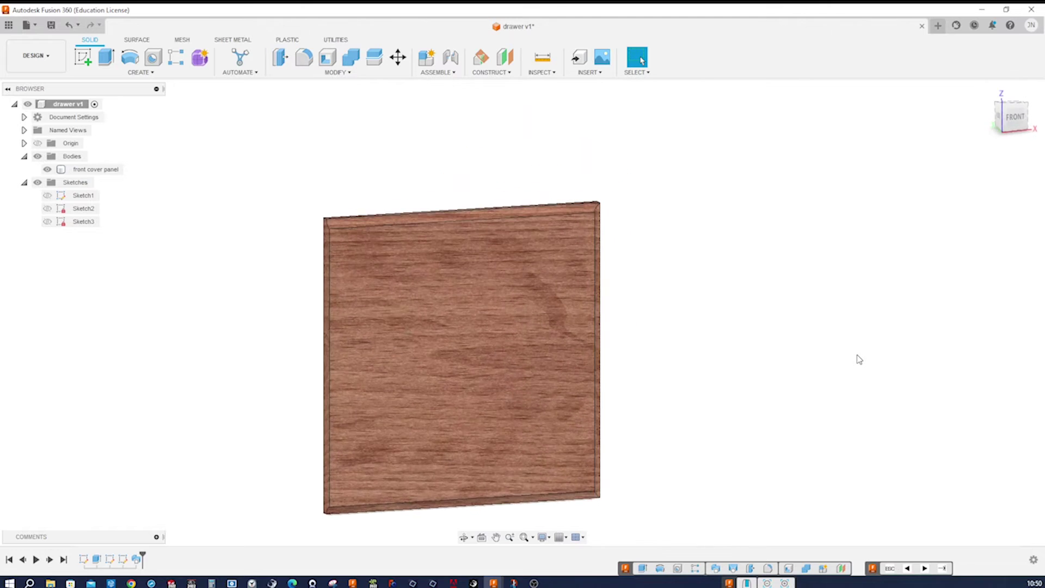
Make the base sketch Sketch1 visible again behind the front cover panel.
left_click(58, 209)
left_click(46, 195)
left_click(48, 196)
middle_click_drag(626, 203, 702, 266, "shift")
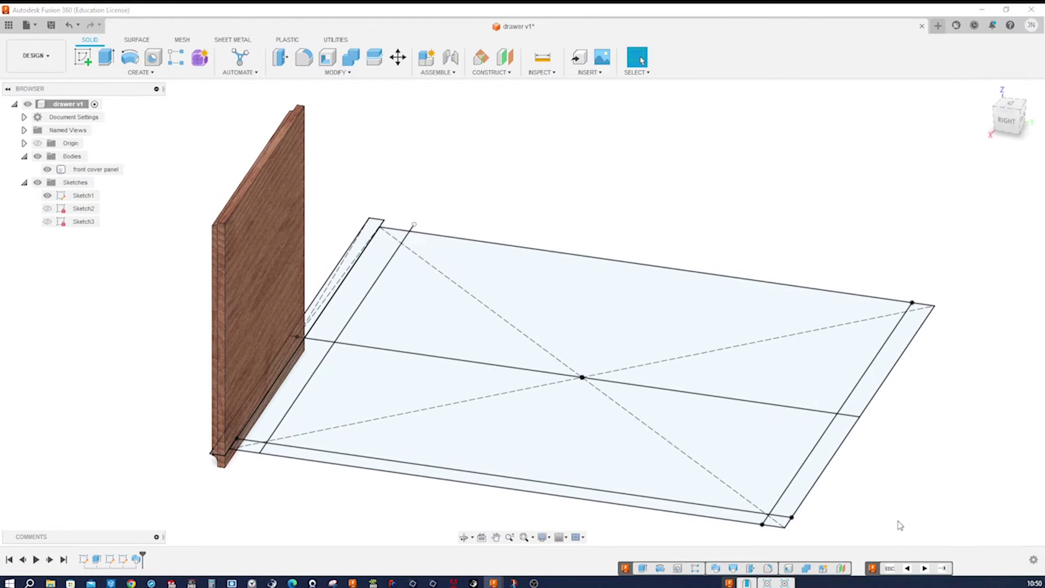
Extrude the three profiles of the base sketch's long side strip 125 mm upward as a new body to form the side panel.
key("s")
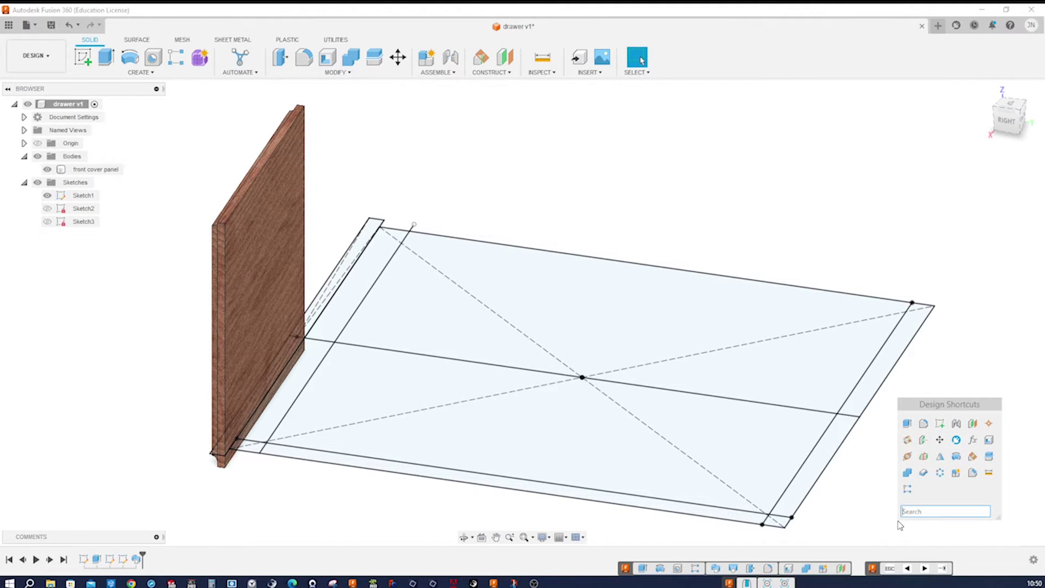
left_click(907, 423)
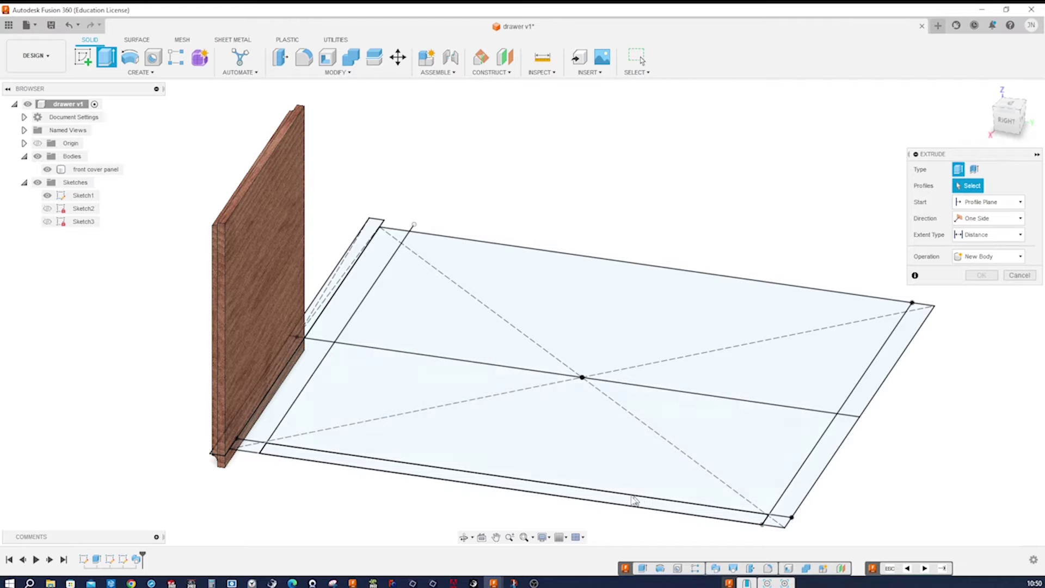
scroll(292, 457, "up", 4)
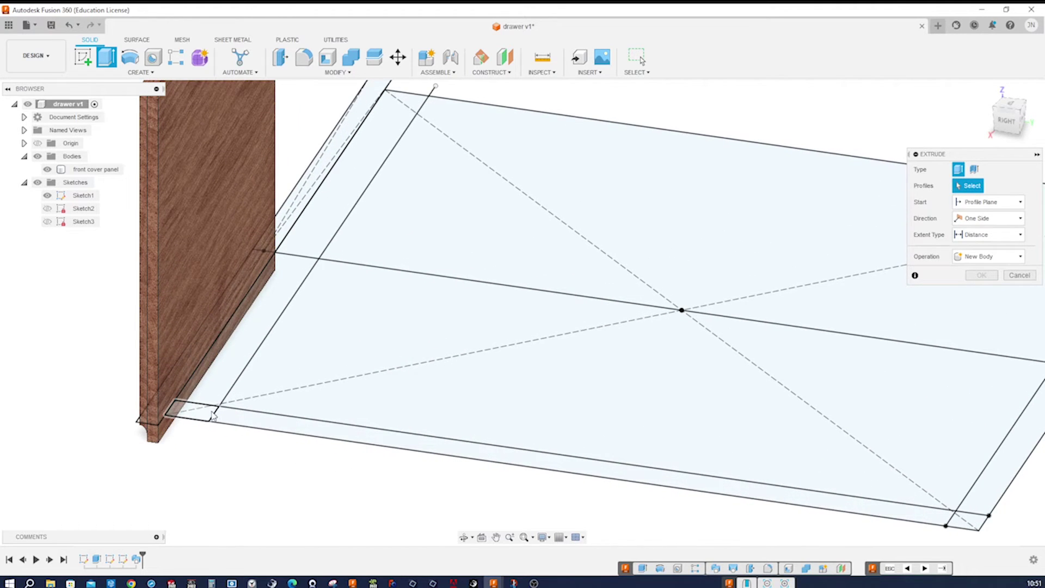
left_click(209, 416)
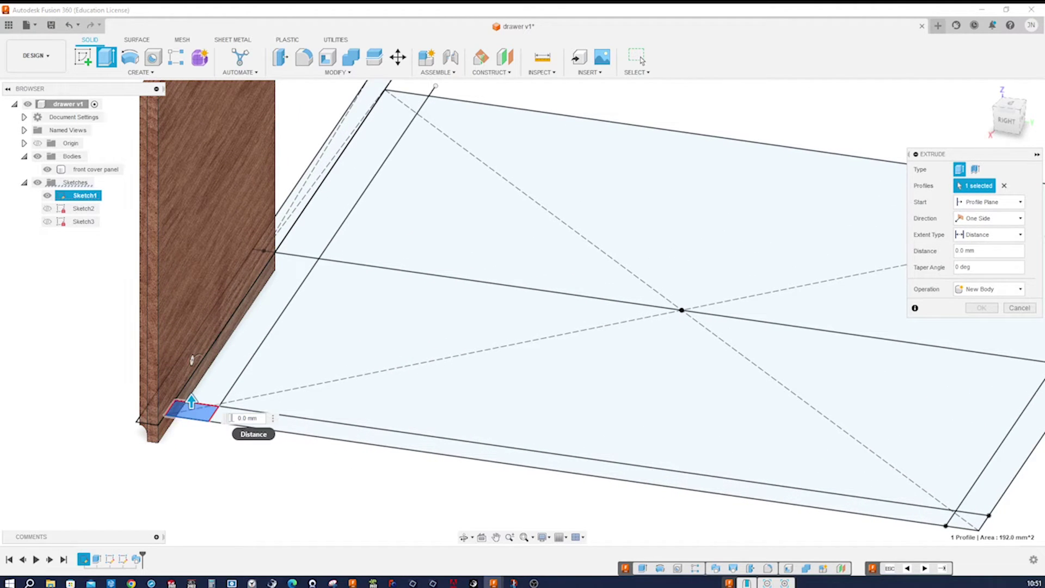
left_click(583, 457)
scroll(562, 444, "down", 2)
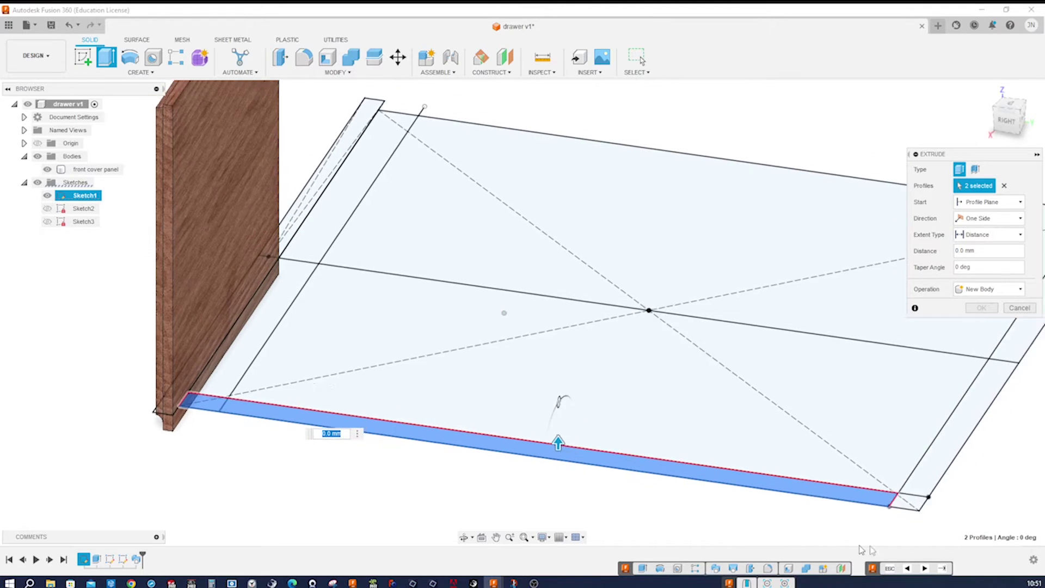
left_click(843, 481)
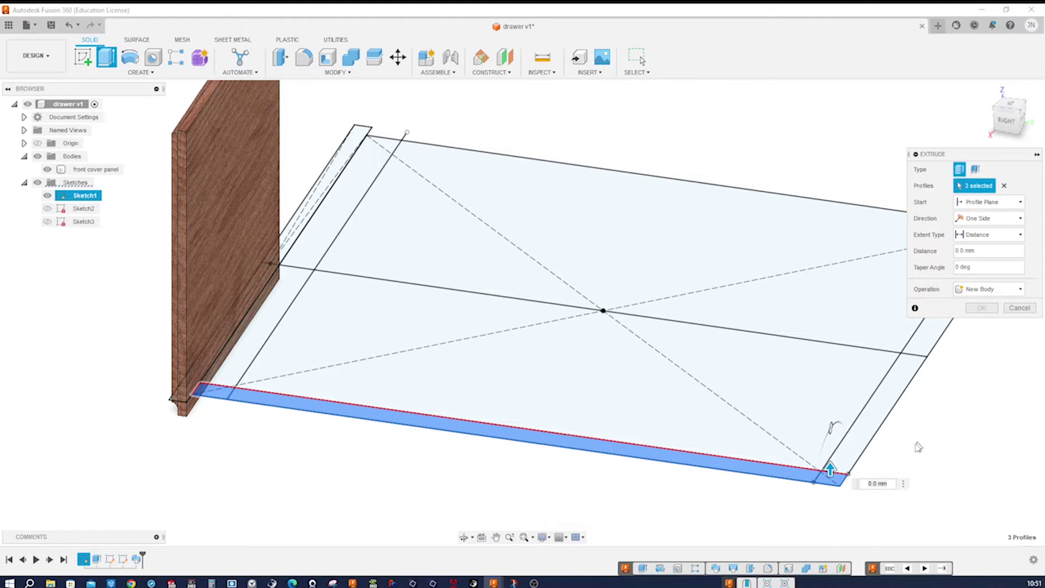
left_click(957, 250)
key("Delete")
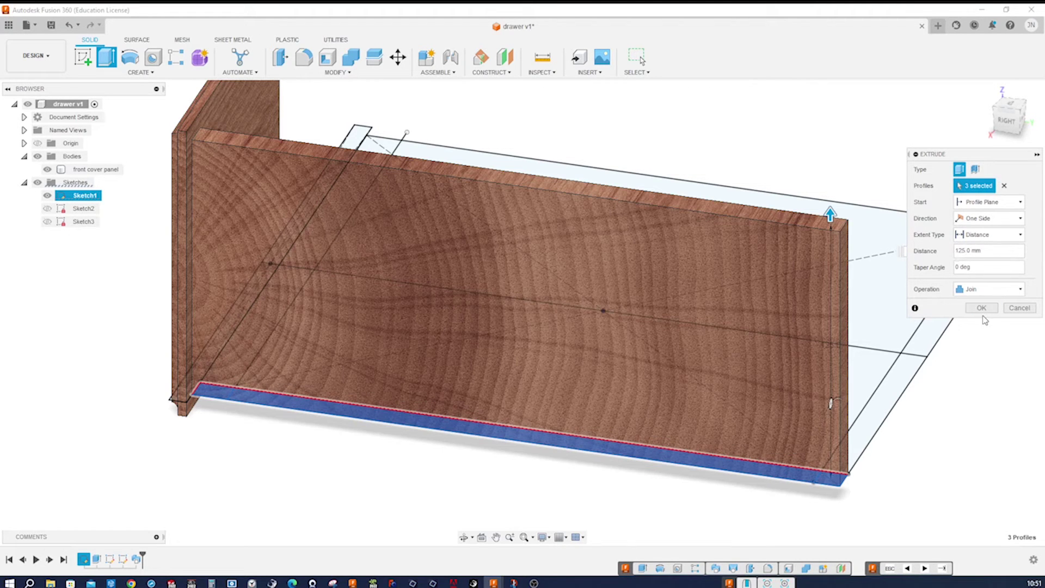
left_click(1023, 290)
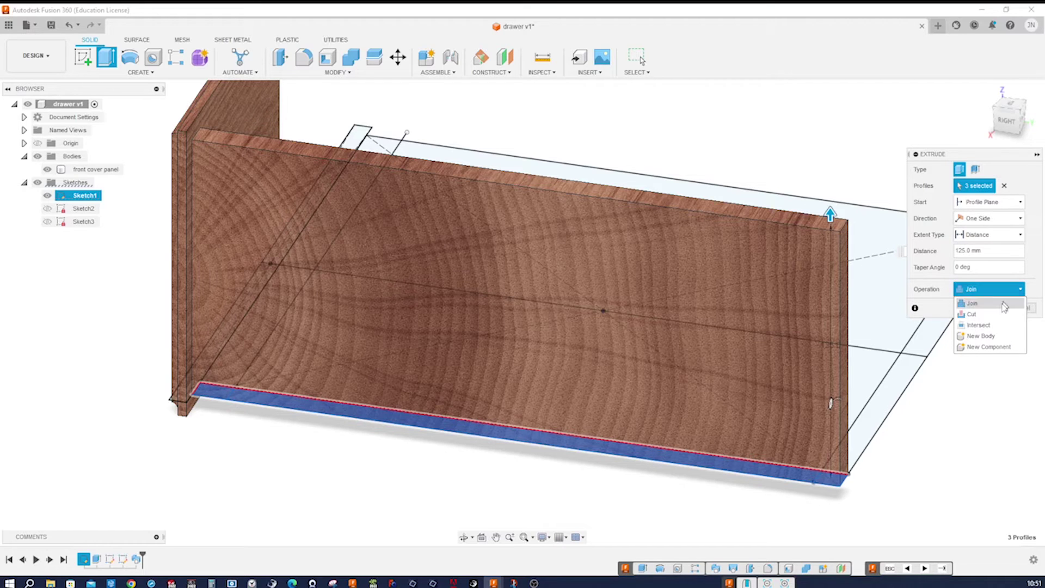
left_click(985, 341)
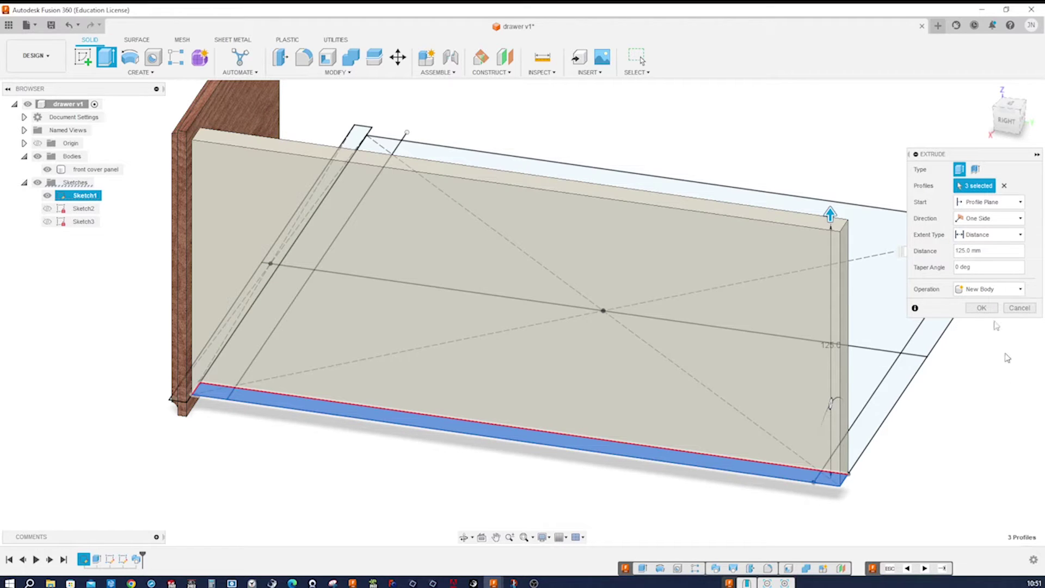
left_click(982, 308)
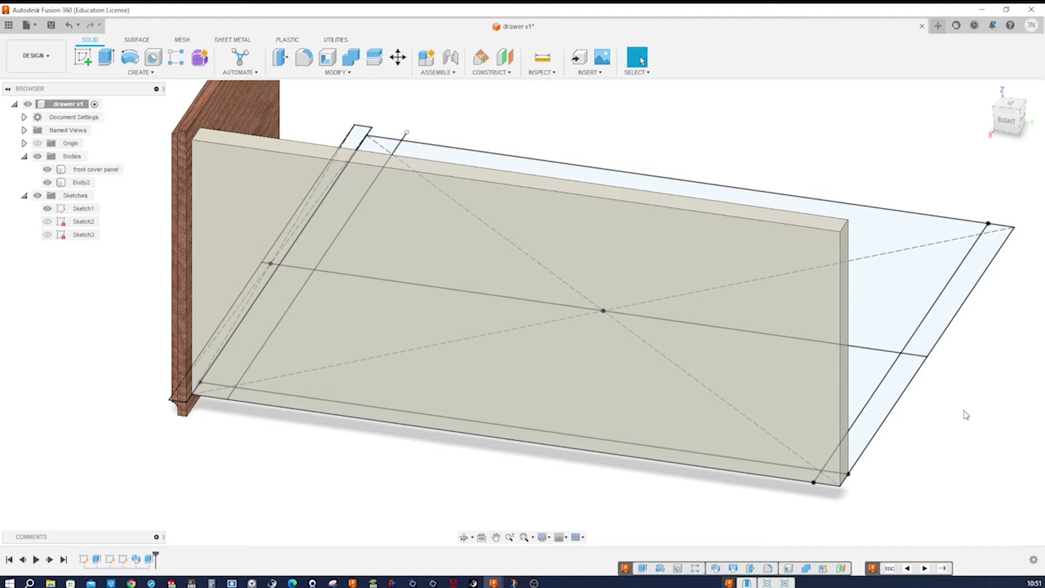
Apply the "3D Pine - Unfinished" appearance to the new side panel.
key("a")
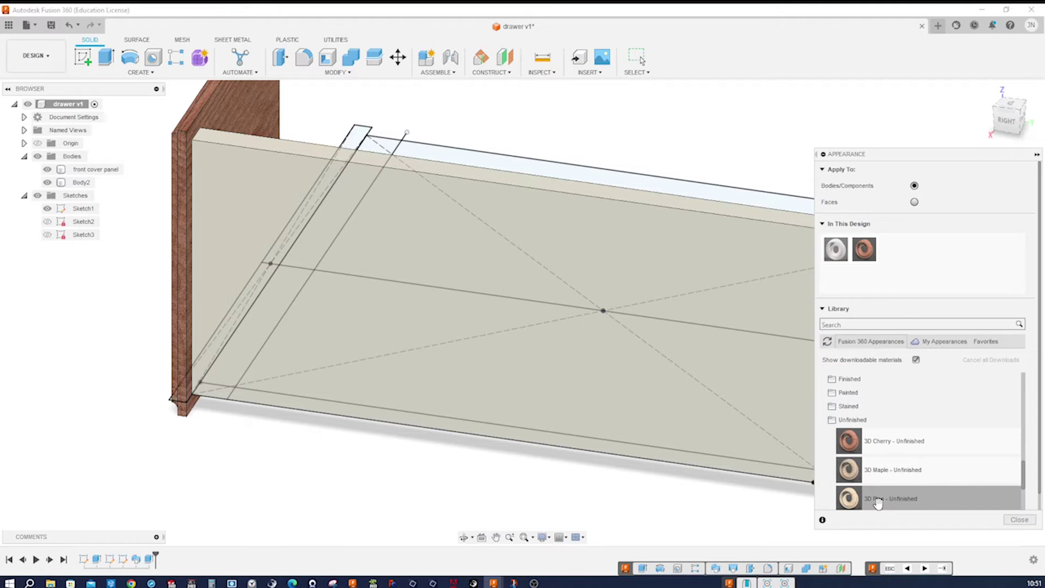
left_click_drag(855, 501, 659, 401)
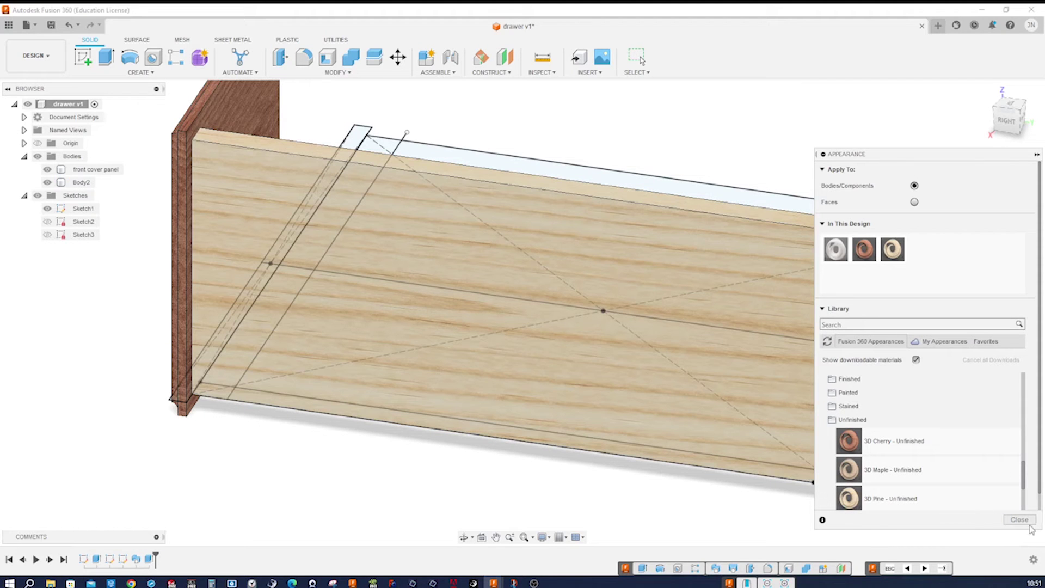
left_click(1020, 520)
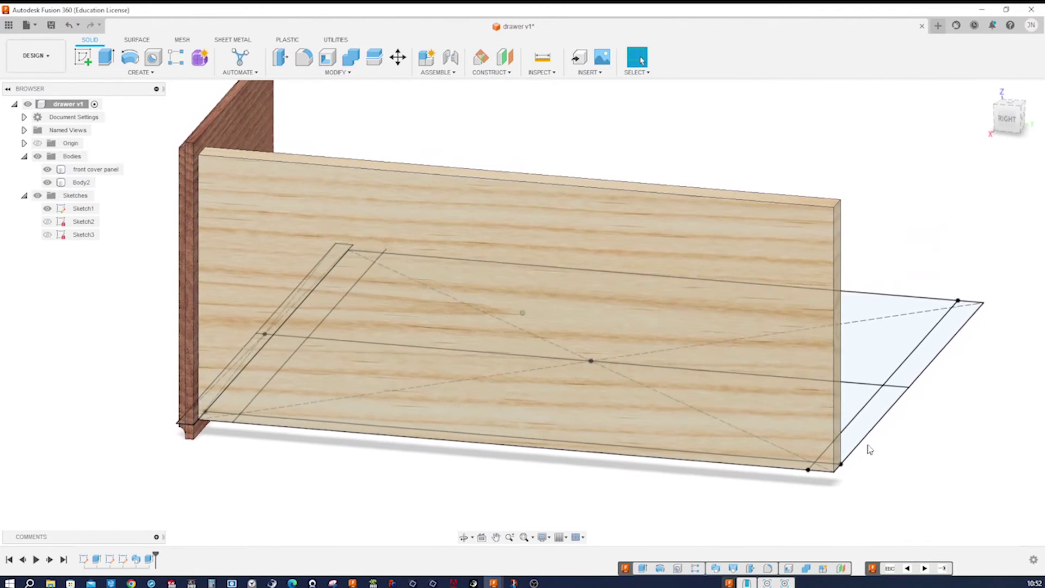
left_click(790, 399)
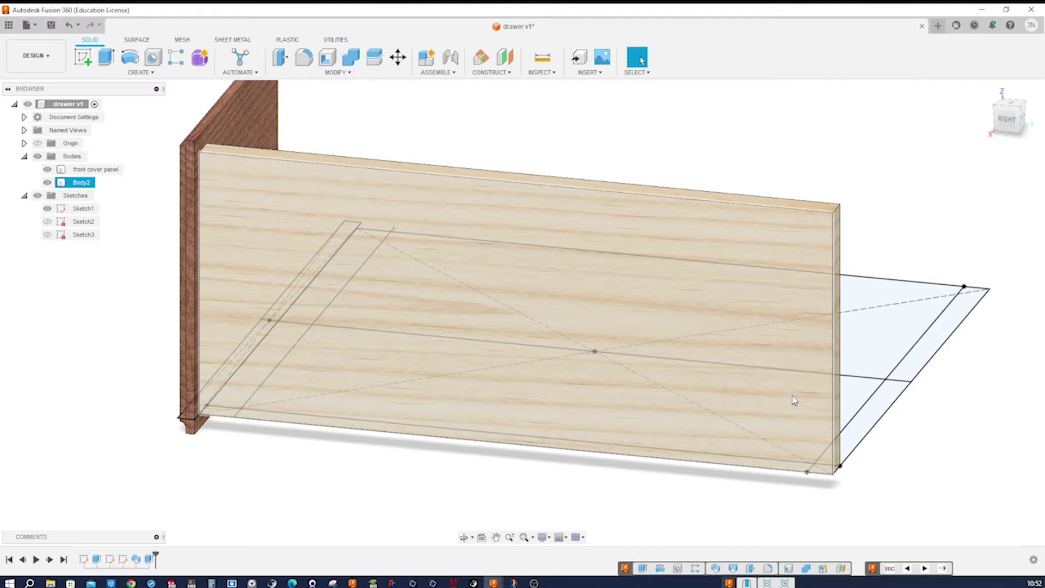
left_click(964, 455)
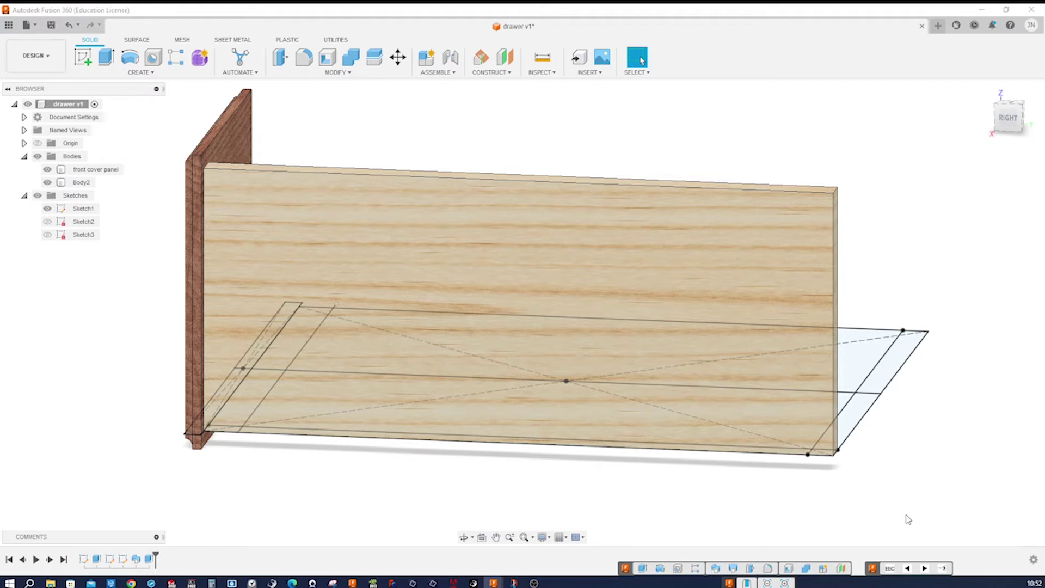
Start a new sketch on the outer face of the pine side panel.
key("s")
left_click(948, 418)
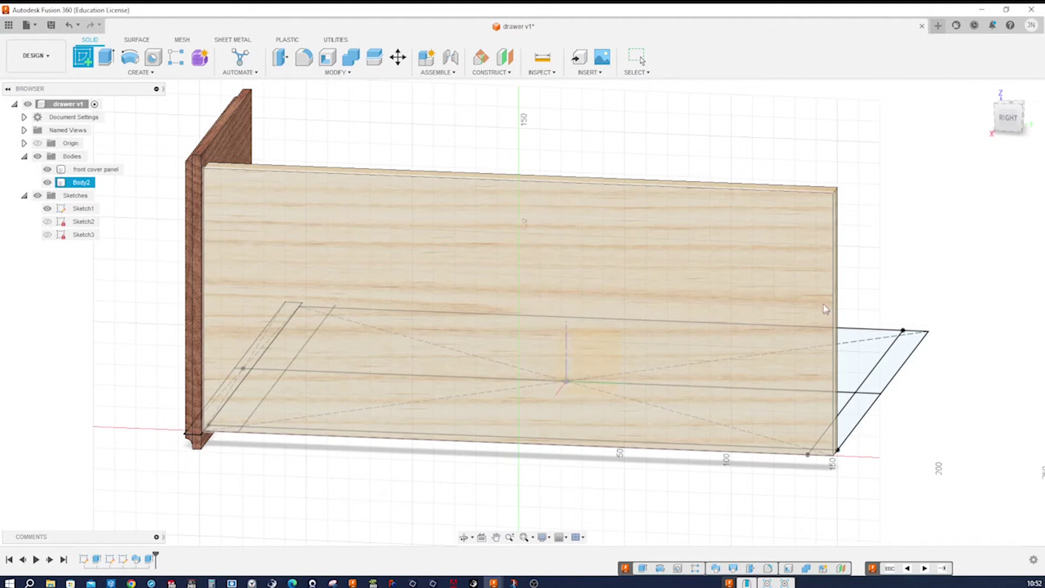
left_click(815, 299)
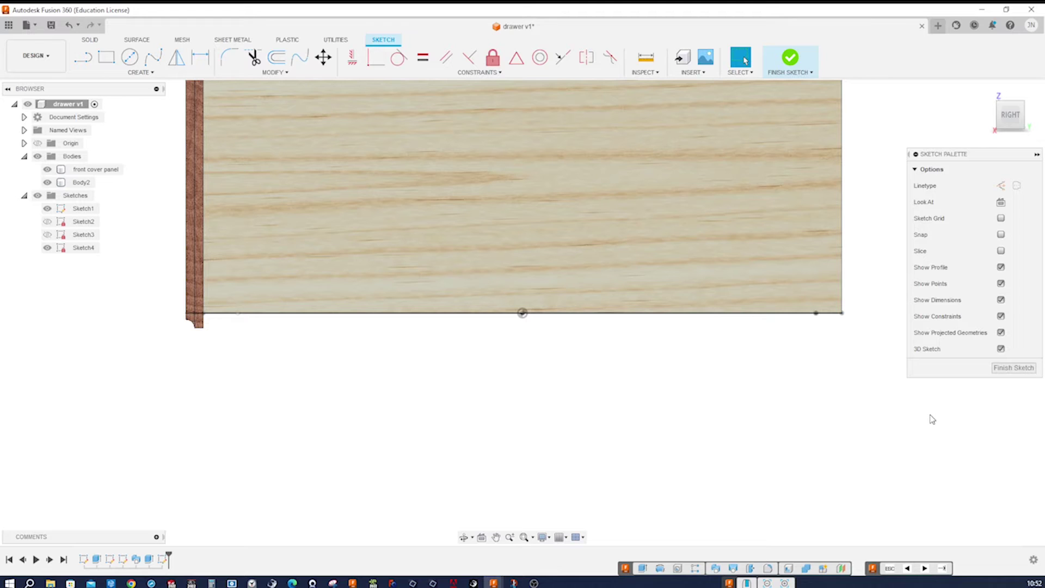
Sketch a long rectangle about 12 mm high near the side panel's lower edge, from its rear edge almost to the front cover panel.
key("s")
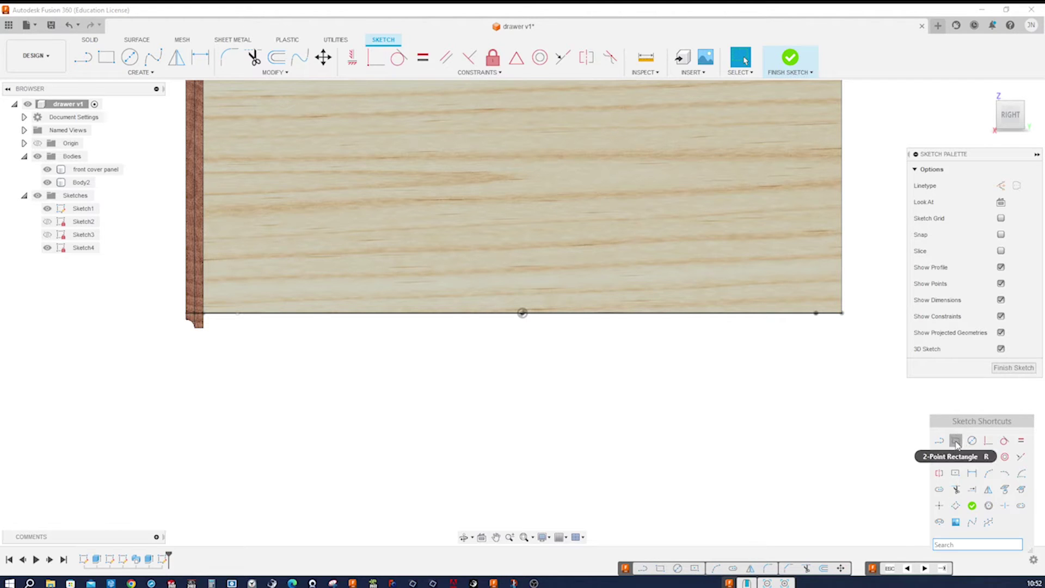
left_click(956, 442)
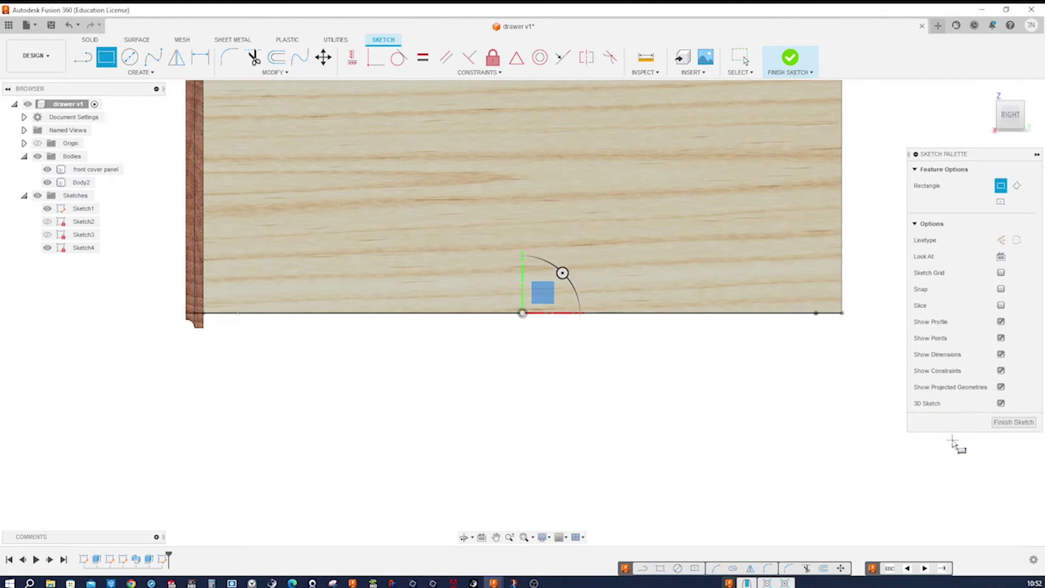
left_click(842, 289)
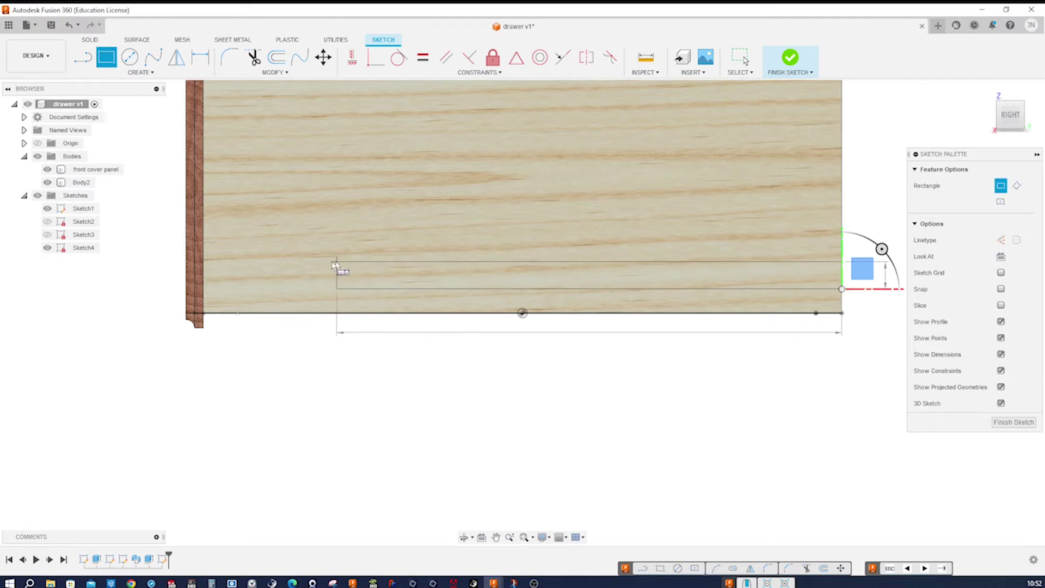
left_click(223, 263)
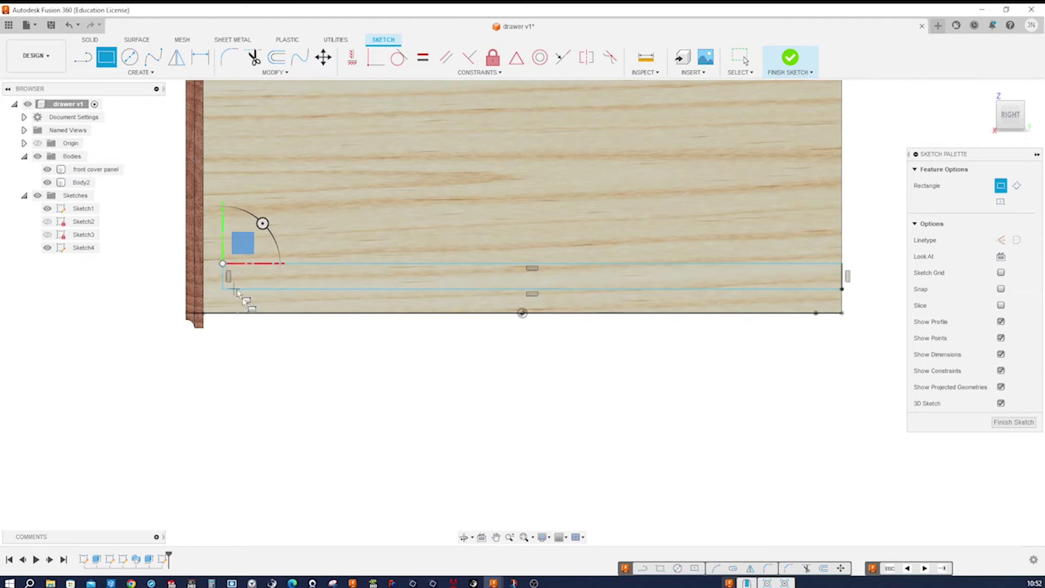
key("Escape")
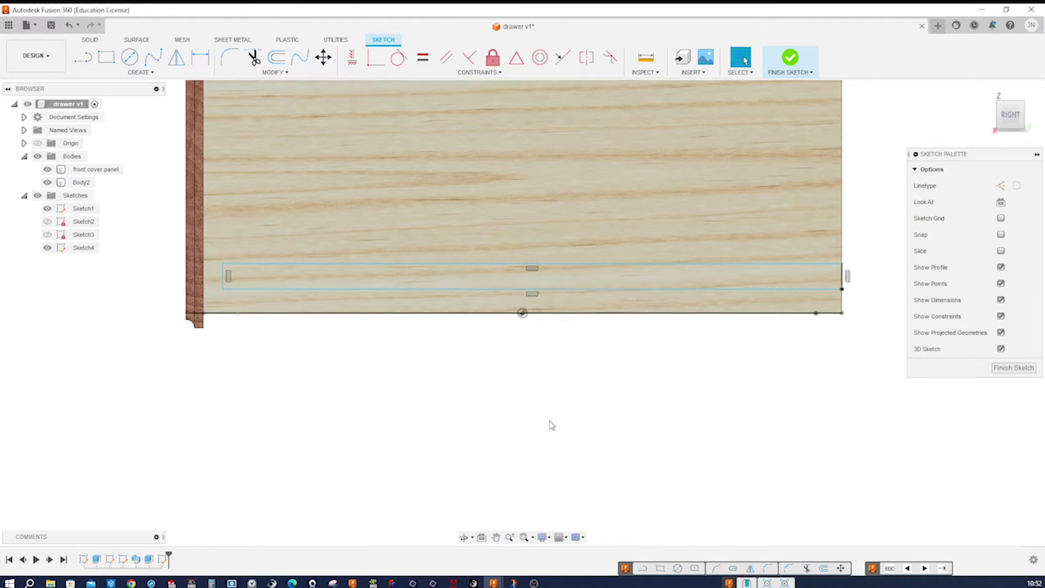
Dimension the long rectangle's lower rear corner 12 mm above the side panel's bottom corner.
key("d")
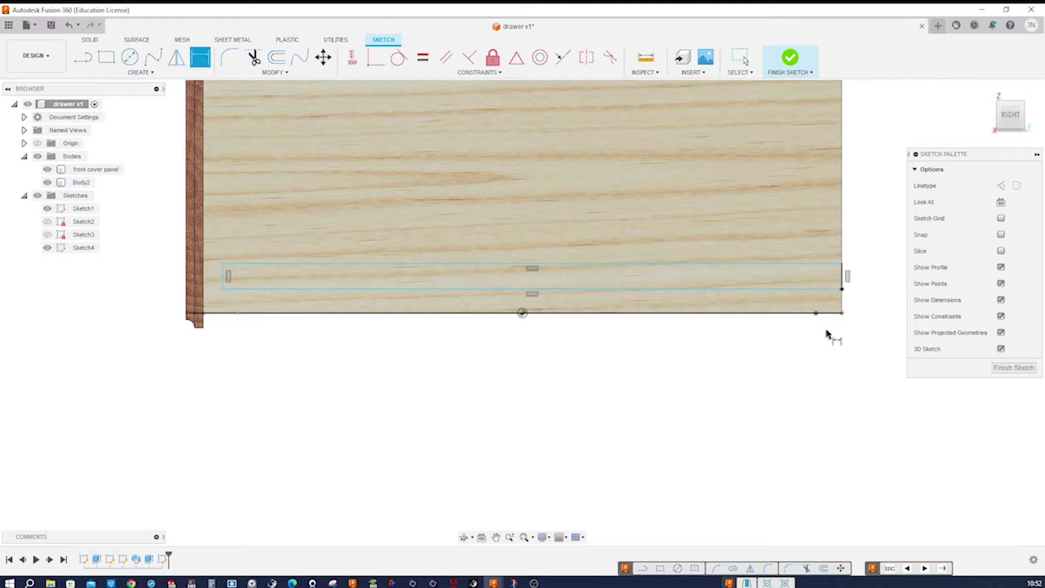
left_click(843, 312)
left_click(842, 289)
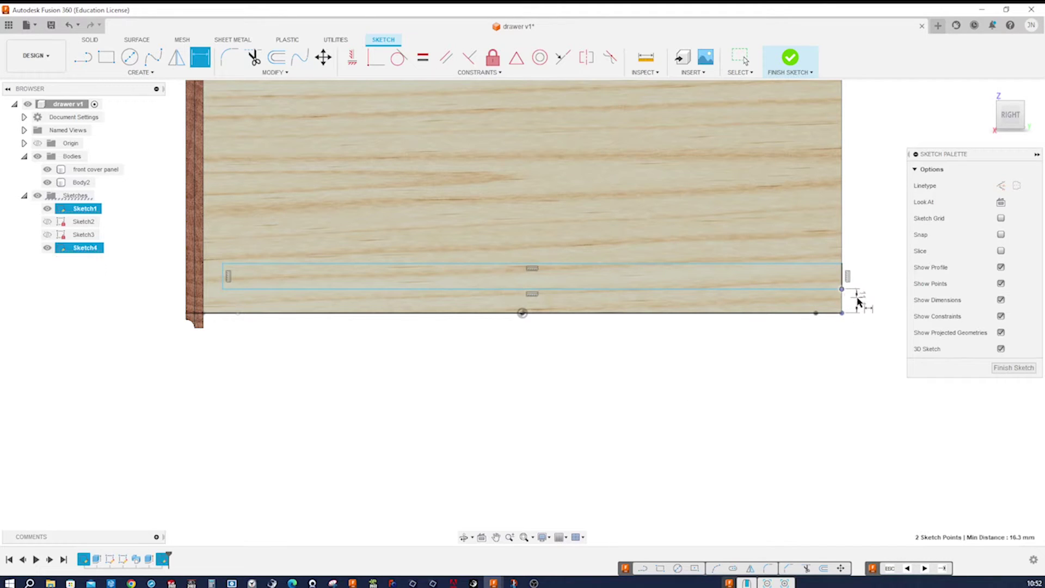
left_click(859, 306)
type("12")
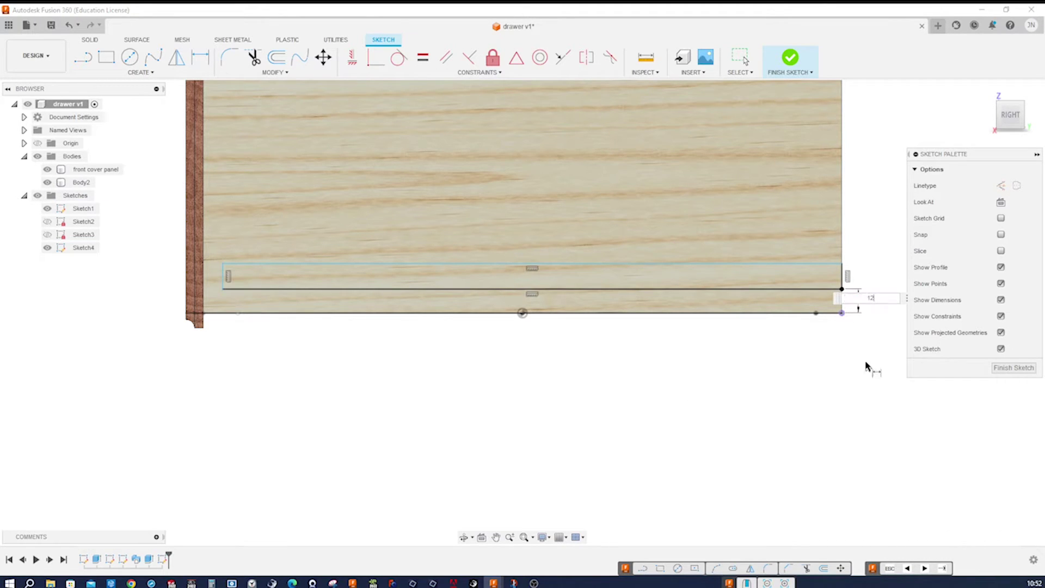
key("Return")
Set the long rectangle's height to 5 mm.
scroll(865, 363, "up", 2)
left_click(946, 455)
left_click(974, 449)
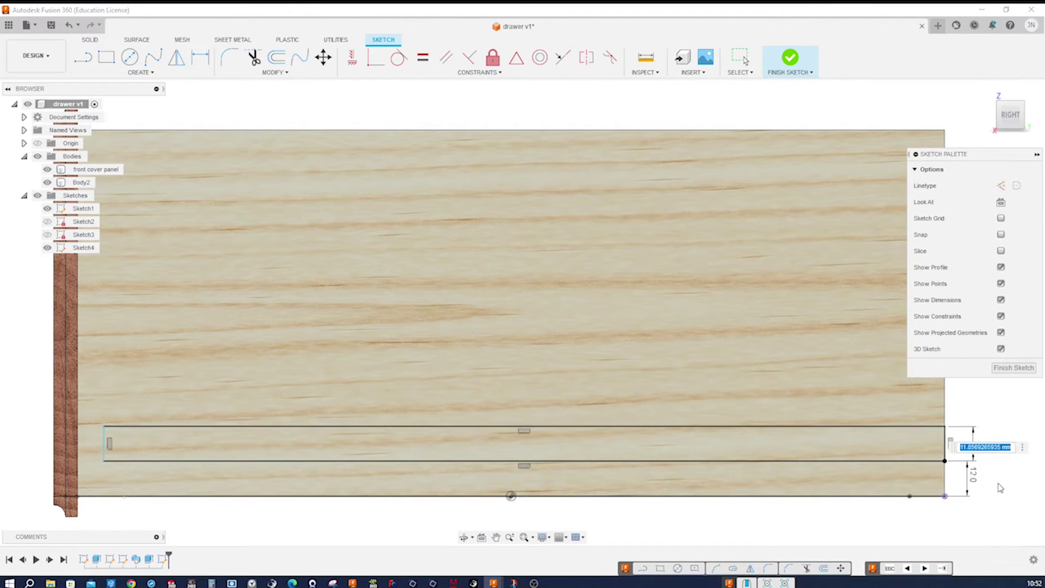
type("5")
key("Return")
Sketch a second rectangle about 15.8 mm wide and 13.4 mm high on top of the long rectangle at the side panel's rear edge.
scroll(996, 487, "down", 1)
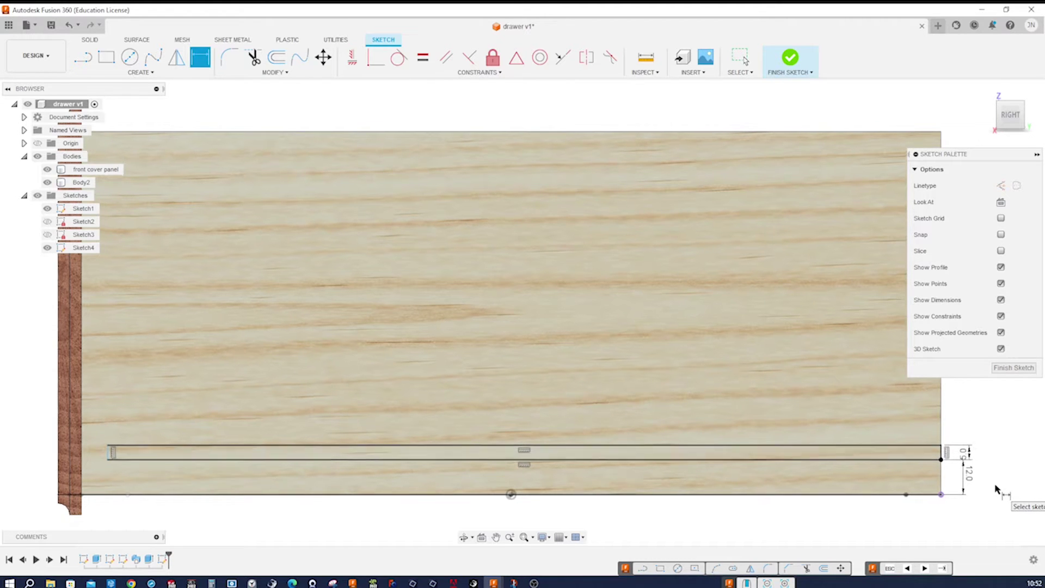
scroll(996, 489, "down", 1)
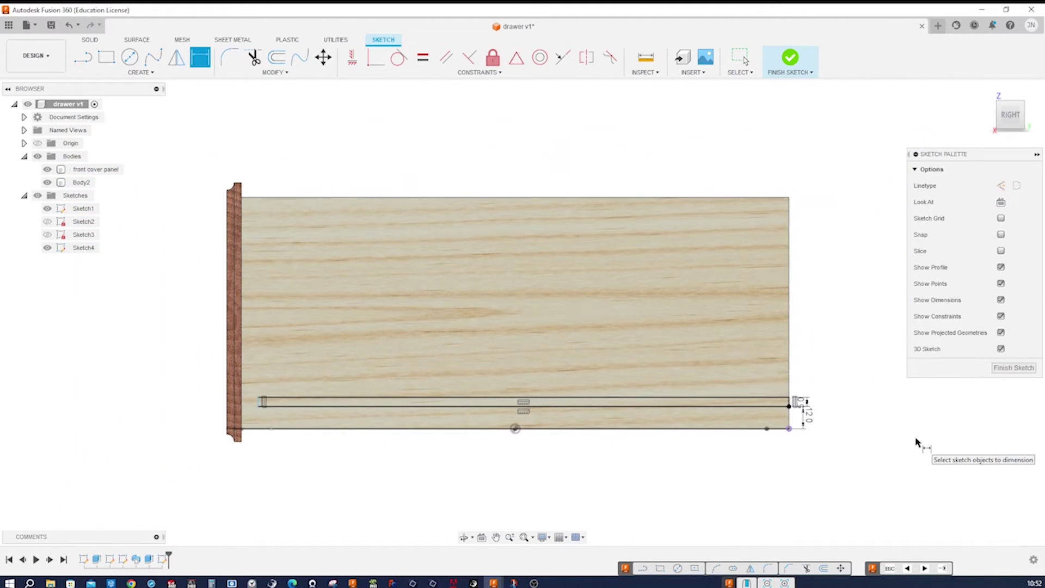
key("s")
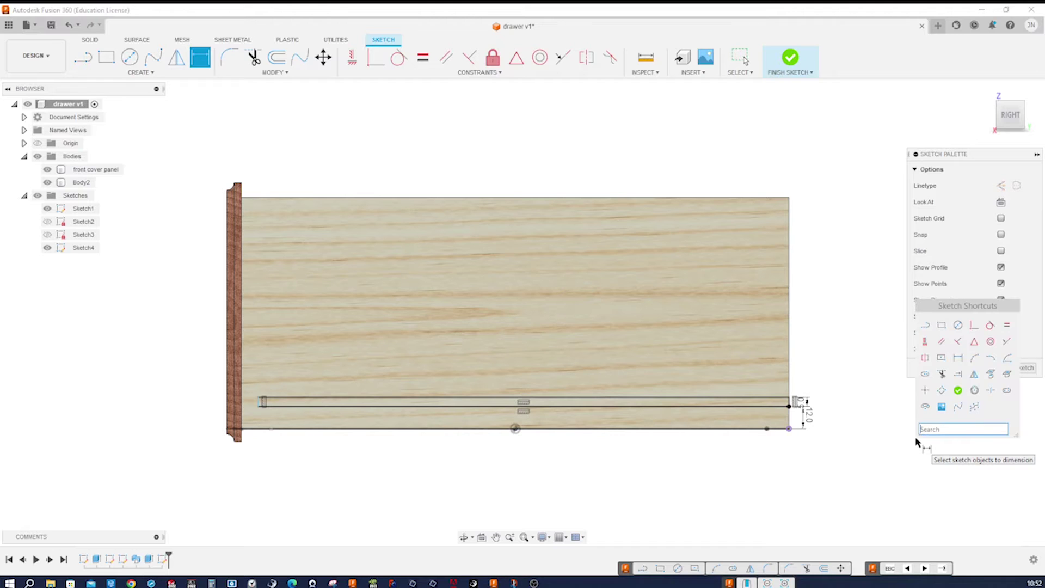
left_click(940, 326)
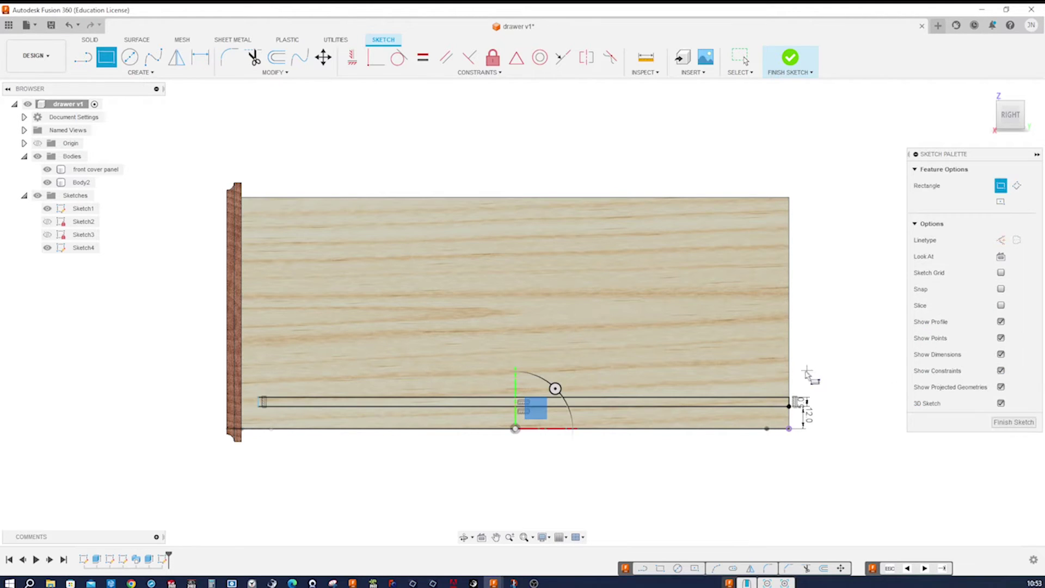
left_click(790, 403)
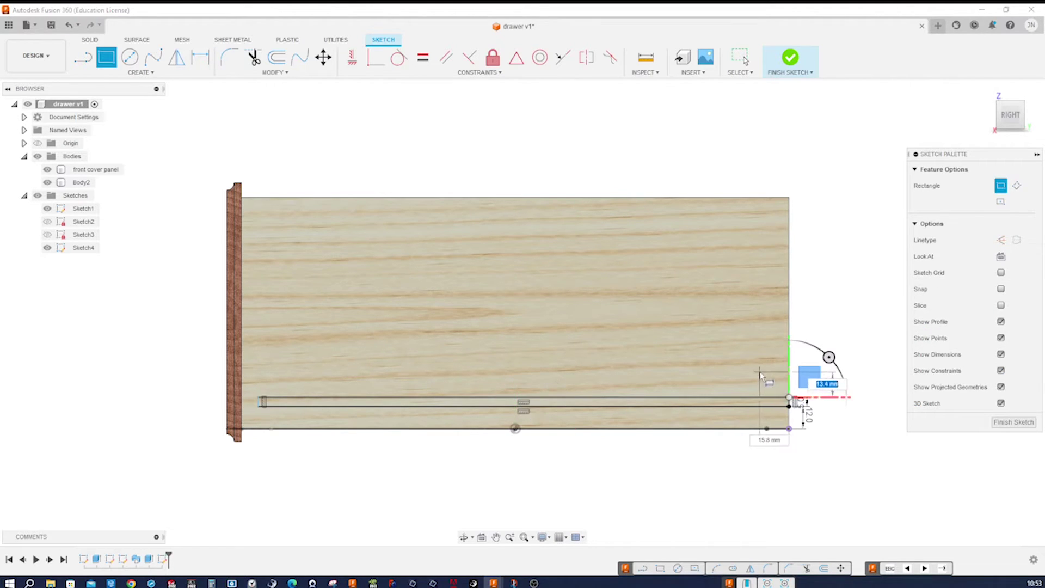
left_click(761, 375)
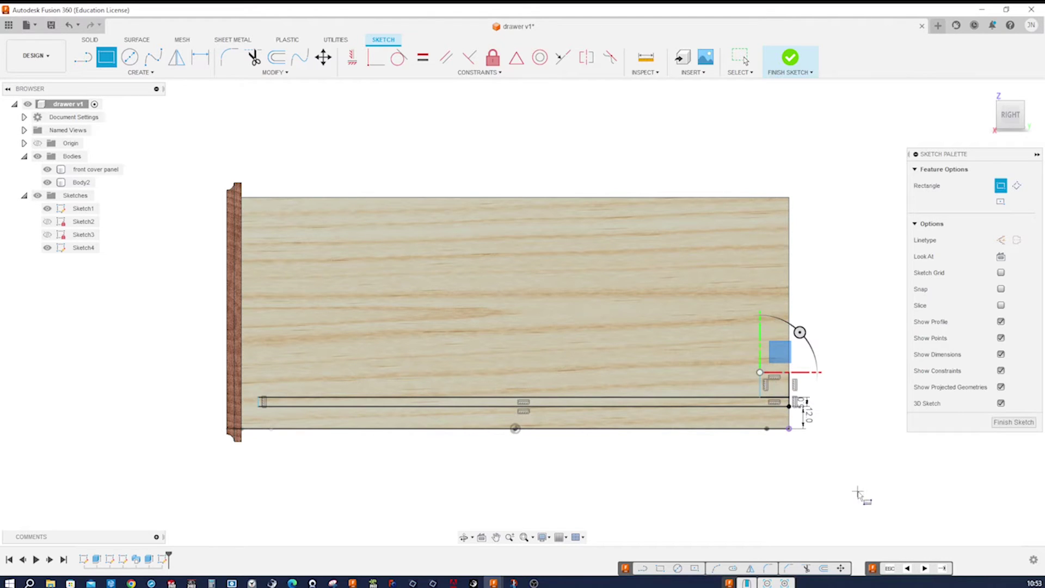
key("Escape")
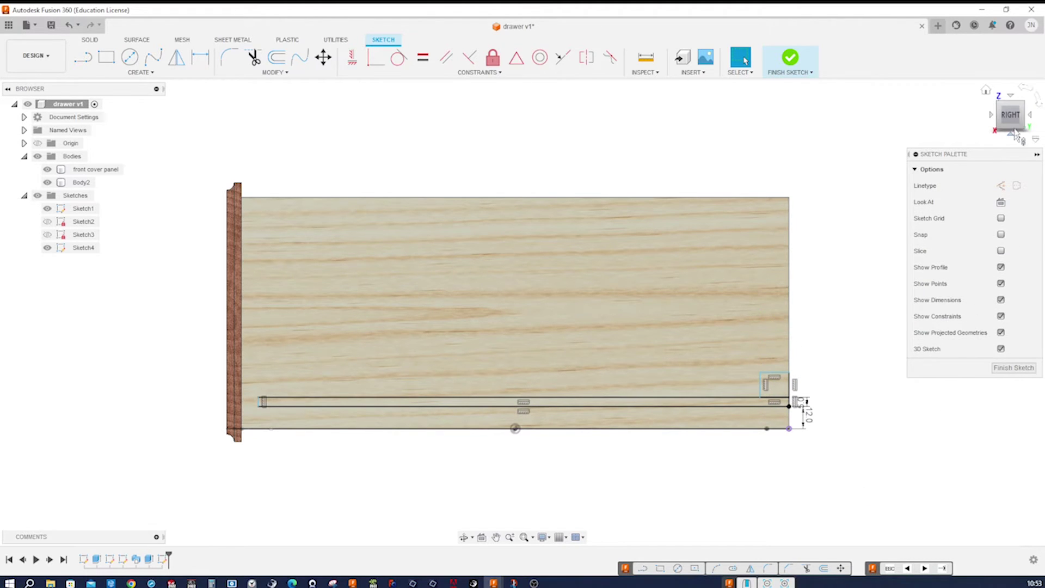
Apply a Horizontal/Vertical constraint aligning the small rectangle's lower inner corner with the base sketch point on the side panel's bottom edge below it.
left_click(1023, 104)
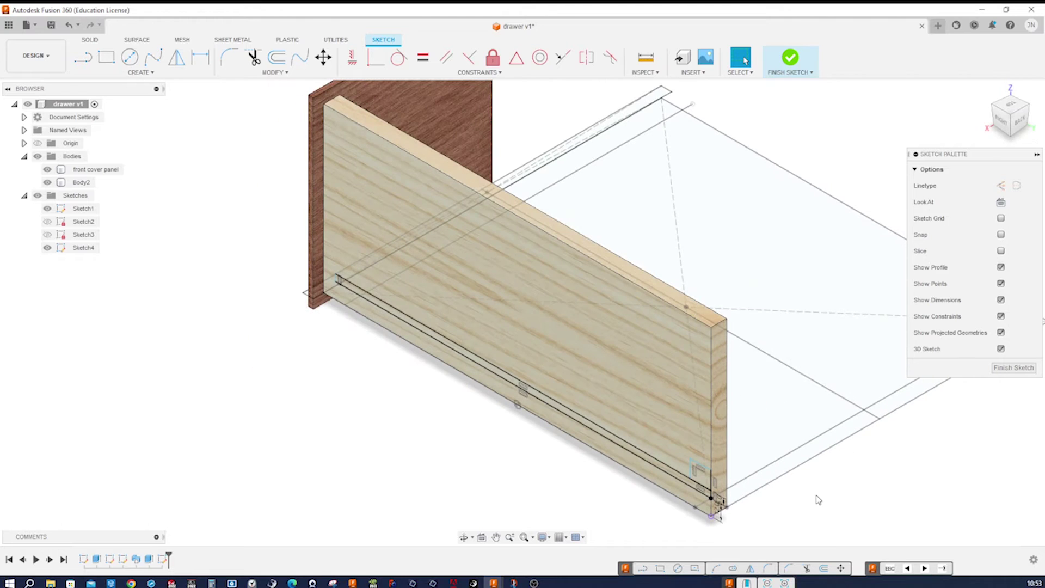
scroll(818, 500, "up", 5)
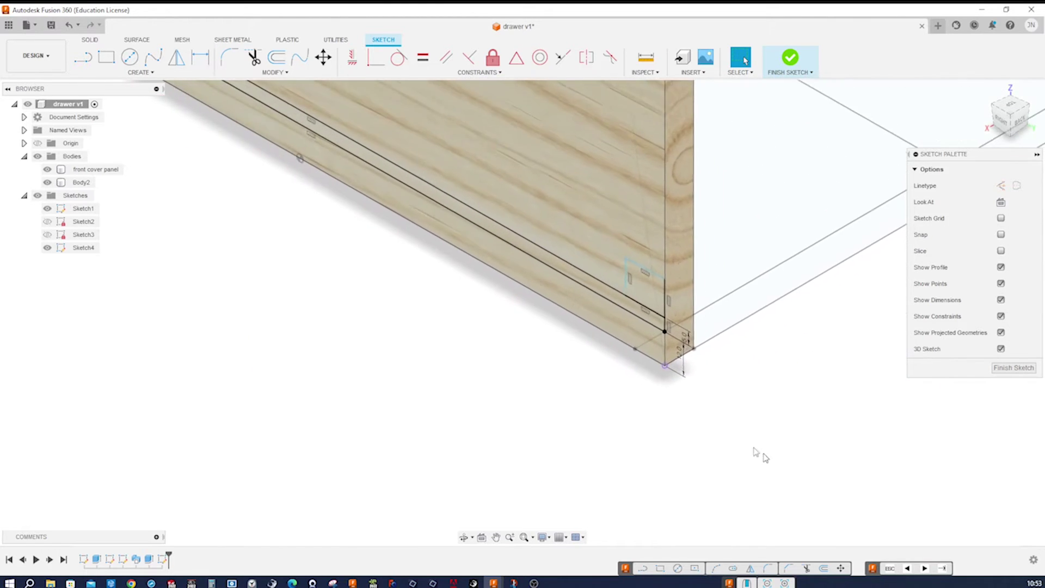
scroll(725, 431, "up", 3)
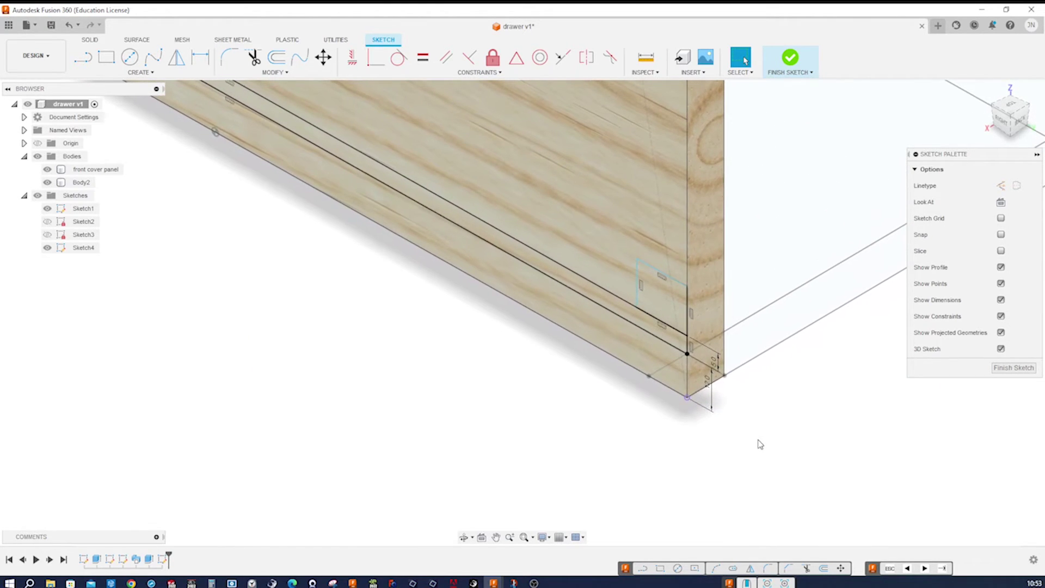
key("s")
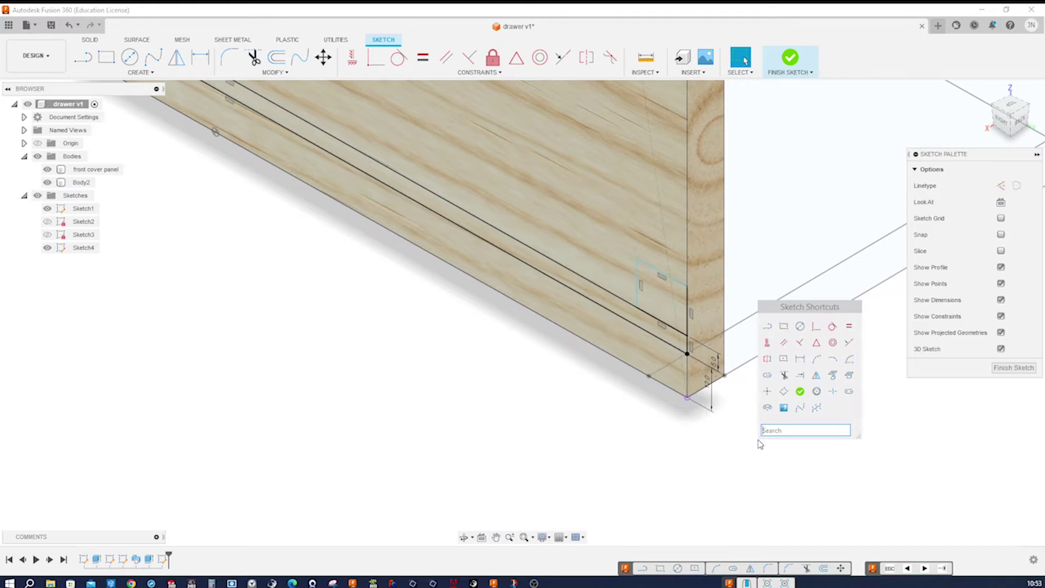
left_click(767, 341)
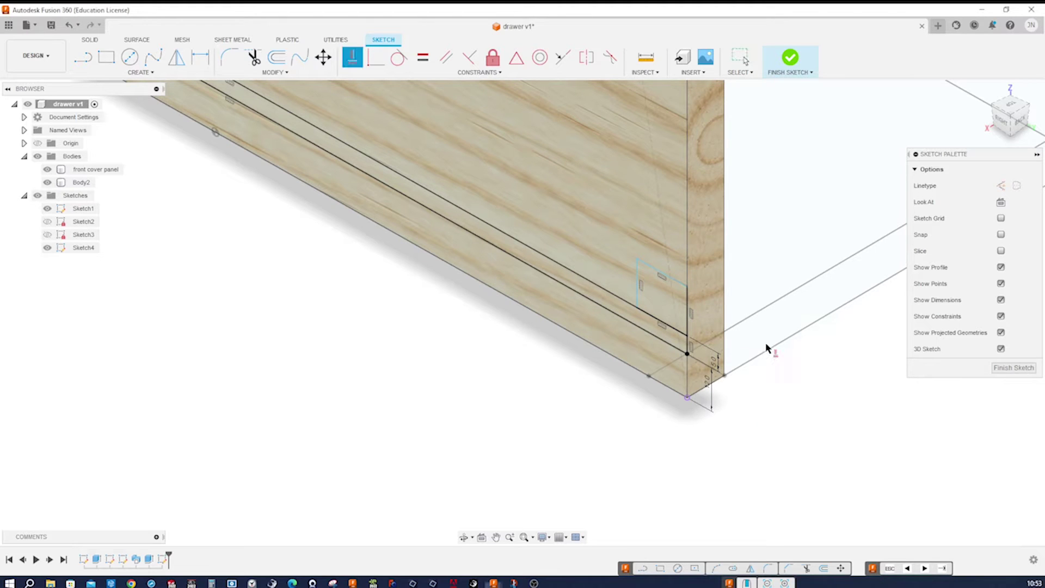
left_click(637, 307)
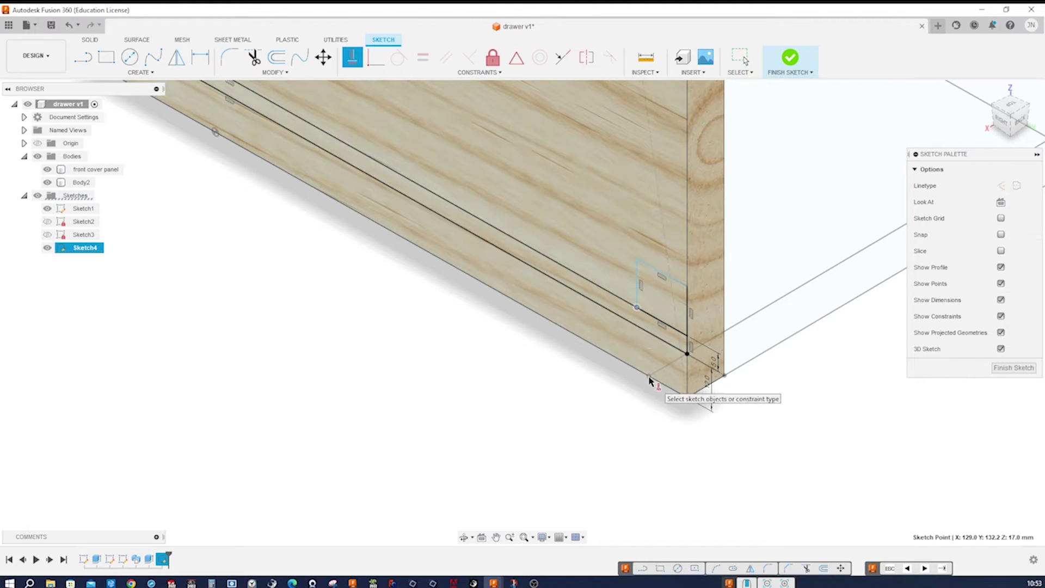
scroll(659, 396, "up", 3)
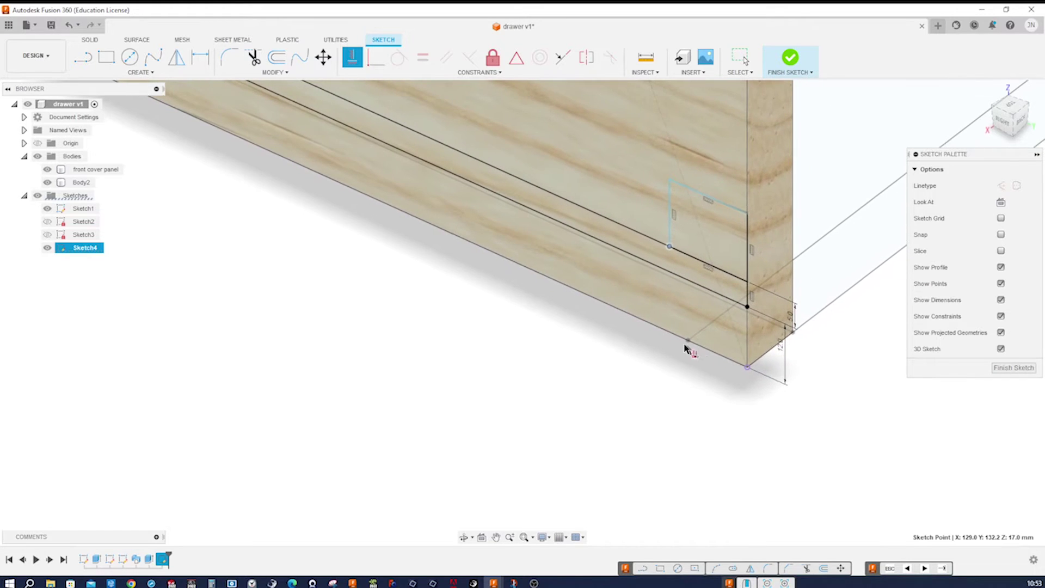
left_click(688, 341)
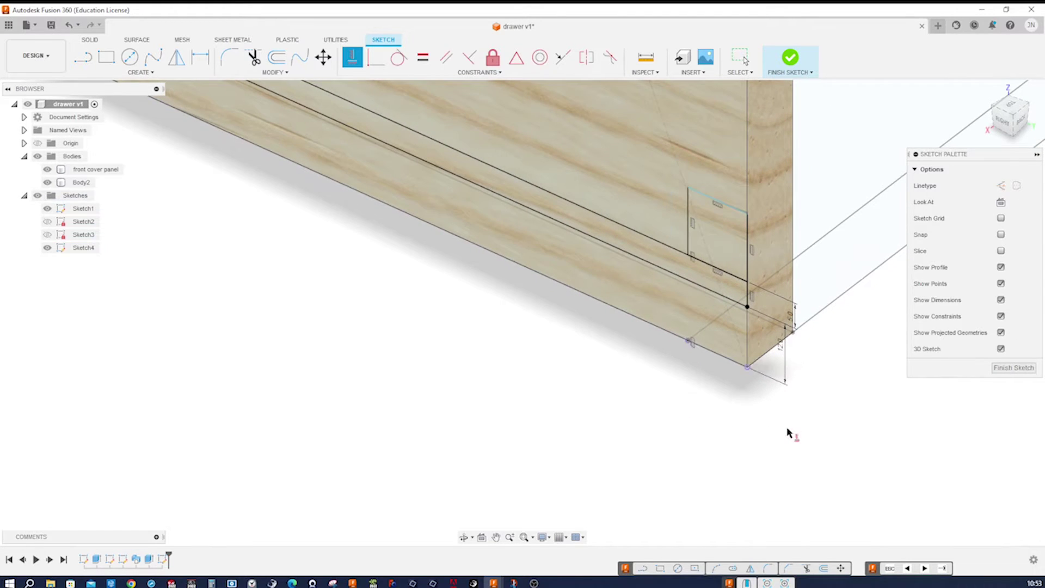
Set the small rear rectangle's height to 10 mm.
key("d")
left_click(746, 267)
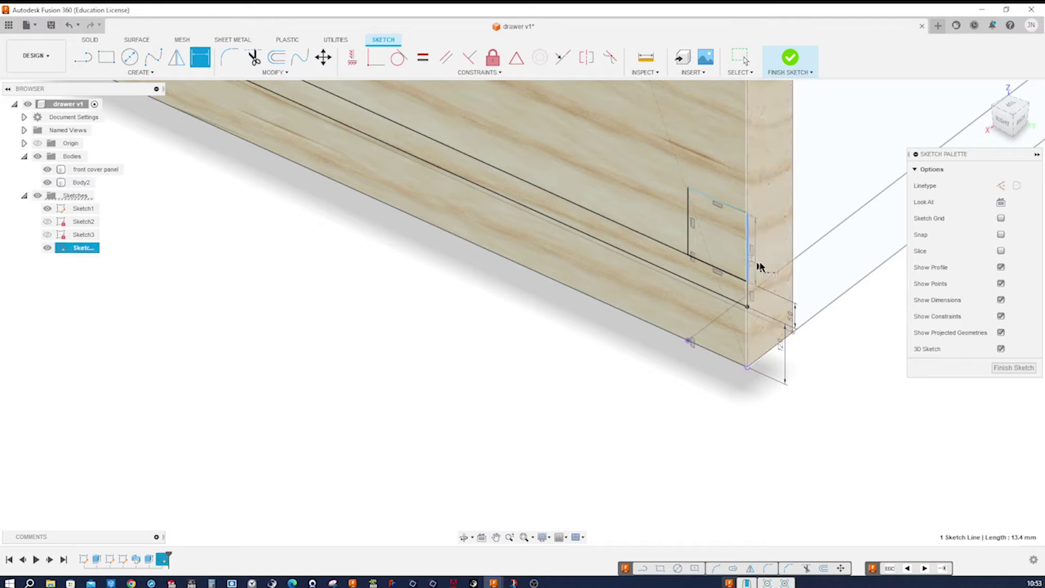
left_click(769, 267)
type("10")
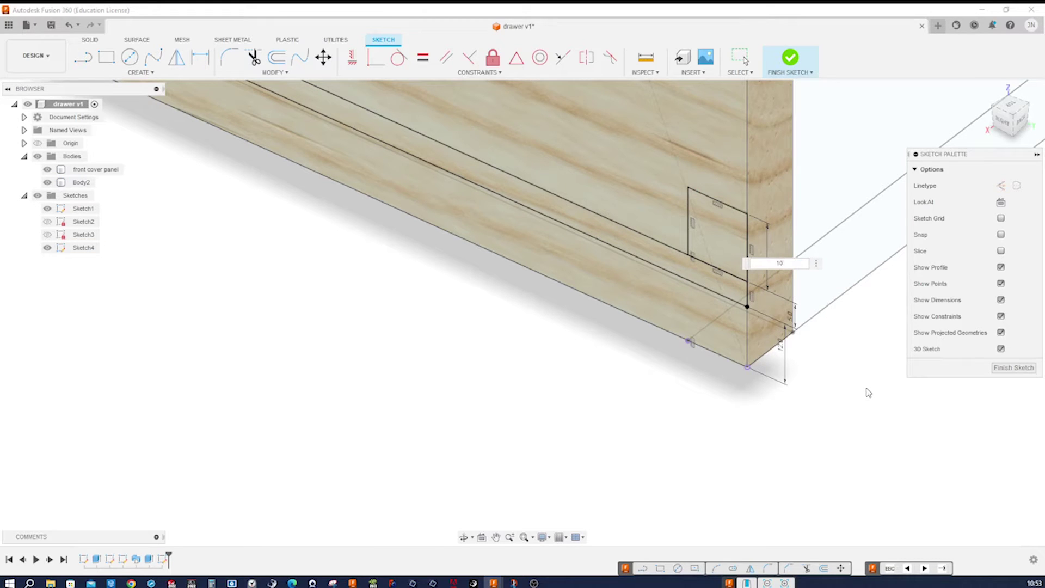
key("Return")
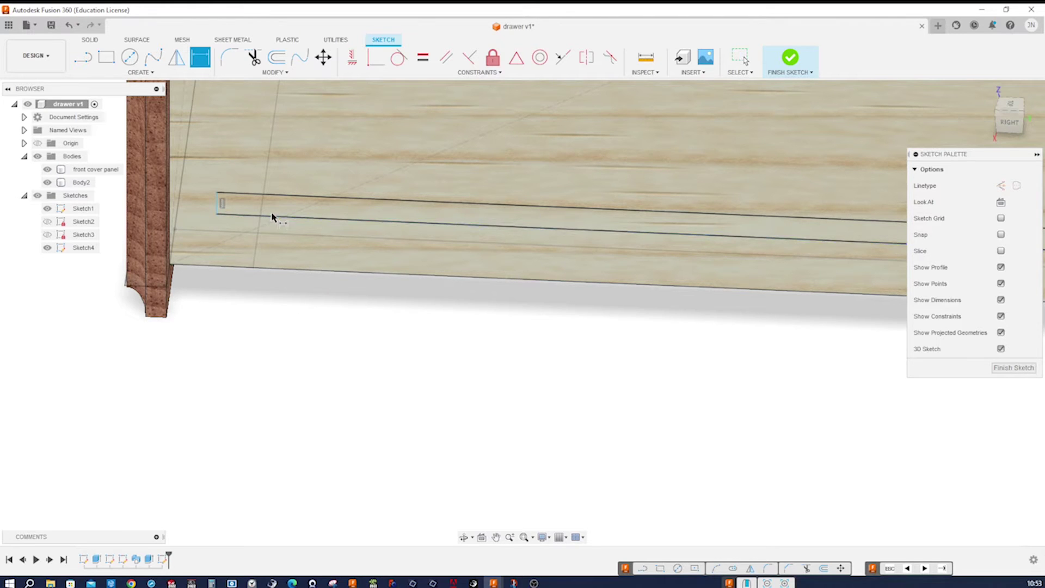
Dimension the long rectangle's front end at a horizontal distance of 4 mm from the nearby base sketch point on the panel's bottom edge.
left_click(216, 215)
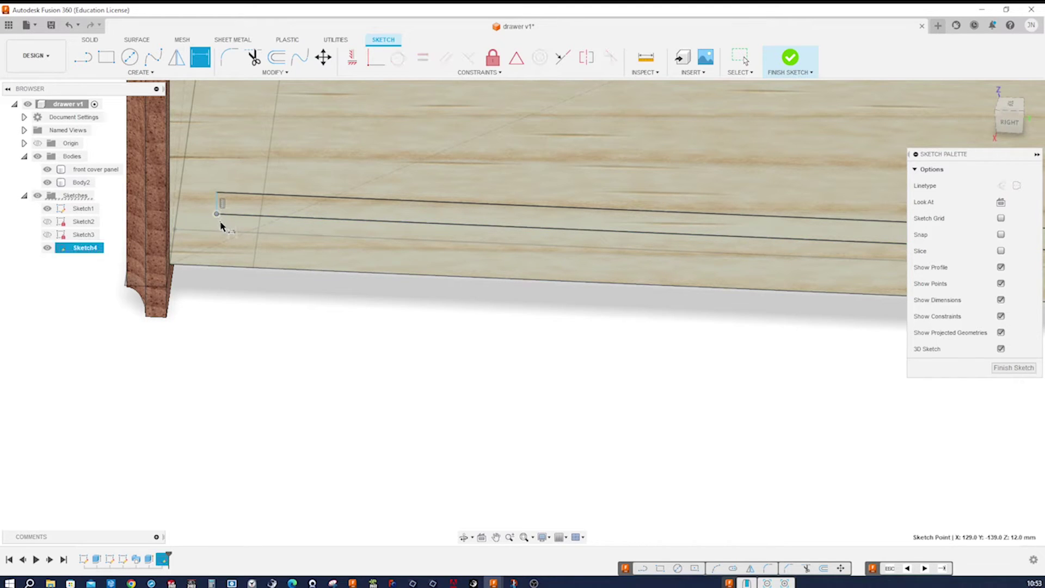
left_click(253, 269)
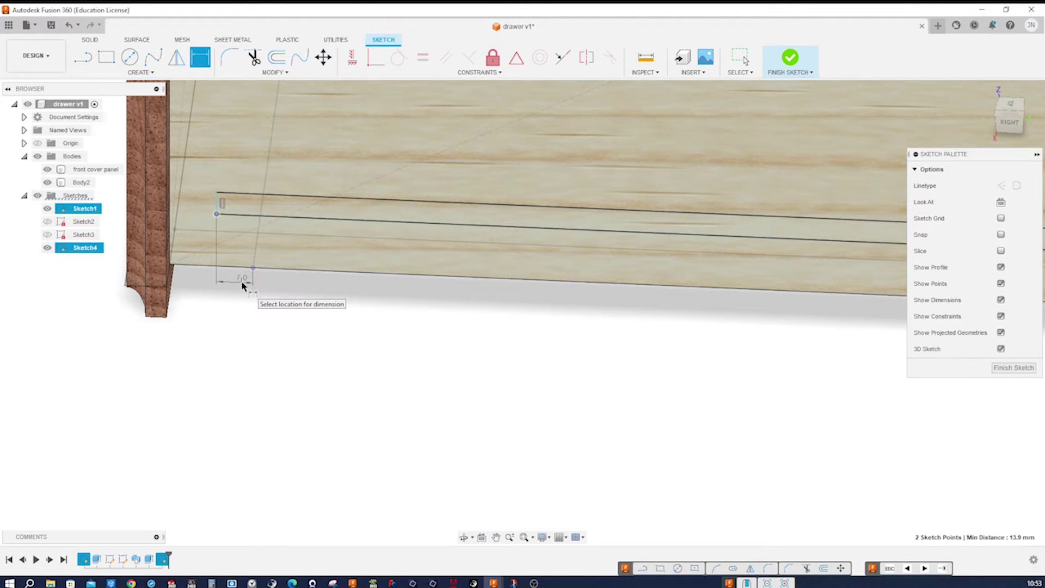
left_click(242, 285)
type("4")
key("Return")
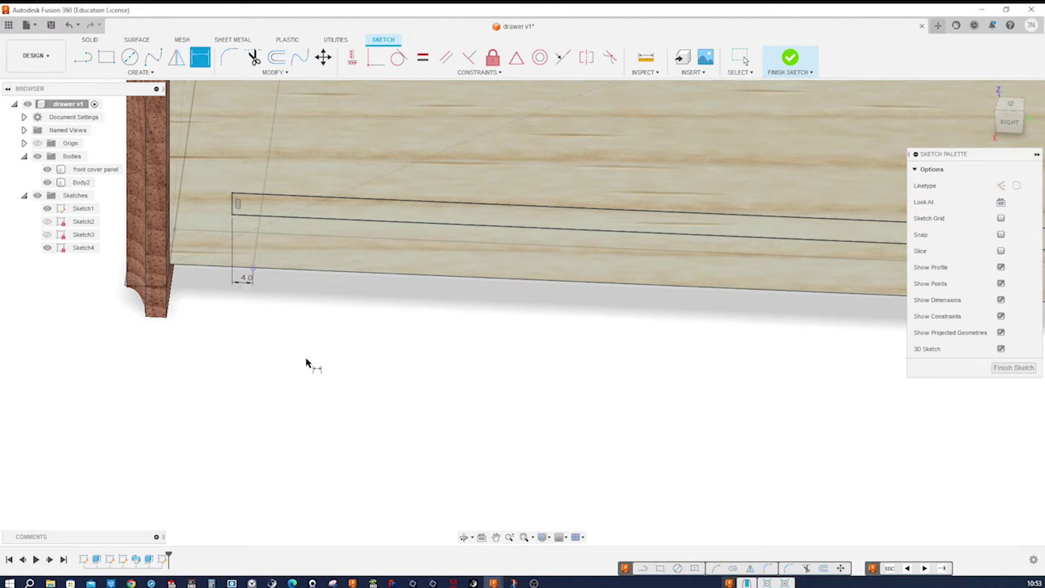
Sketch a tall rectangle near the side panel's front edge, from the long rectangle's upper edge up to the panel's top edge.
scroll(423, 390, "down", 3)
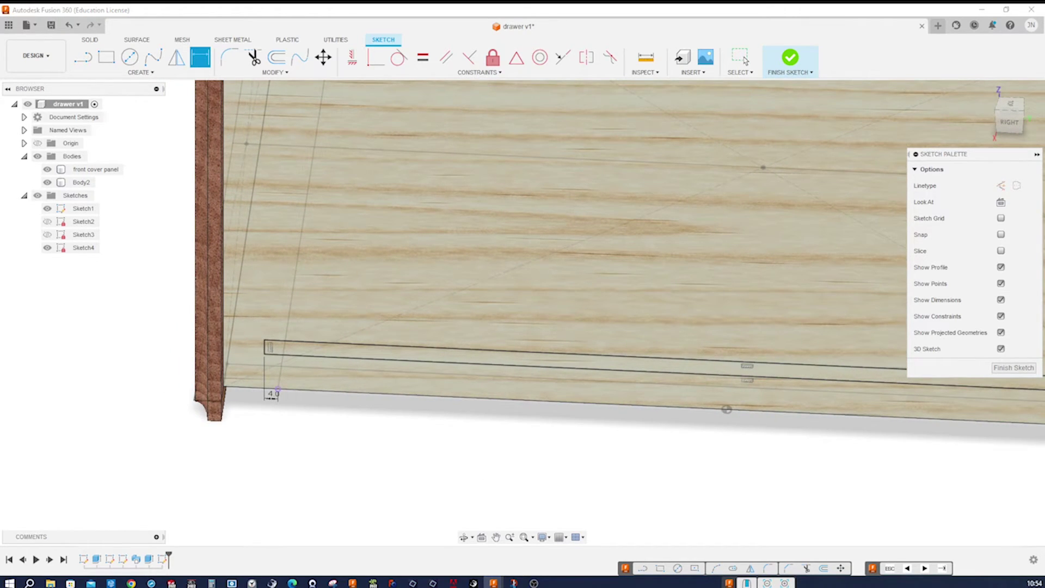
scroll(725, 517, "down", 5)
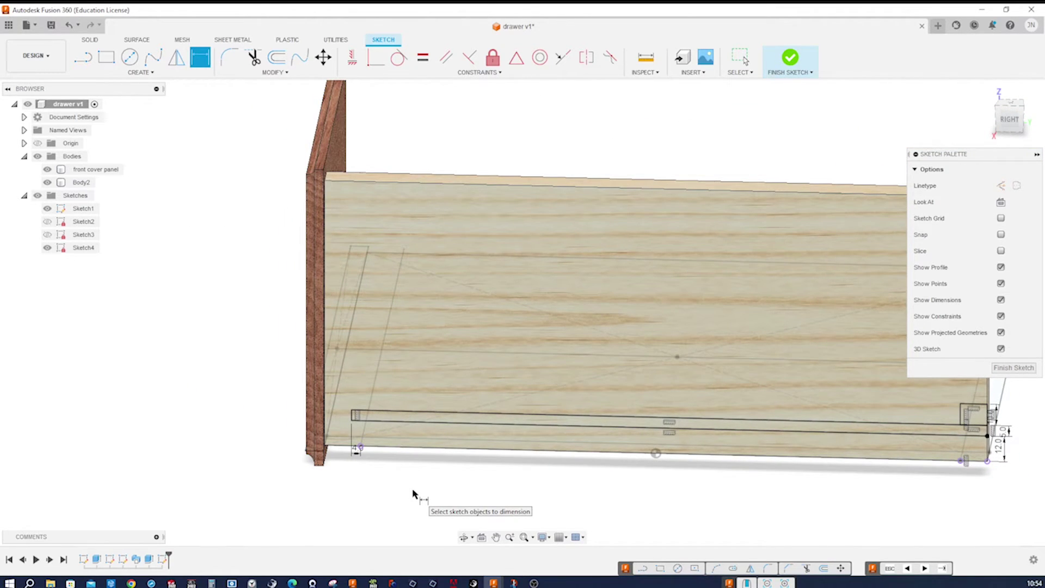
key("s")
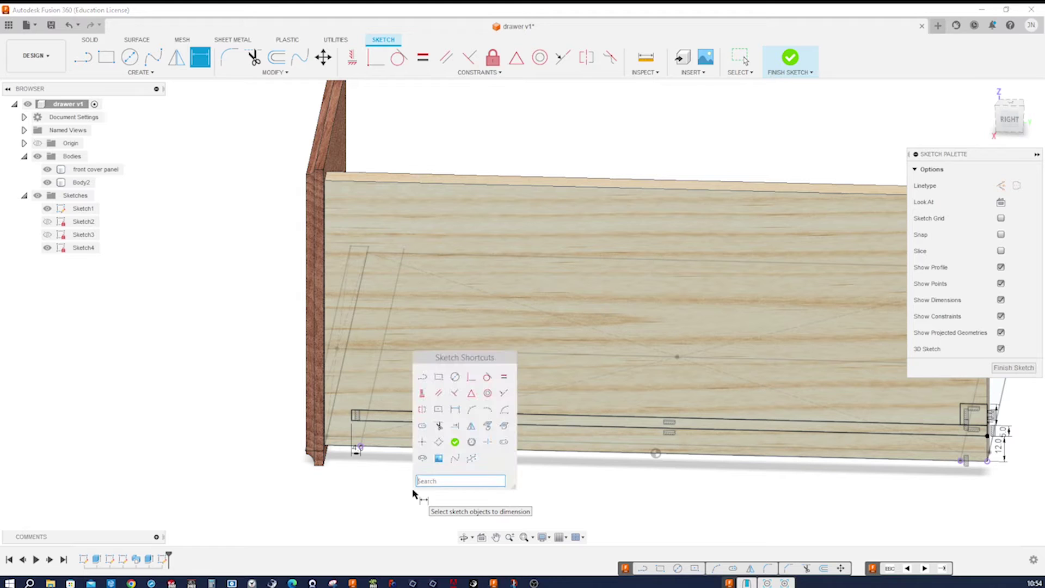
left_click(438, 378)
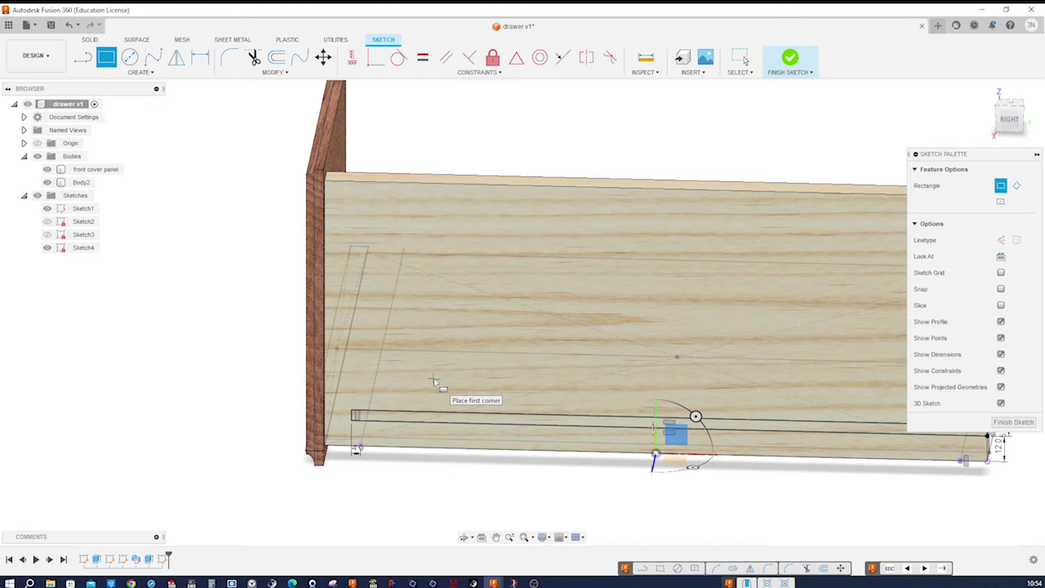
scroll(408, 354, "up", 1)
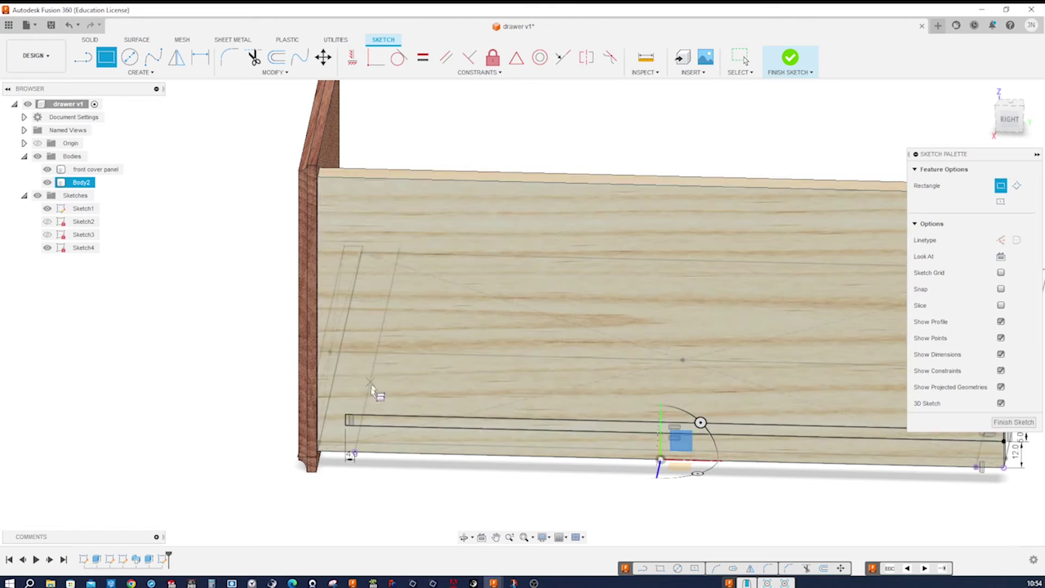
left_click(375, 416)
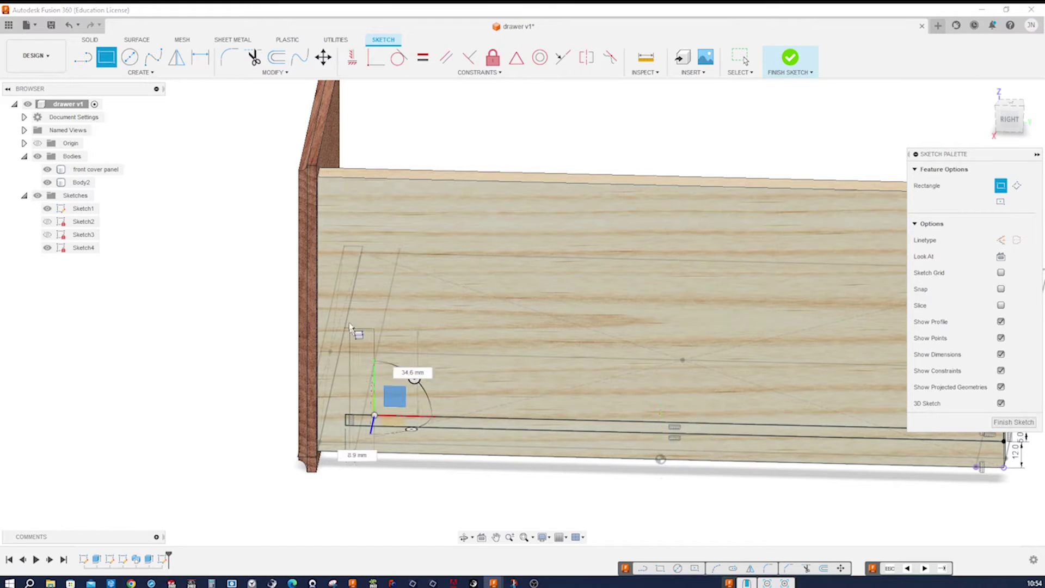
left_click(334, 178)
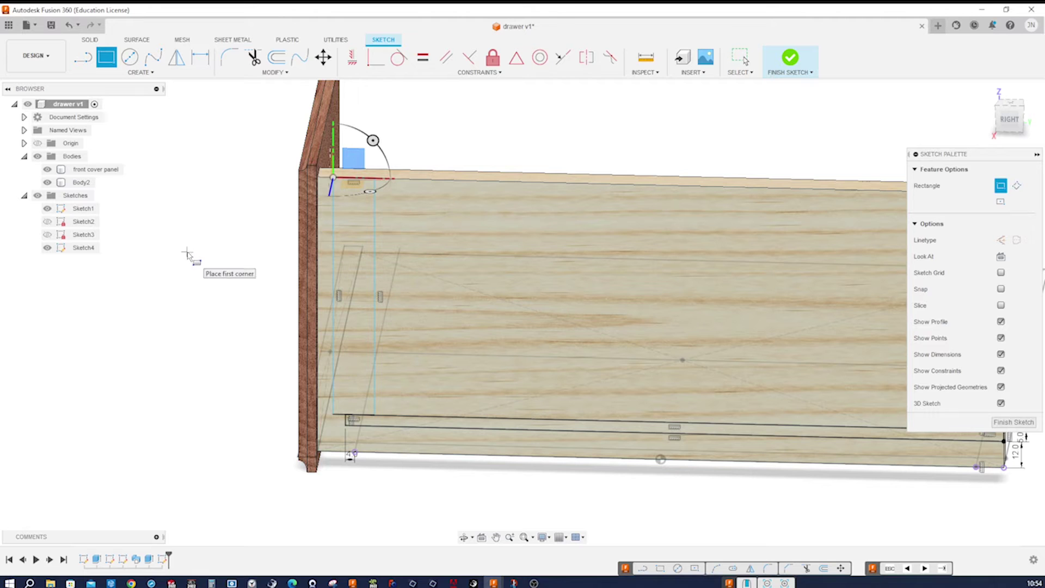
key("Escape")
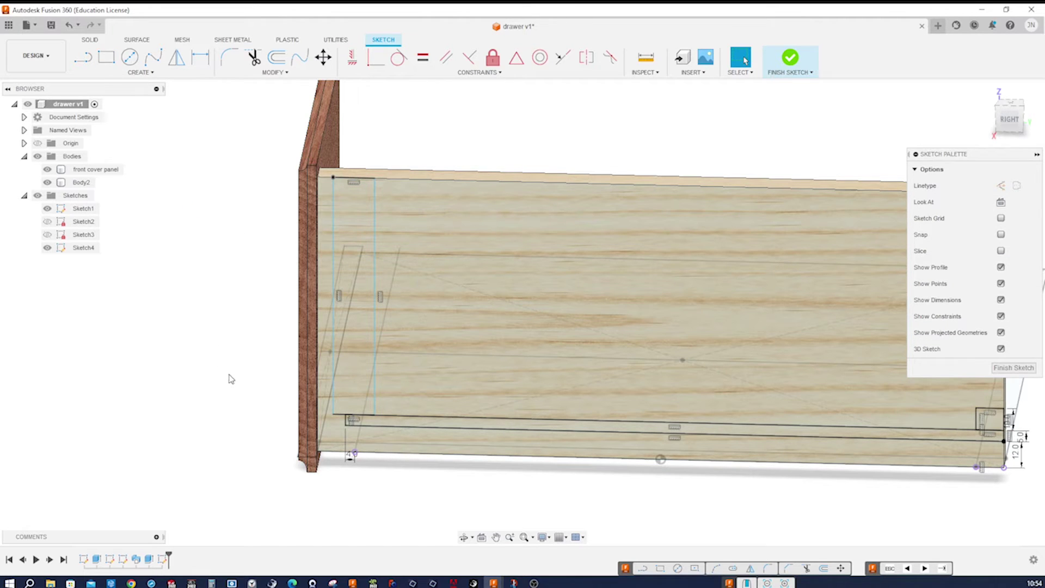
Dimension the tall rectangle's upper front corner 6 mm from the side panel's top front corner.
scroll(229, 379, "up", 1)
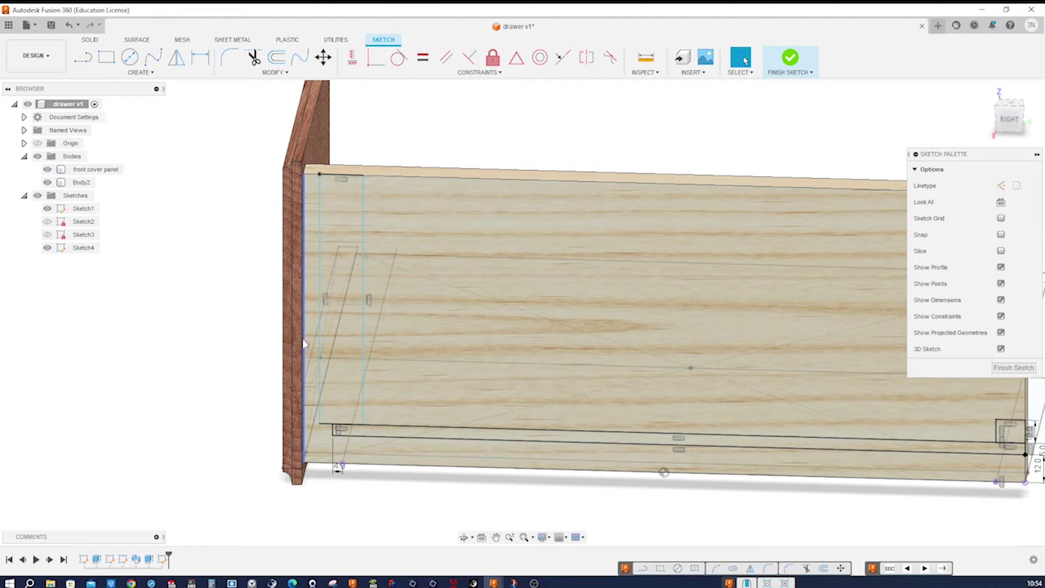
middle_click_drag(314, 322, 290, 256, "shift")
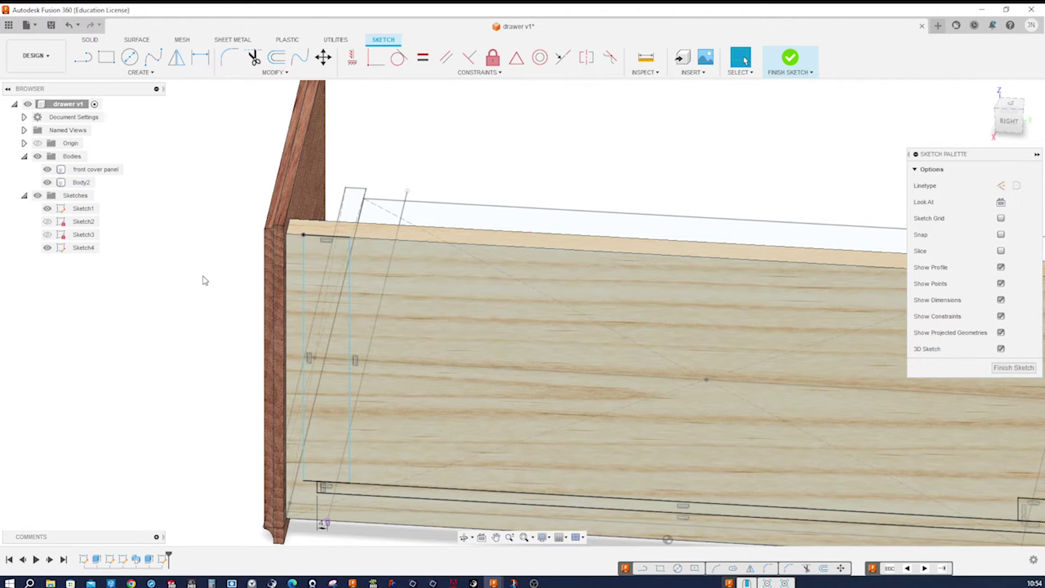
key("d")
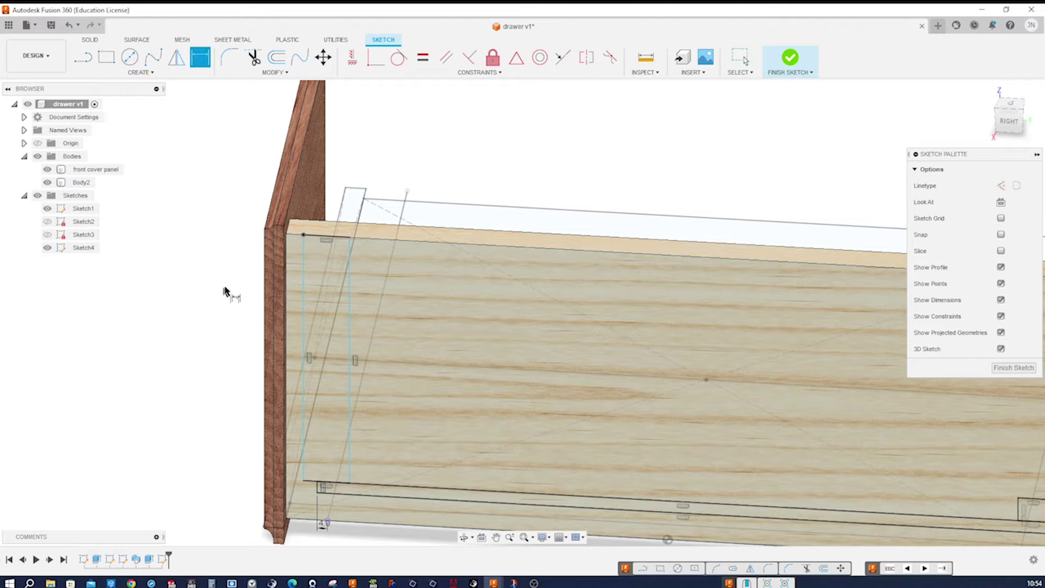
left_click(287, 235)
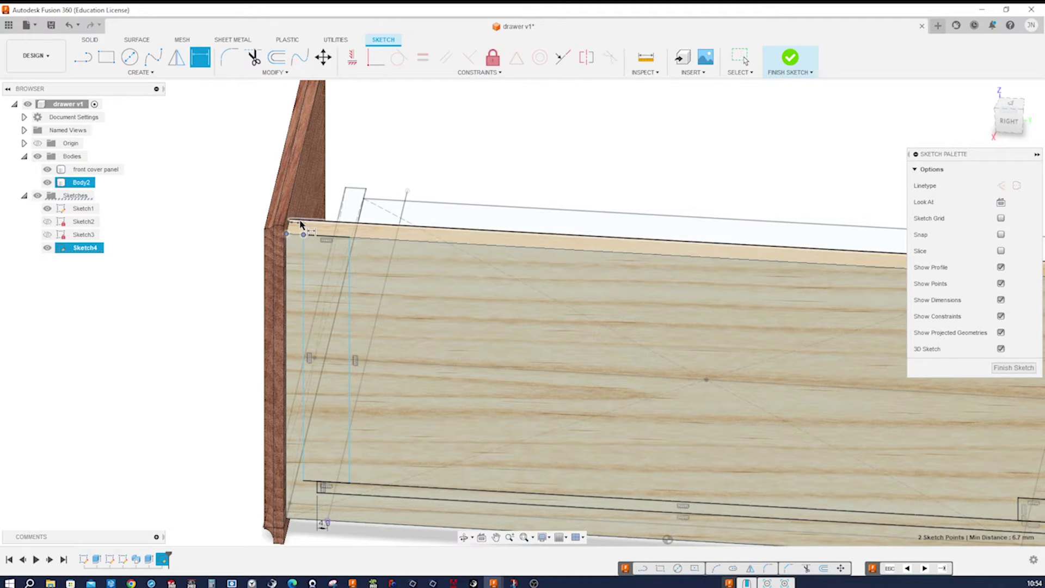
left_click(303, 236)
left_click(308, 233)
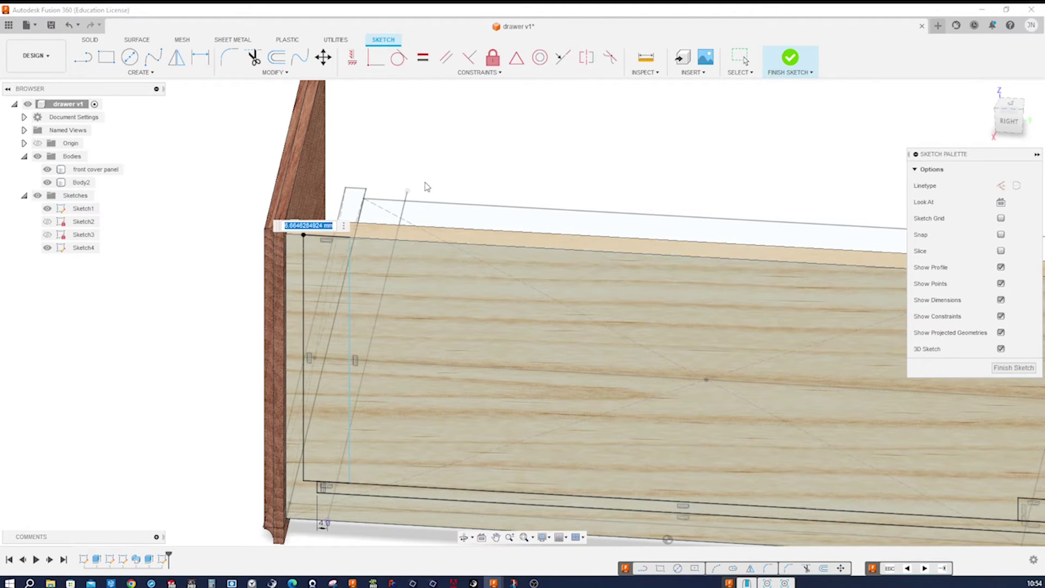
type("6")
key("Return")
Apply a Horizontal/Vertical constraint aligning the tall rectangle's lower inner corner with the base sketch point on the panel's bottom edge below it.
scroll(411, 176, "down", 1)
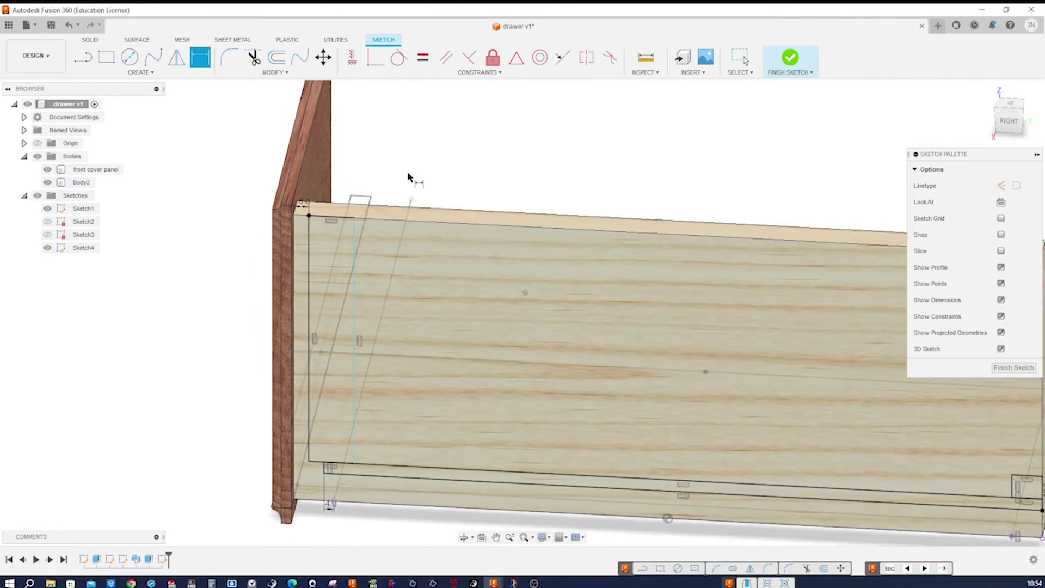
scroll(374, 423, "up", 3)
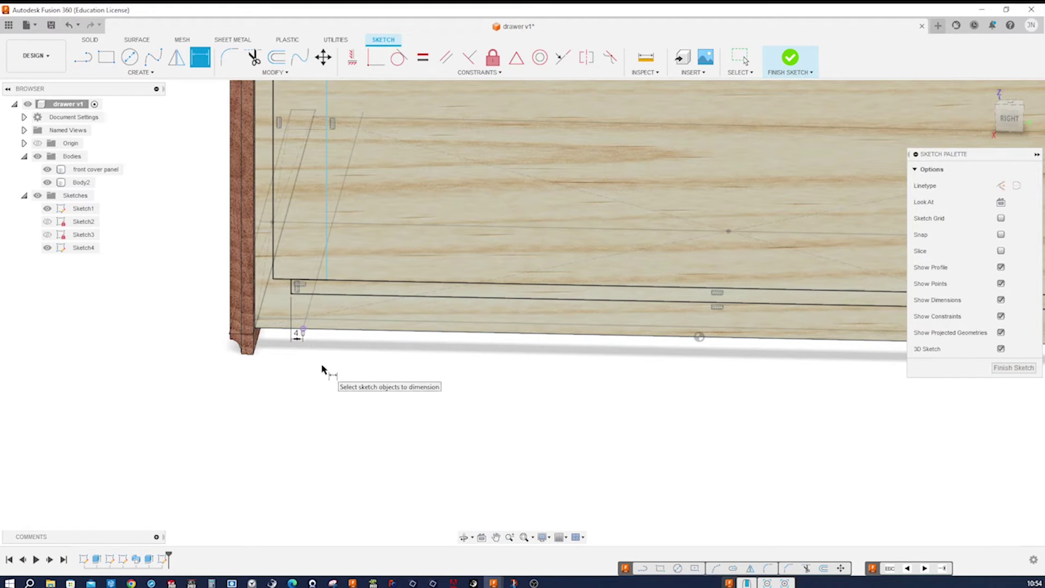
key("s")
left_click(331, 408)
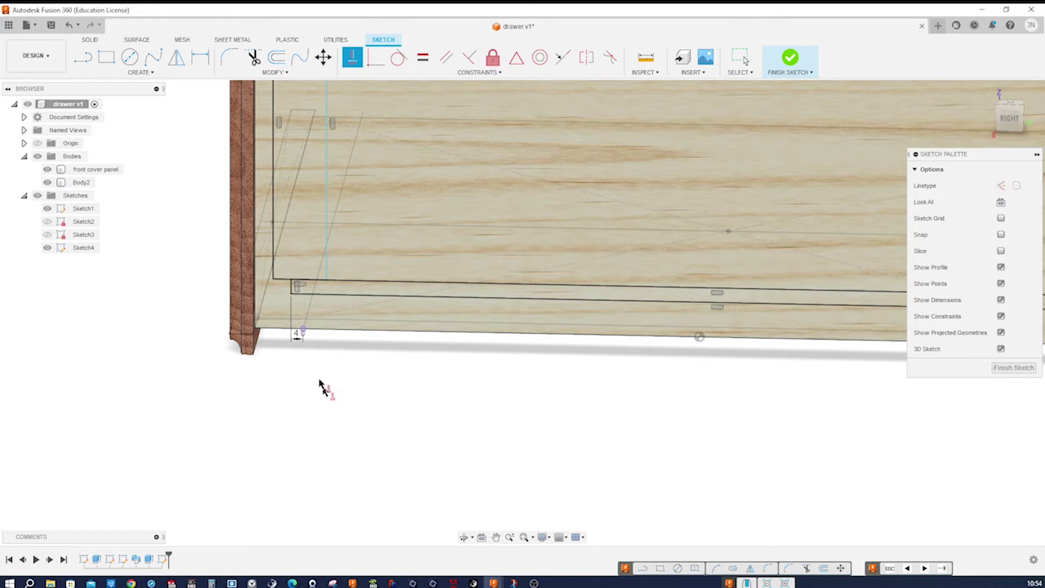
left_click(303, 331)
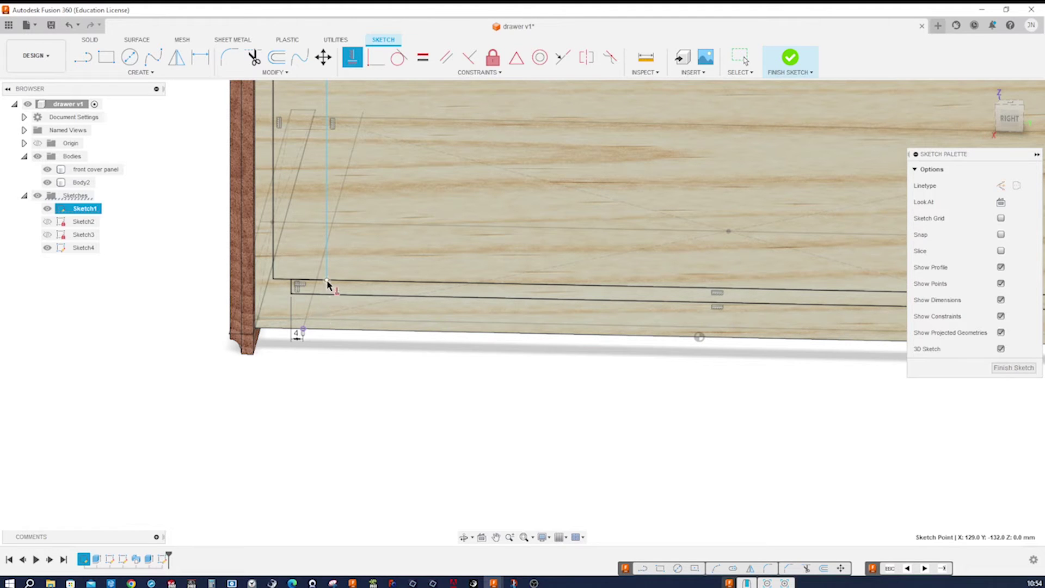
left_click(327, 282)
Draw a construction line down the middle of the tall rectangle, joining the midpoints of its top and bottom edges.
scroll(331, 414, "down", 1)
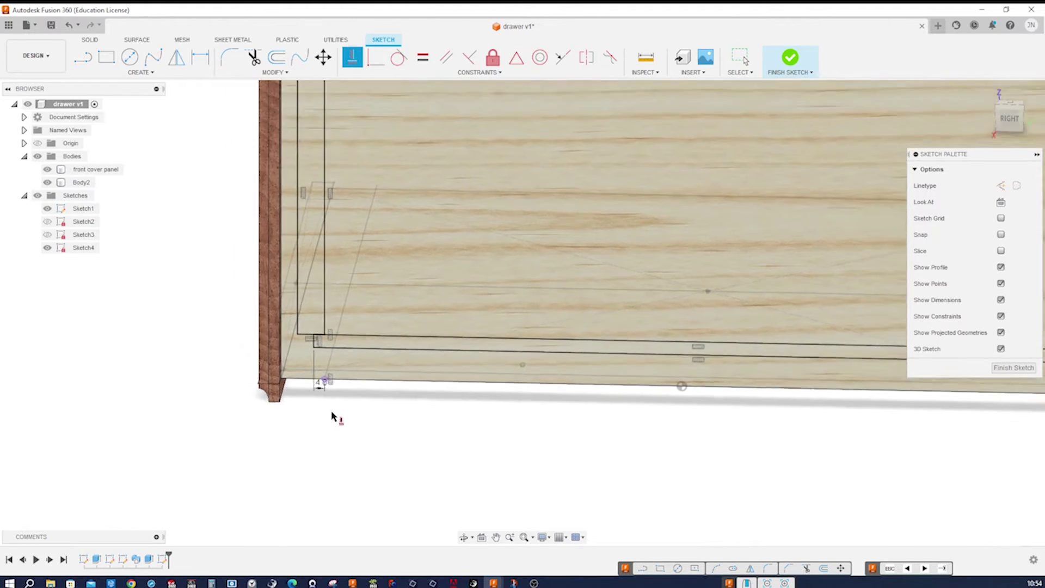
scroll(227, 401, "down", 2)
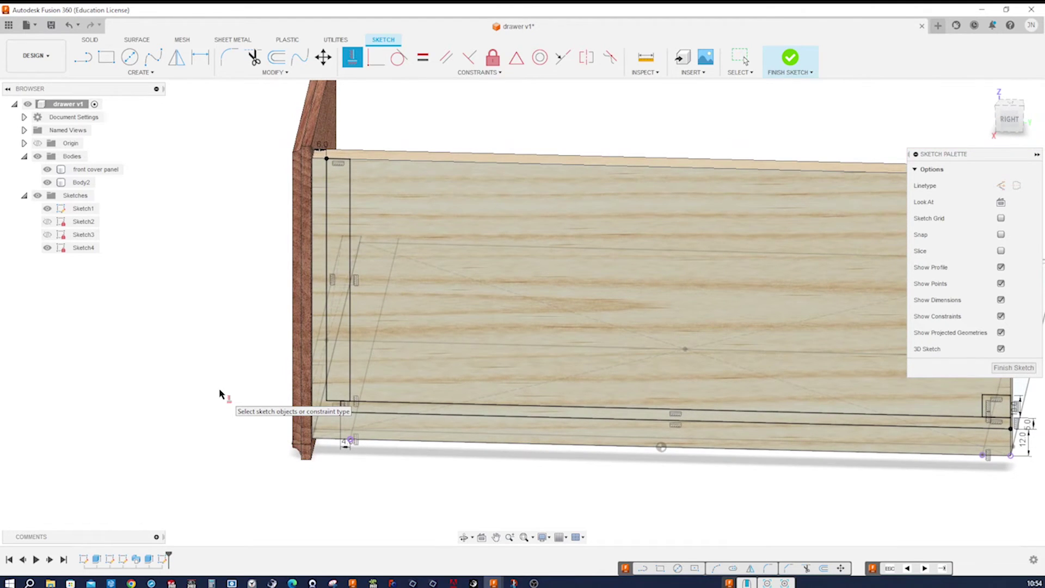
key("l")
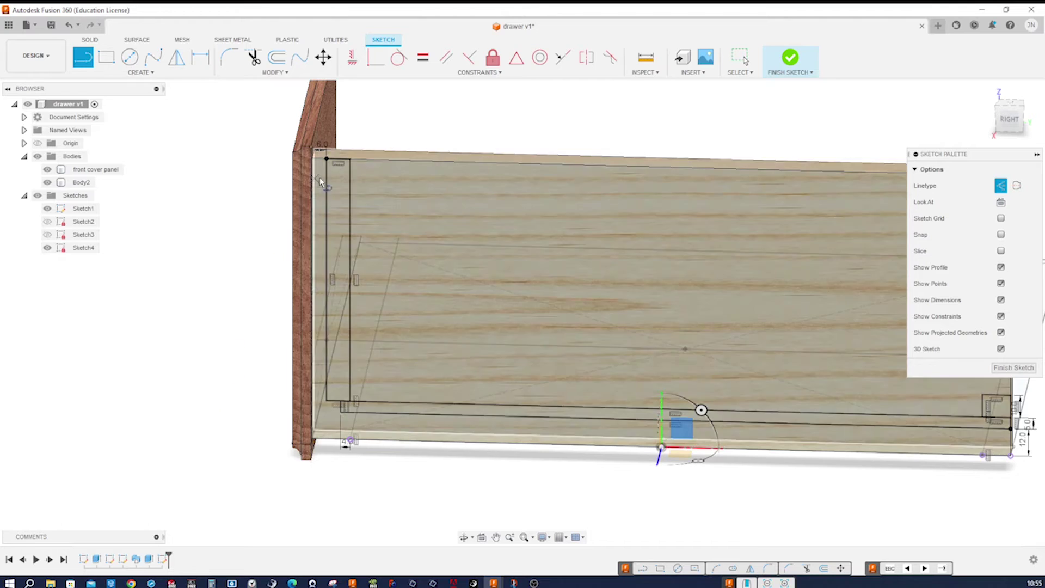
scroll(326, 175, "up", 5)
left_click(261, 203)
scroll(269, 289, "down", 3)
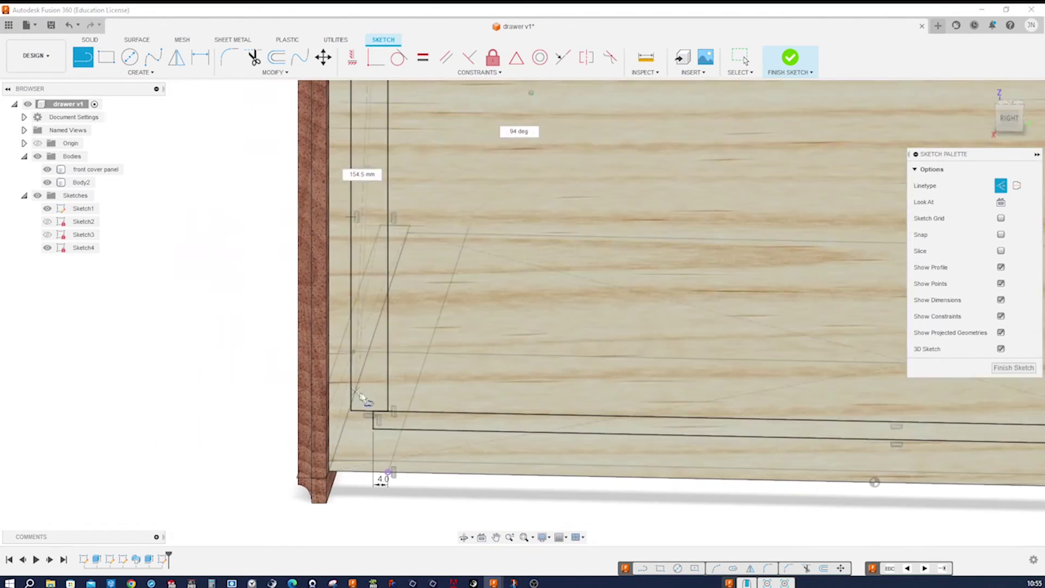
left_click(369, 412)
key("Escape")
Place two sketch points, one below the other, on the construction line near the top of the tall rectangle.
scroll(221, 392, "up", 3)
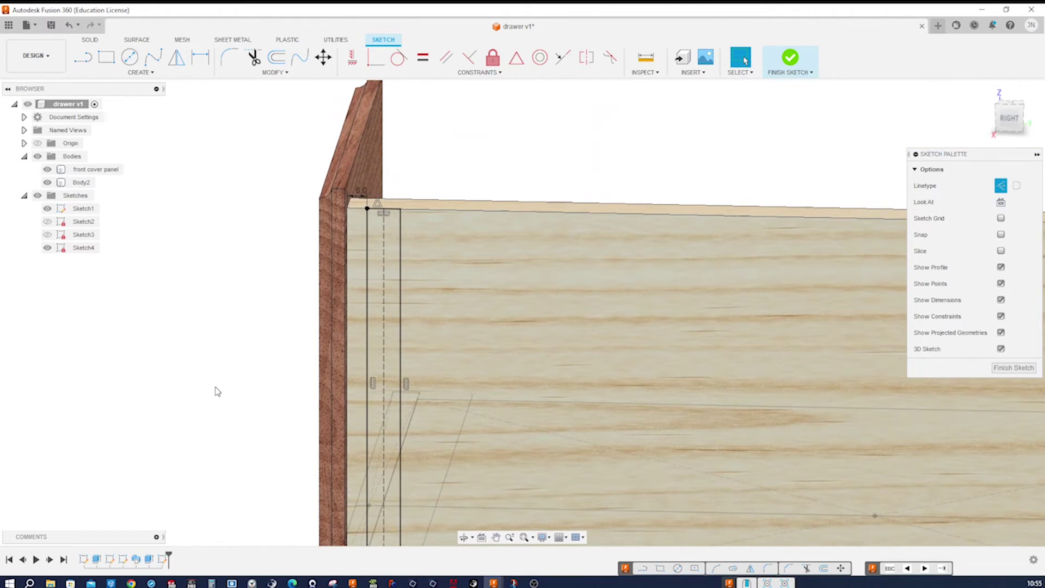
key("s")
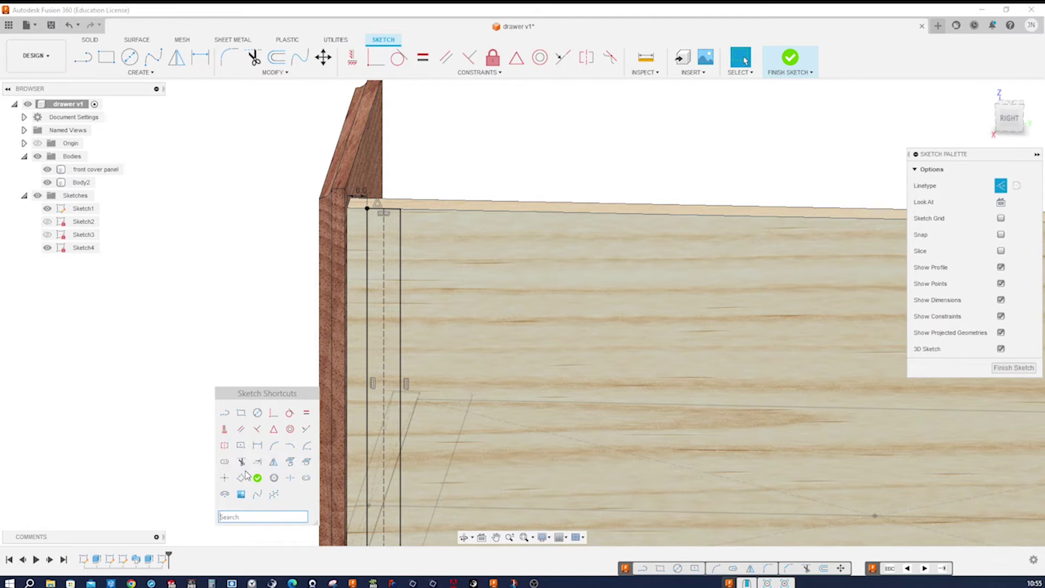
left_click(224, 477)
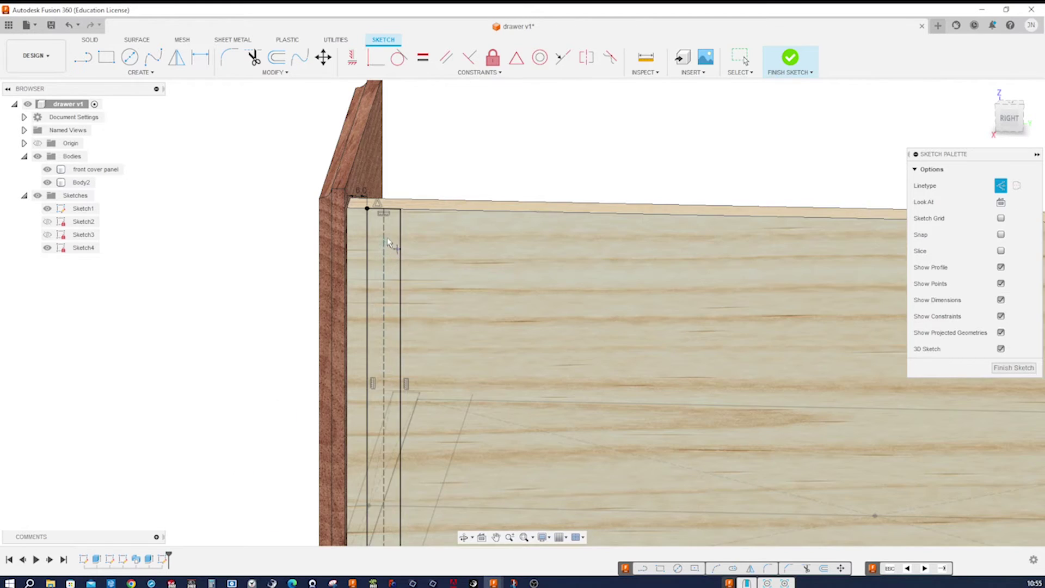
left_click(384, 233)
left_click_drag(383, 233, 383, 271)
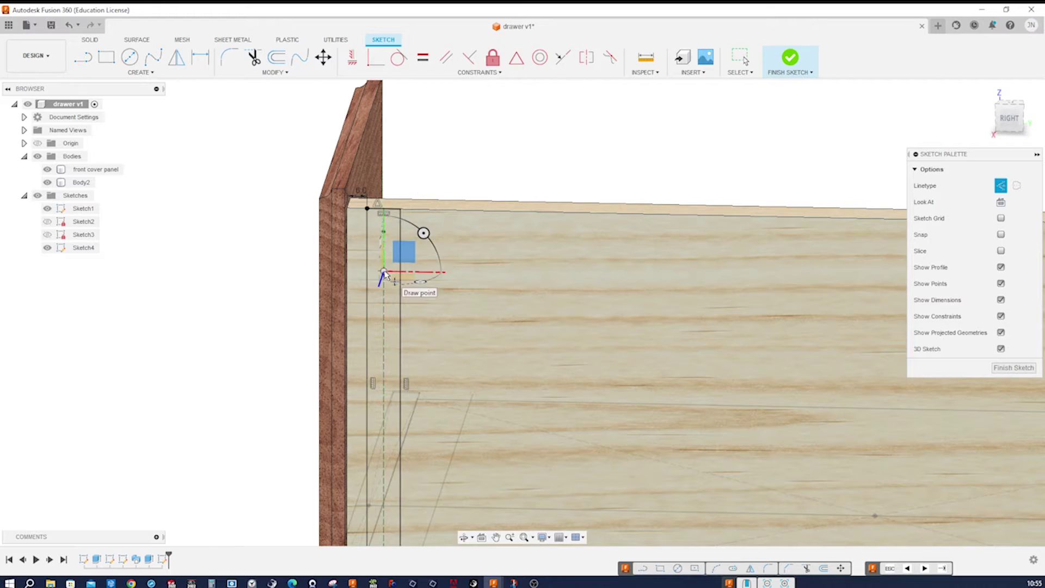
key("Escape")
Dimension the upper sketch point at a vertical distance of 8 mm from the tall rectangle's upper inner corner.
key("d")
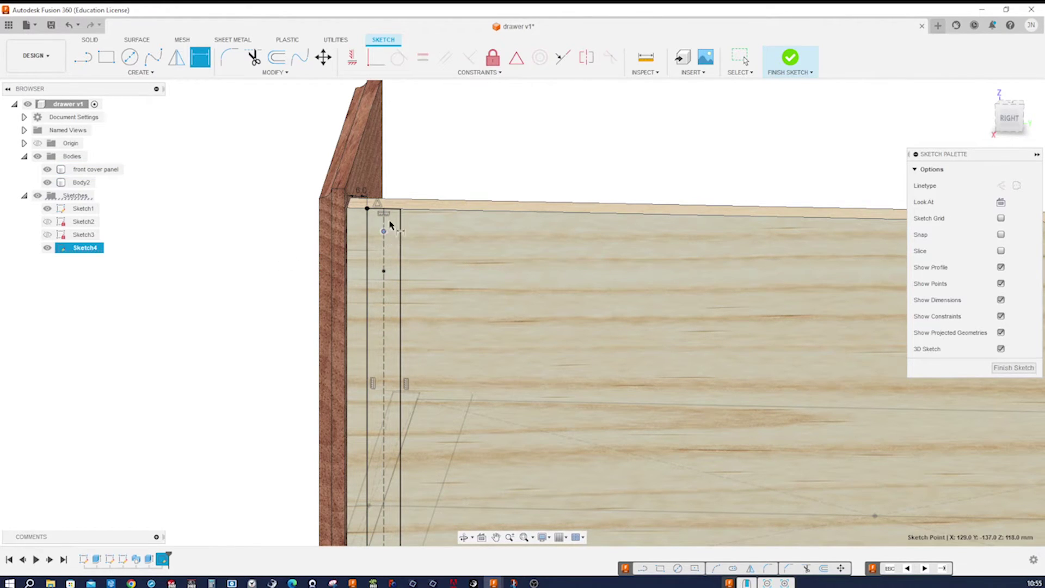
left_click(401, 211)
left_click(414, 224)
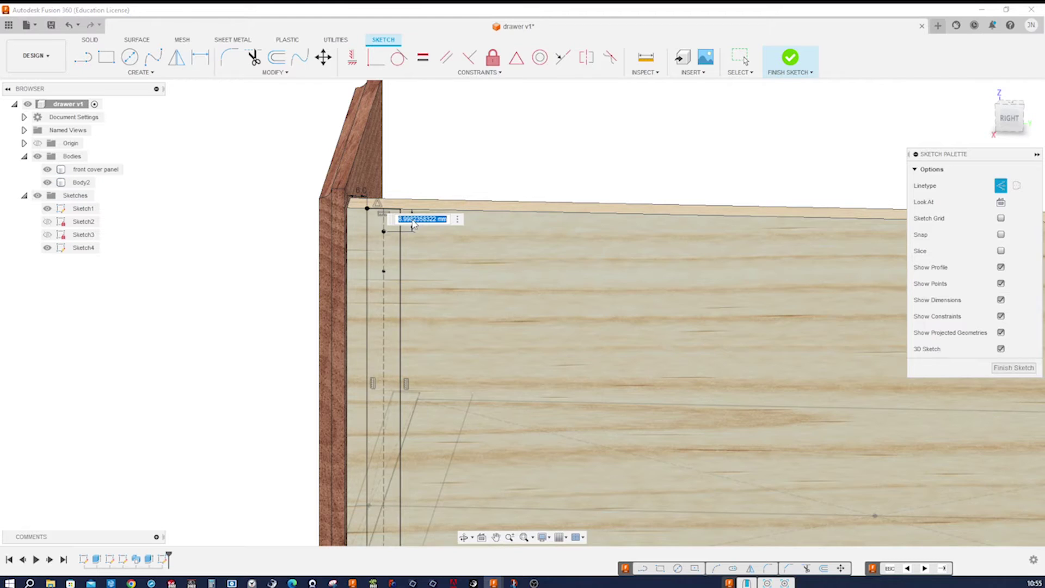
type("8")
key("Return")
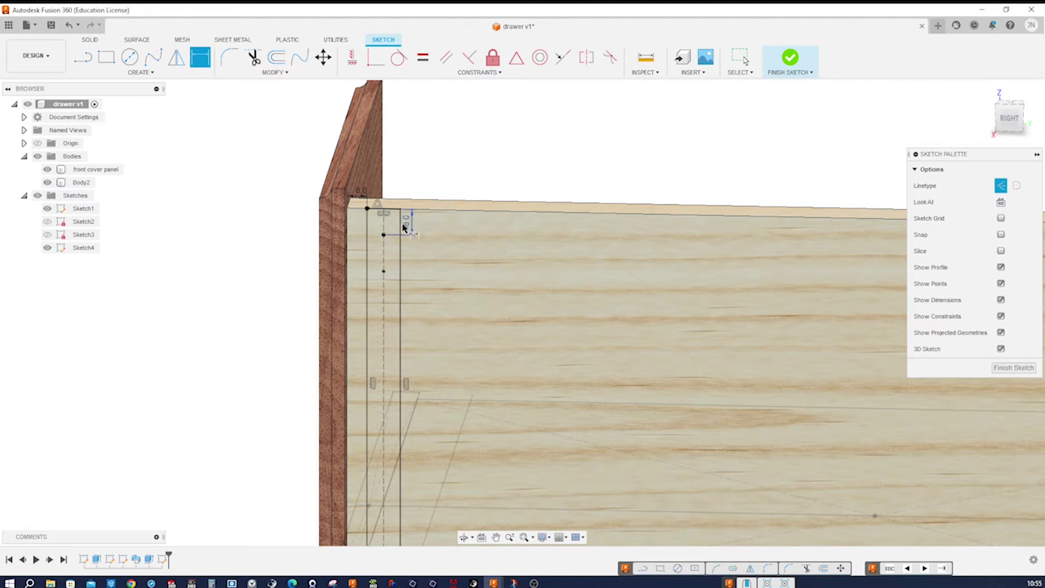
key("Escape")
Set the vertical distance between the two sketch points on the construction line to 8 mm.
left_click(385, 237)
left_click(384, 272)
left_click(430, 260)
type("8")
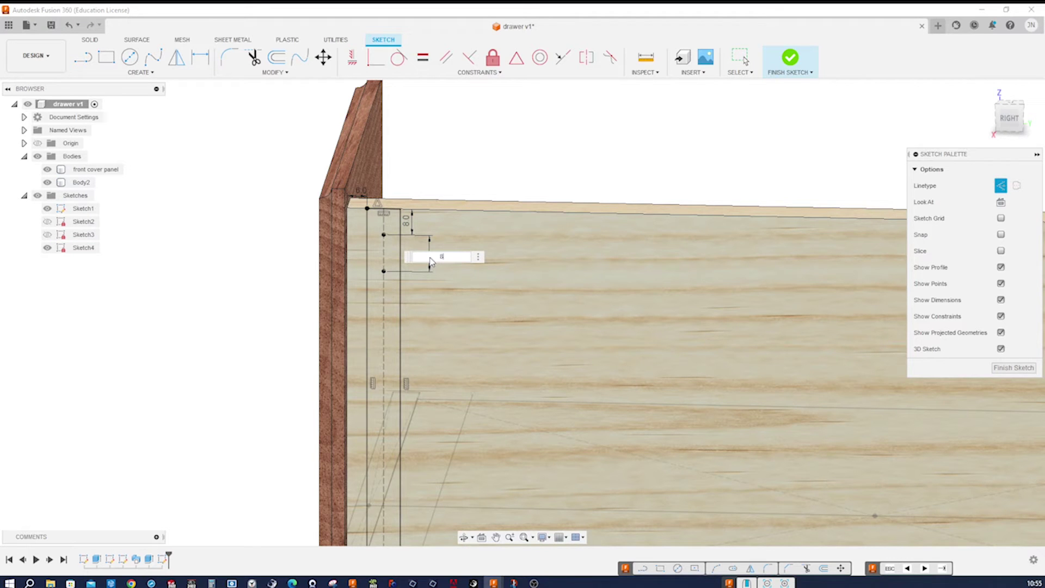
key("Return")
Draw a slanted construction line about 11.3 mm long across the tall rectangle, descending from its front side past the upper sketch point.
key("l")
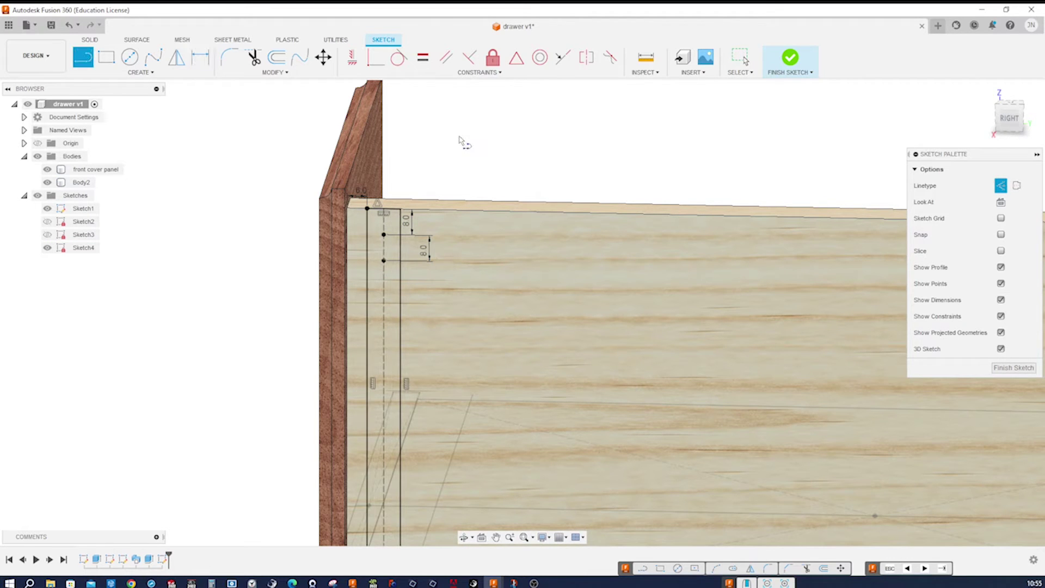
scroll(457, 150, "up", 4)
scroll(385, 231, "up", 2)
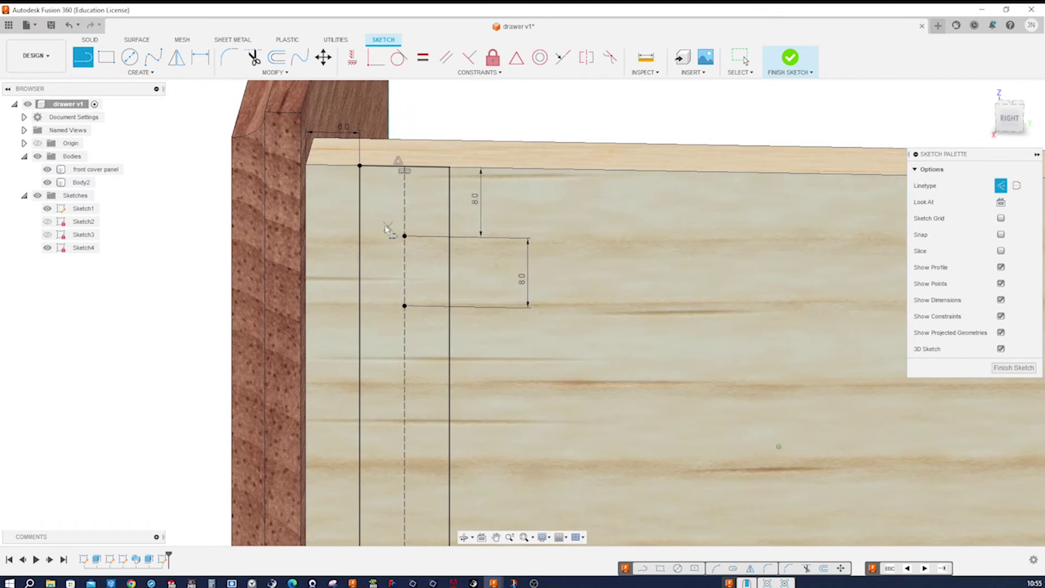
left_click(360, 208)
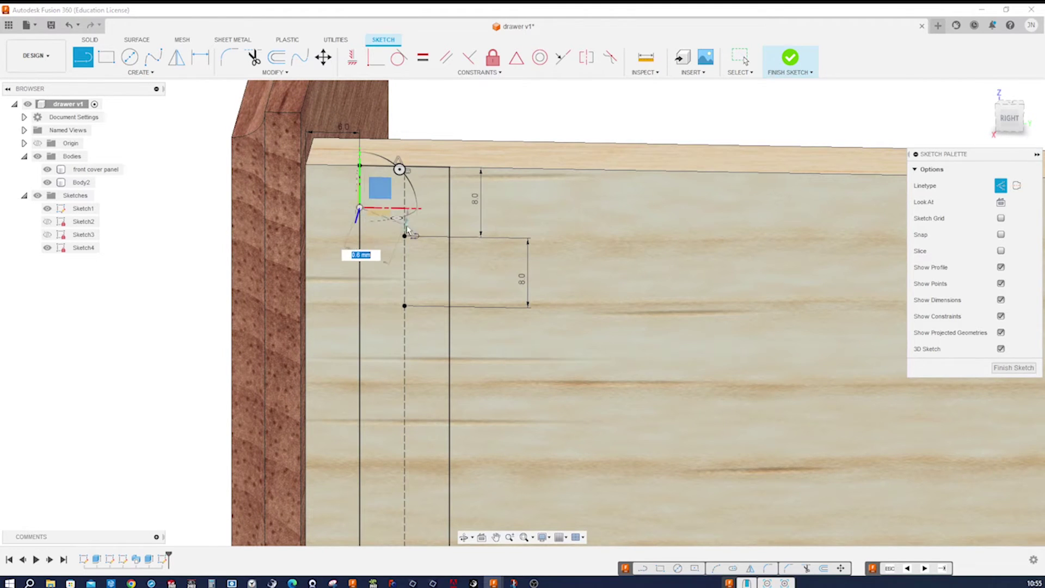
left_click(449, 255)
key("Escape")
left_click(444, 254)
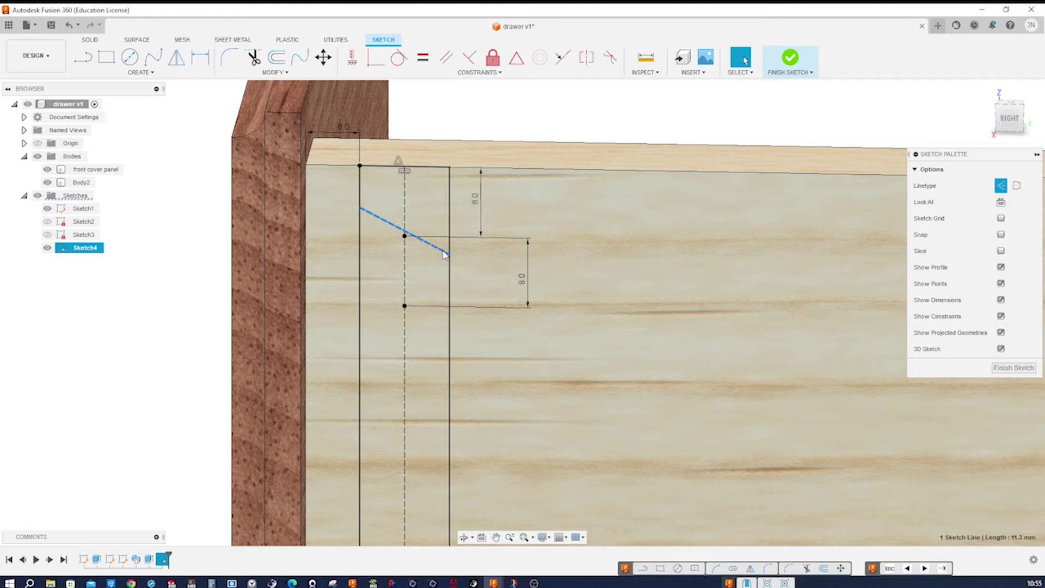
left_click(481, 128)
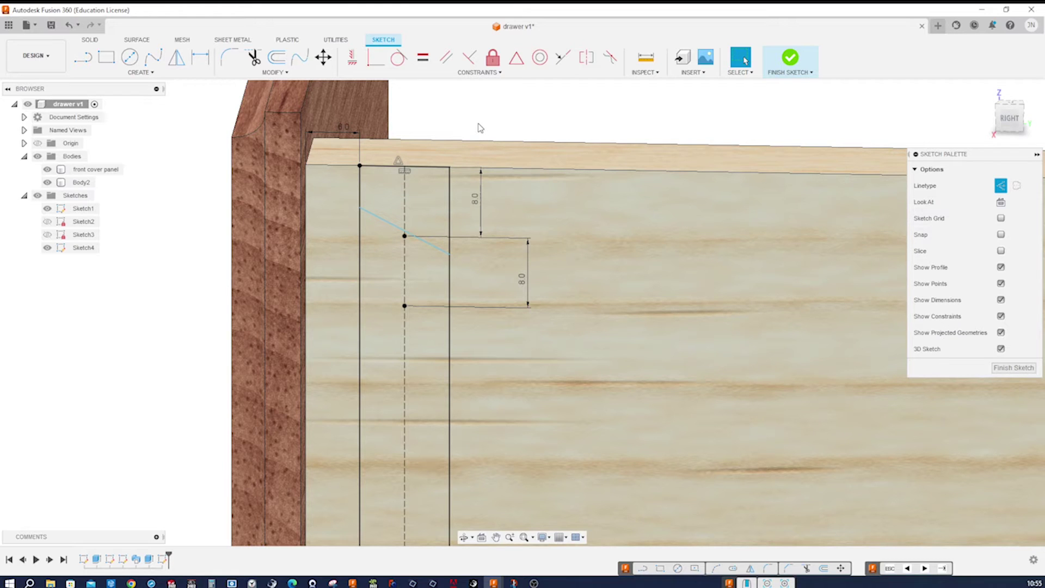
Make the slanted line coincident with the upper sketch point on the vertical construction line.
key("s")
left_click(534, 149)
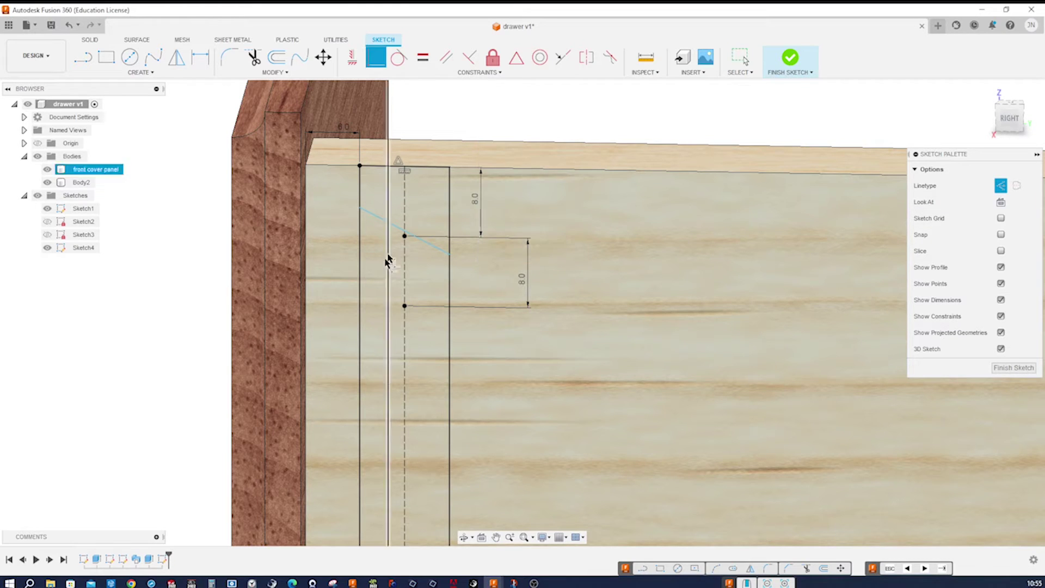
left_click(410, 238)
key("x")
Dimension the angle between the slanted line and the tall rectangle's inner side at 82 degrees.
key("d")
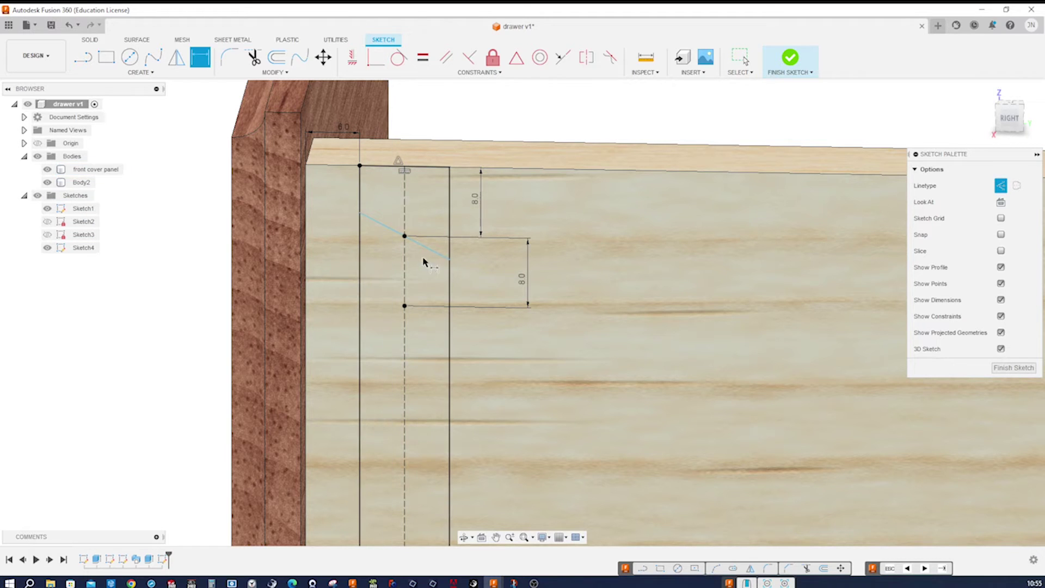
left_click(433, 251)
left_click(449, 247)
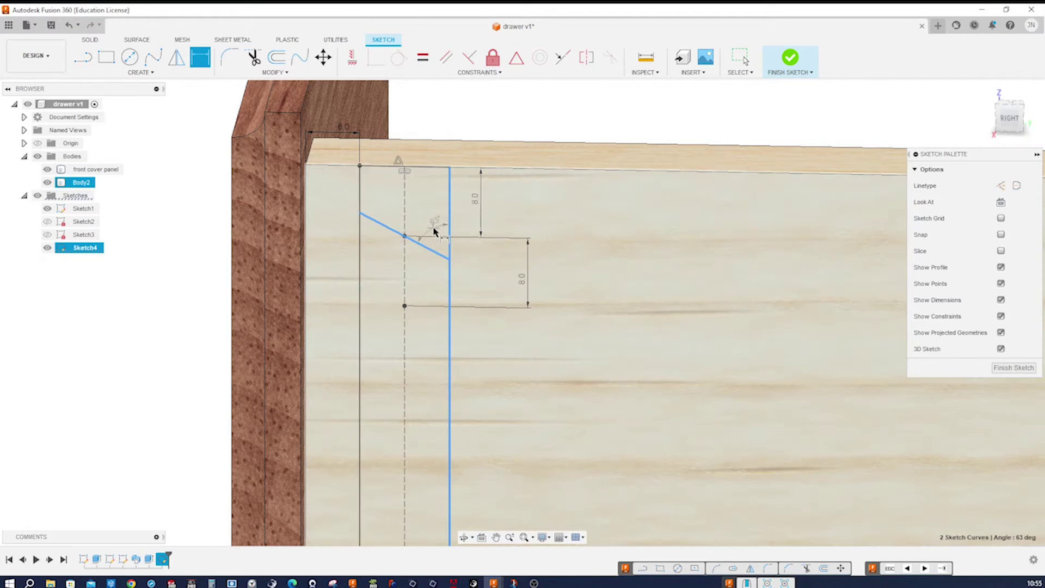
left_click(435, 231)
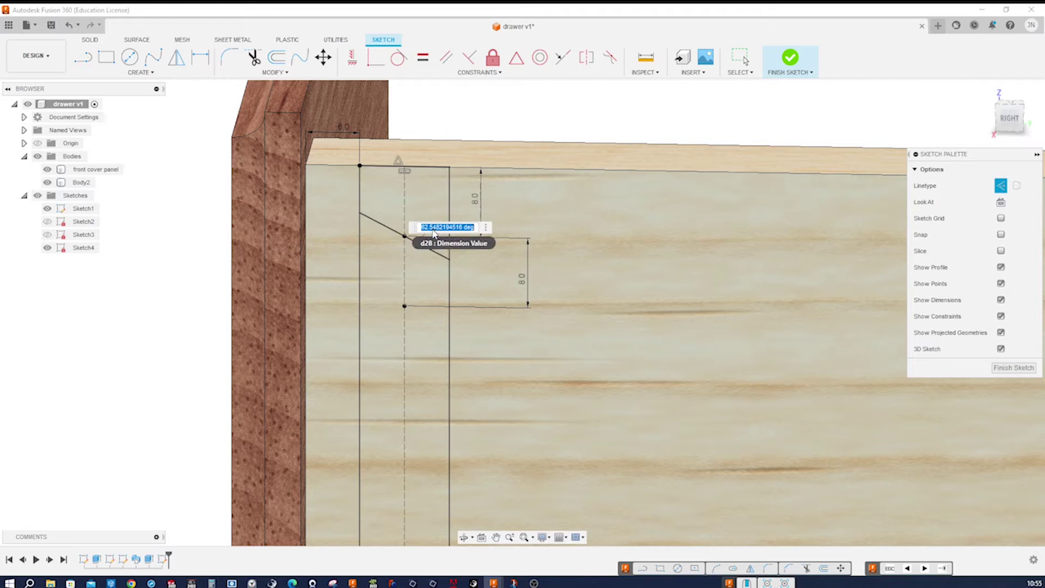
type("8")
key("Return")
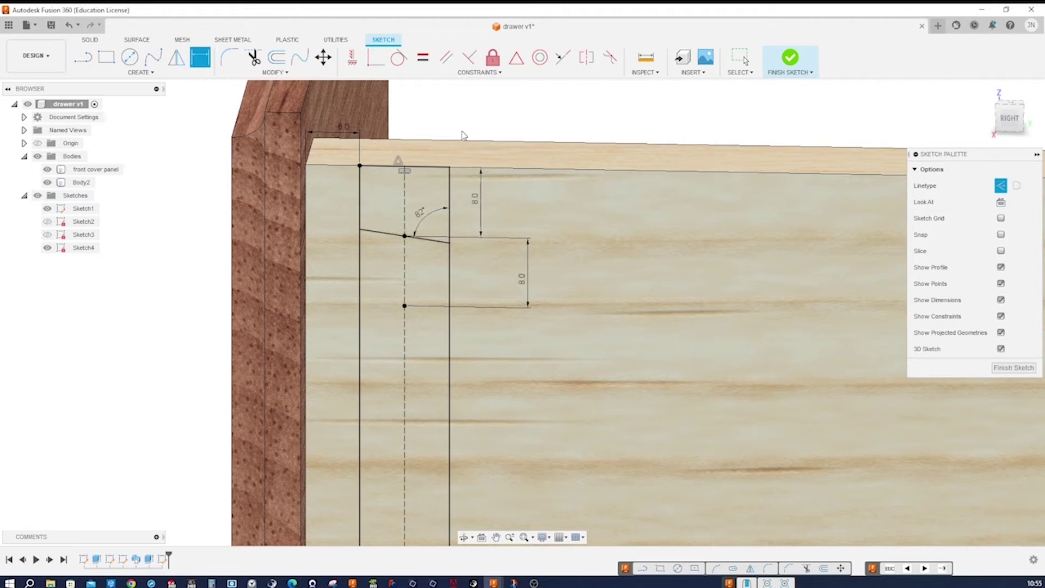
key("Escape")
Draw a short horizontal line from the lower sketch point to the tall rectangle's front side and make it a construction line.
key("l")
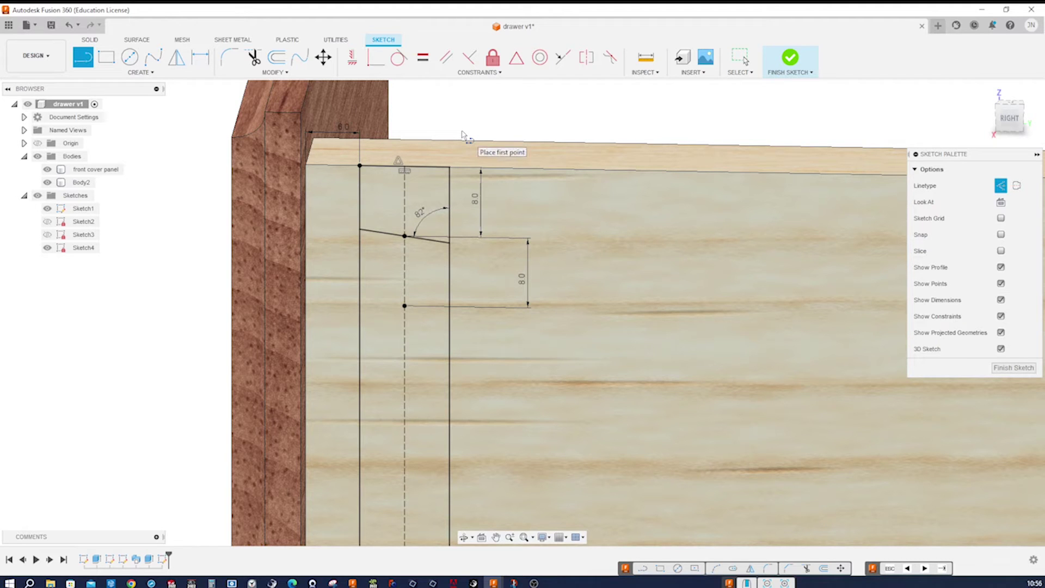
key("x")
left_click_drag(405, 307, 358, 310)
key("Escape")
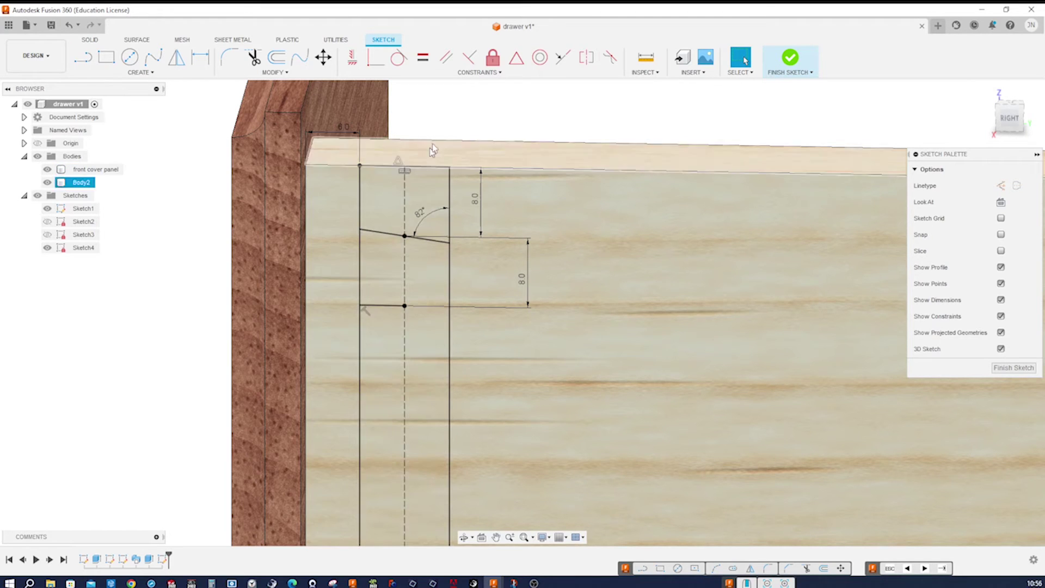
left_click(396, 307)
left_click(182, 333)
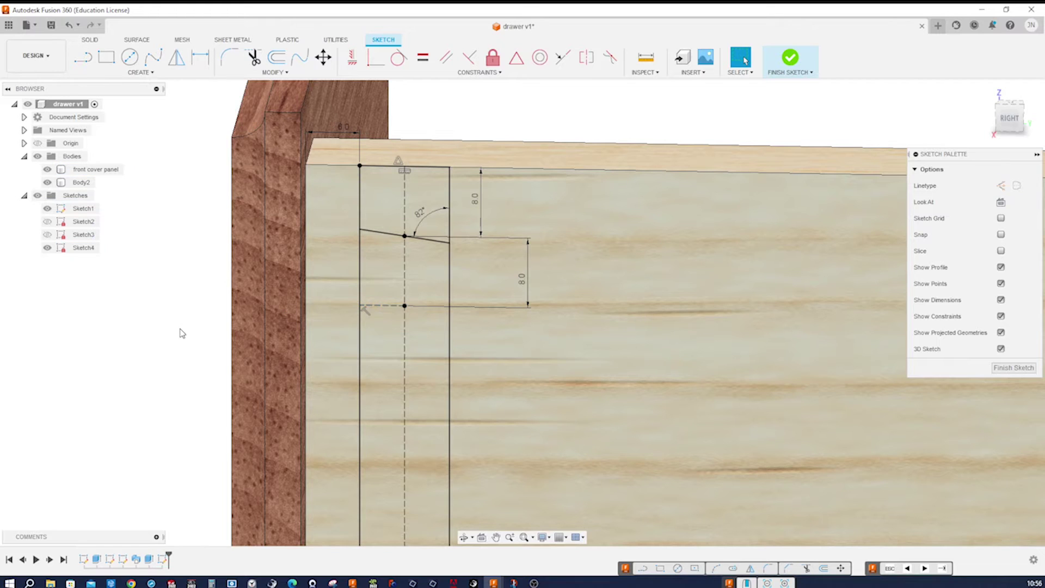
Mirror the slanted line about the short horizontal construction line and finish the sketch.
key("s")
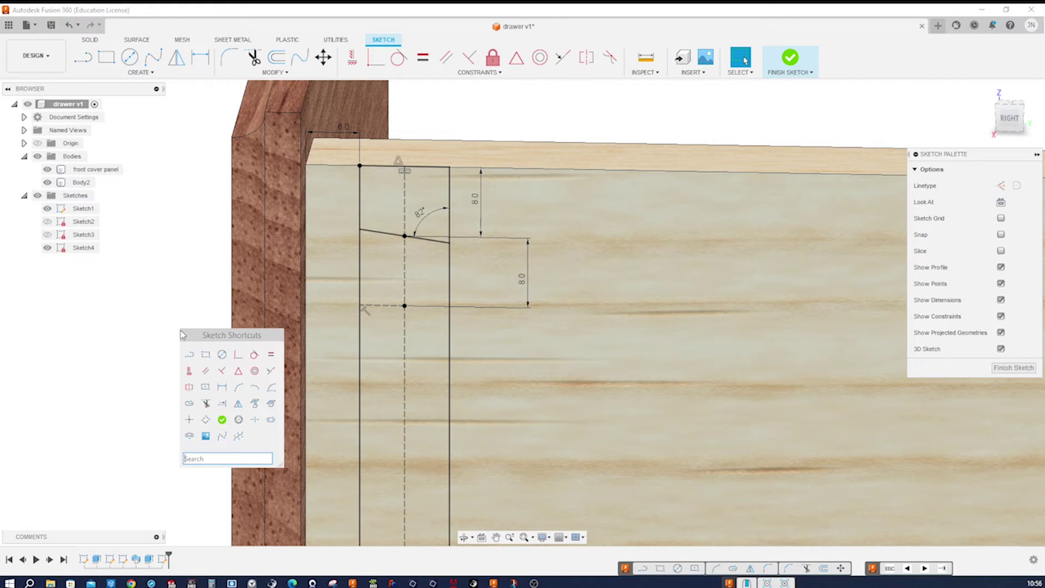
left_click(239, 403)
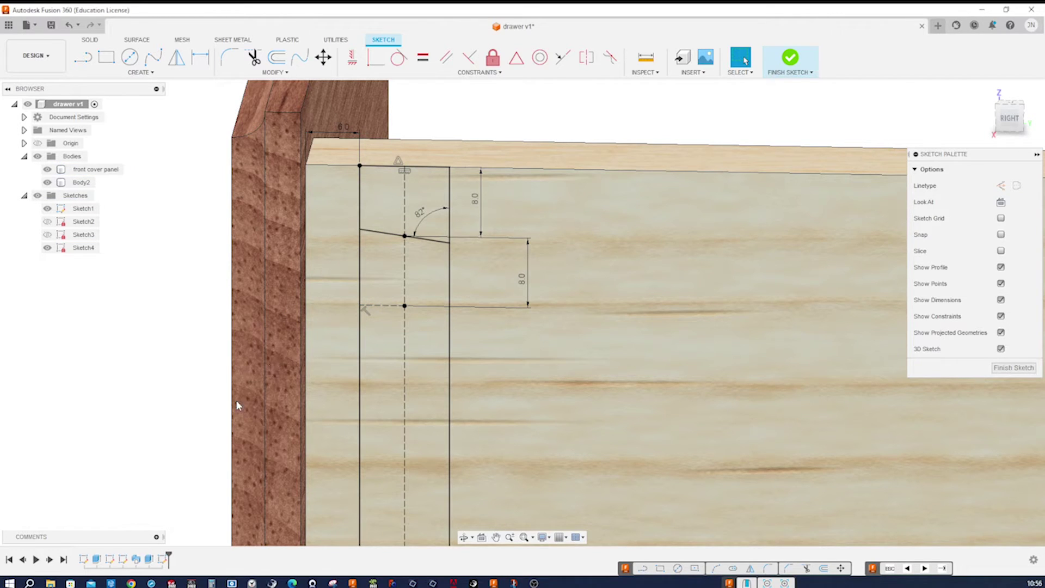
left_click(386, 235)
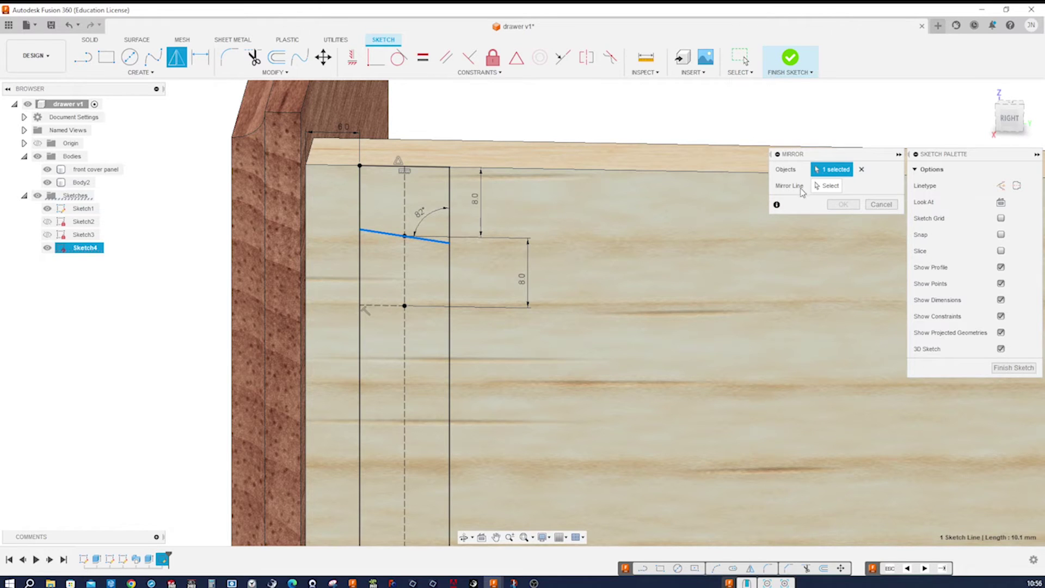
left_click(826, 186)
left_click(385, 306)
left_click(843, 204)
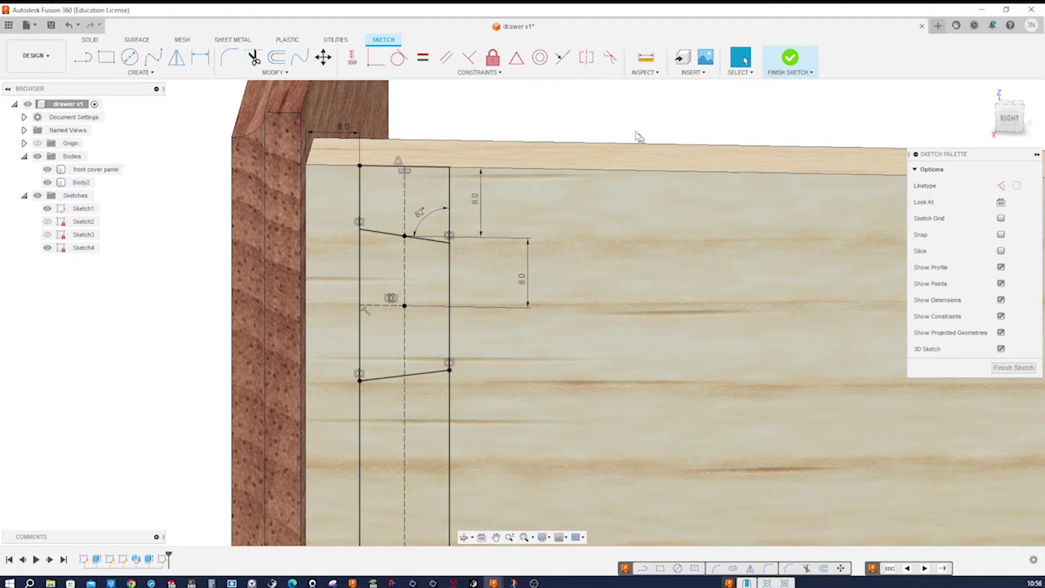
scroll(628, 112, "down", 10)
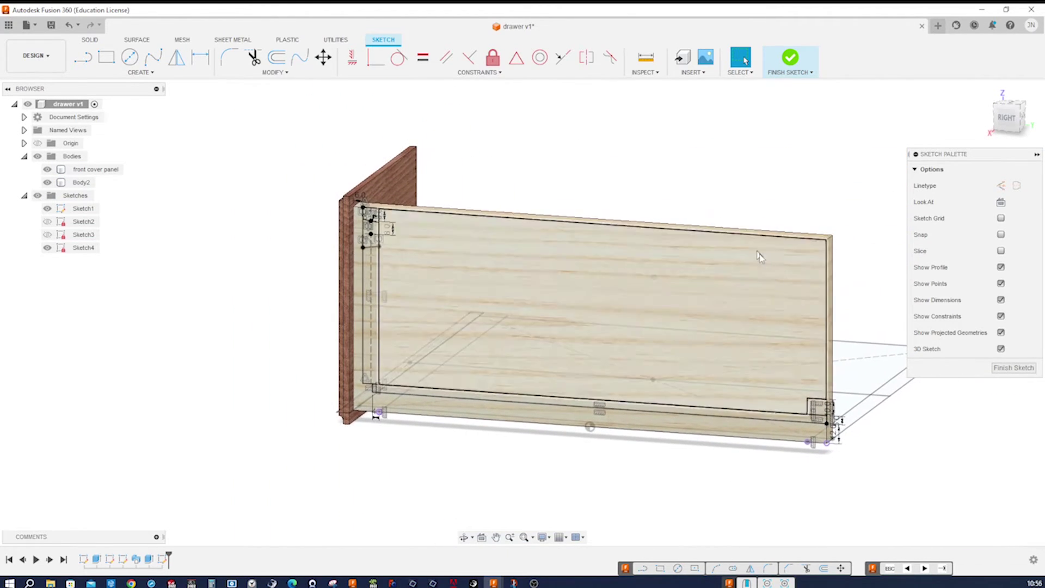
left_click(1003, 369)
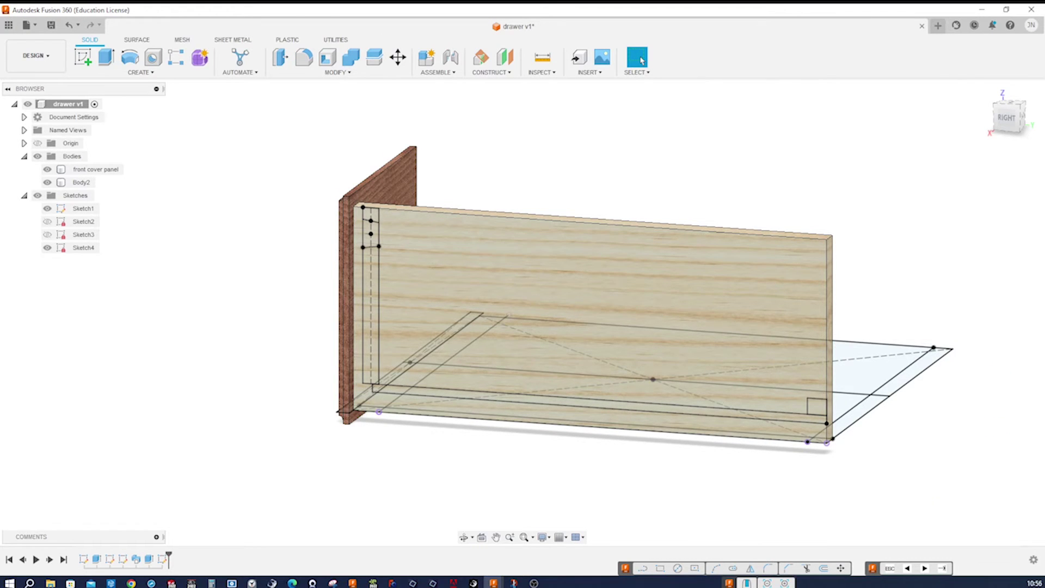
Extrude the small rectangle at the side panel's lower rear corner as a cut, extending To Object up to the panel's opposite face.
scroll(886, 455, "up", 4)
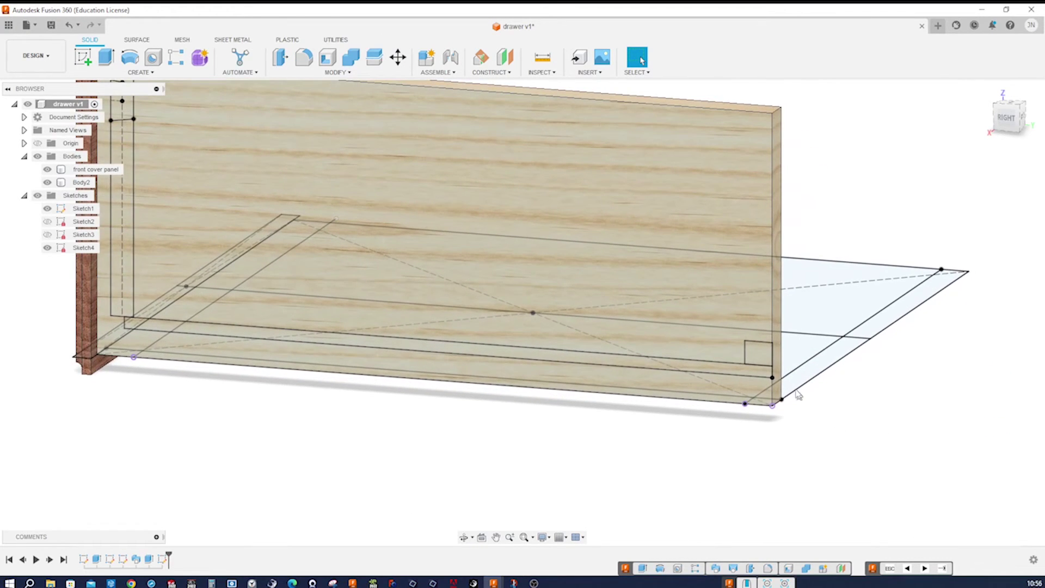
key("e")
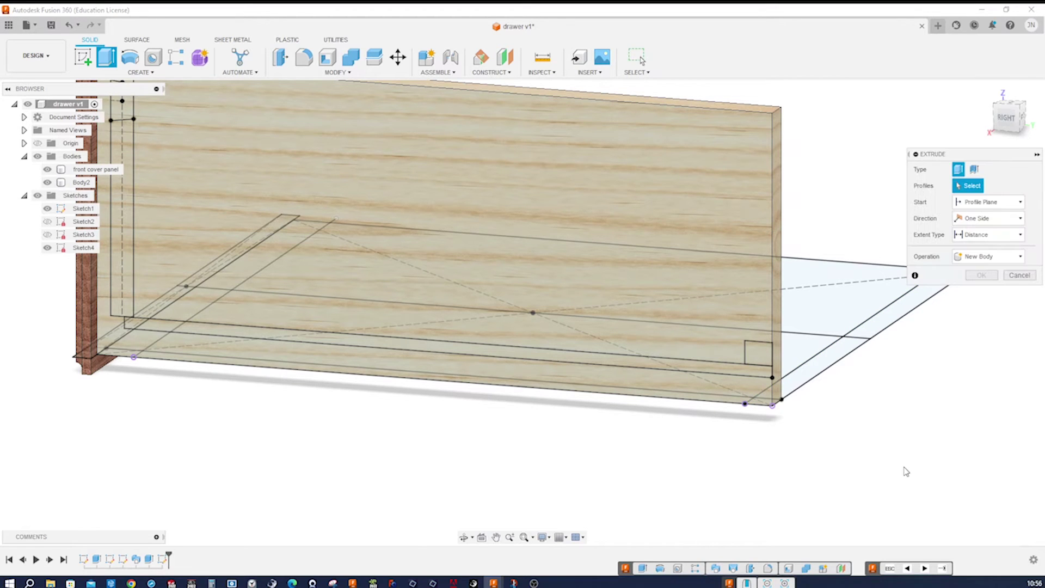
left_click(757, 353)
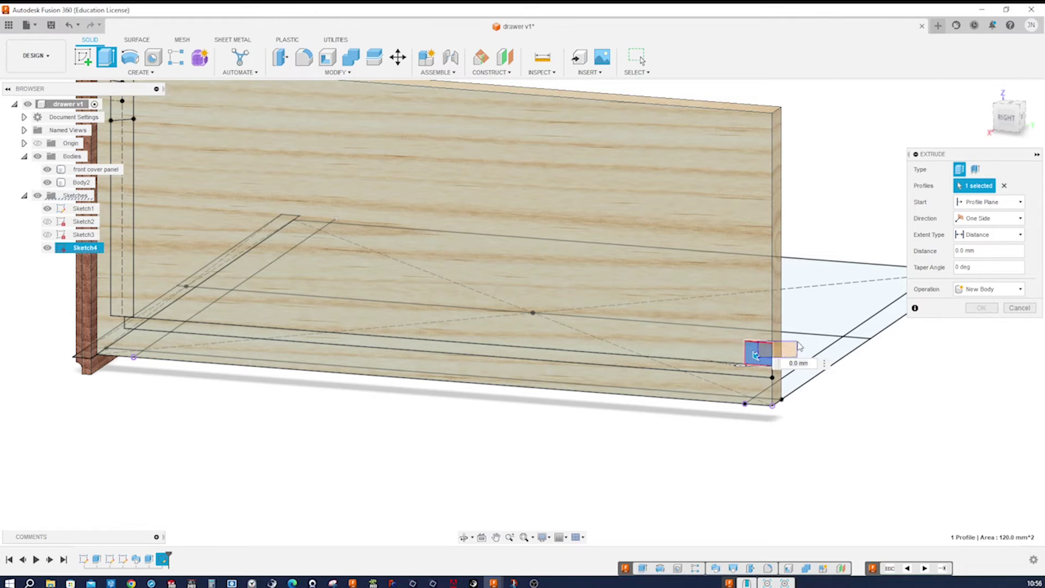
left_click_drag(757, 355, 794, 341)
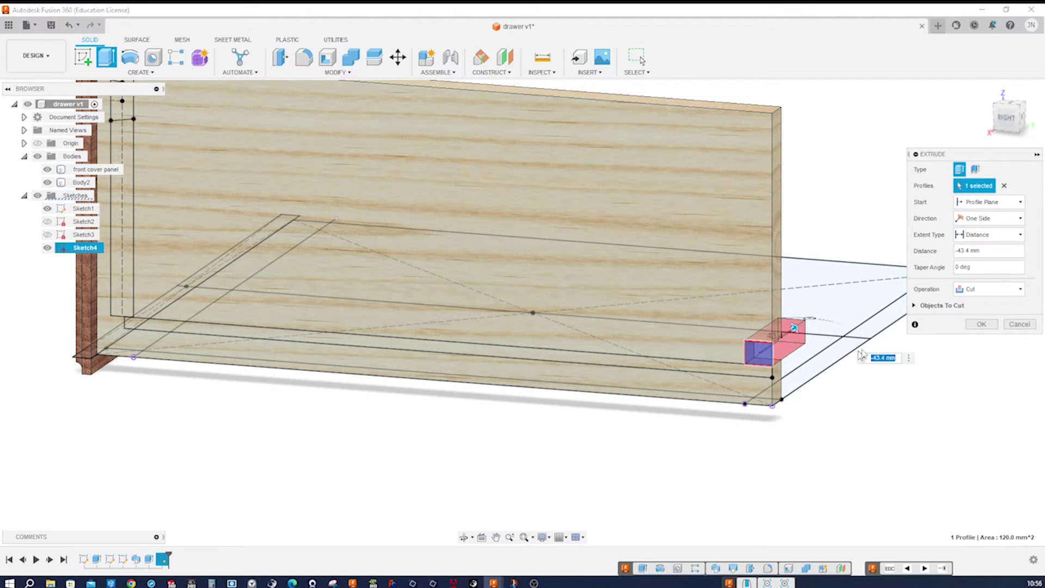
left_click(1022, 236)
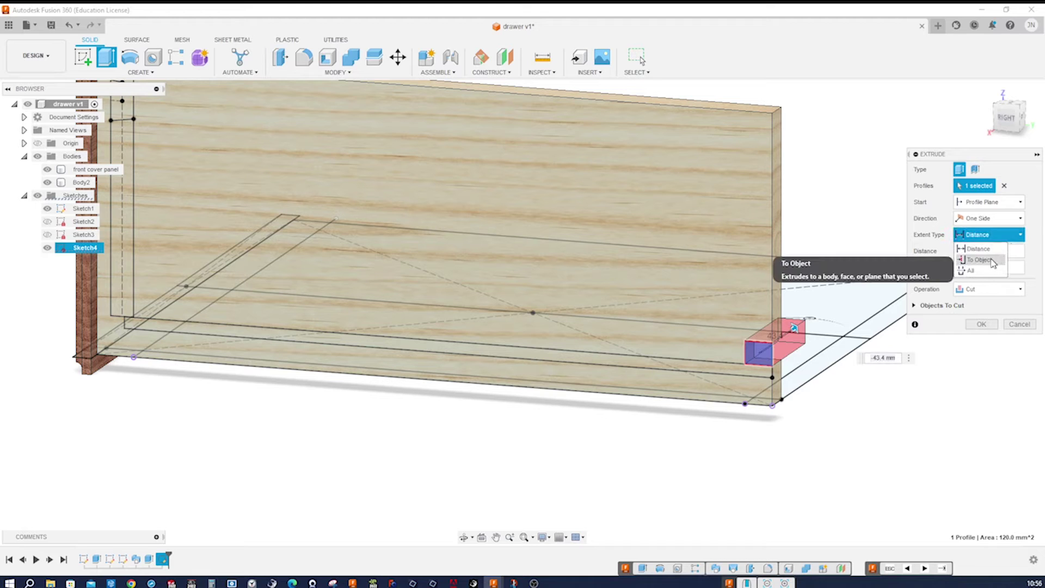
left_click(973, 265)
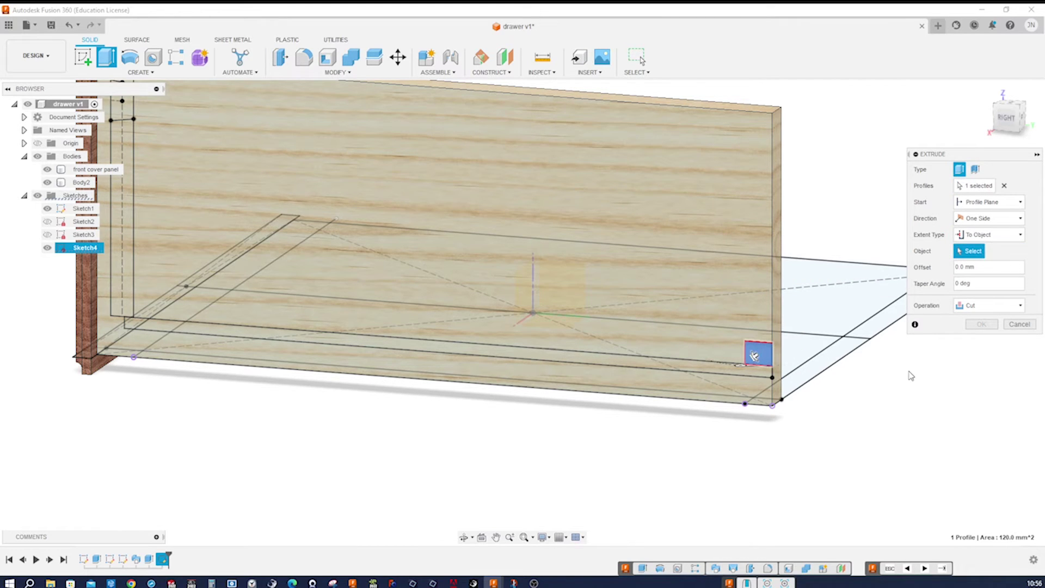
middle_click_drag(911, 375, 496, 428, "shift")
middle_click_drag(584, 417, 518, 390, "shift")
left_click(518, 390)
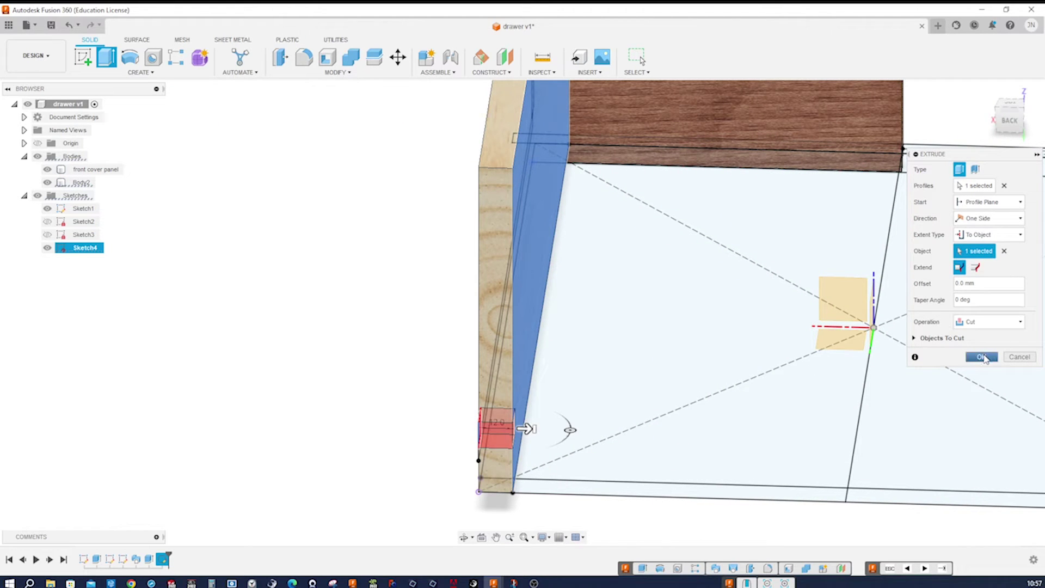
left_click(983, 358)
Set up a rectangular pattern of features with the notch cut as object and the panel's vertical rear edge as axis.
middle_click_drag(983, 358, 877, 443, "shift")
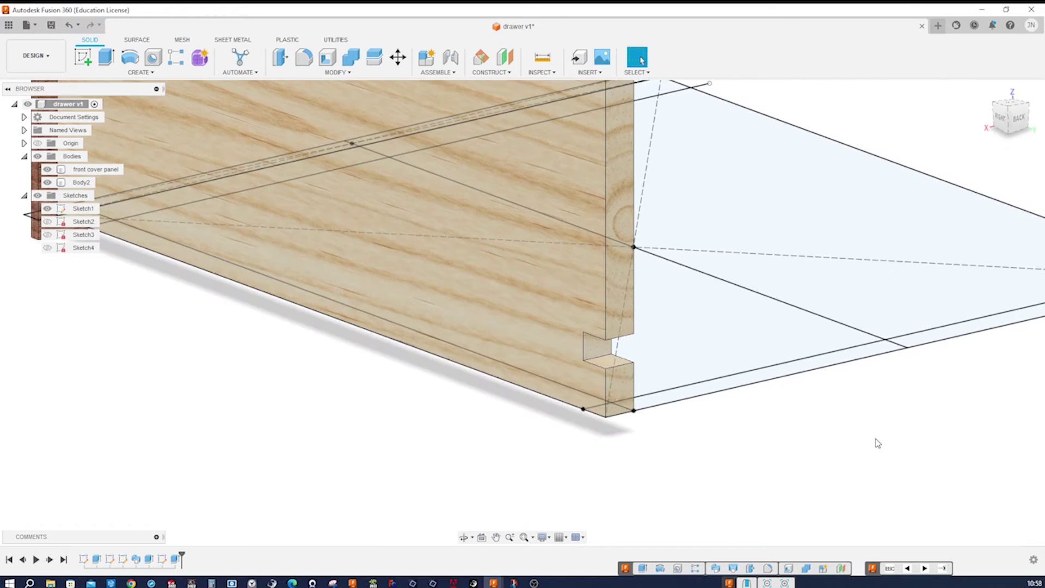
key("s")
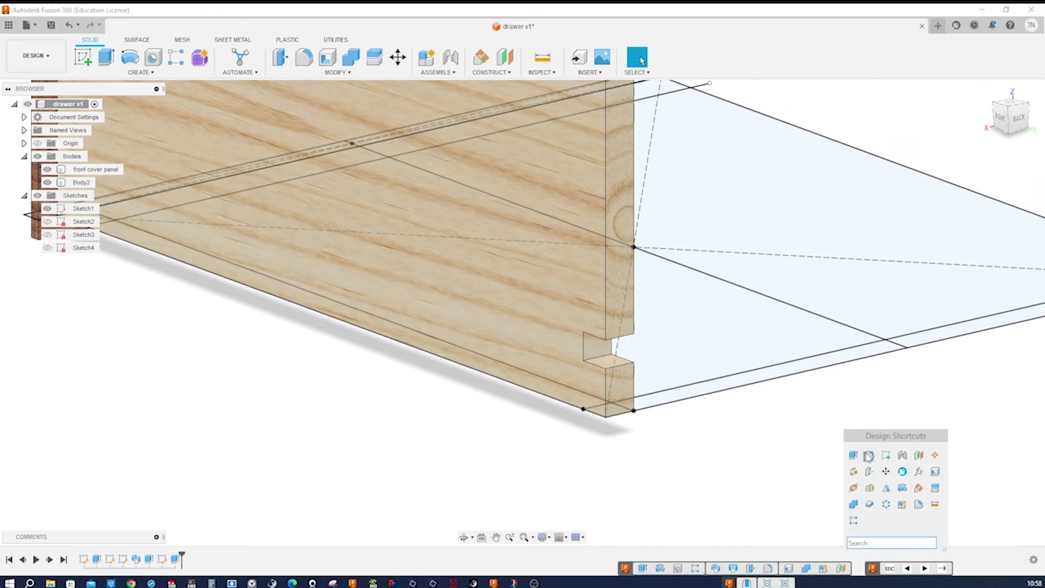
left_click(853, 520)
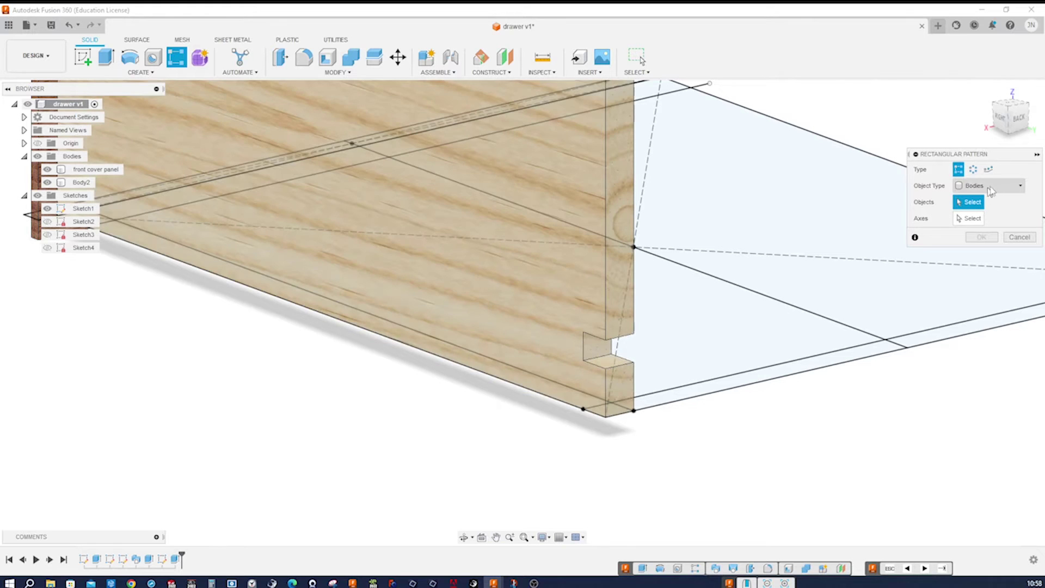
left_click(1020, 188)
left_click(975, 211)
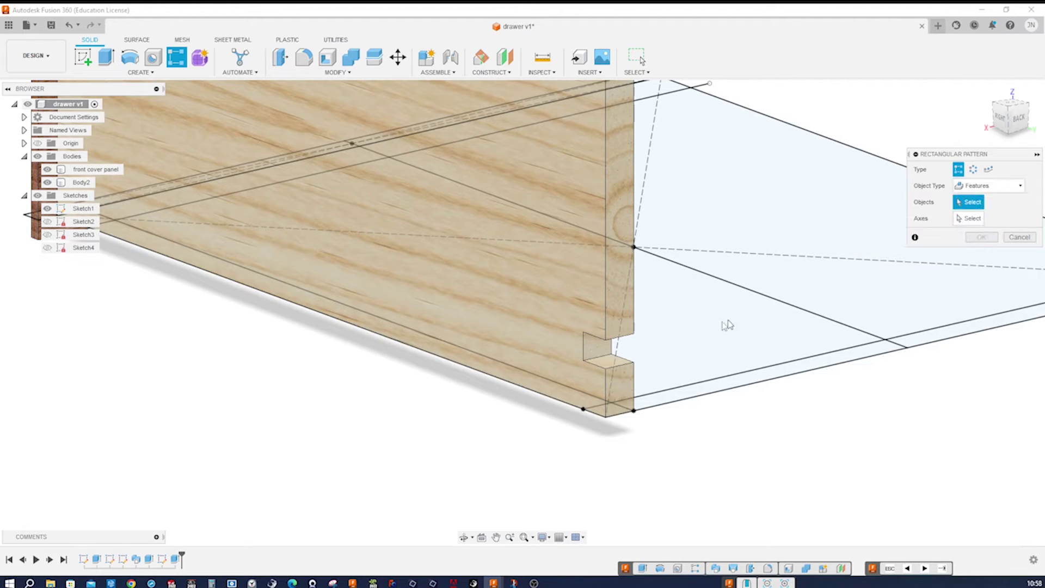
left_click(604, 354)
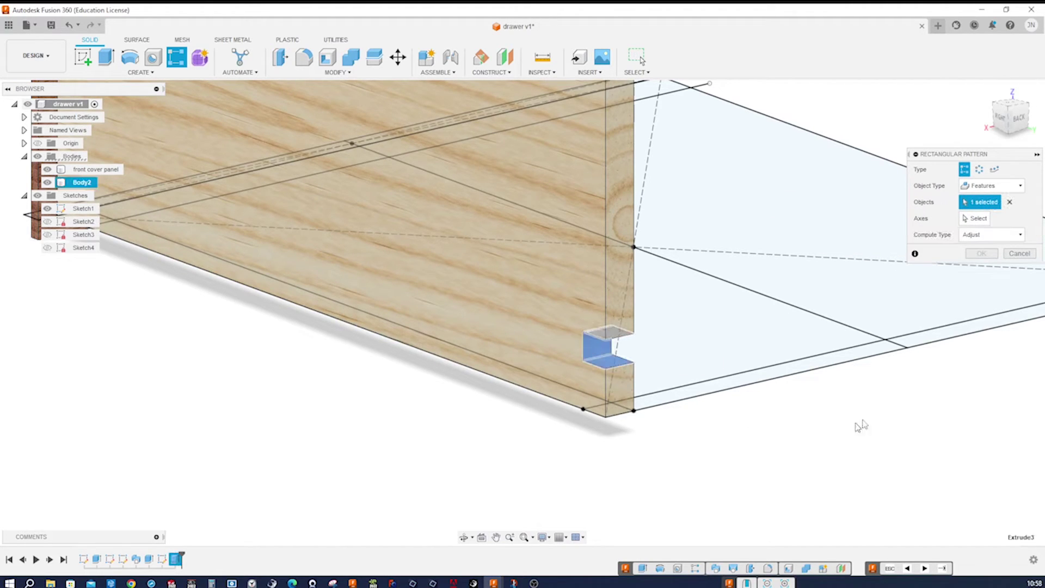
left_click(977, 219)
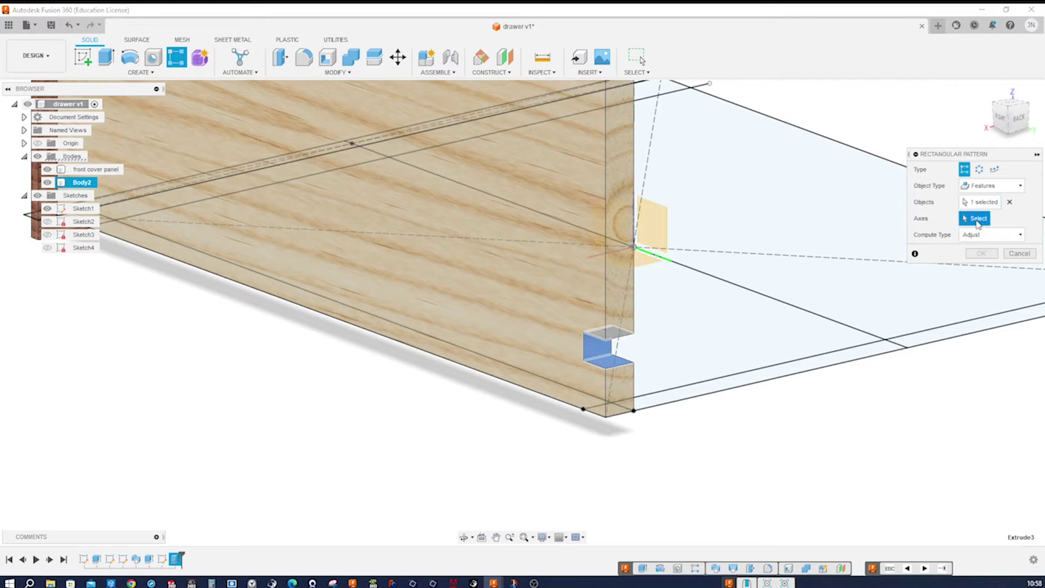
left_click(607, 293)
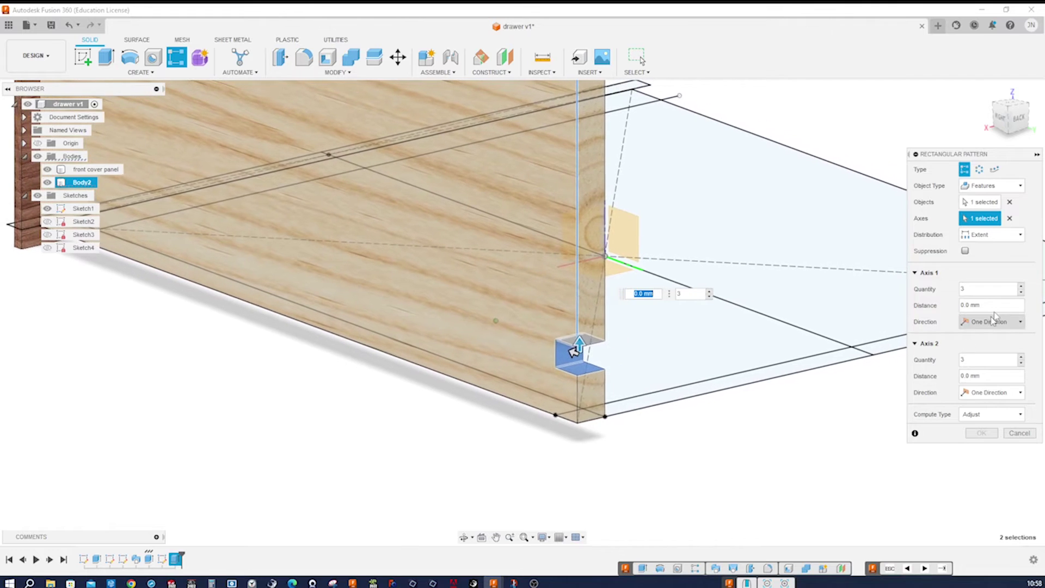
Complete the notch pattern with a quantity of 5, Spacing distribution and a distance of 20 mm.
left_click(1021, 287)
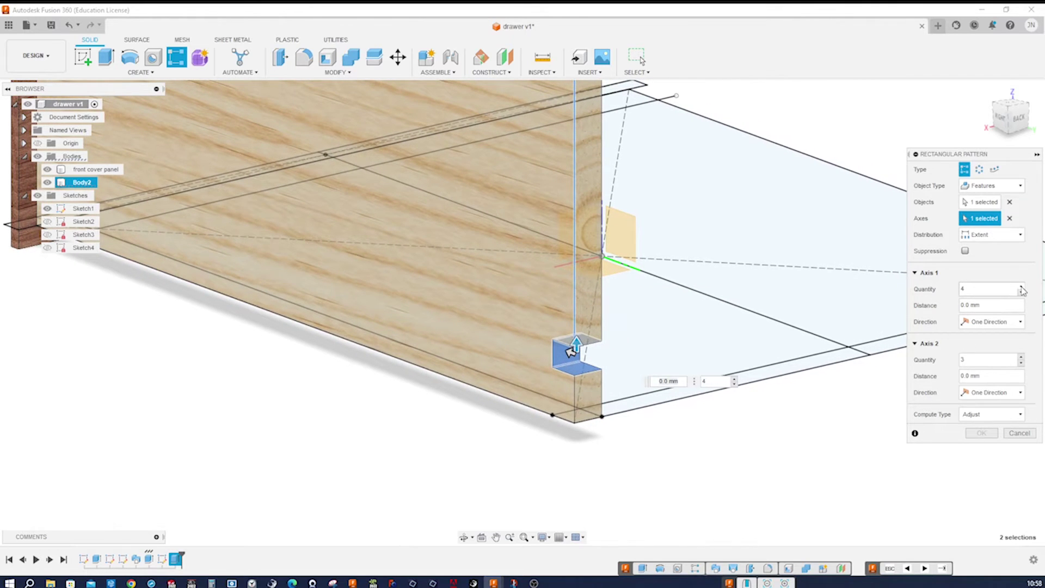
left_click(992, 306)
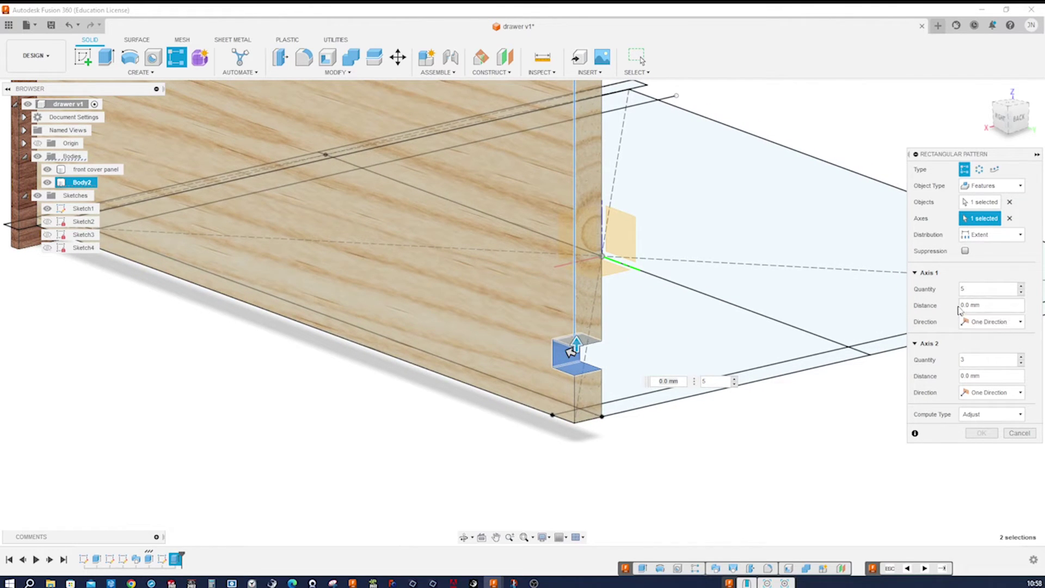
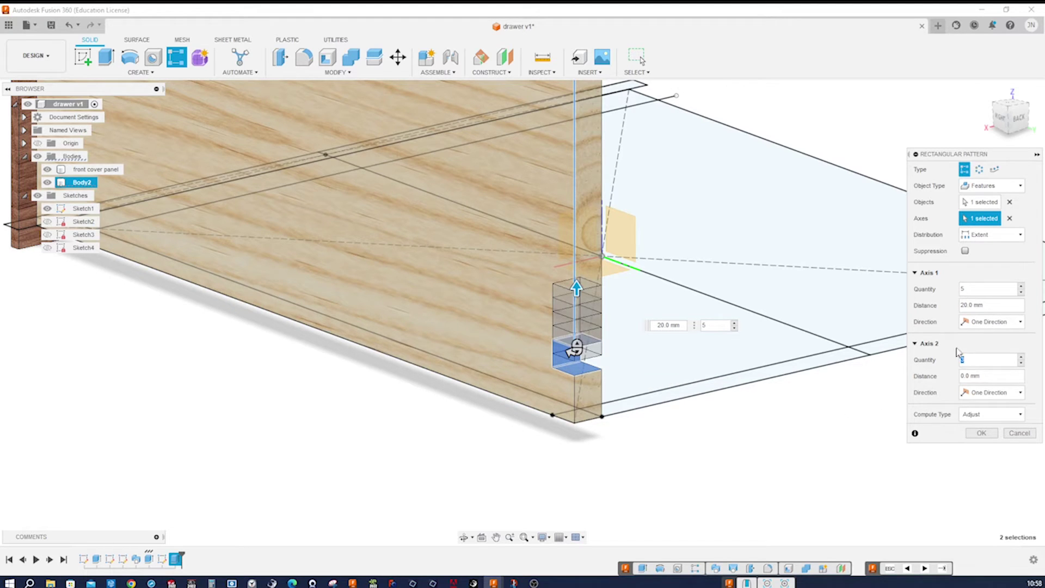
left_click(1020, 235)
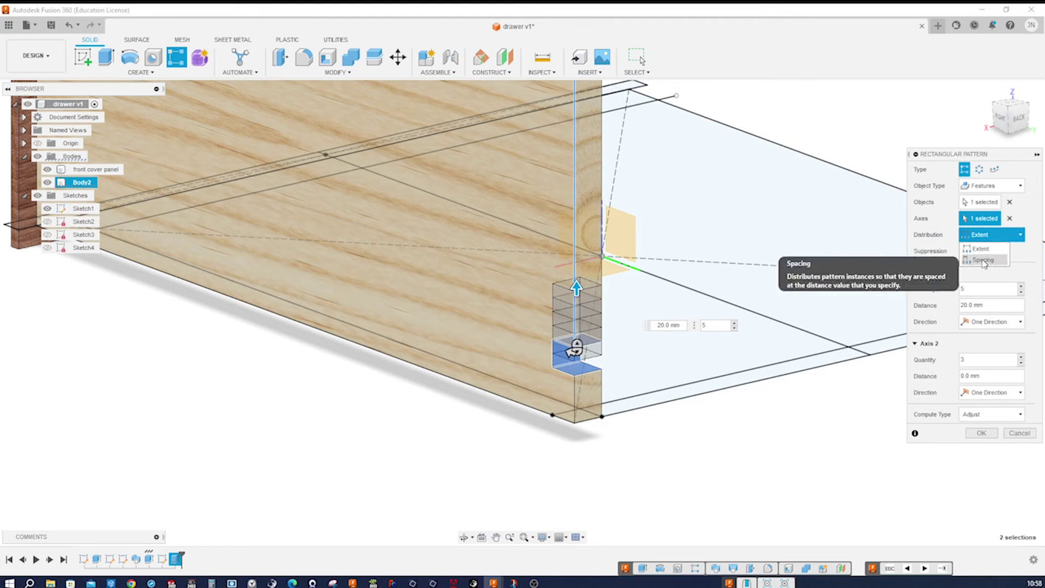
left_click(986, 261)
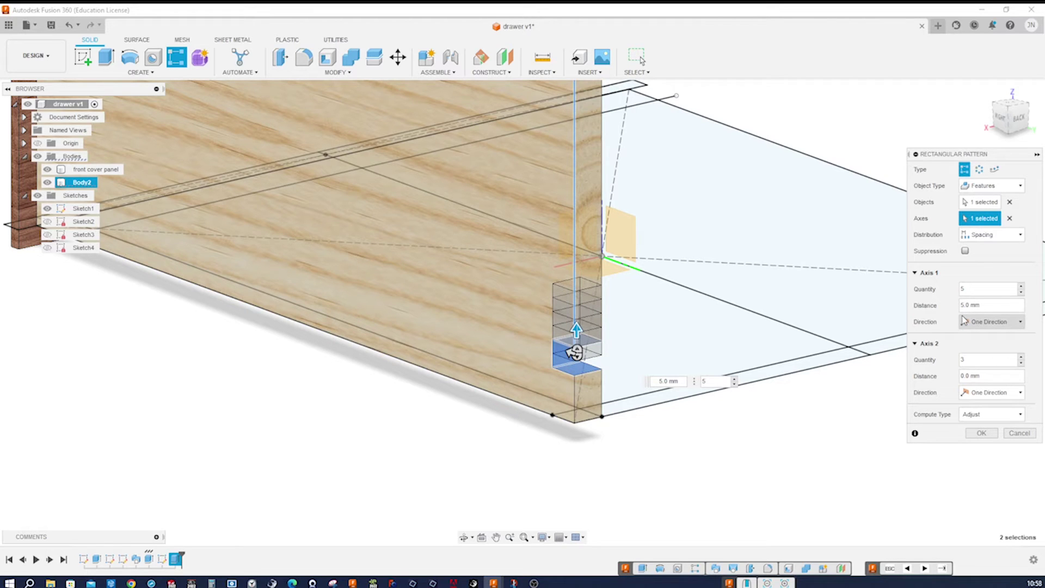
key("BackSpace")
type("20")
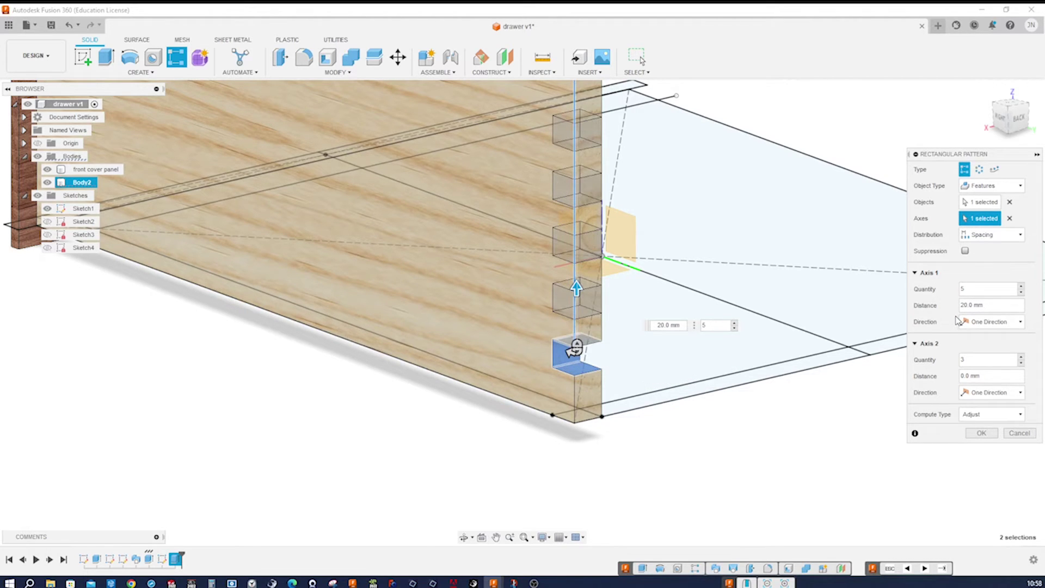
left_click(982, 432)
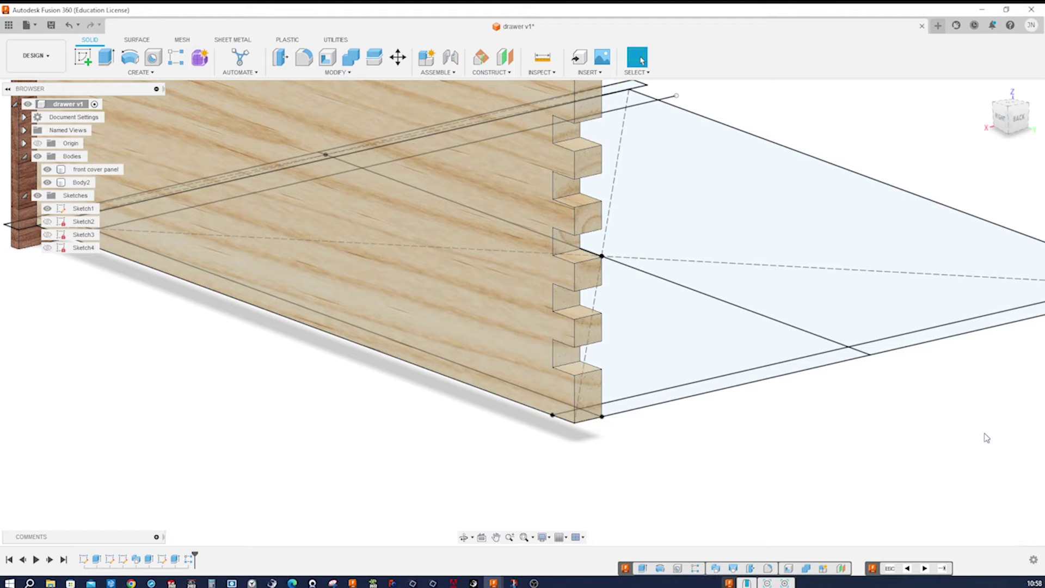
Set up an extrusion of the base sketch's two rear strip profiles, starting from an Object: the bottom face of the side panel's lowest notch.
mouse_move(877, 447)
middle_mouse_down("shift")
mouse_move(789, 415)
mouse_move(746, 240)
mouse_move(954, 303)
mouse_move(833, 445)
middle_mouse_up("shift")
key("s")
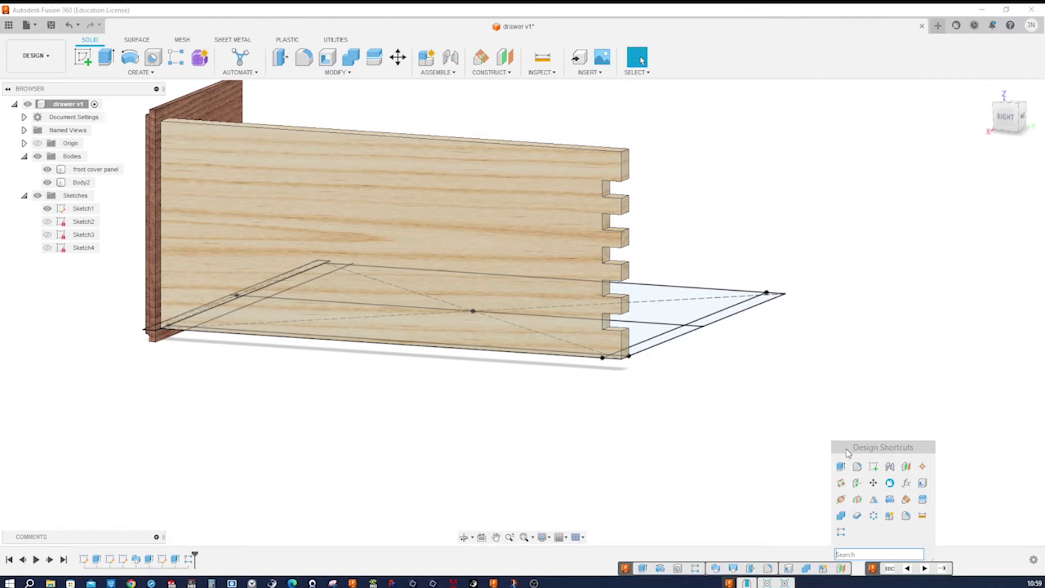
left_click(841, 467)
scroll(797, 362, "up", 5)
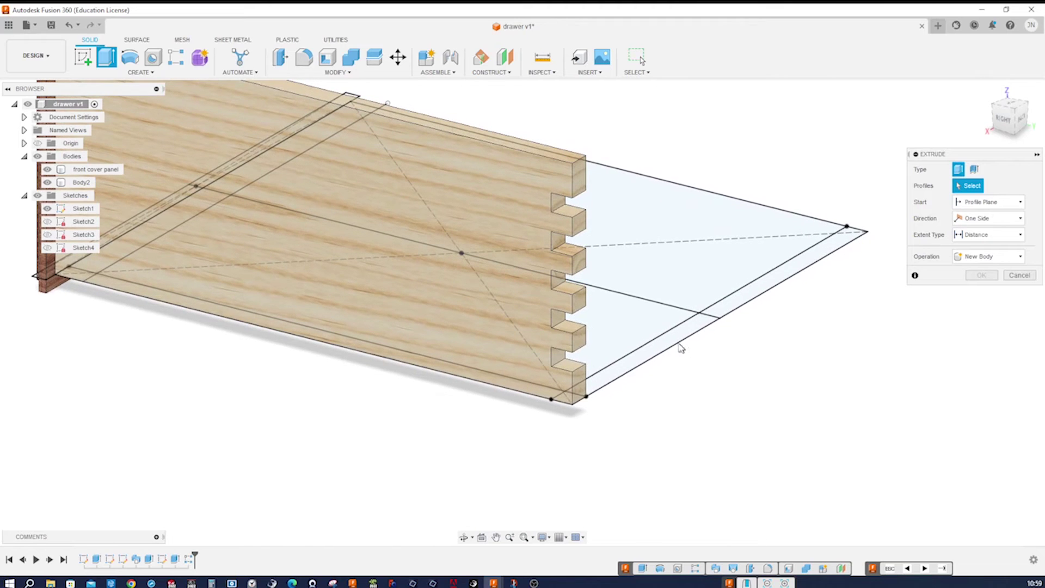
left_click(672, 347)
middle_click_drag(671, 348, 587, 315, "shift")
left_click(586, 314)
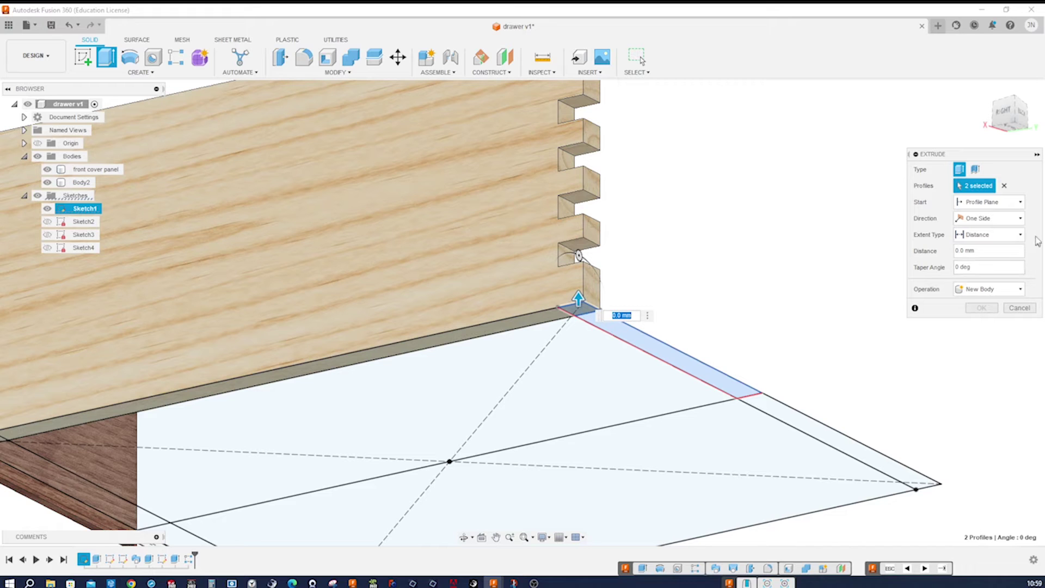
left_click(1019, 201)
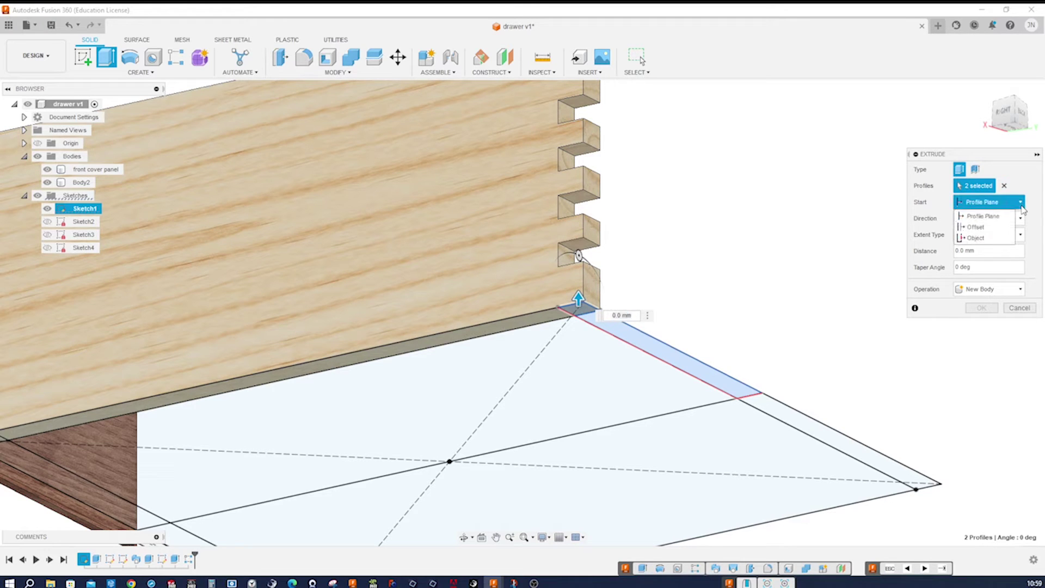
left_click(975, 238)
middle_click_drag(823, 245, 631, 251, "shift")
left_click(632, 251)
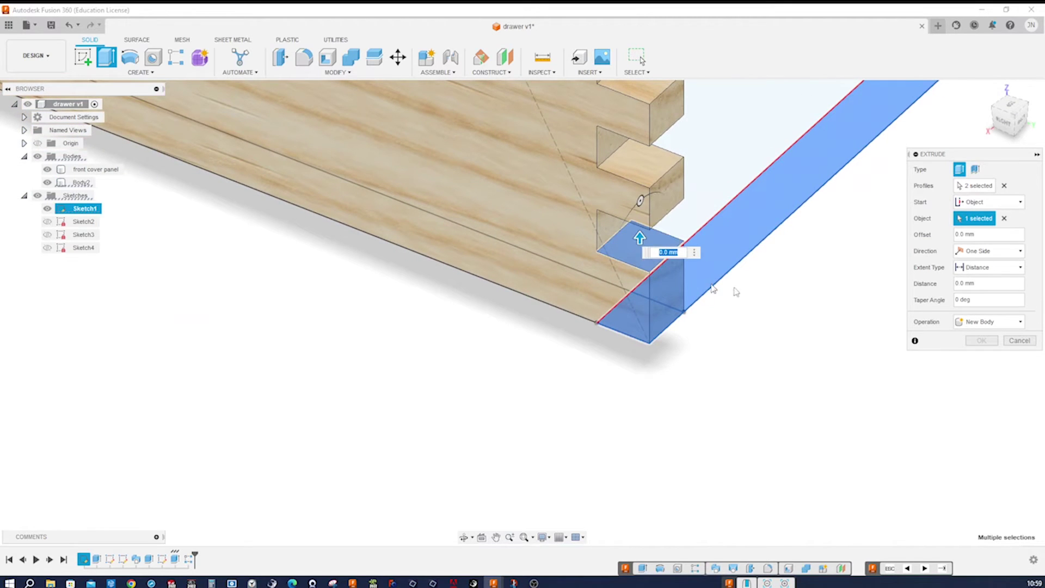
Extrude the rear strip To Object up to the upper face of the side panel's topmost notch as a New Body.
left_click(1015, 267)
left_click(986, 295)
middle_click_drag(871, 310, 612, 279, "shift")
left_click(609, 279)
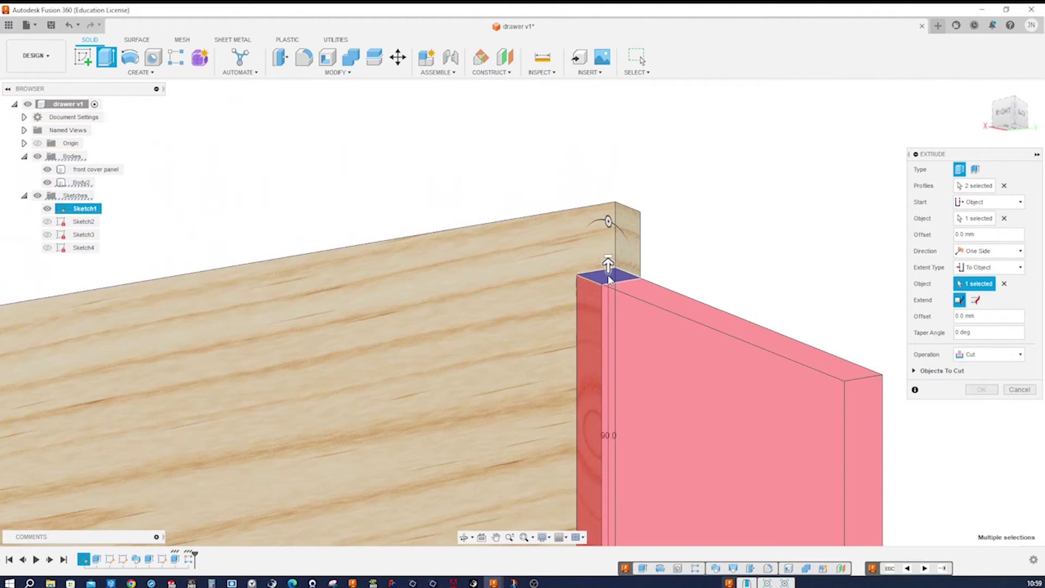
left_click(1022, 356)
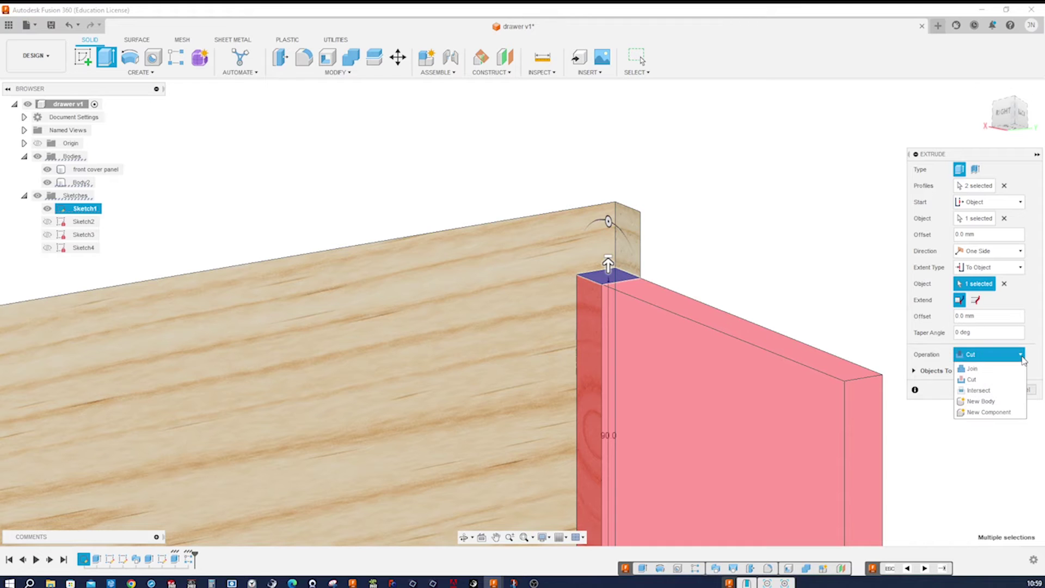
left_click(987, 401)
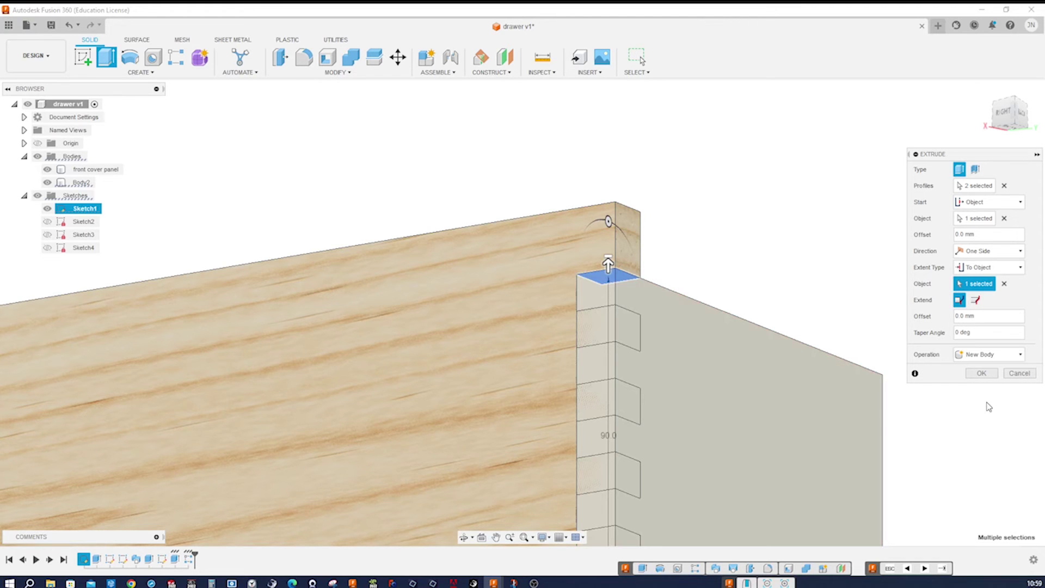
left_click(982, 373)
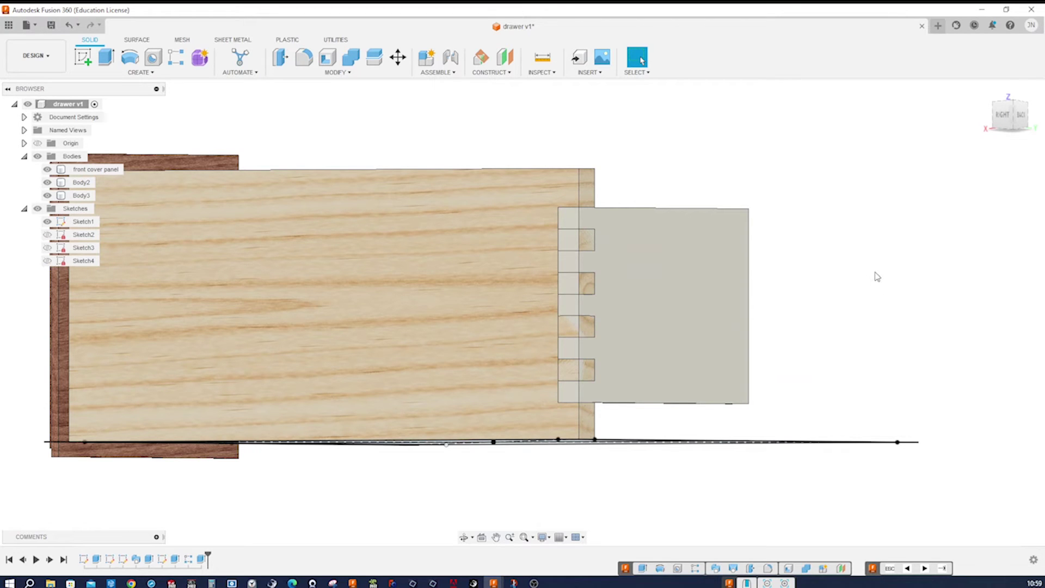
Combine with the Cut operation, using the rear panel as target and the pine side panel as tool, with Keep Tools enabled.
key("s")
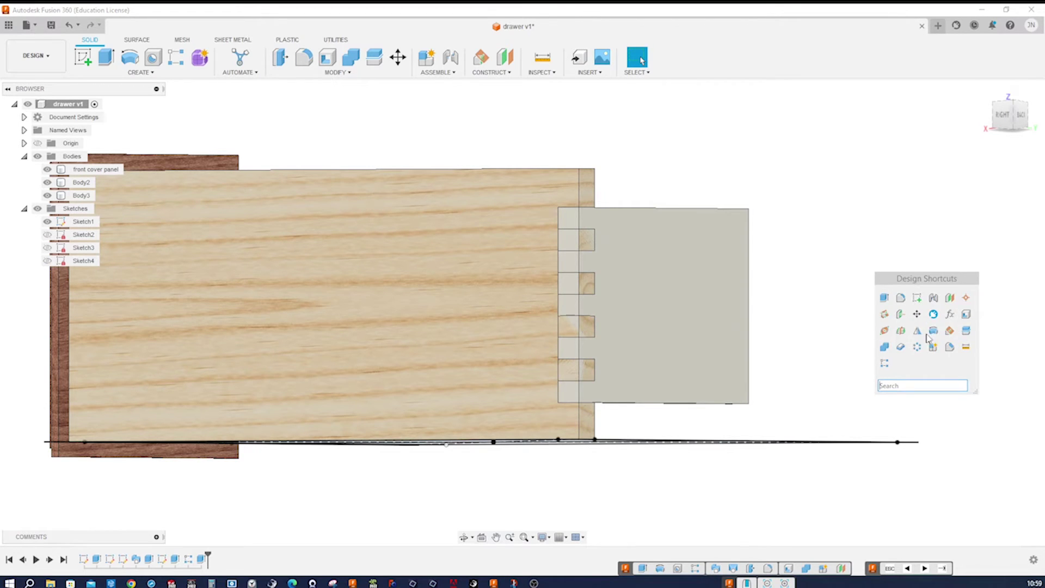
left_click(885, 347)
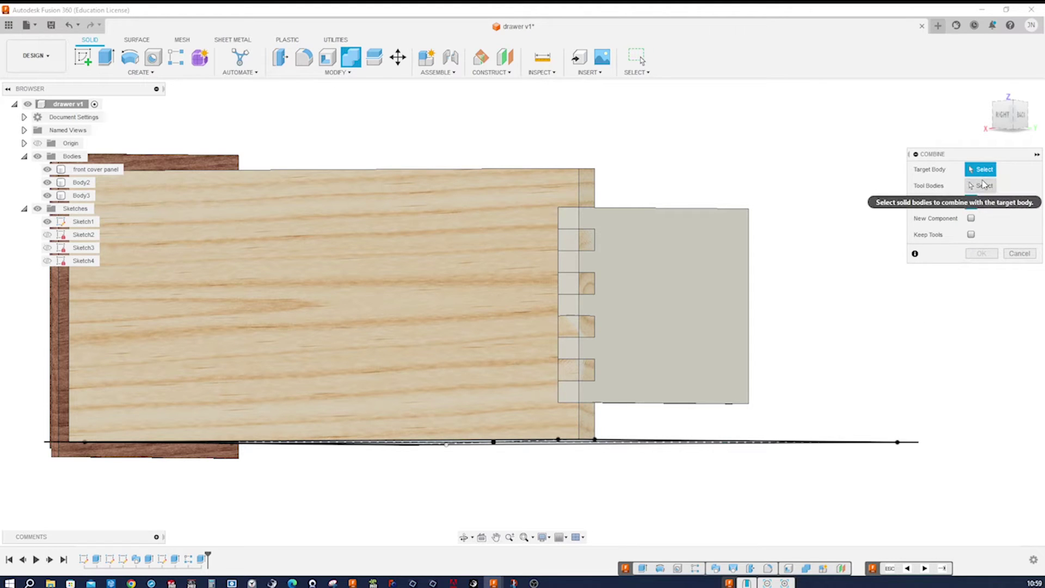
left_click(986, 203)
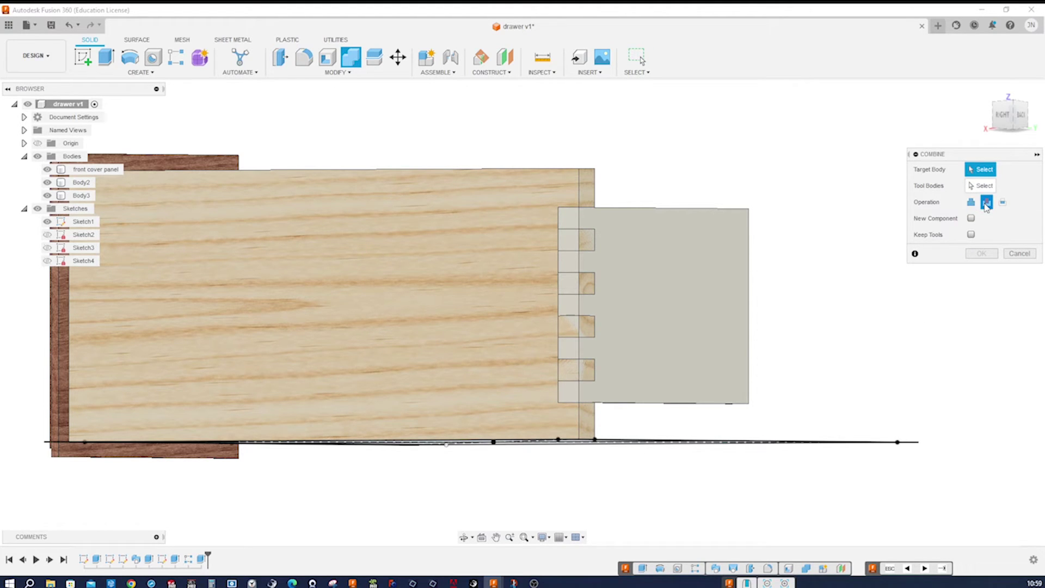
left_click(719, 292)
left_click(480, 253)
left_click(972, 236)
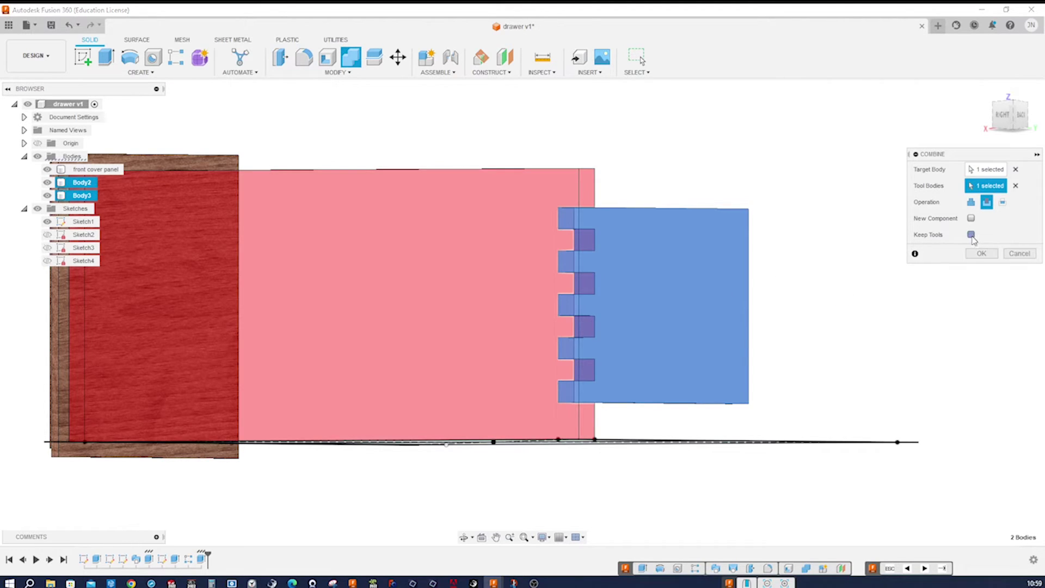
left_click(981, 254)
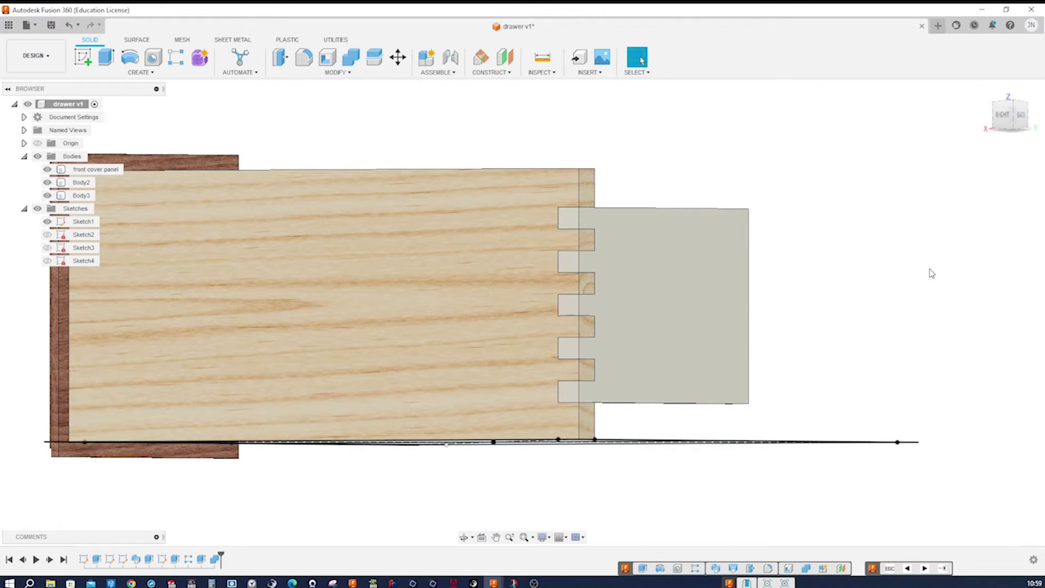
Download the 3D Walnut - Unfinished appearance and apply it to the rear panel.
key("a")
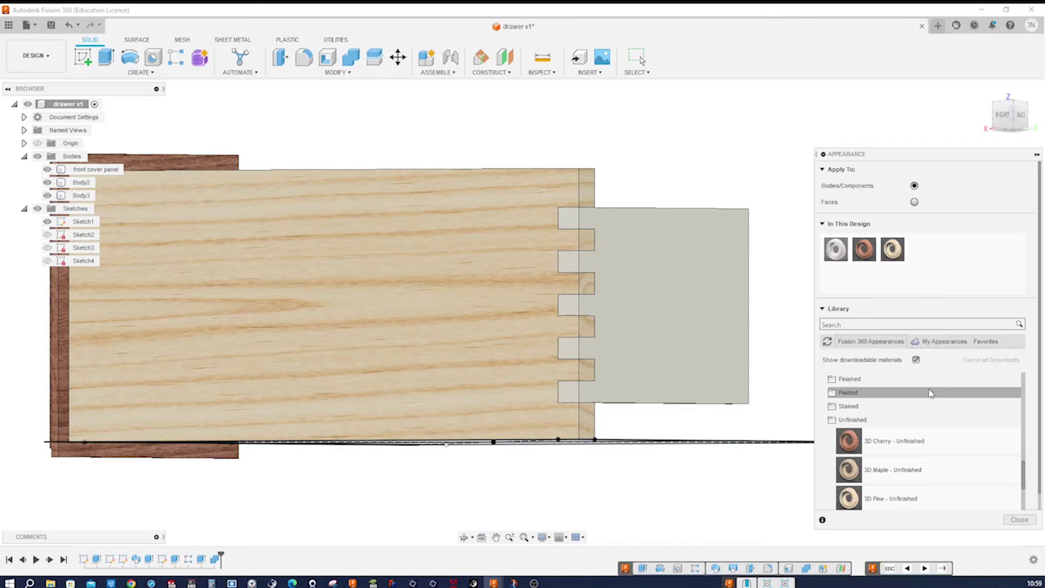
scroll(928, 413, "down", 4)
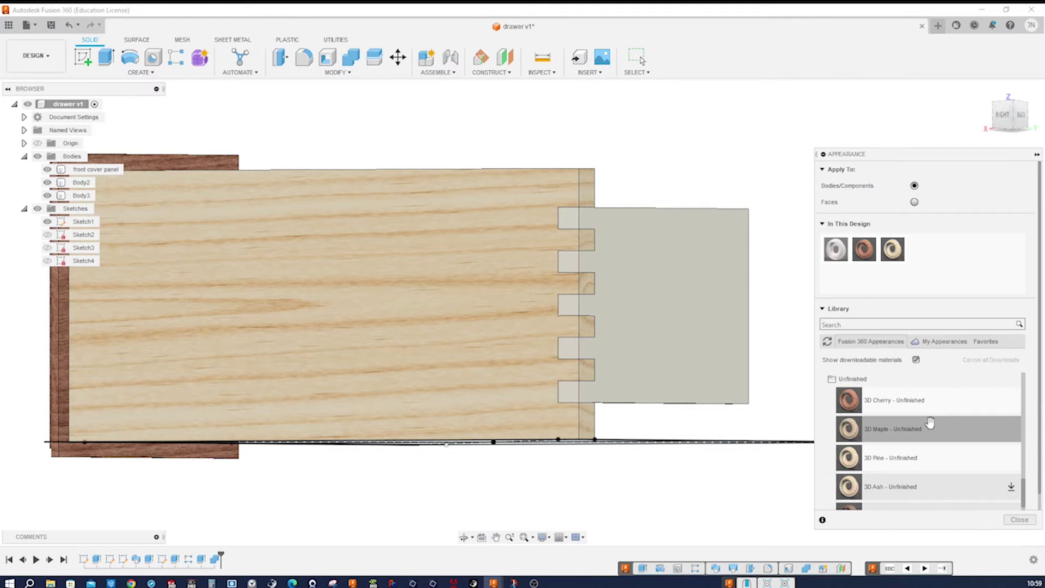
scroll(928, 424, "down", 1)
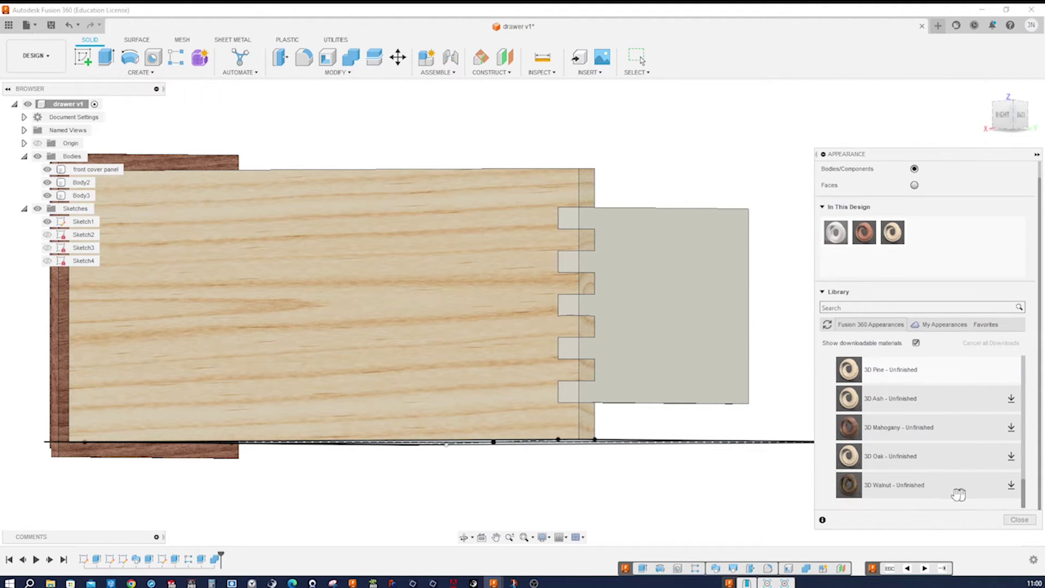
left_click(1011, 486)
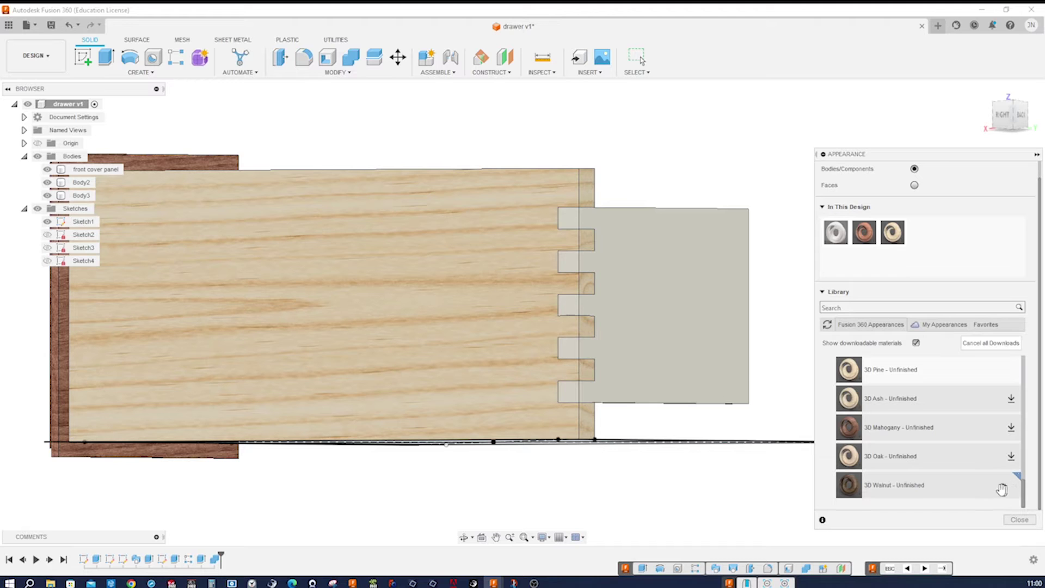
left_click_drag(851, 486, 701, 358)
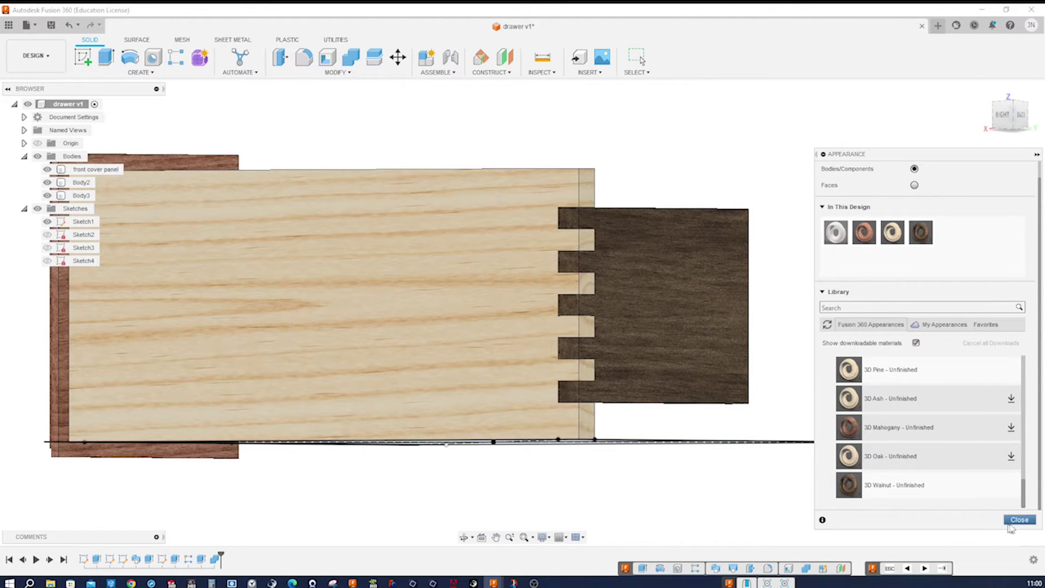
left_click(1020, 519)
Chamfer the pine side panel's upper rear corner edge with an equal distance of 8 mm.
key("s")
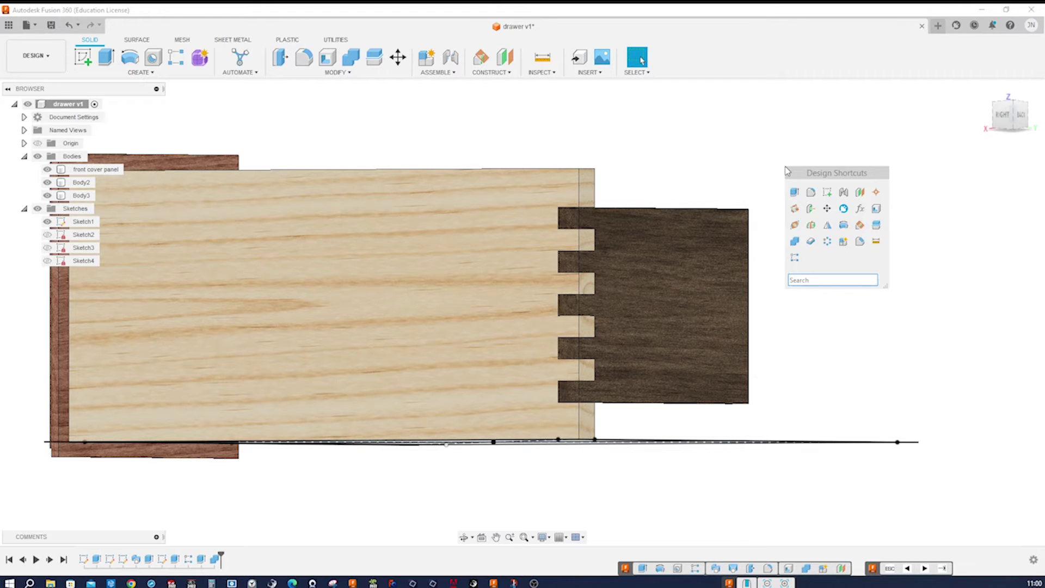
left_click(860, 241)
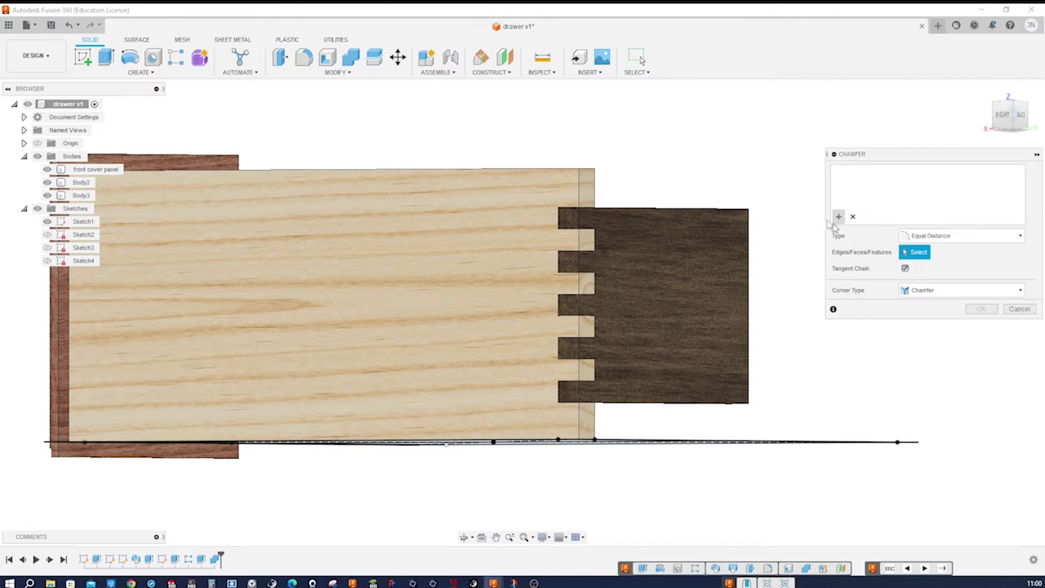
middle_click_drag(616, 129, 614, 195, "shift")
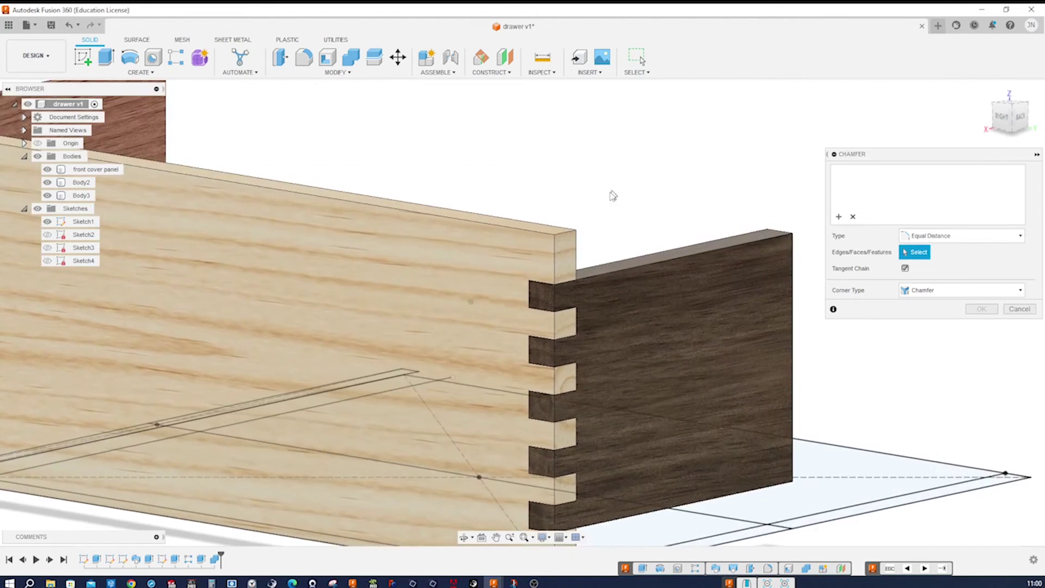
left_click(563, 238)
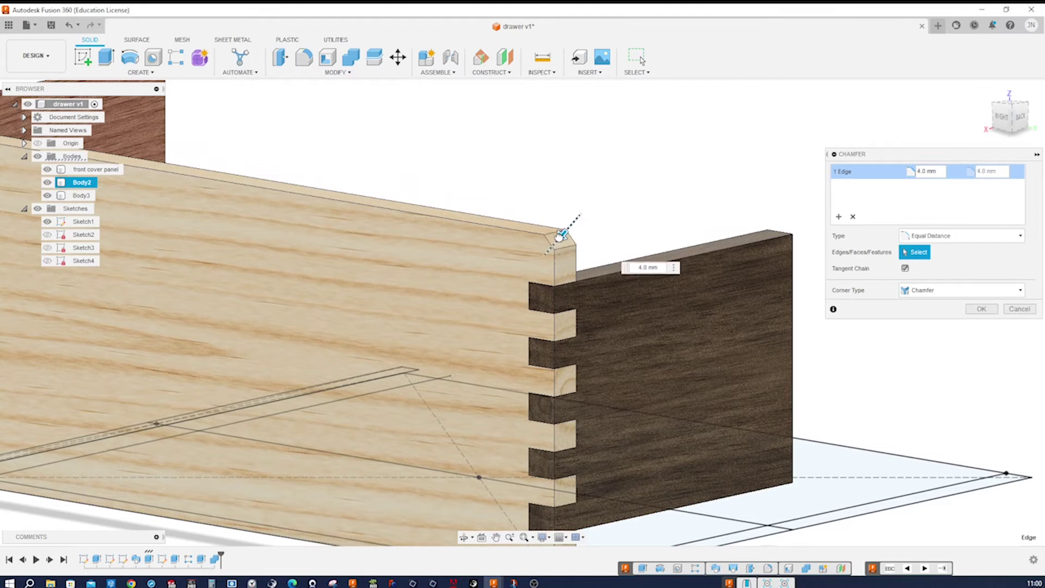
type("8")
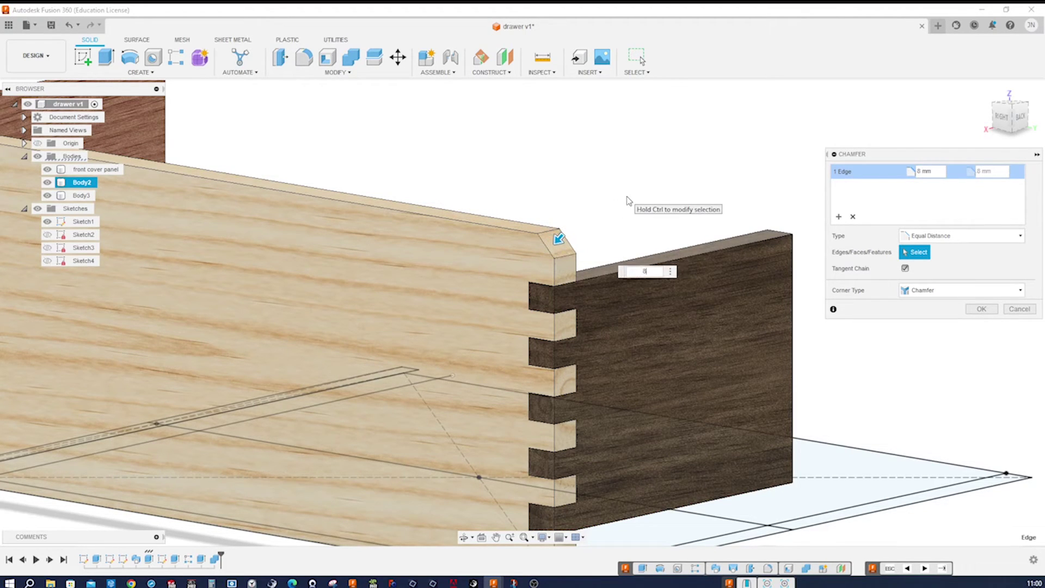
left_click(983, 309)
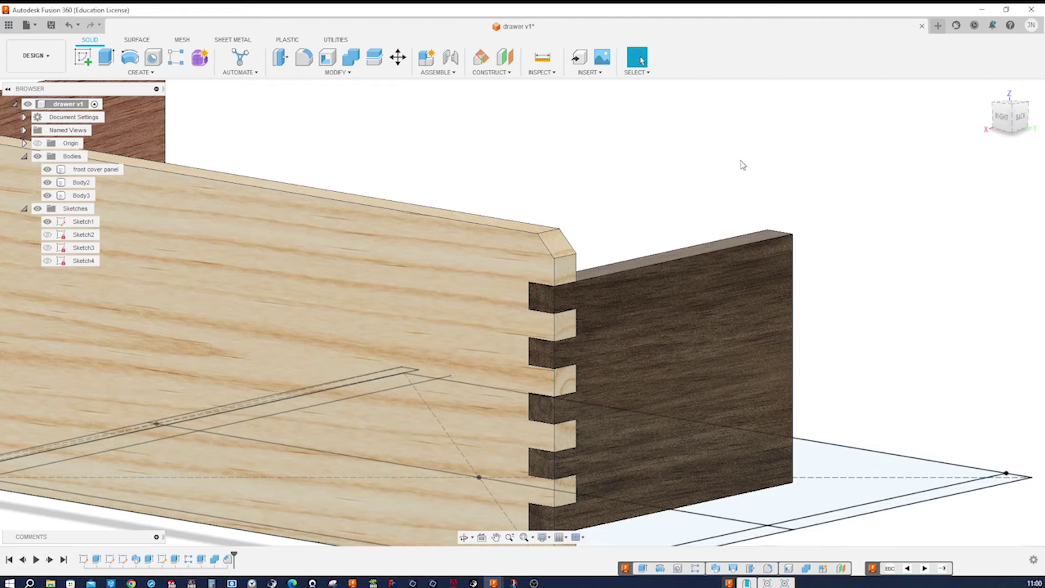
Chamfer the pine side panel's lower rear corner edge with an equal distance of 6 mm.
key("s")
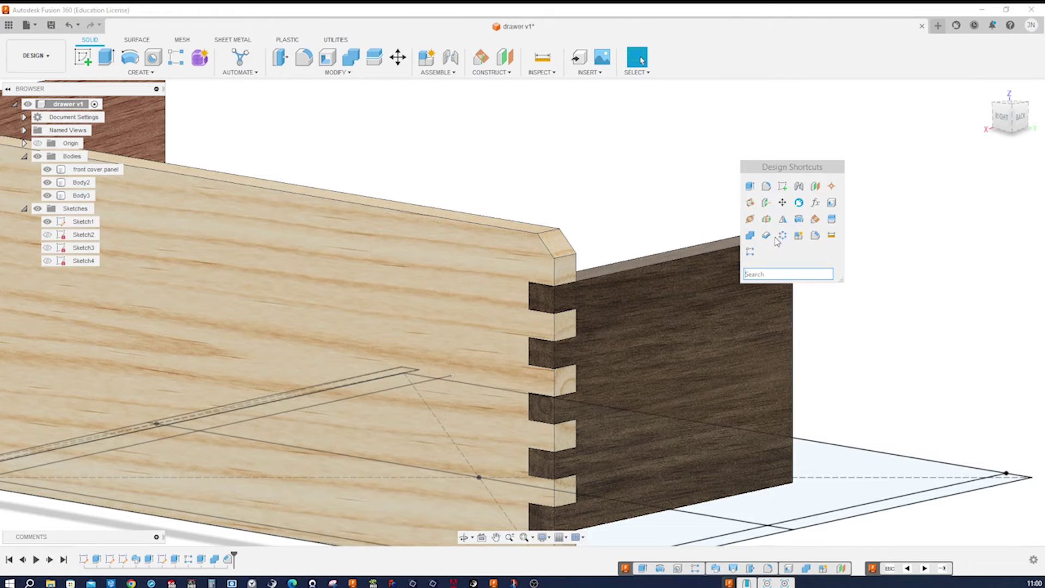
left_click(815, 235)
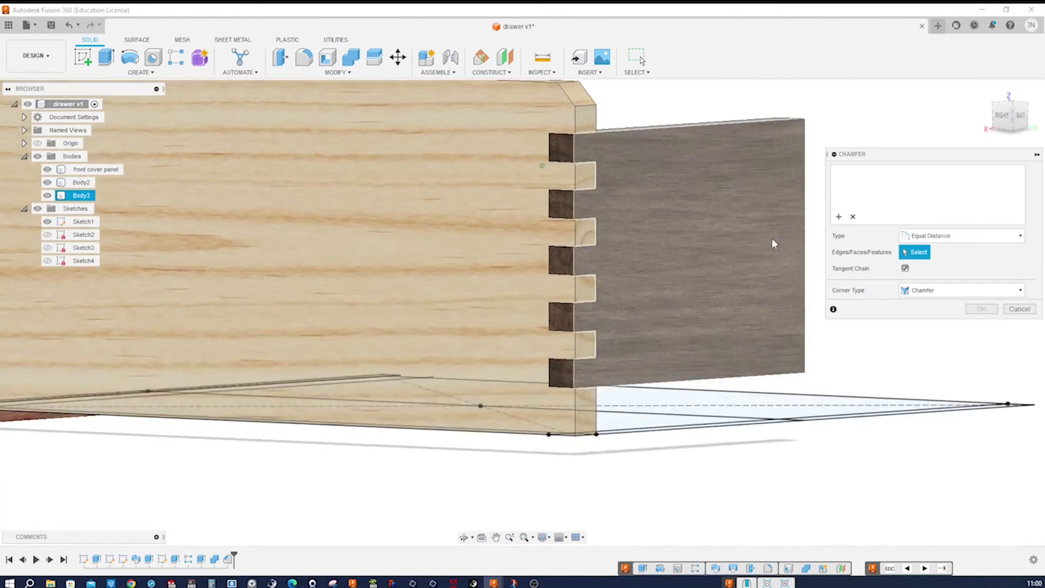
scroll(632, 268, "up", 5)
left_click(632, 268)
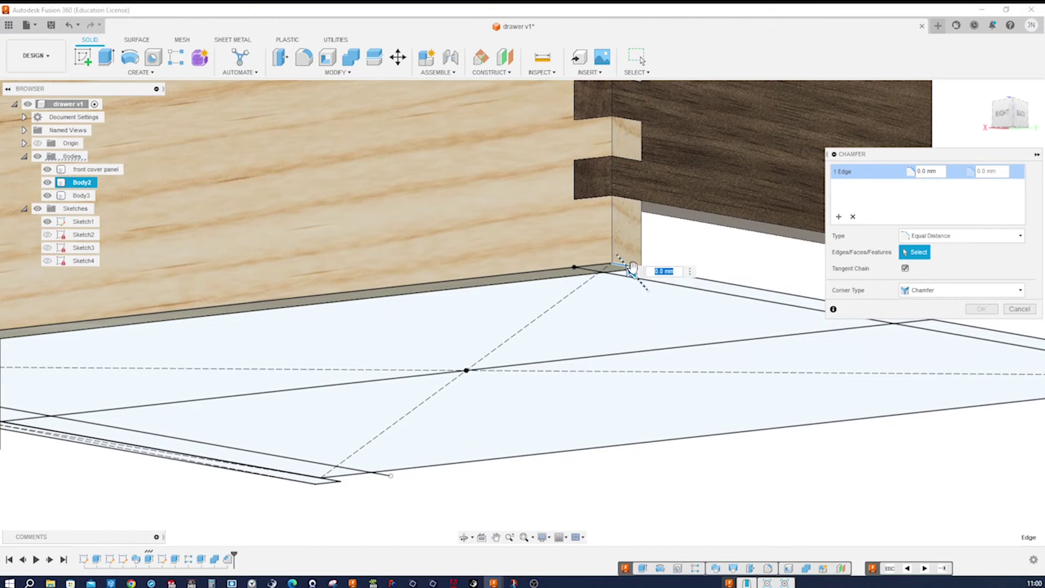
type("6")
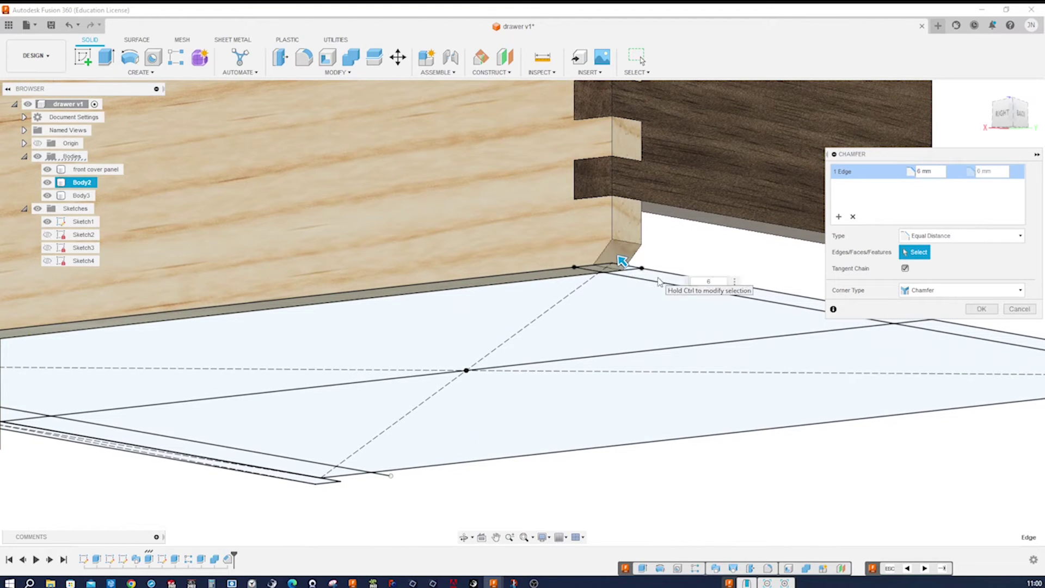
left_click(980, 309)
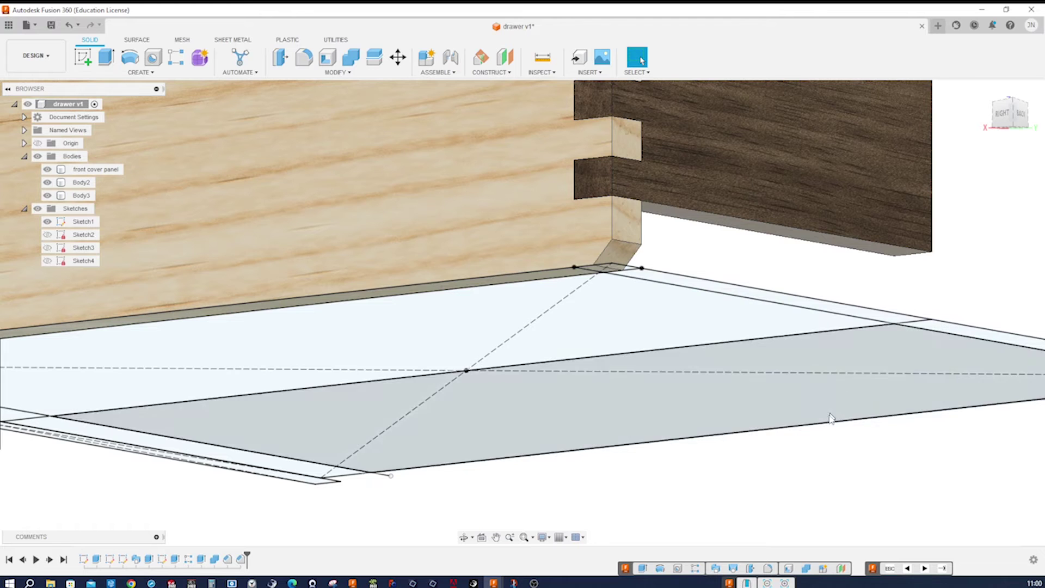
Extrude the two inner front panel profiles of the base sketch up to the side panel's top face as a new body.
scroll(841, 479, "down", 2)
key("F6")
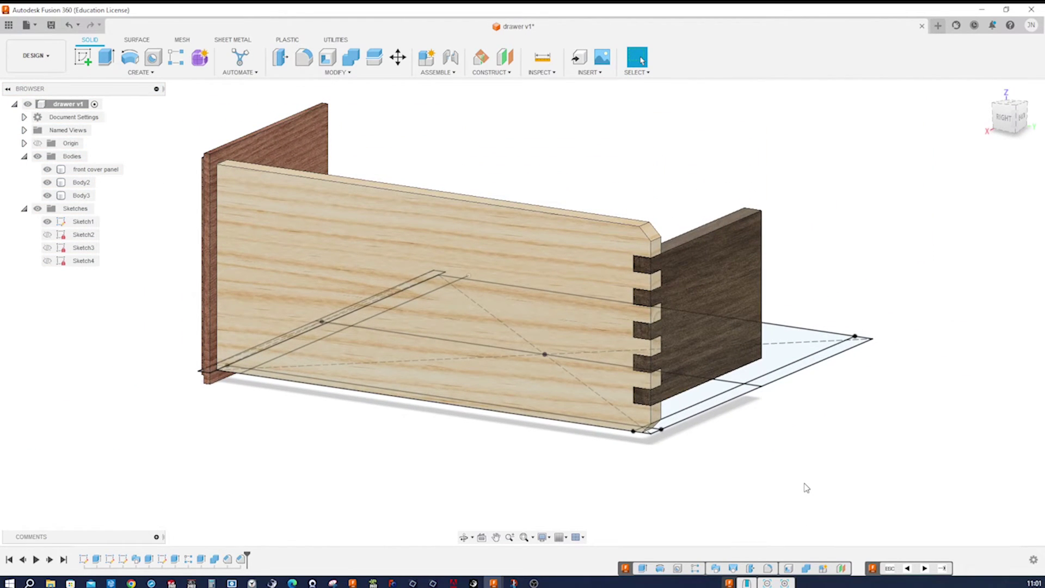
key("e")
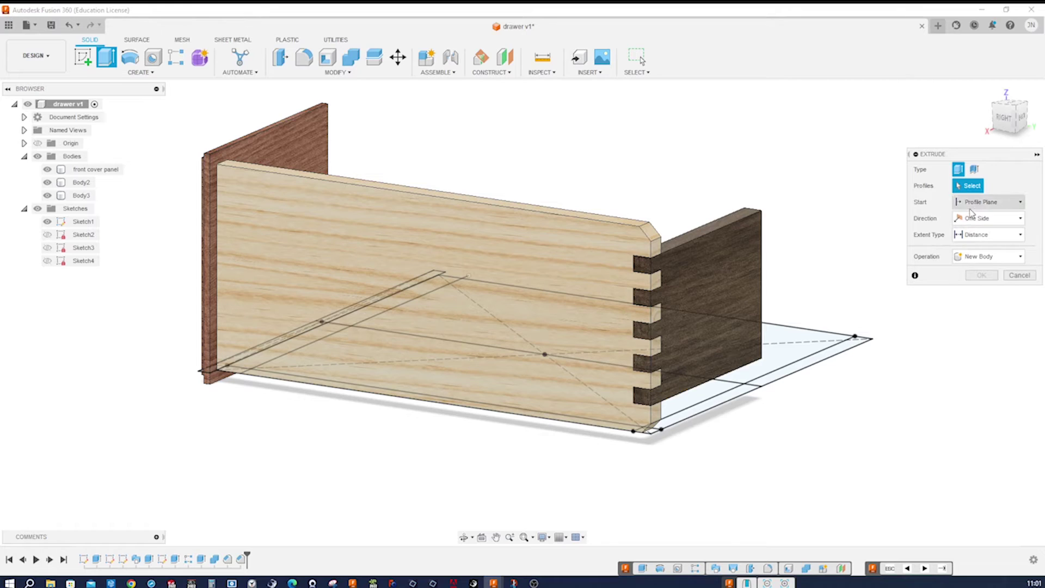
mouse_move(756, 158)
middle_mouse_down("shift")
mouse_move(602, 158)
mouse_move(443, 218)
mouse_move(361, 207)
mouse_move(241, 349)
mouse_move(231, 376)
mouse_move(237, 308)
mouse_move(224, 236)
middle_mouse_up("shift")
left_click(361, 207)
left_click(220, 235)
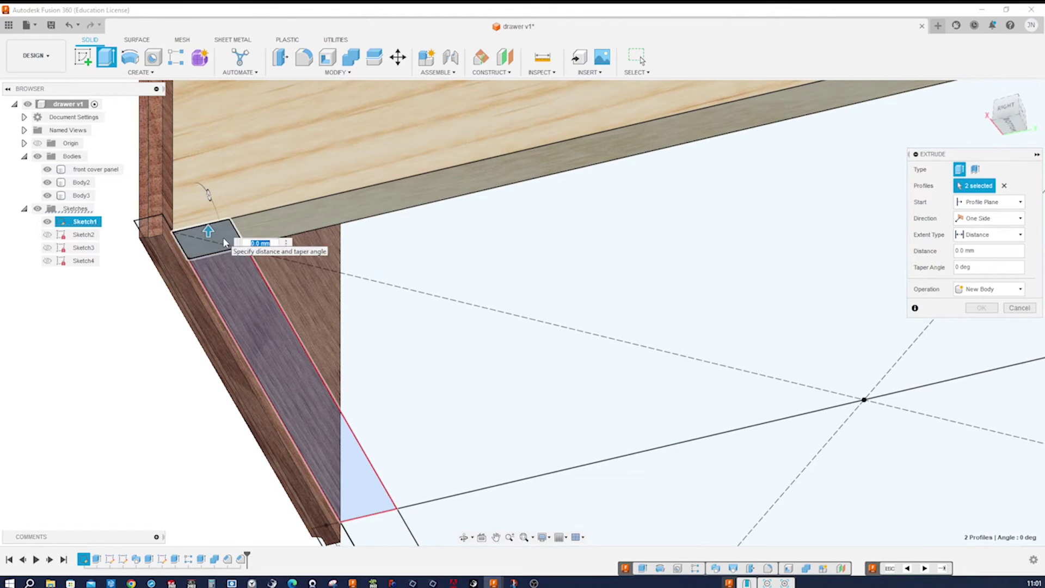
mouse_move(467, 357)
middle_mouse_down("shift")
mouse_move(612, 387)
mouse_move(642, 381)
middle_mouse_up("shift")
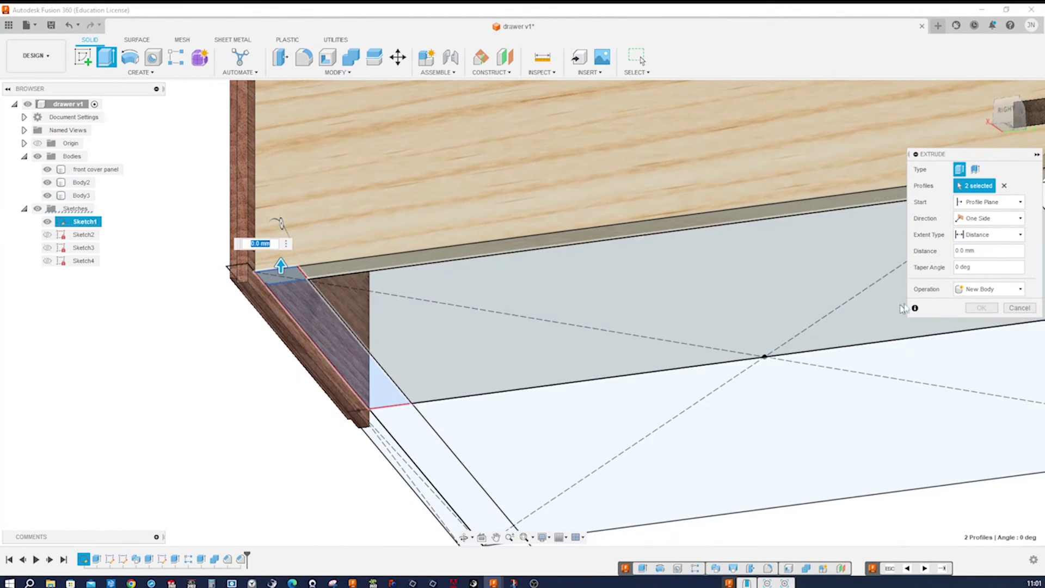
left_click(996, 235)
left_click(980, 256)
middle_click_drag(773, 251, 282, 264, "shift")
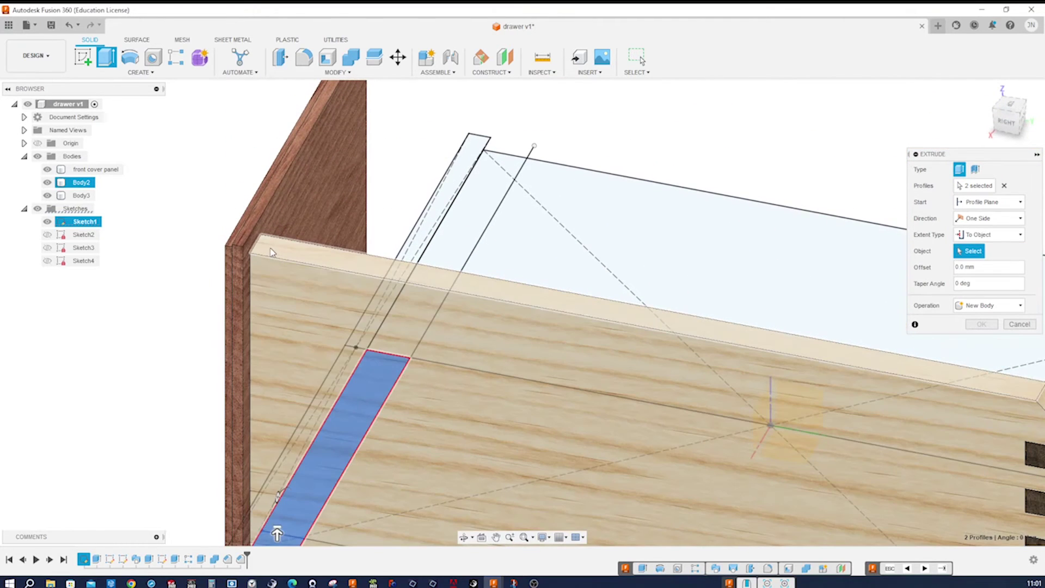
left_click(270, 251)
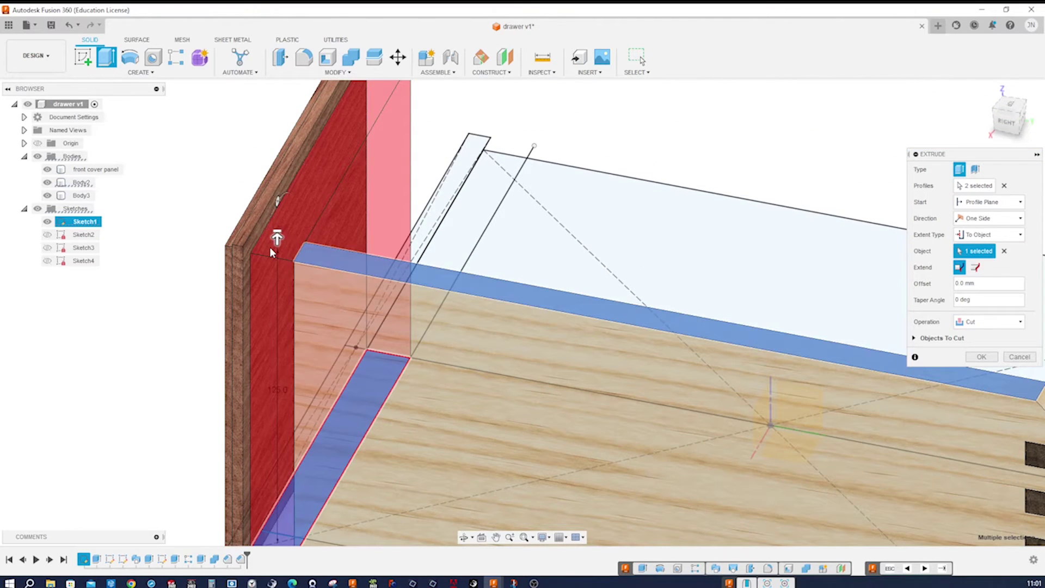
left_click(1027, 327)
left_click(996, 368)
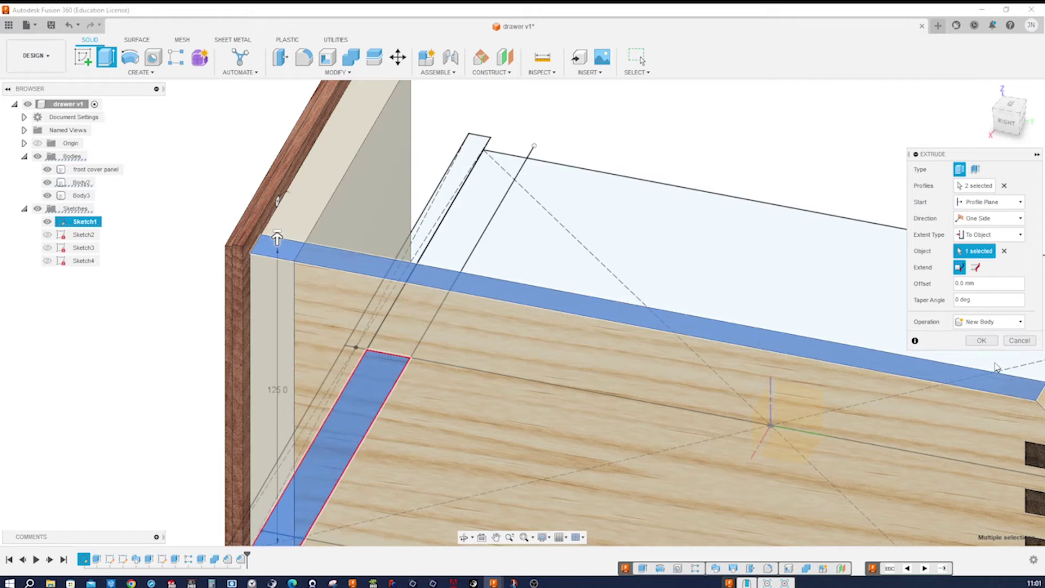
left_click(981, 341)
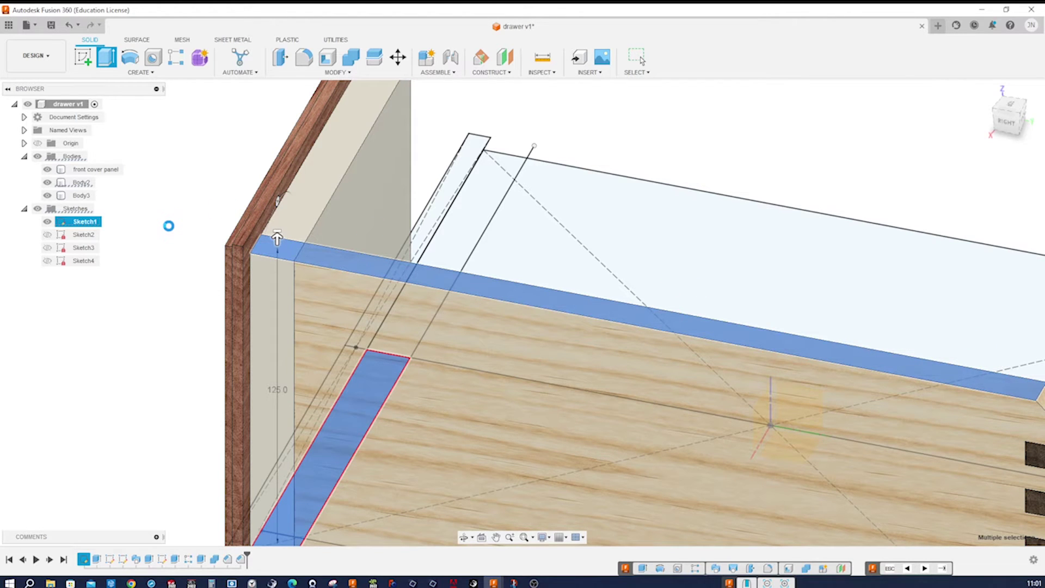
Identify Body2 by toggling its visibility and rename it as side panel.
key("F6")
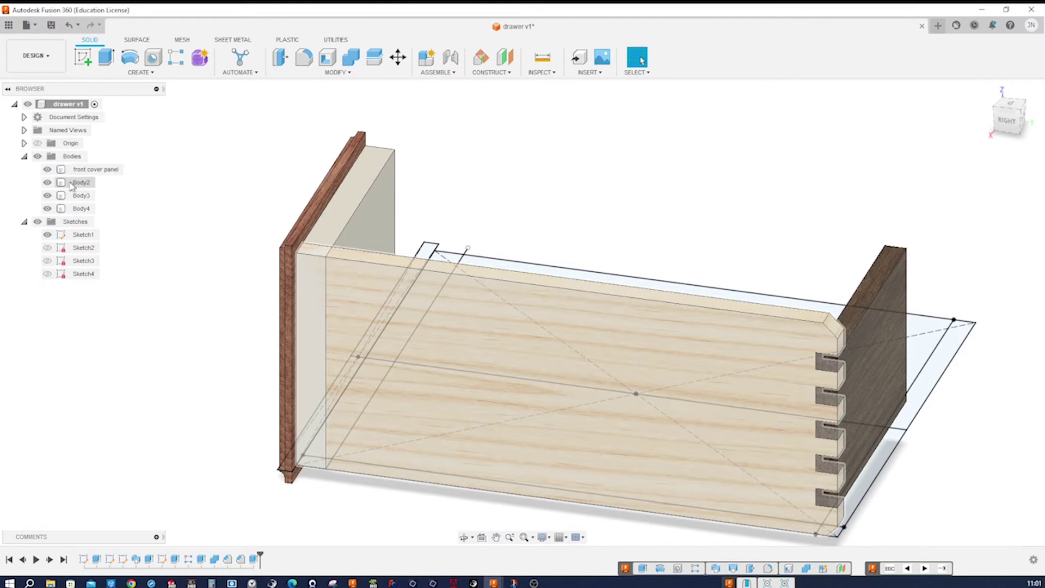
left_click(48, 182)
left_click(48, 182)
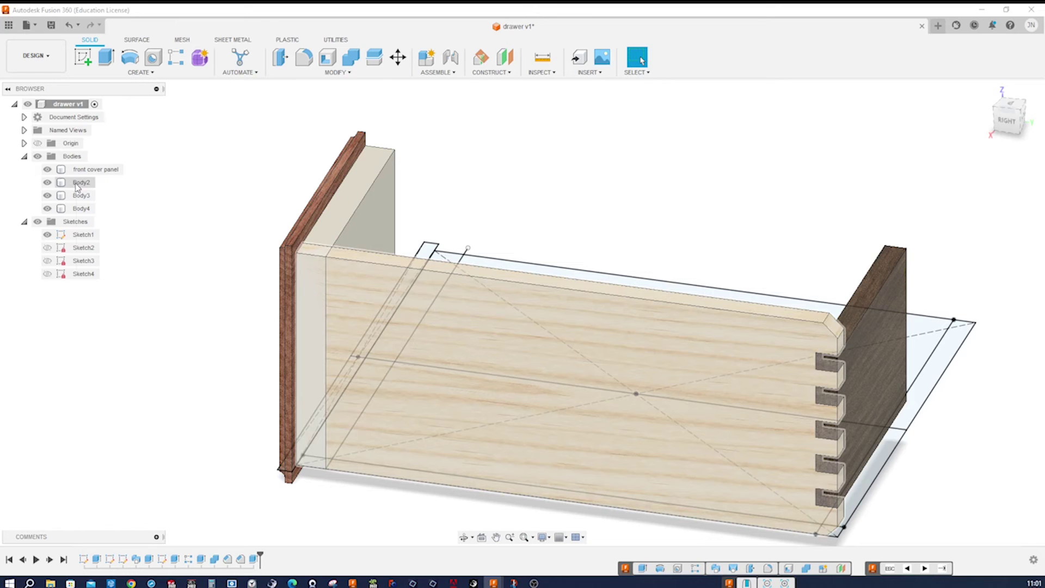
right_click(78, 186)
left_click(113, 370)
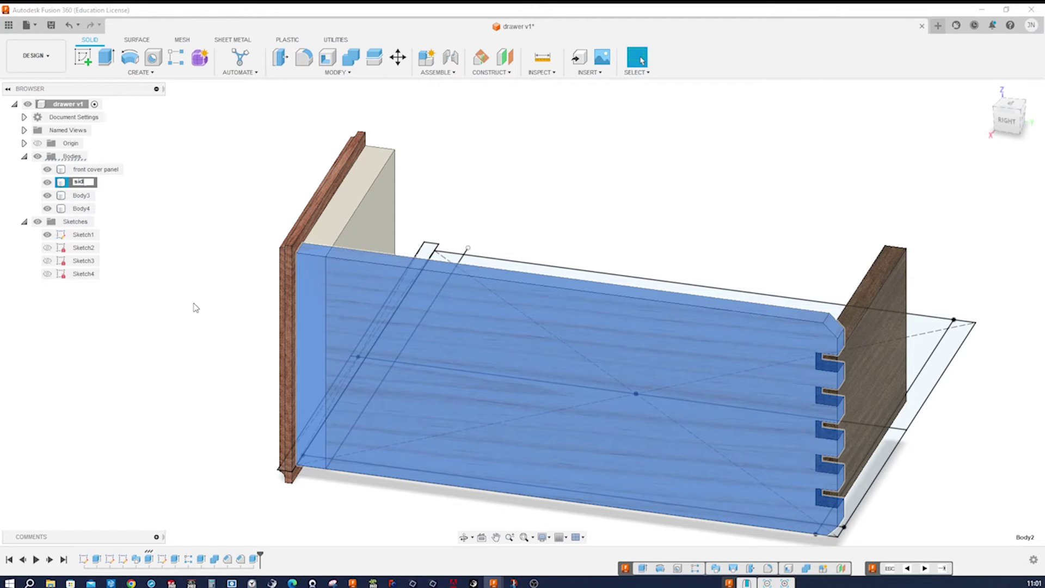
key("Return")
Identify Body3 by toggling its visibility and rename it as back panel.
left_click(47, 195)
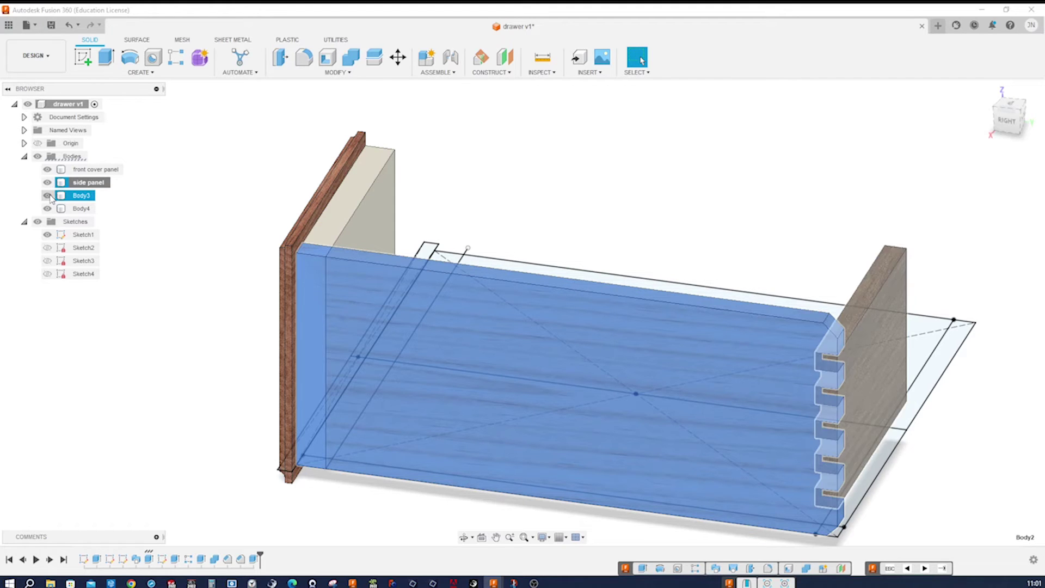
left_click(48, 195)
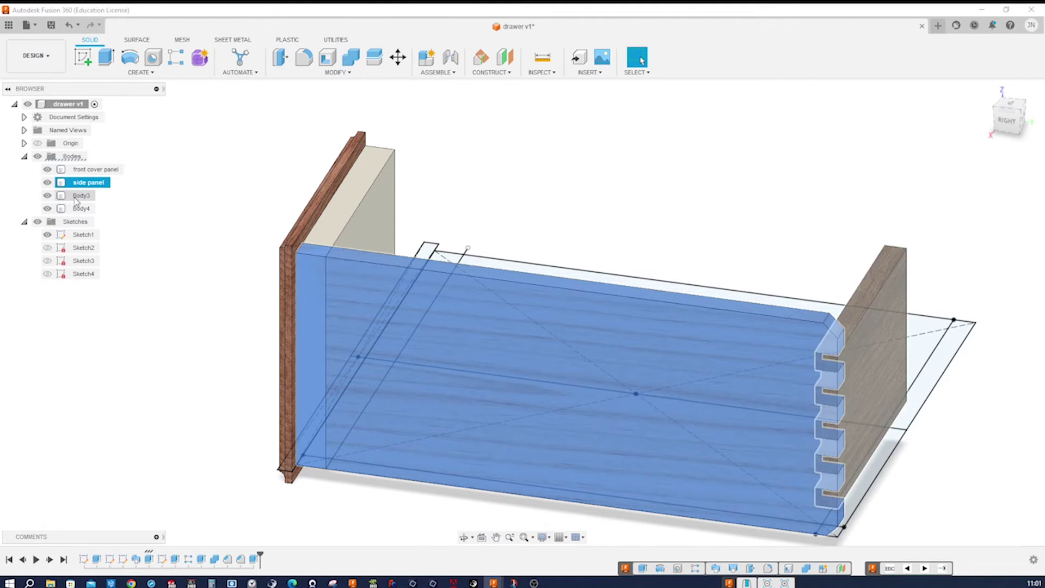
right_click(76, 197)
left_click(101, 379)
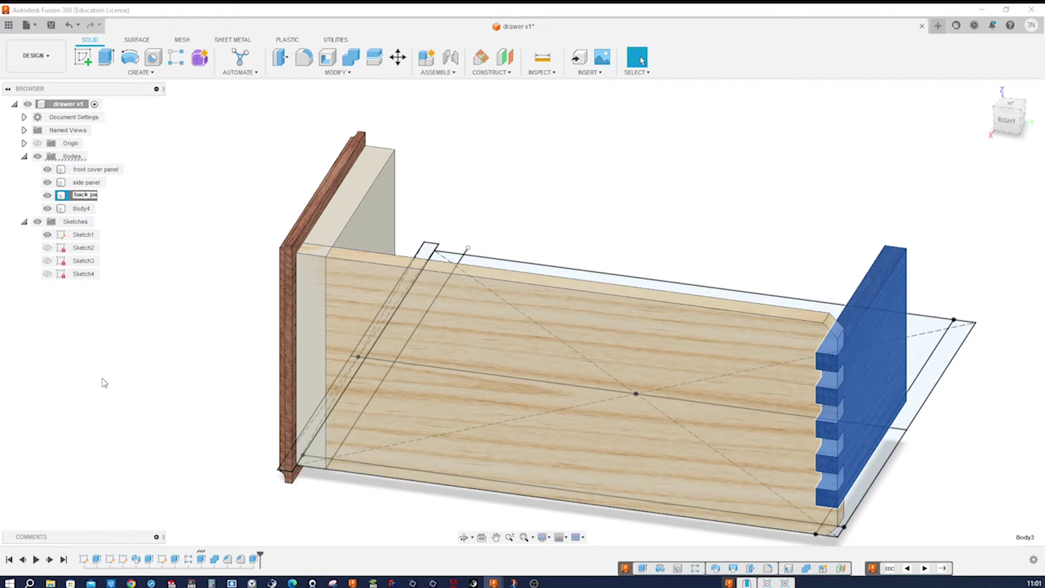
key("Return")
Identify Body4 by toggling its visibility and rename it as front panel.
left_click(48, 209)
left_click(48, 209)
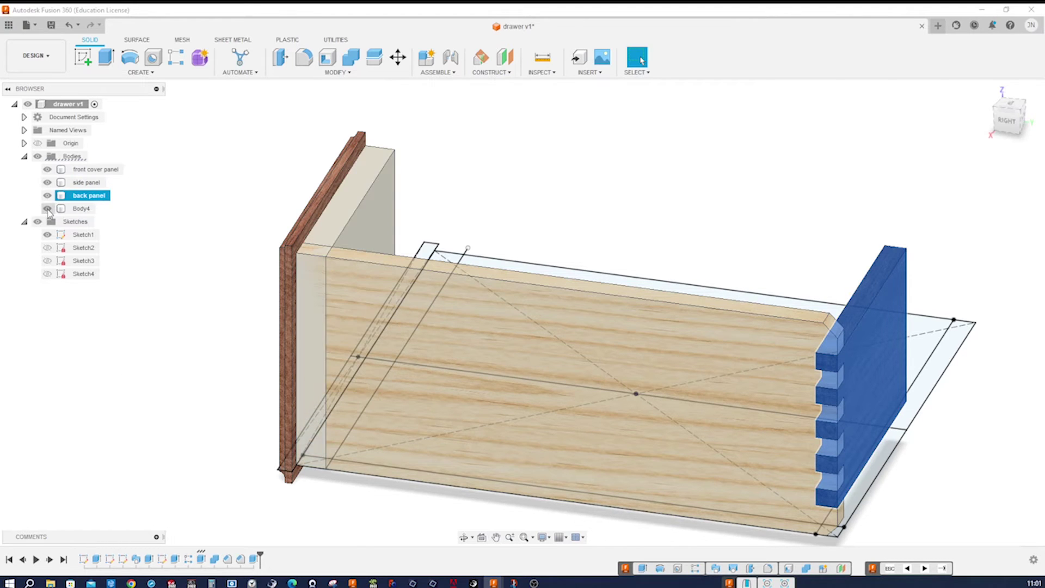
right_click(76, 213)
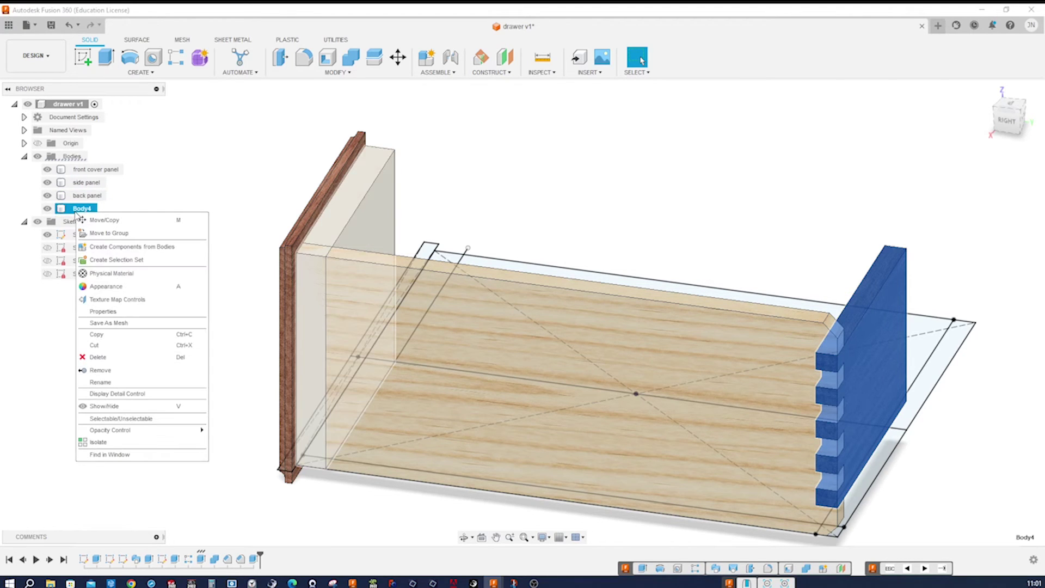
left_click(113, 382)
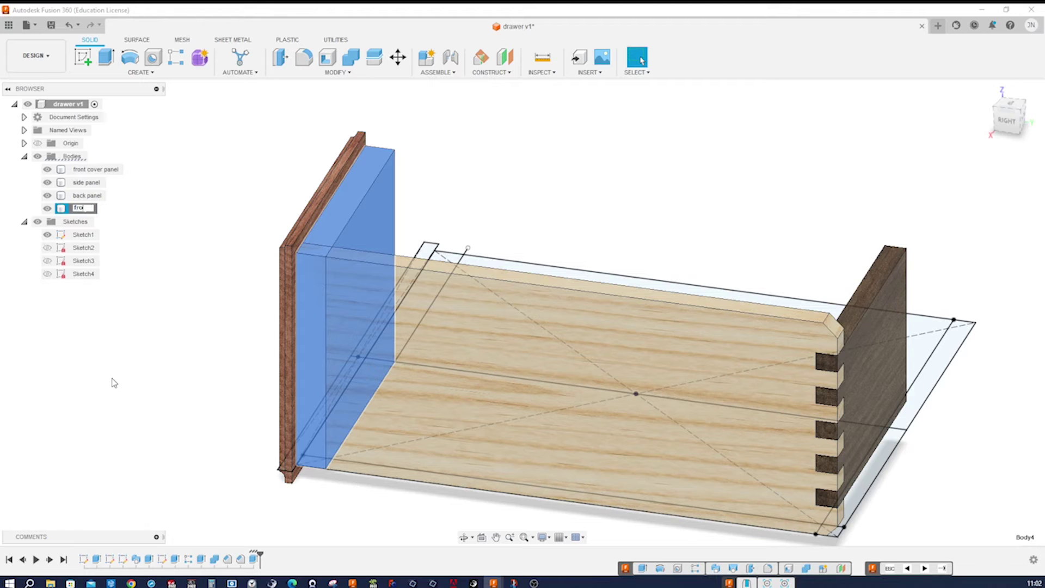
type("front panel")
key("Return")
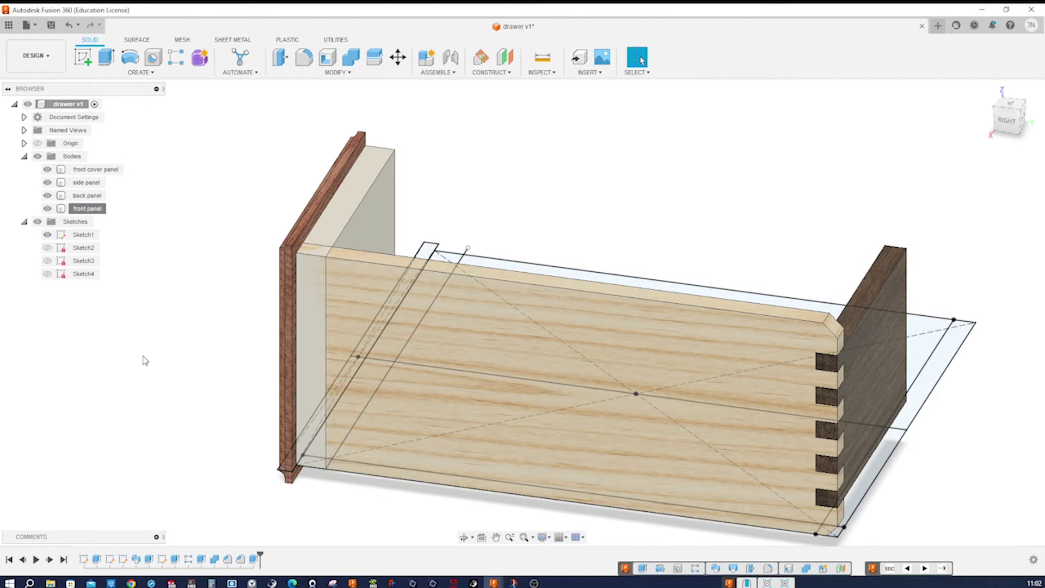
Apply the walnut appearance already used in this design to the inner front panel.
key("a")
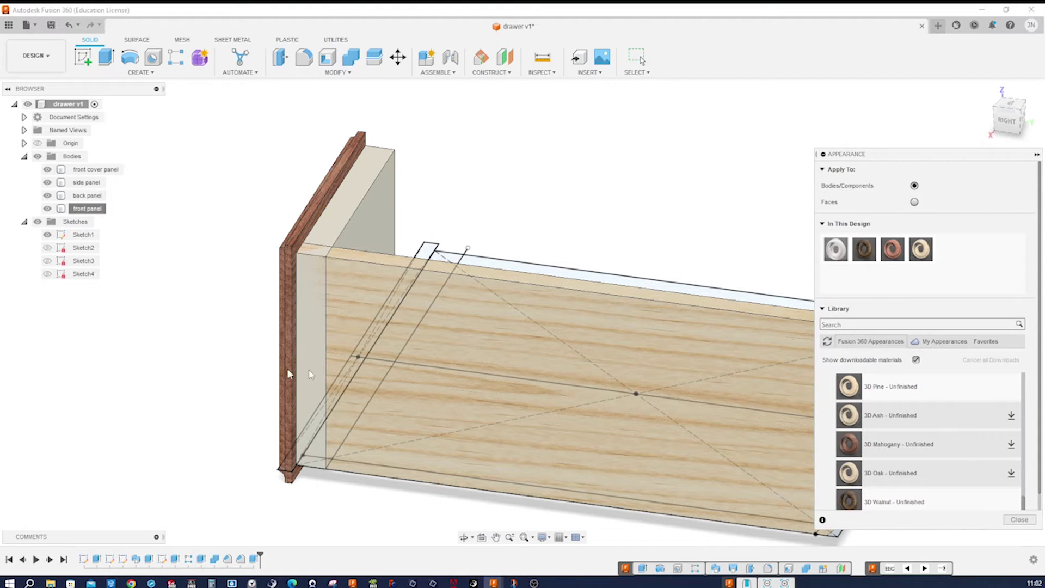
left_click_drag(864, 249, 397, 228)
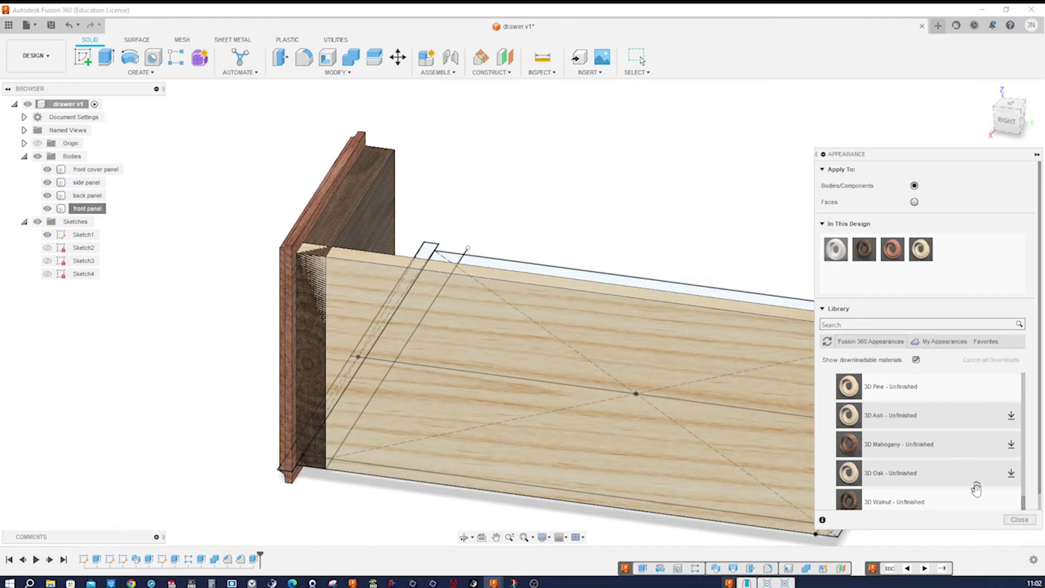
left_click(1020, 520)
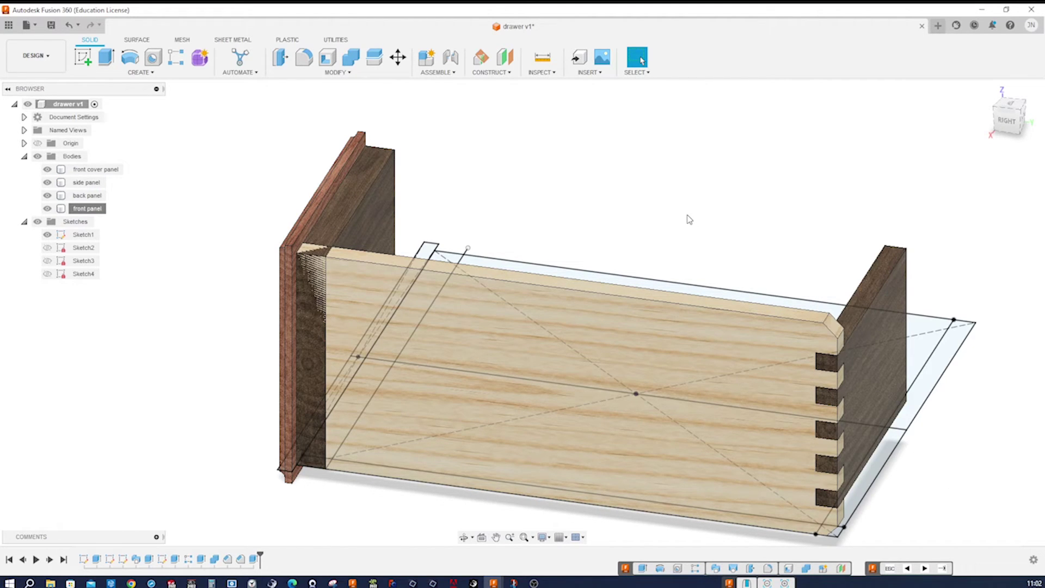
Hide the side panel and show Sketch4 with the joint profile on the front panel's end.
left_click(47, 183)
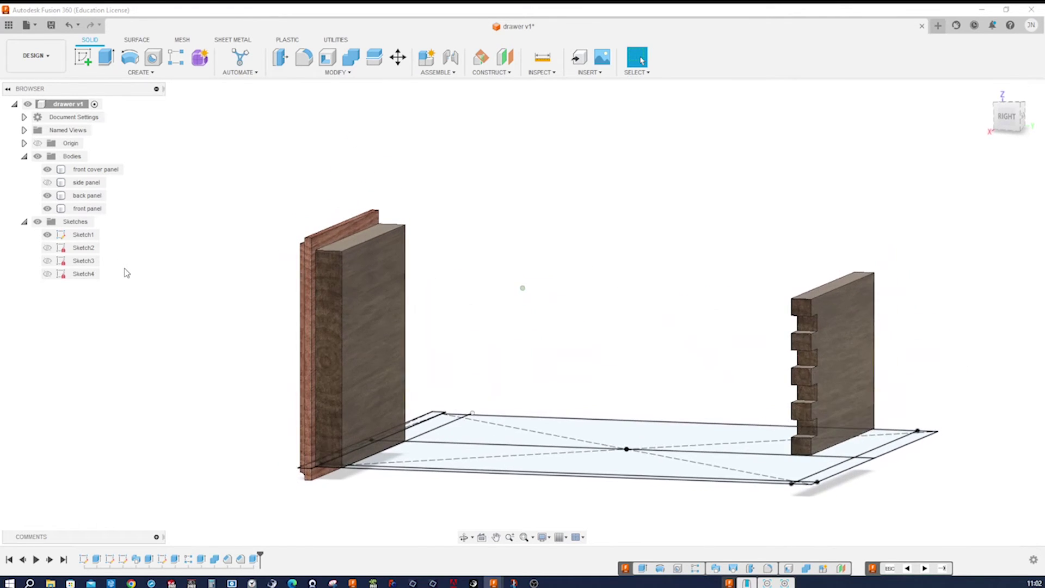
left_click(50, 277)
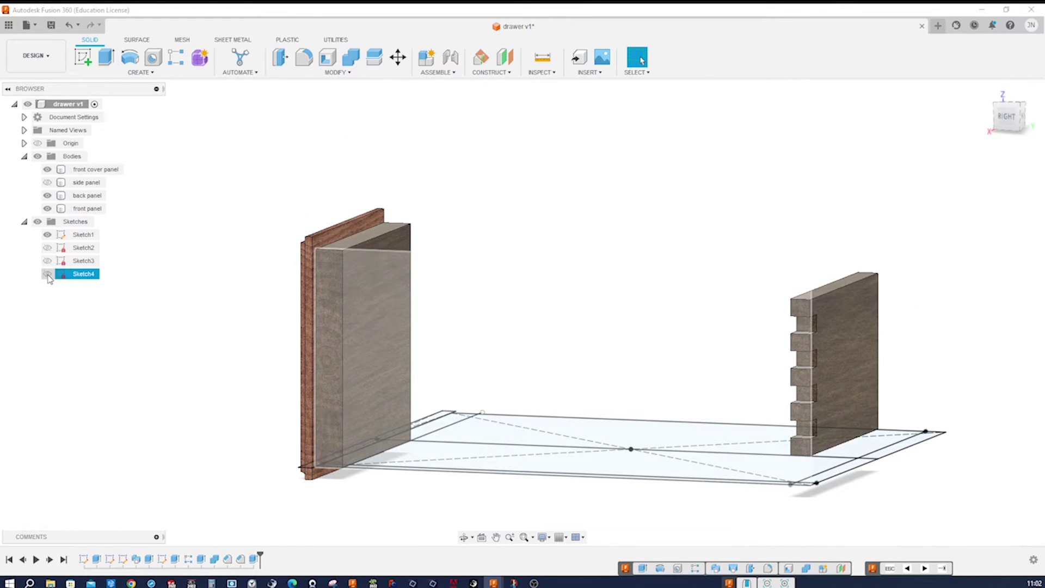
left_click(48, 275)
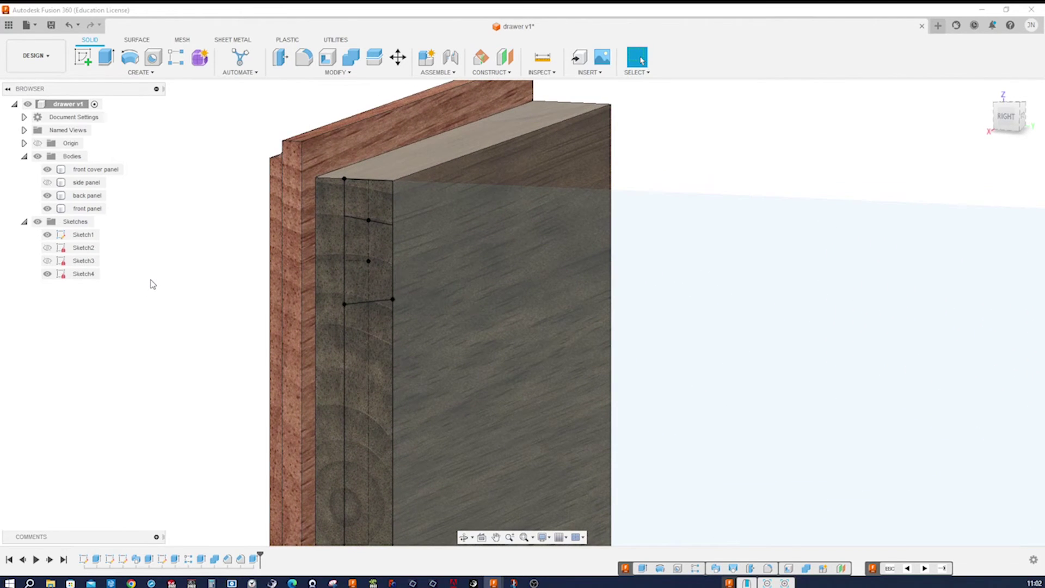
Extrude-cut the Sketch4 joint profile into the front panel, using the To Object extent up to the base sketch point at the panel's lower corner.
key("e")
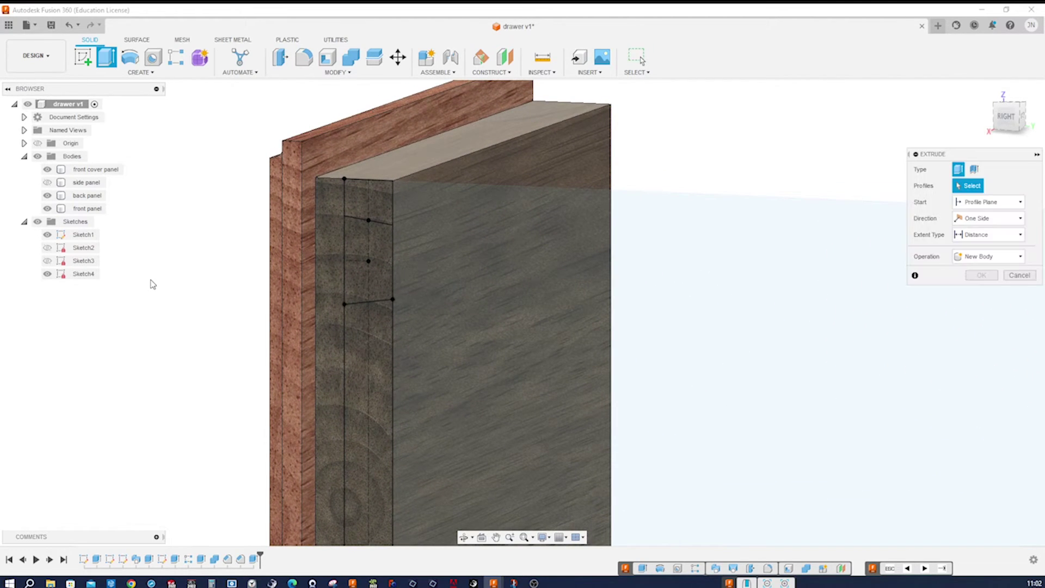
left_click(352, 263)
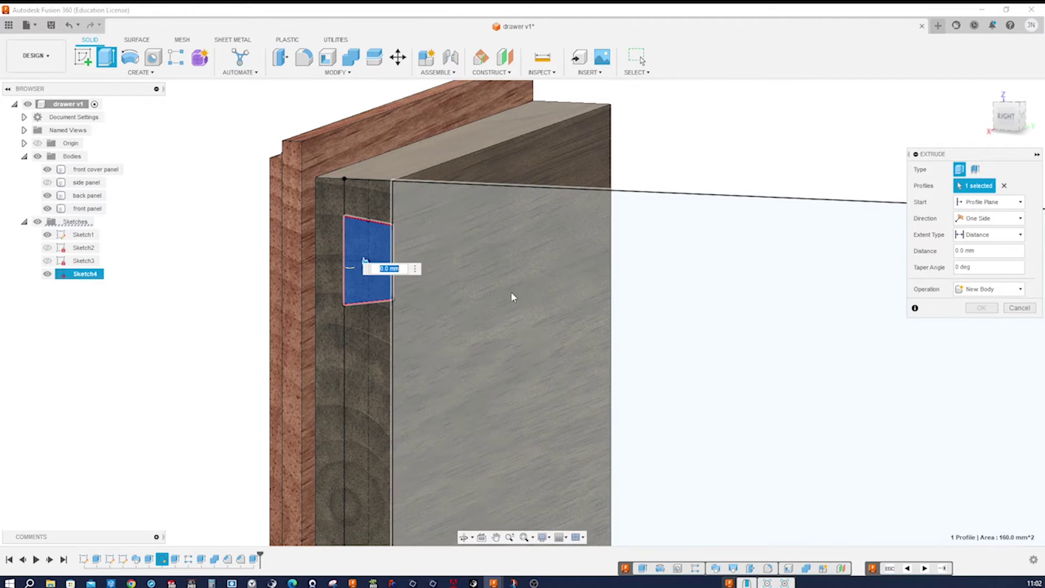
mouse_move(354, 265)
middle_mouse_down("shift")
mouse_move(361, 260)
mouse_move(342, 251)
middle_mouse_up("shift")
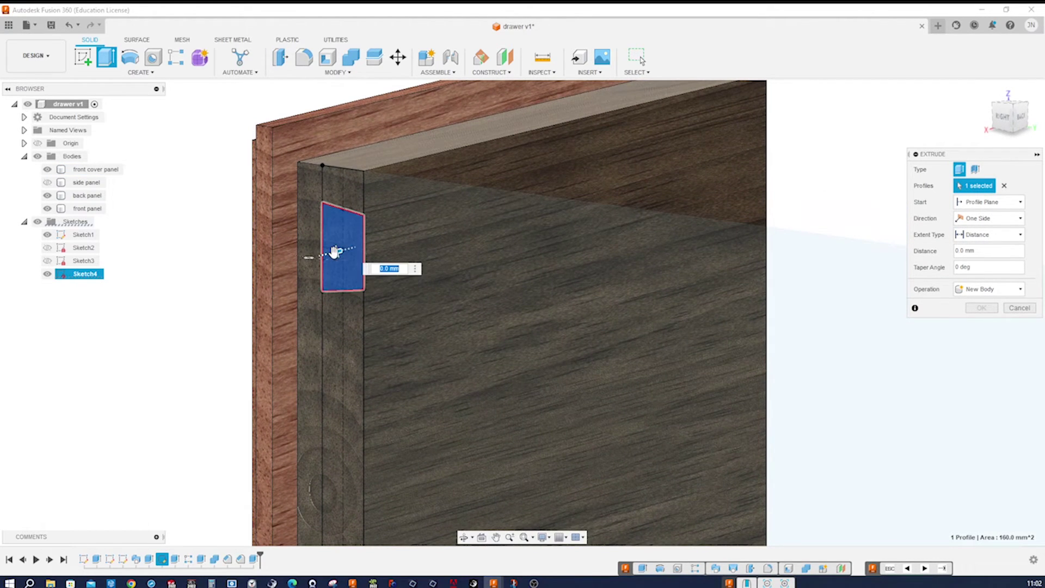
left_click_drag(342, 252, 376, 246)
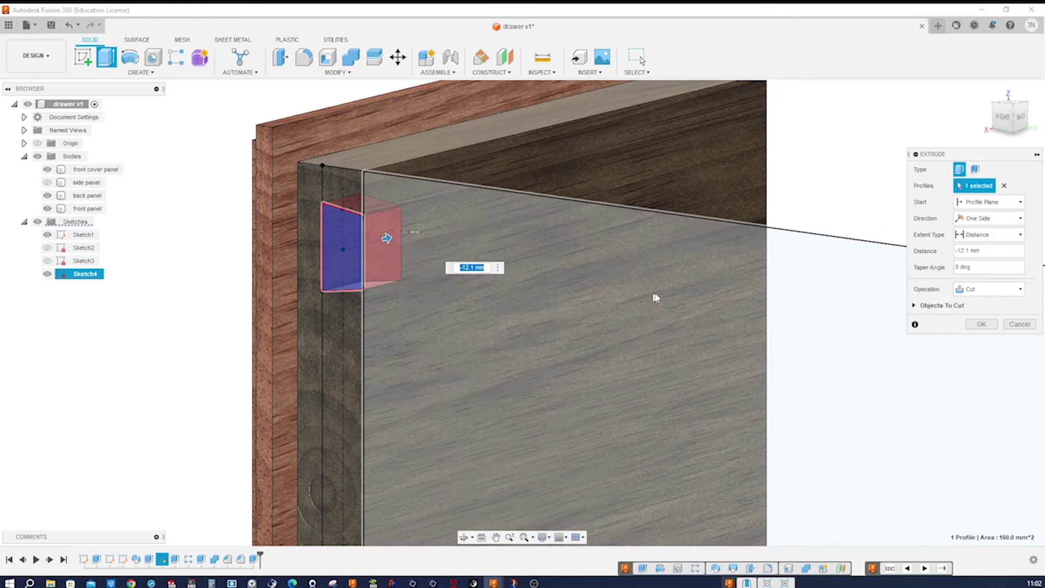
left_click(1020, 234)
left_click(979, 259)
middle_click_drag(707, 283, 545, 314, "shift")
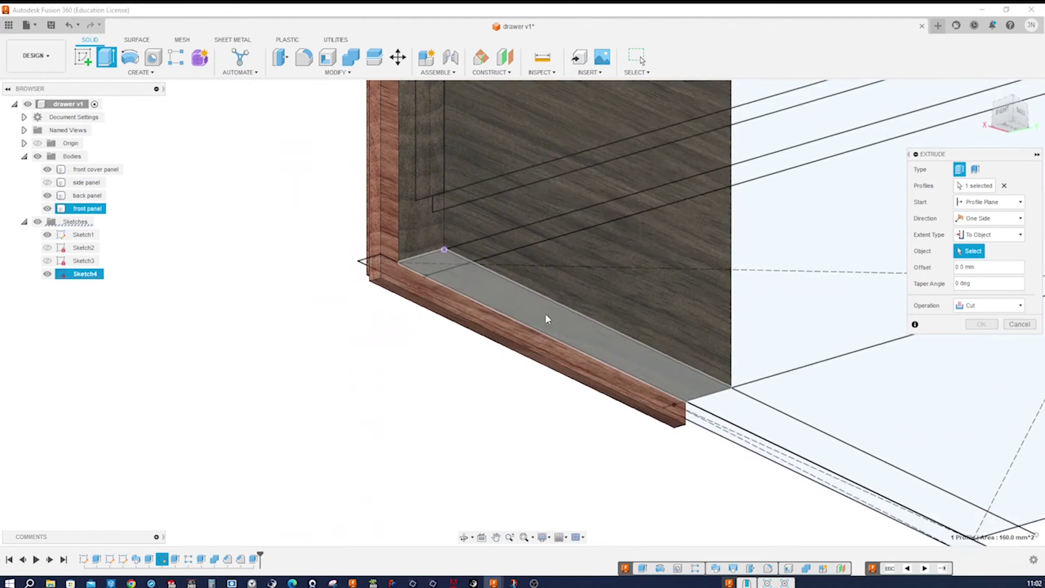
left_click(434, 285)
left_click(424, 276)
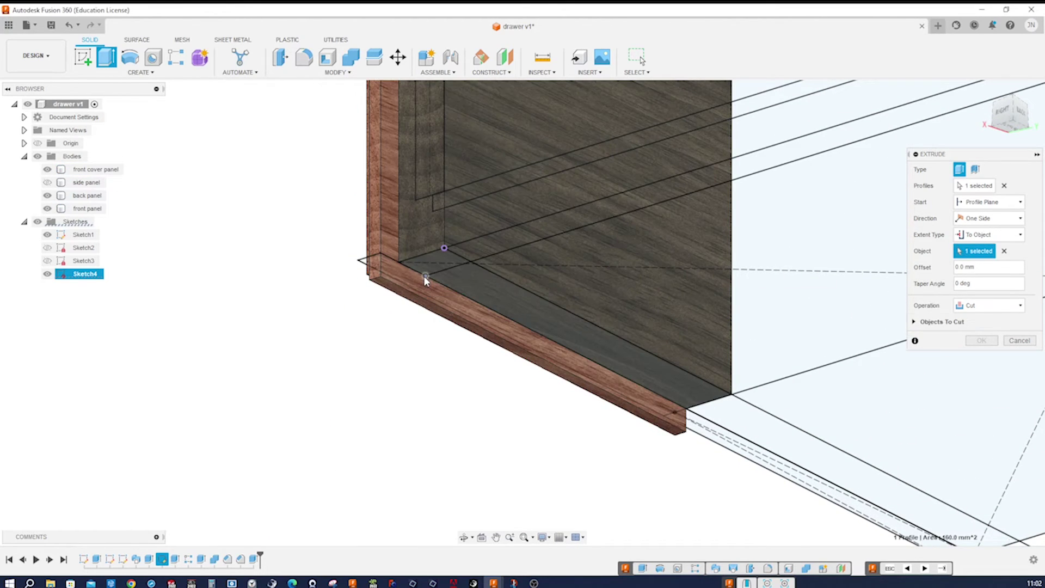
middle_click_drag(496, 422, 555, 424, "shift")
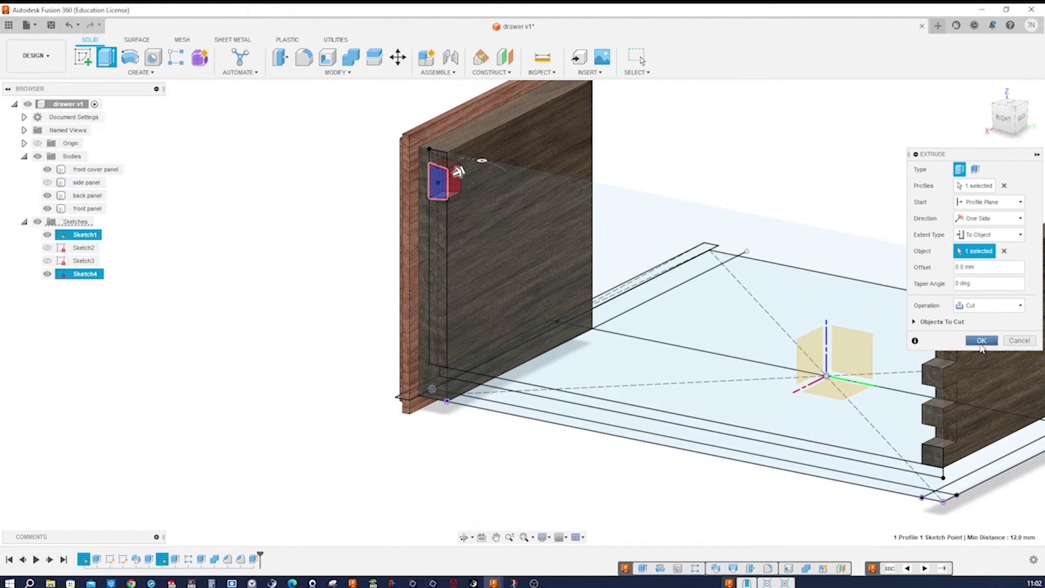
left_click(981, 343)
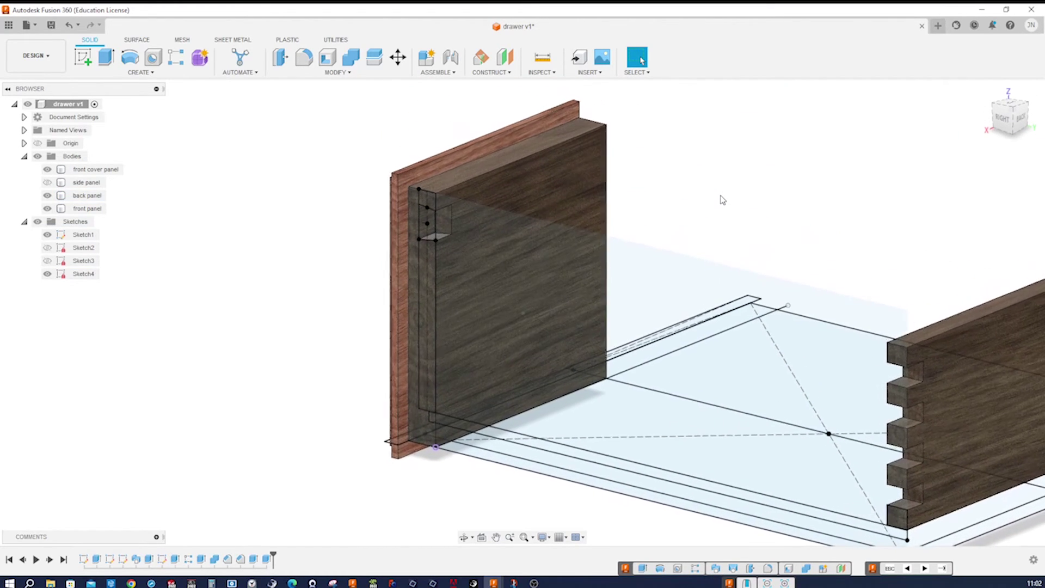
Hide Sketch4 so only the joint socket cut remains displayed on the front panel.
scroll(734, 218, "up", 5)
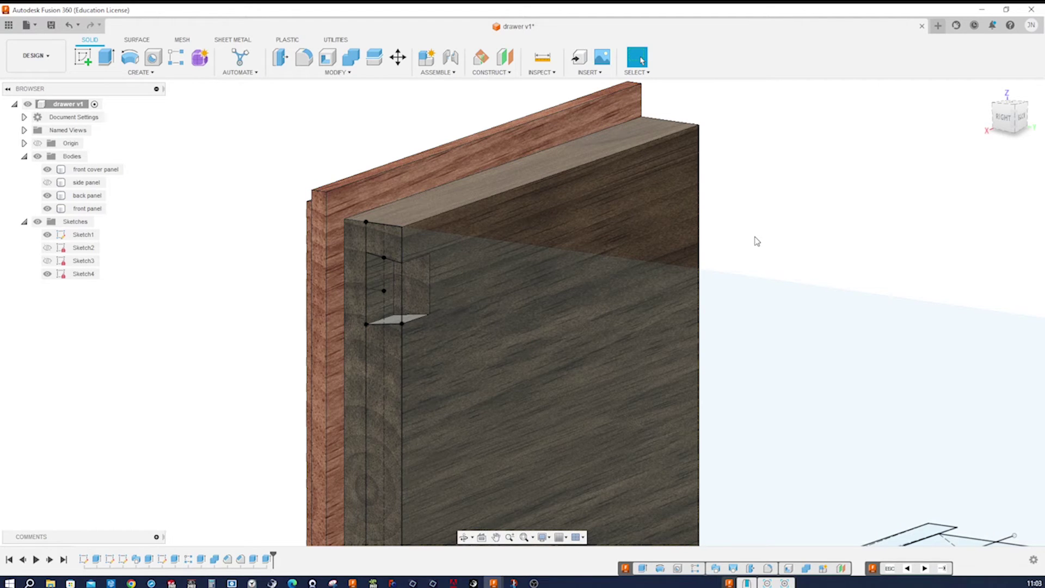
left_click(61, 274)
left_click(48, 275)
Pattern the front panel's socket cut down its vertical edge as a rectangular feature pattern with quantity 4 and 30 mm spacing.
key("s")
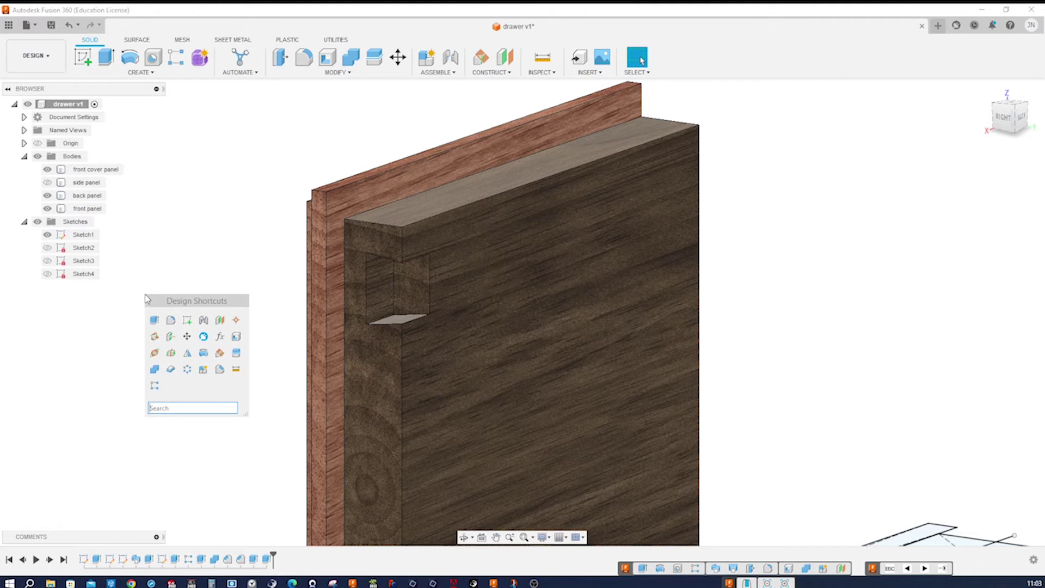
left_click(162, 387)
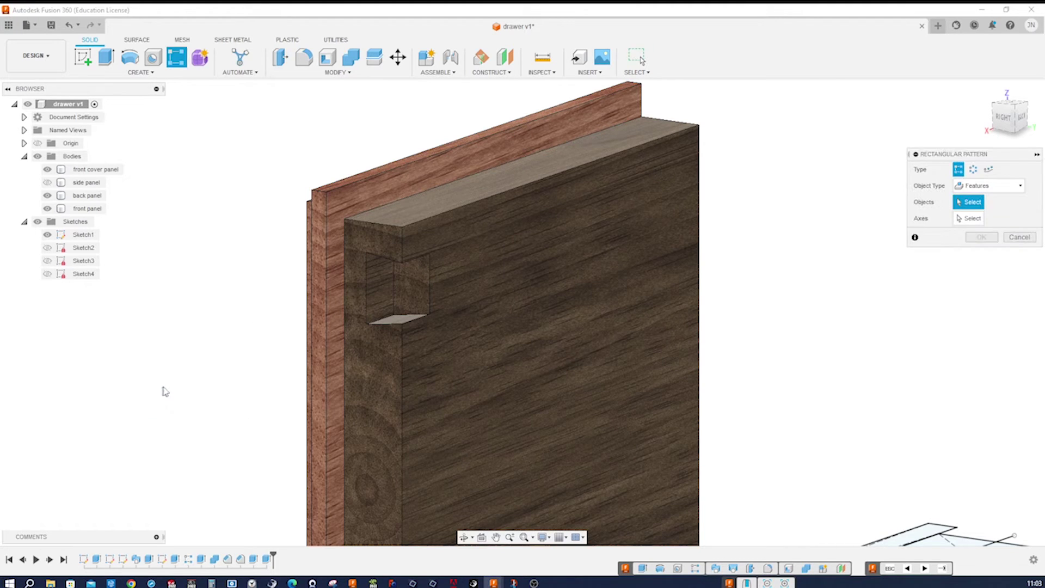
left_click(420, 293)
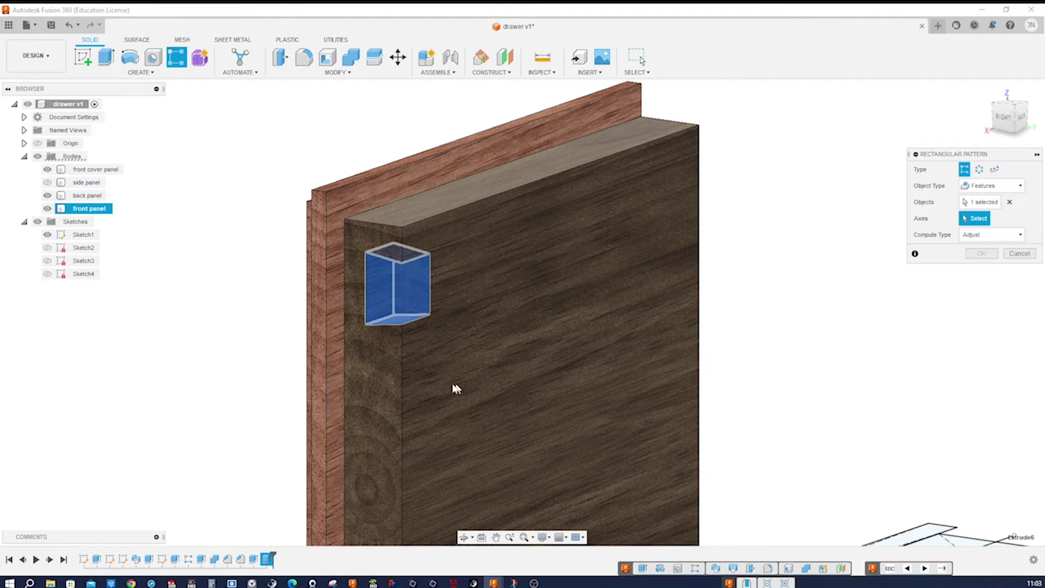
left_click(404, 393)
scroll(828, 367, "down", 3)
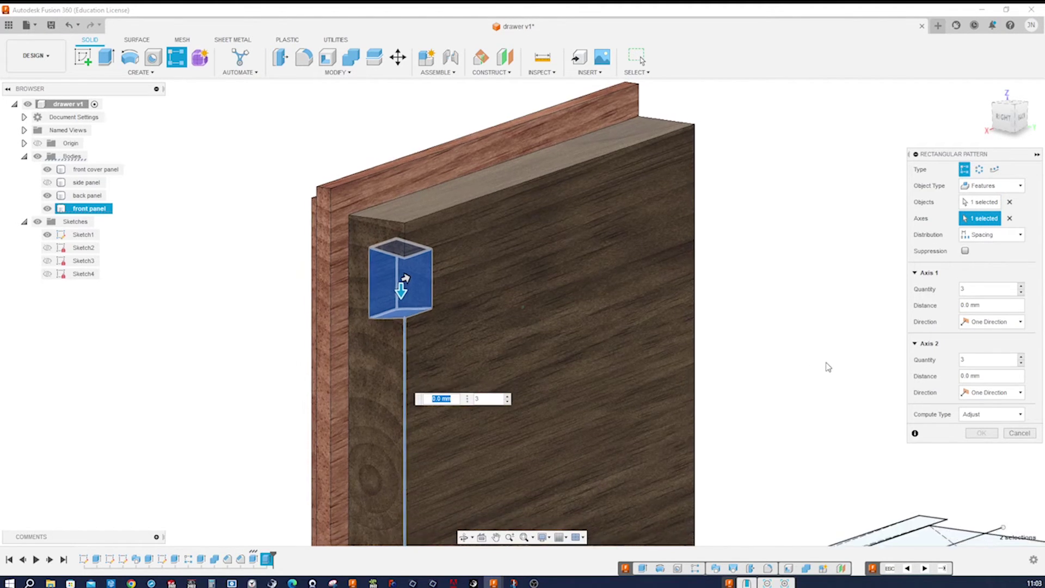
middle_click_drag(892, 465, 891, 348)
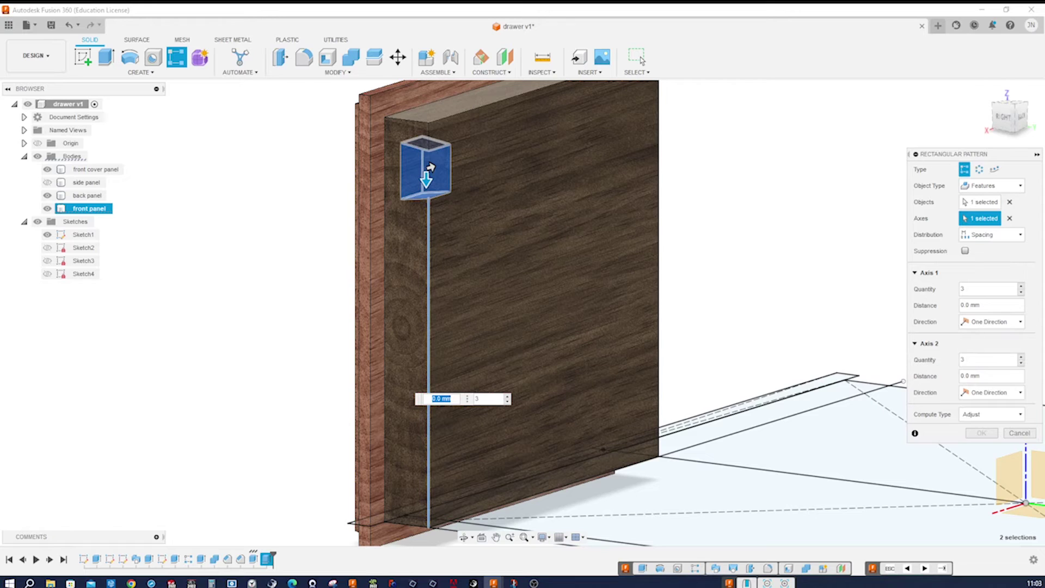
left_click(1021, 287)
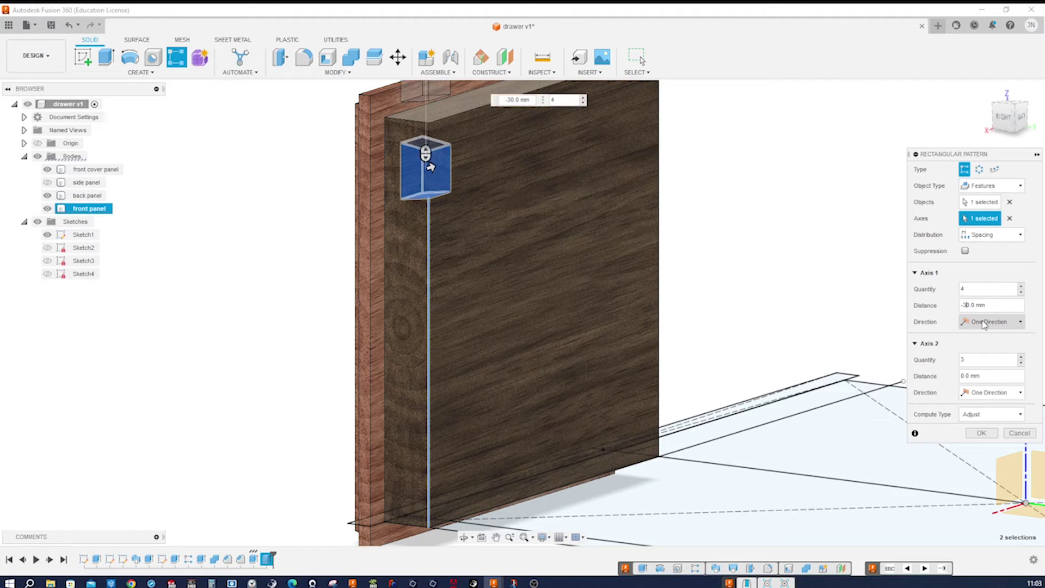
scroll(858, 296, "down", 3)
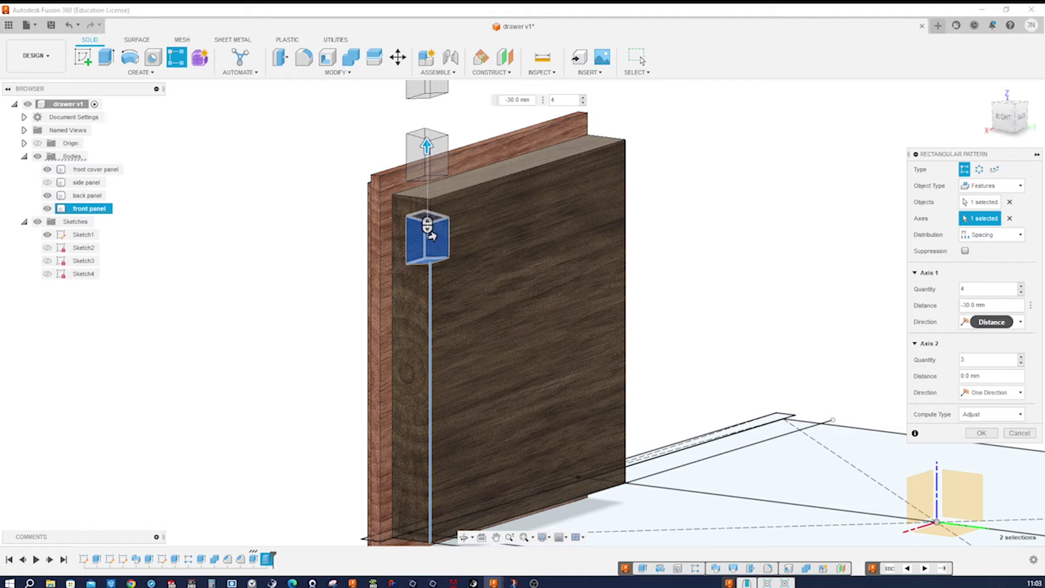
left_click(964, 320)
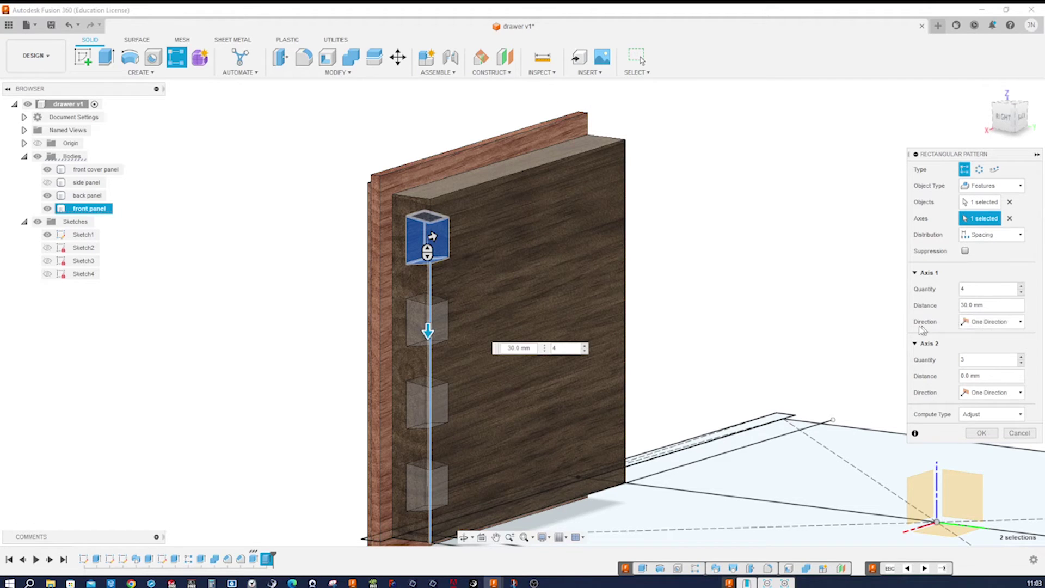
left_click(982, 432)
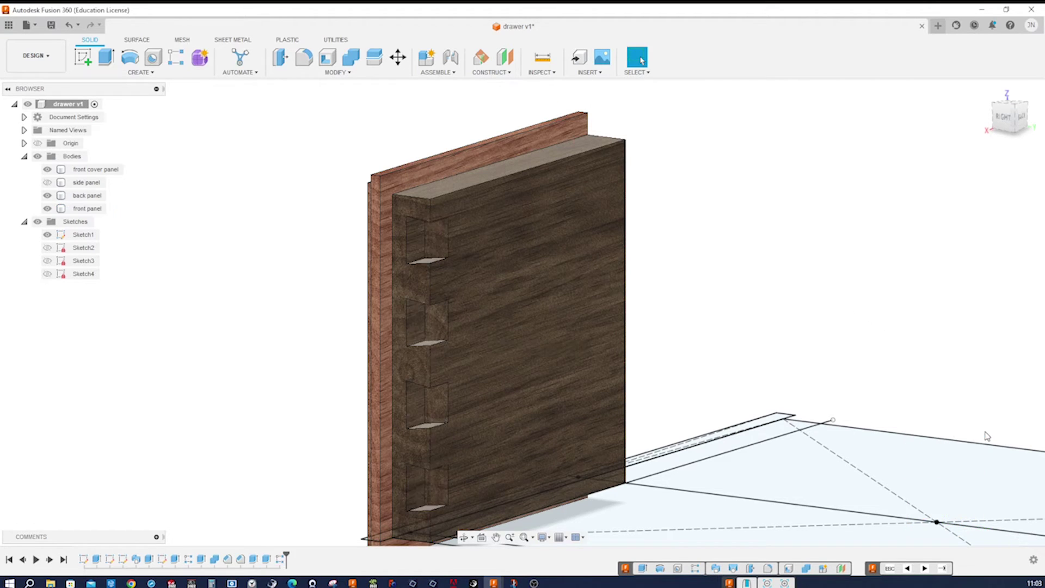
Inspect the patterned sockets and show the side panel again.
middle_click_drag(727, 284, 726, 278, "shift")
left_click(571, 347)
left_click(693, 294)
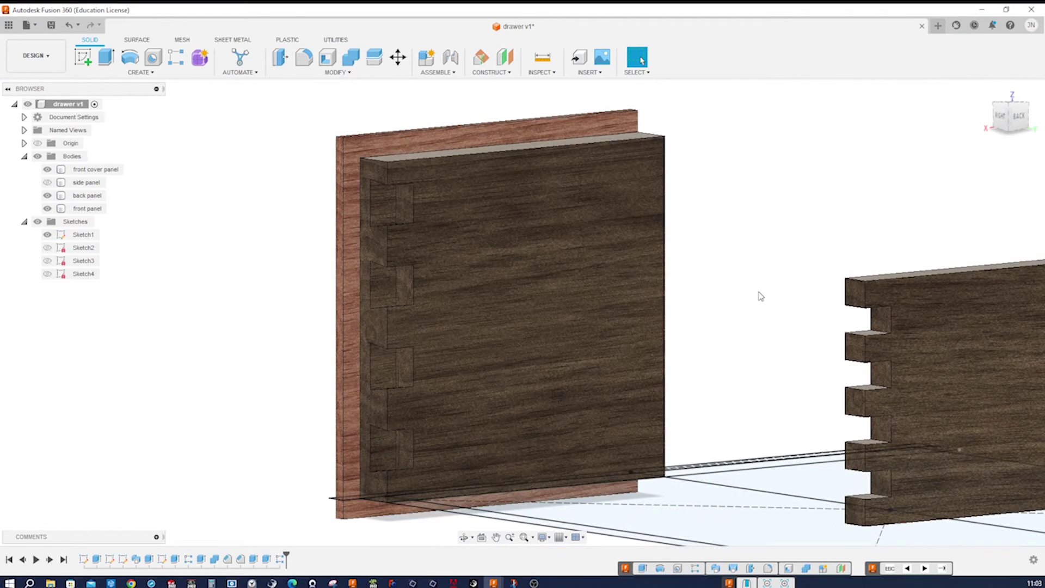
middle_click_drag(761, 295, 758, 296, "shift")
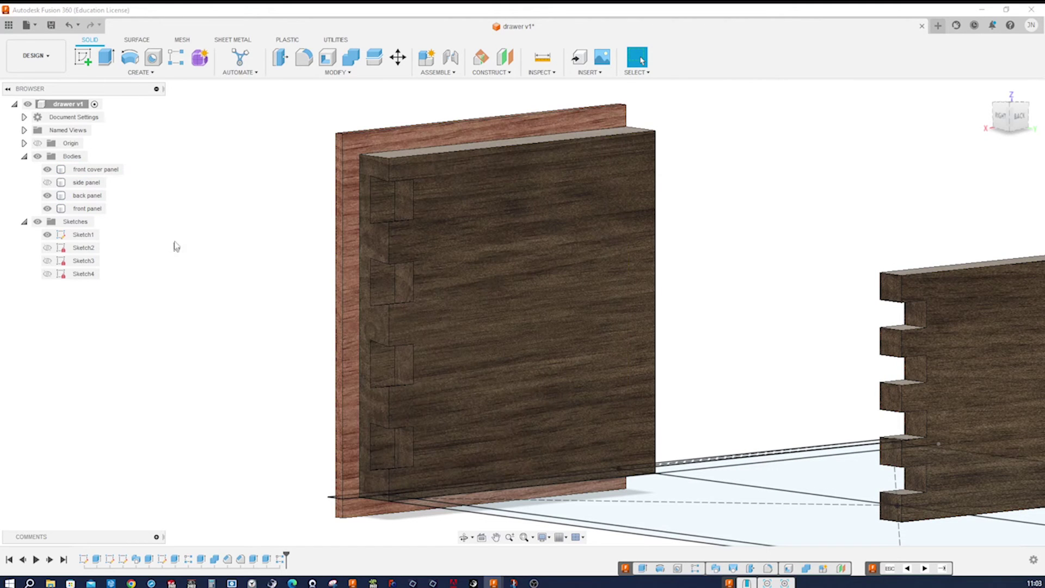
left_click(48, 183)
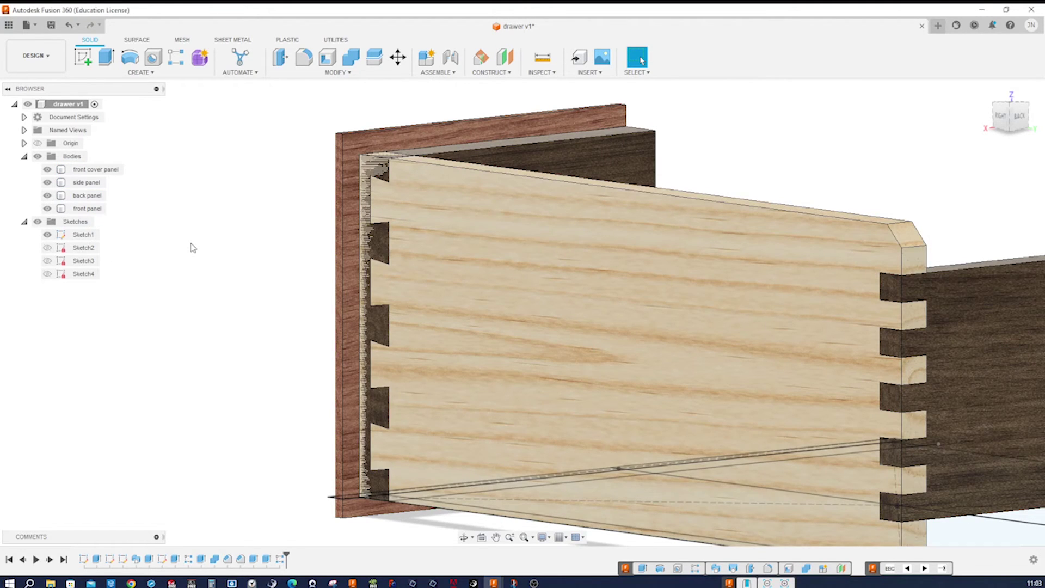
Combine-cut the side panel with the front panel as the tool body, keeping the tool.
key("s")
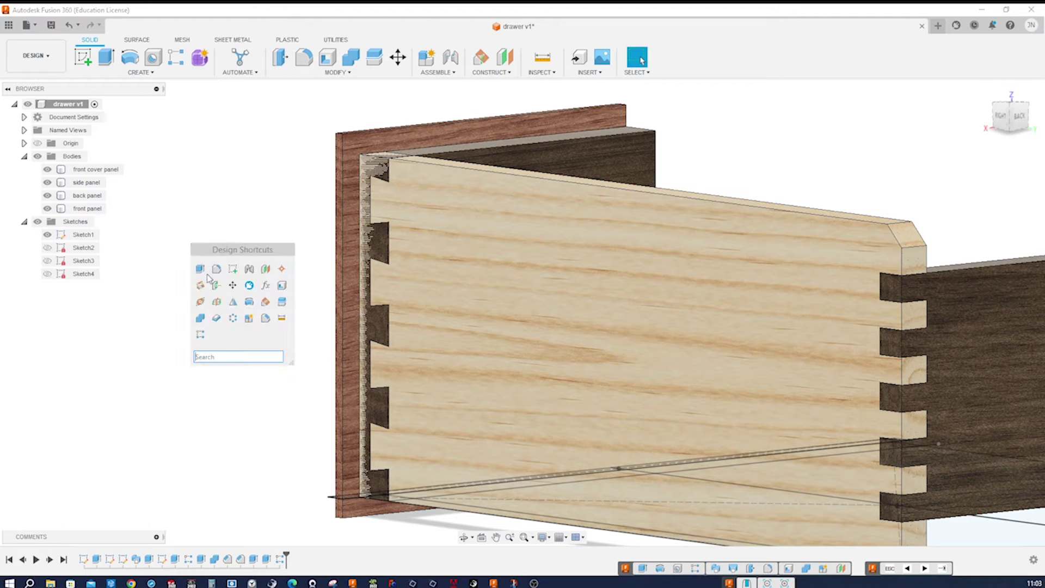
left_click(200, 318)
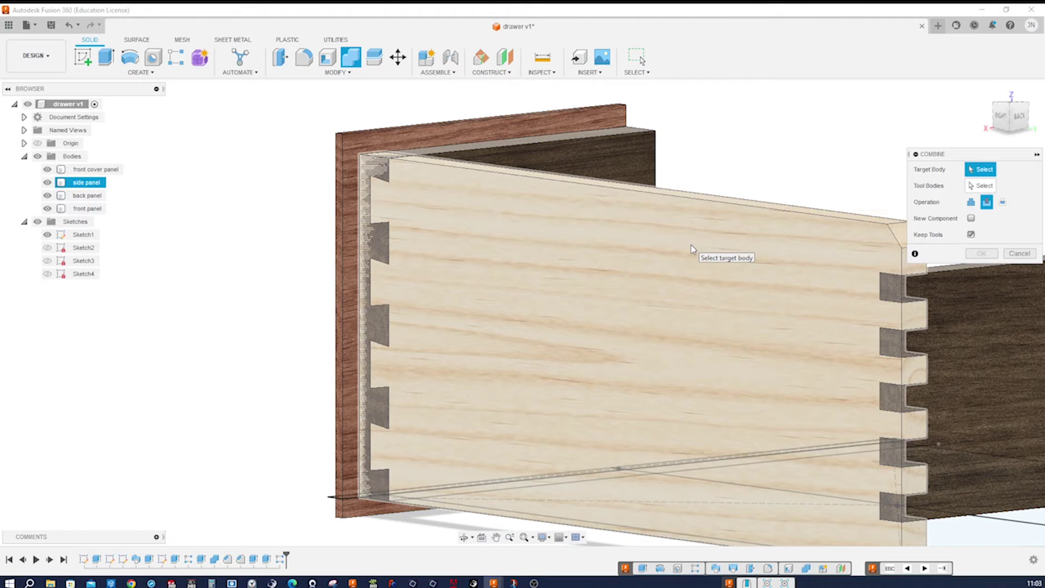
left_click(692, 245)
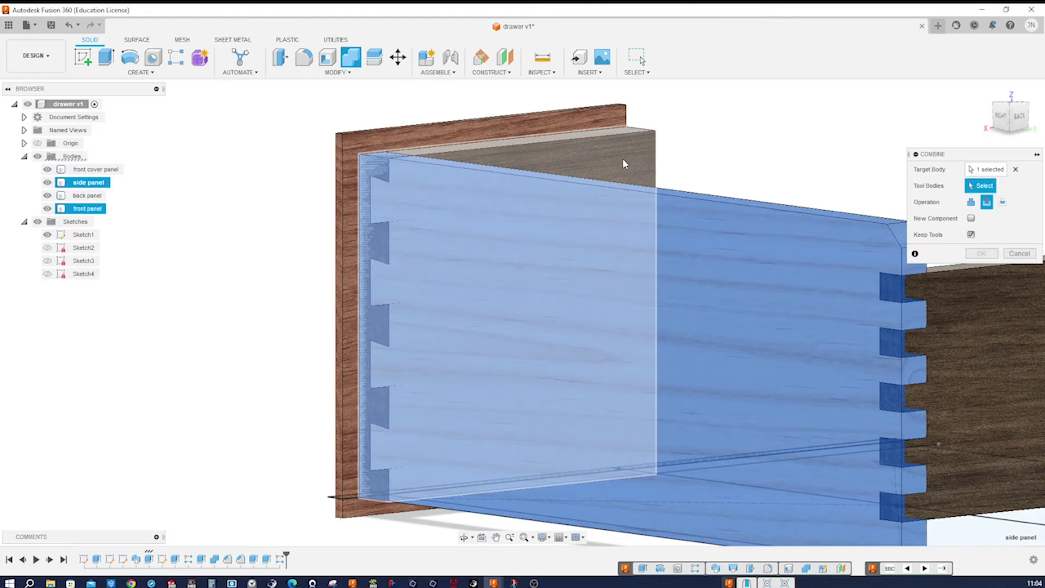
left_click(623, 159)
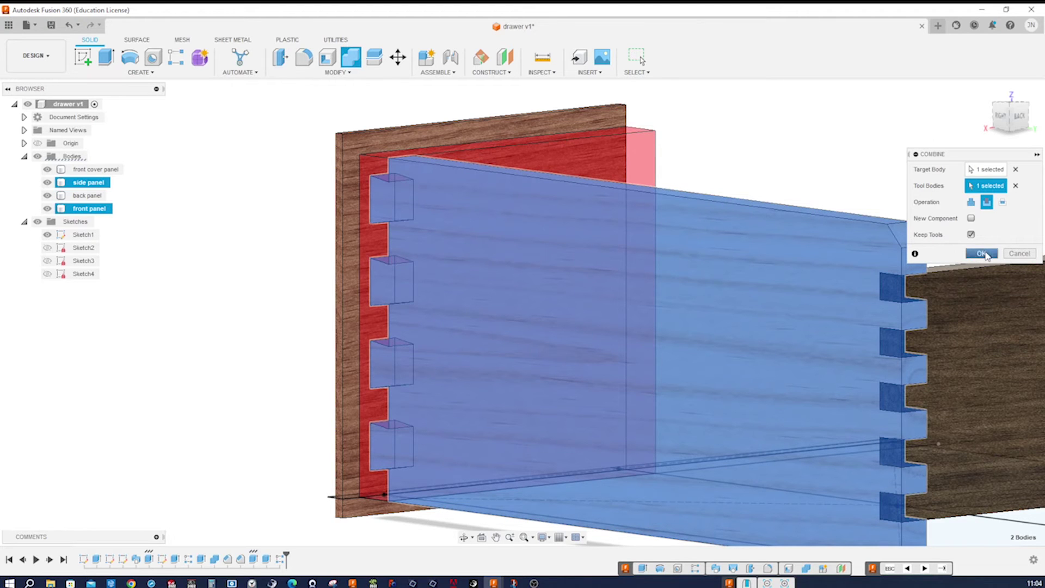
left_click(981, 253)
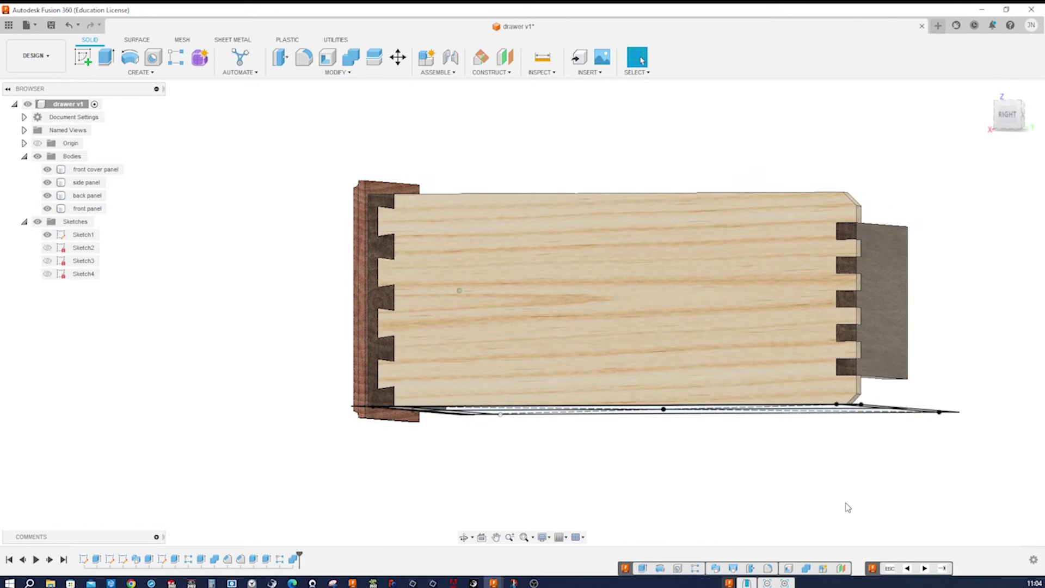
Show Sketch4 with the long bottom-panel profile near the side panel's lower edge, leaving Sketch3 hidden.
middle_click_drag(873, 457, 829, 441, "shift")
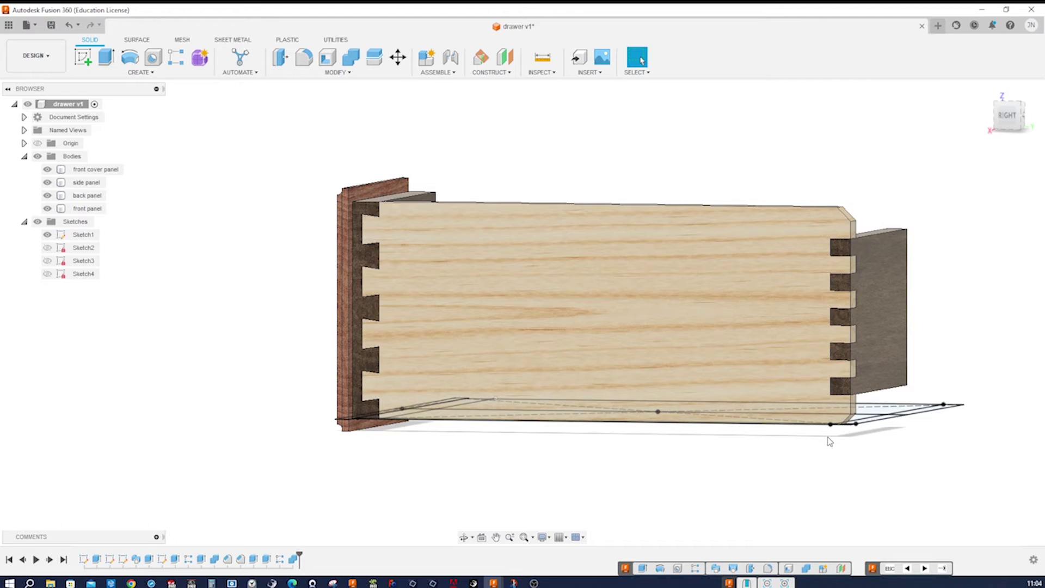
middle_click_drag(830, 441, 330, 381, "shift")
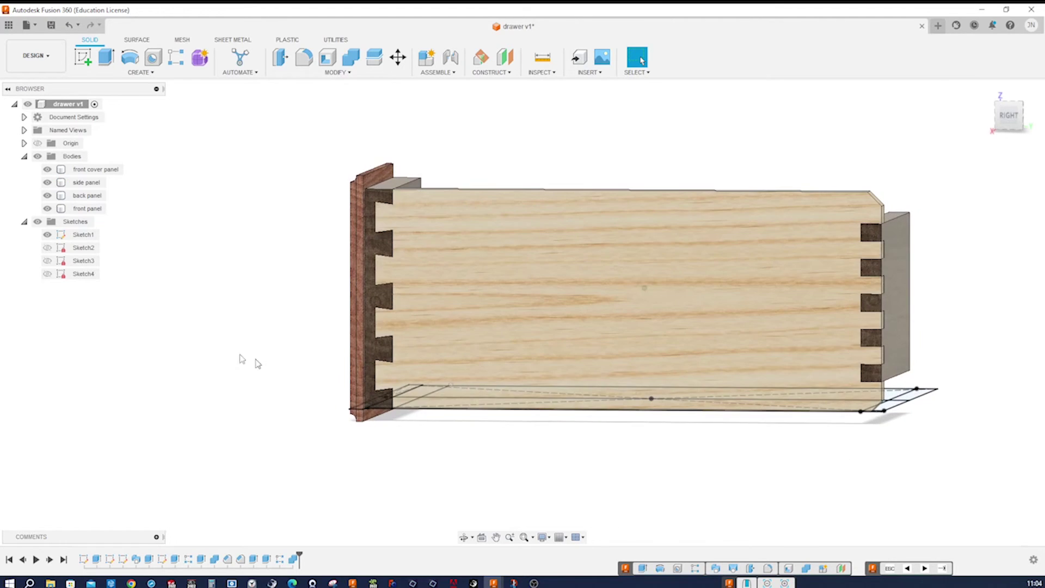
left_click(49, 265)
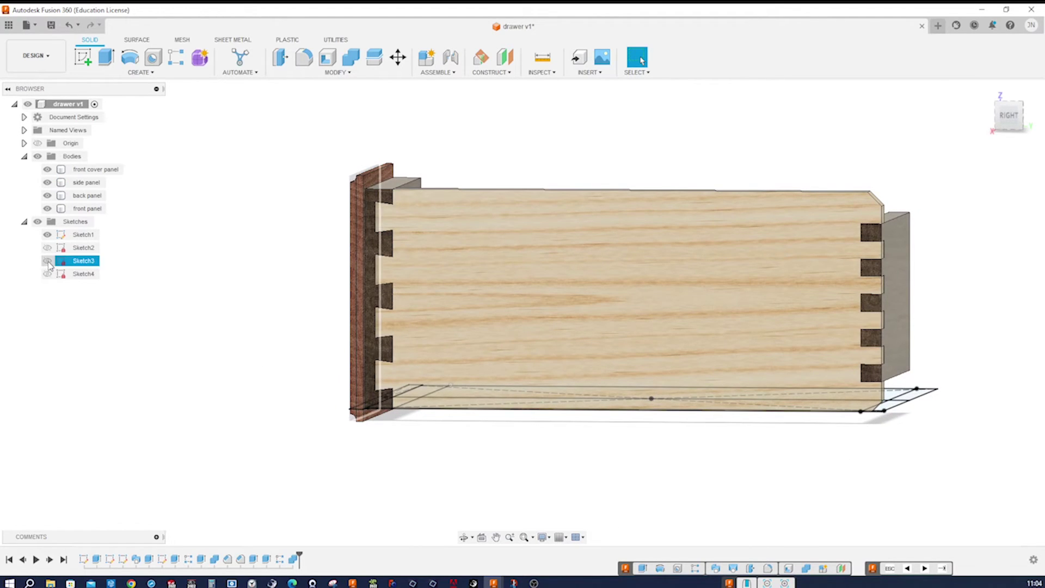
left_click(48, 261)
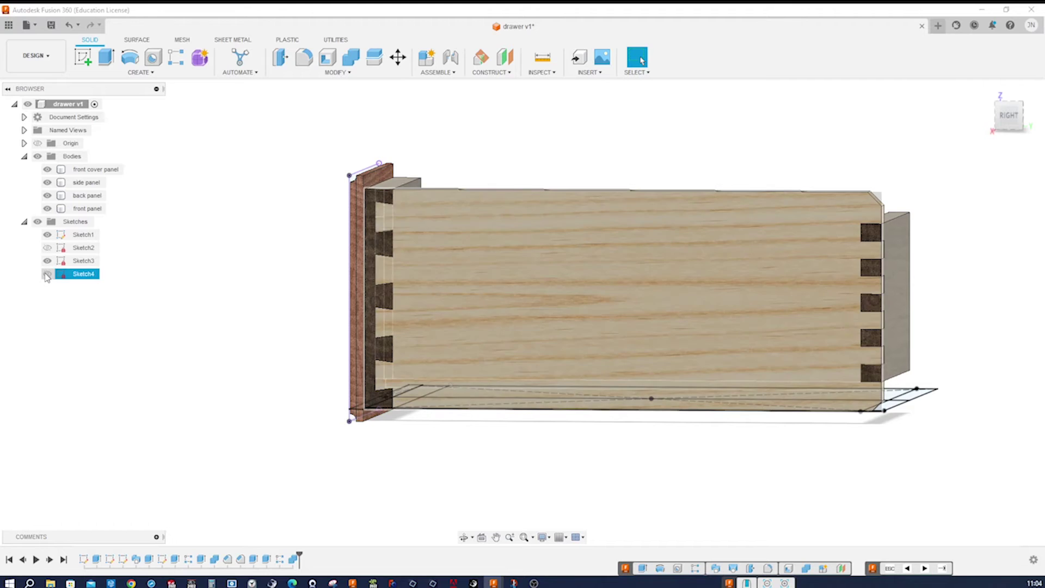
left_click(48, 273)
left_click(359, 347)
left_click(256, 336)
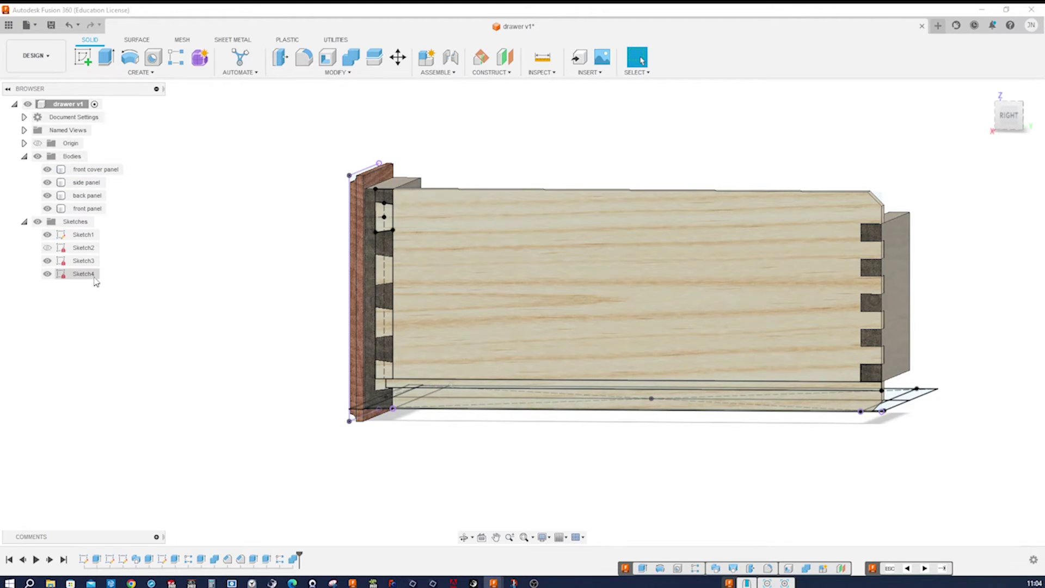
left_click(48, 261)
scroll(711, 420, "up", 8)
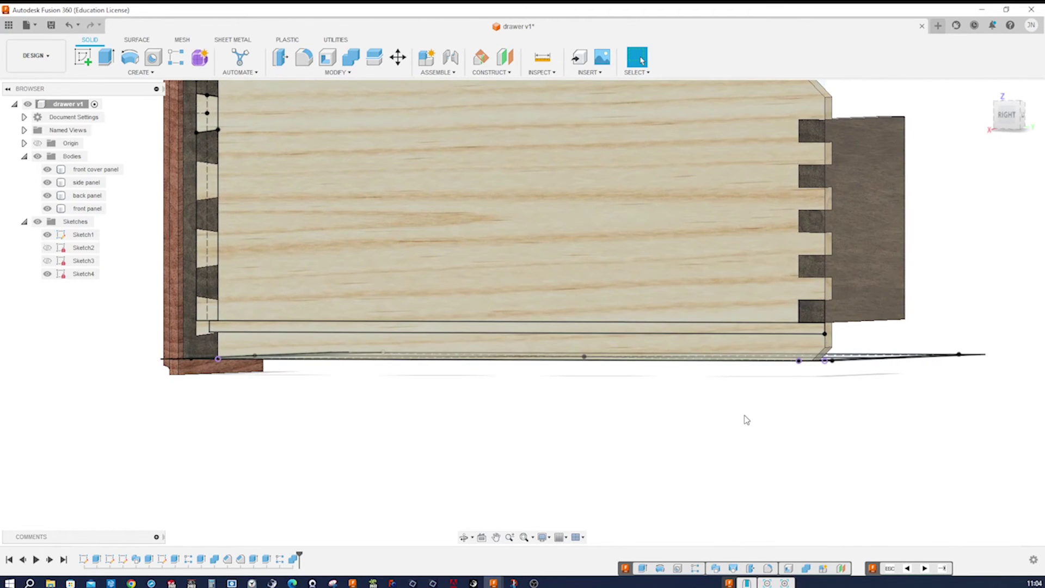
Extrude Sketch4's long lower profile as a new body, starting at a -7 mm offset and extending to the base sketch's rear midline point.
key("e")
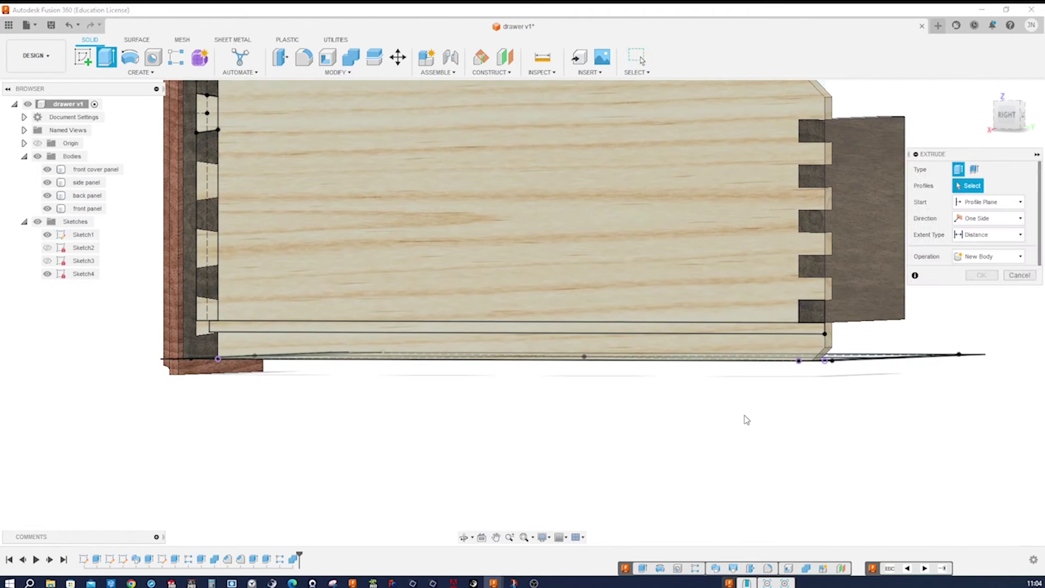
left_click(730, 333)
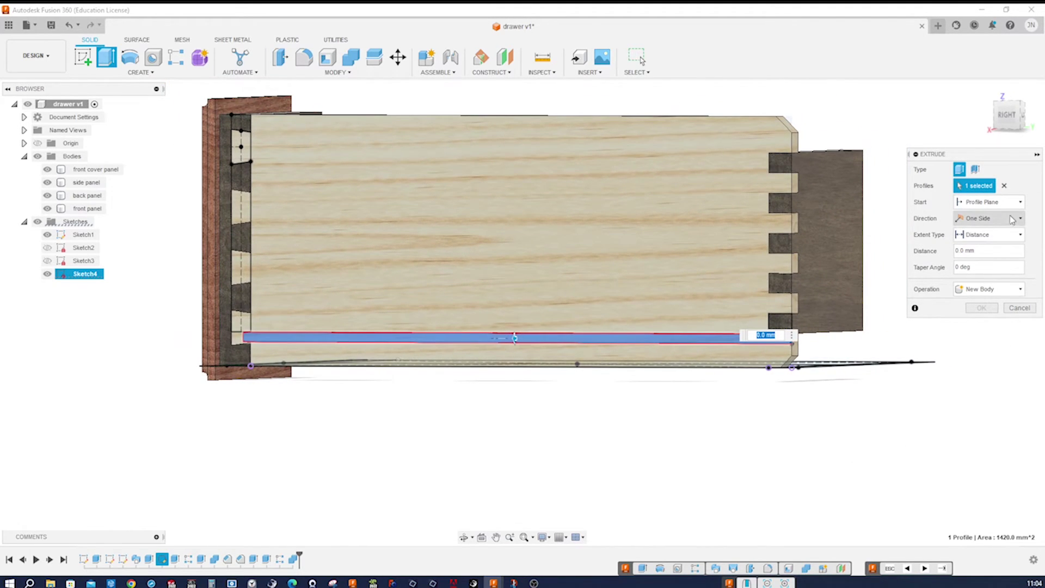
left_click(1021, 202)
left_click(987, 231)
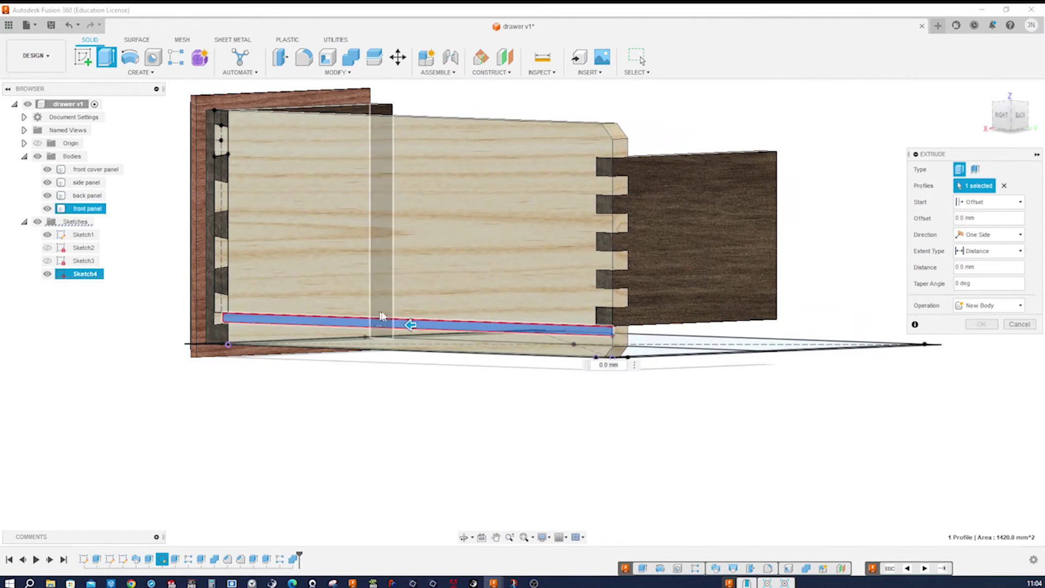
left_click_drag(410, 324, 445, 318)
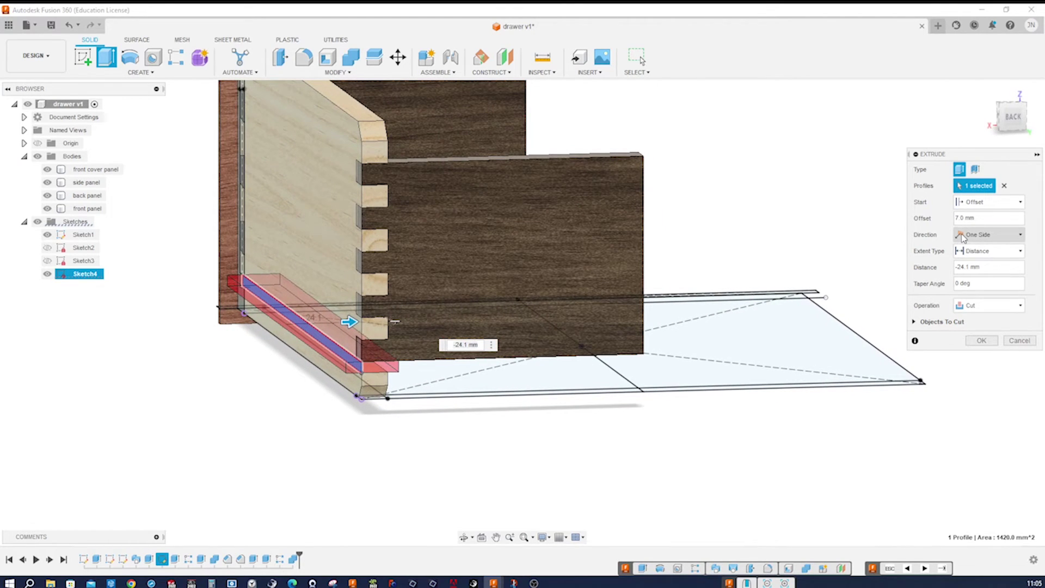
type("-")
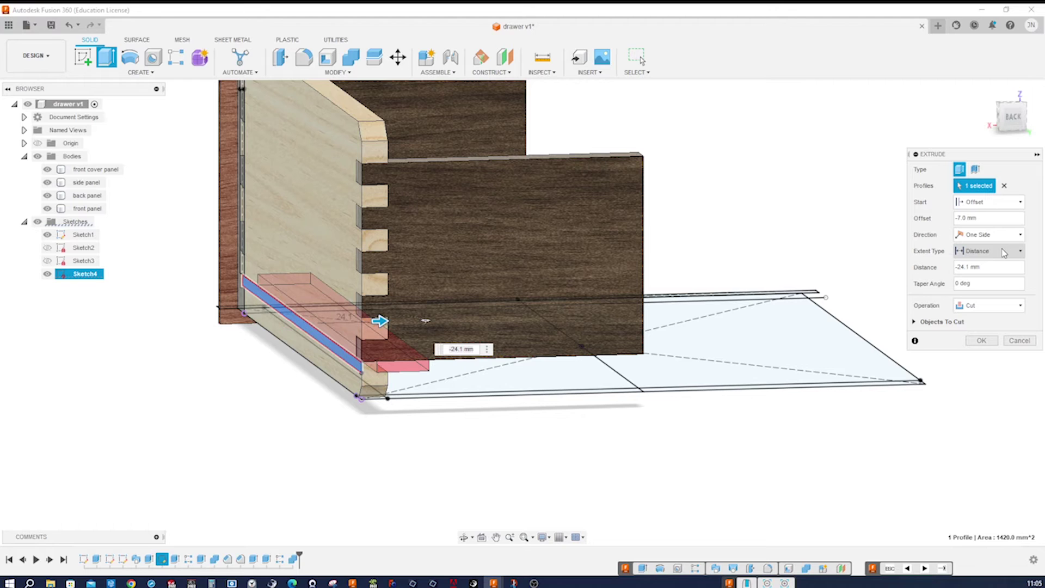
left_click(1021, 255)
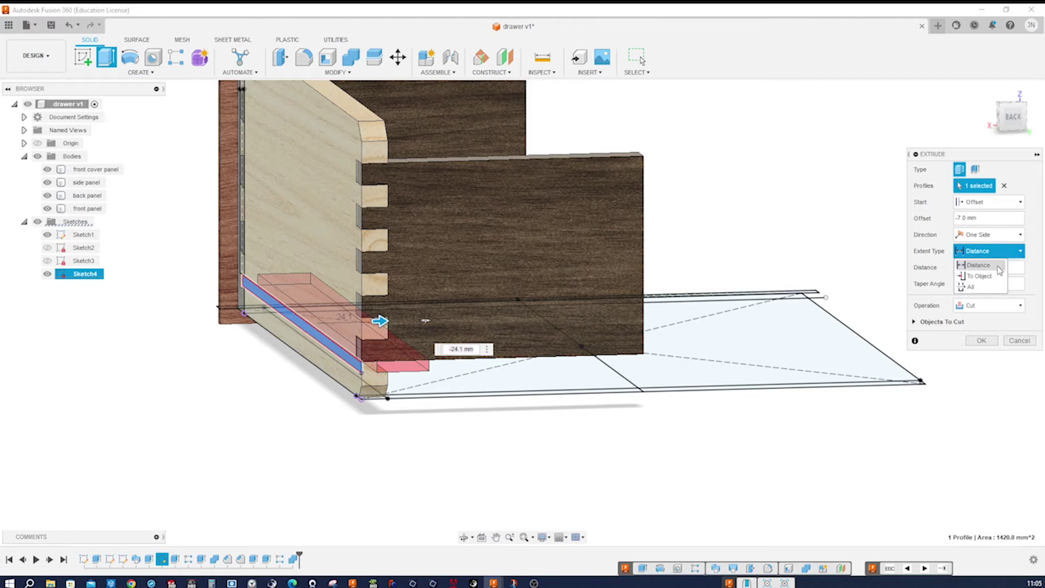
left_click(989, 278)
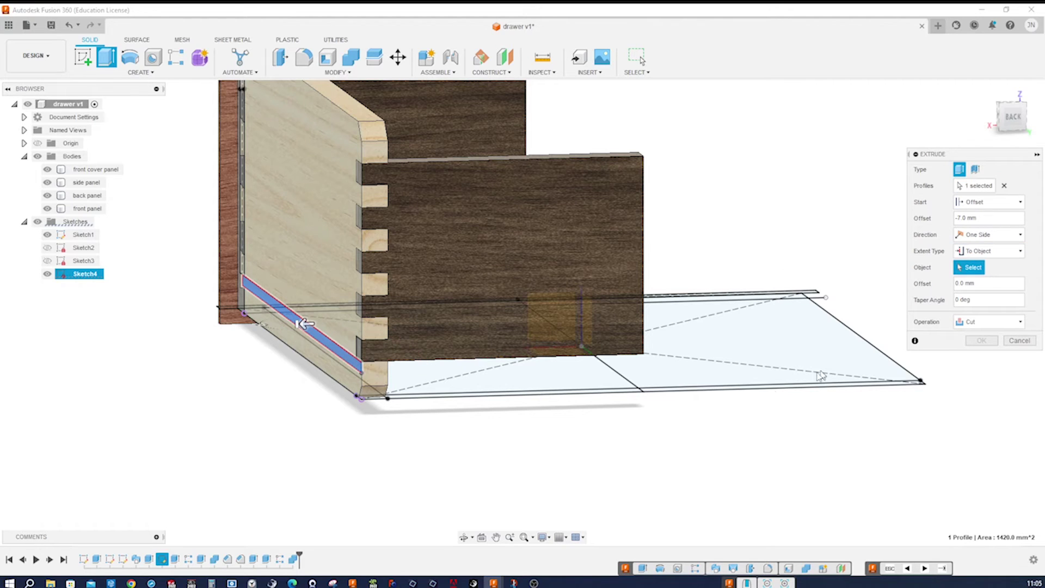
left_click(644, 393)
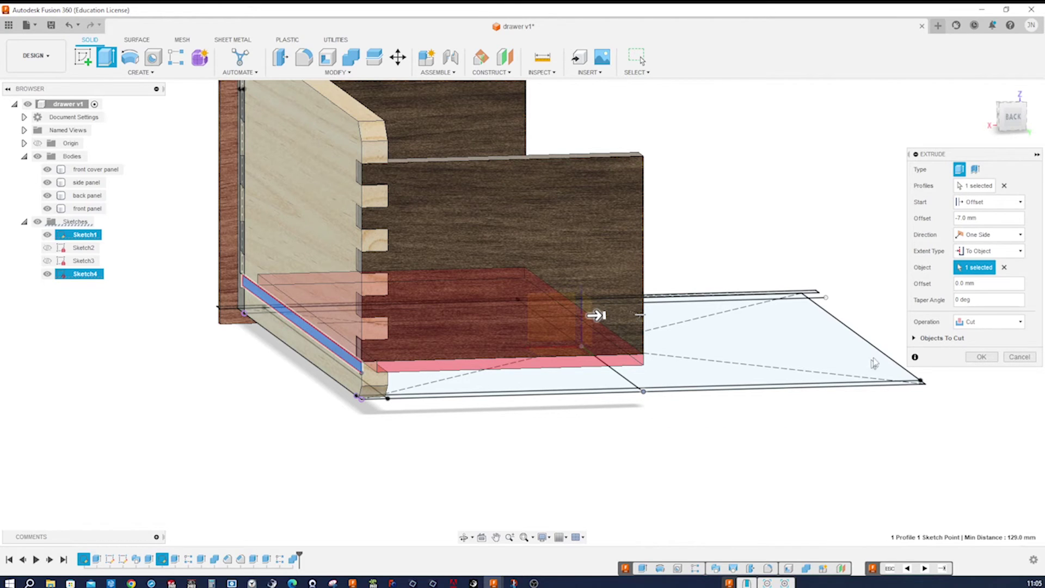
left_click(987, 322)
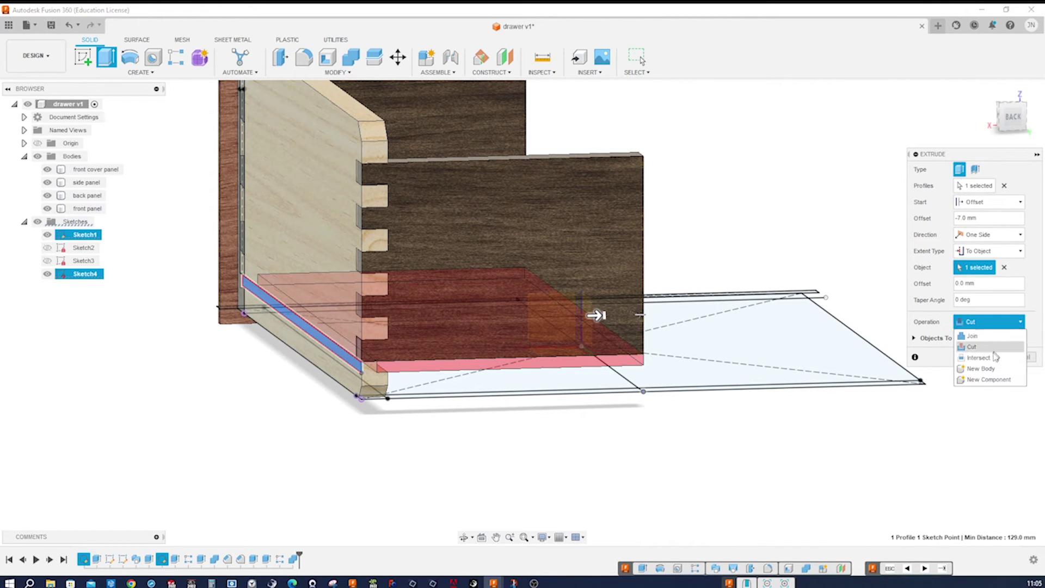
left_click(983, 369)
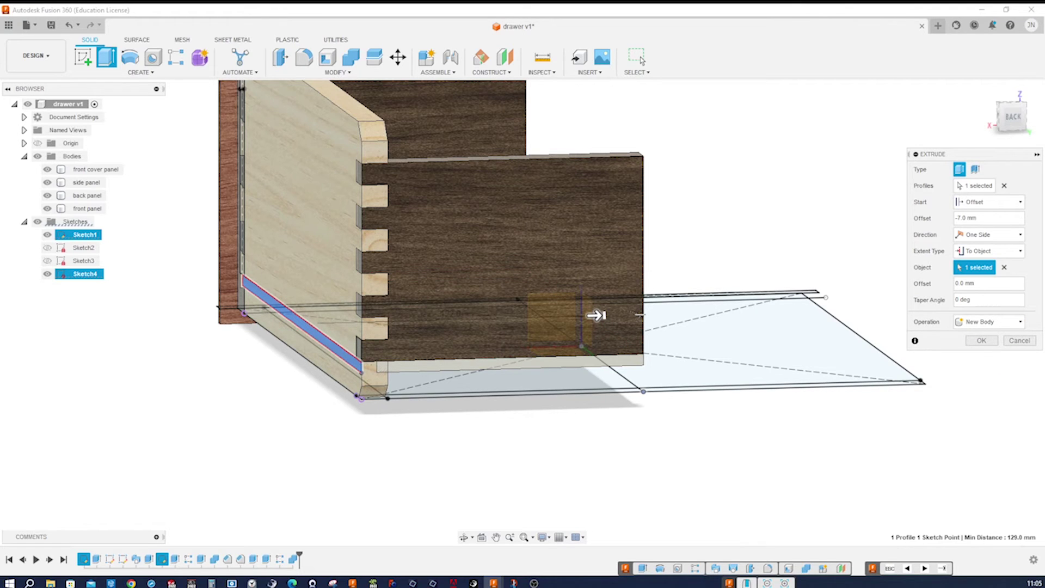
left_click(981, 341)
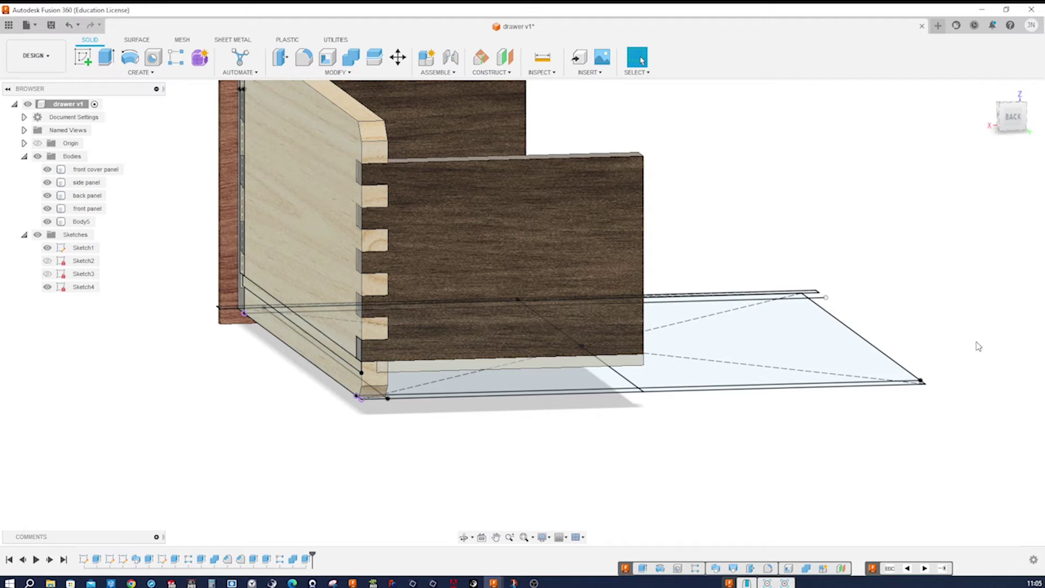
Apply the reddish wood appearance already used on the front cover panel to the bottom panel, and hide Sketch4 and Sketch1.
middle_click_drag(175, 364, 867, 346, "shift")
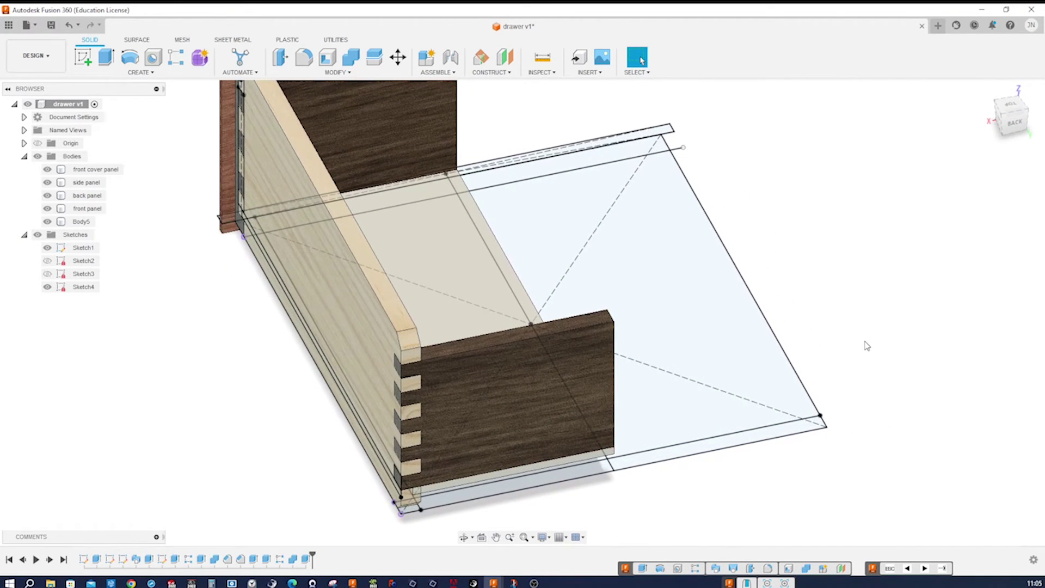
key("a")
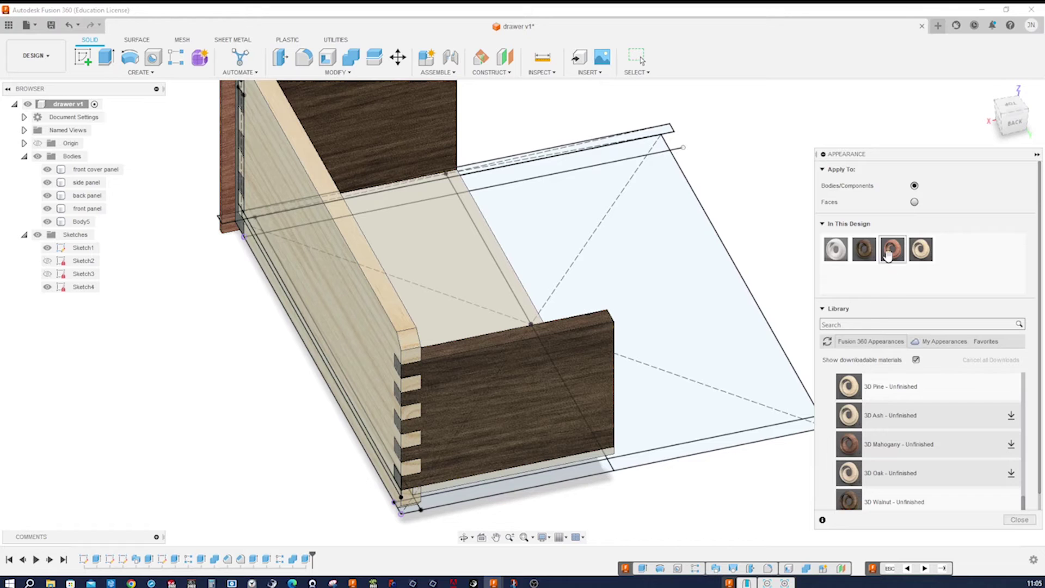
left_click_drag(889, 251, 468, 276)
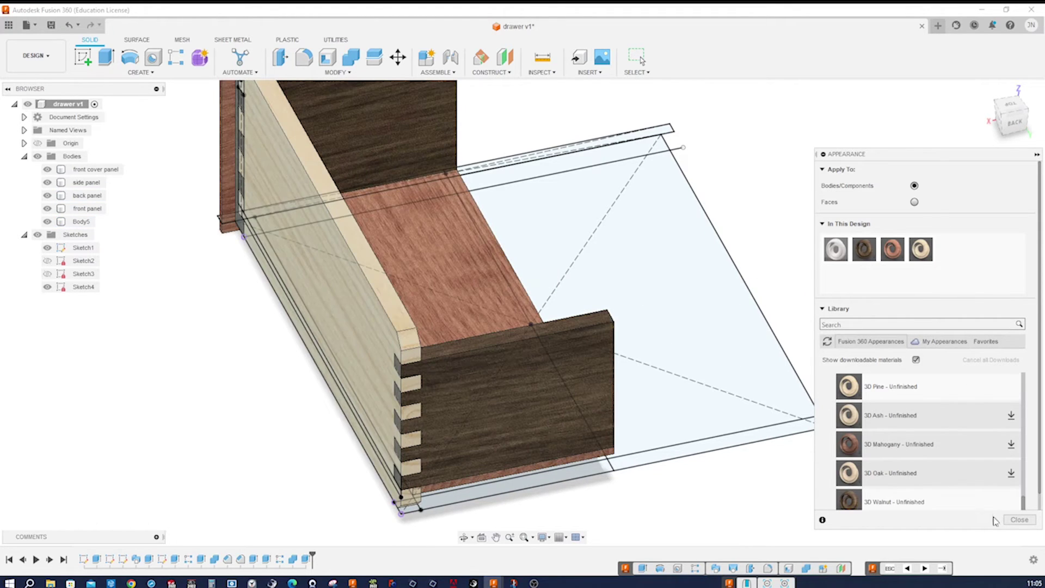
left_click(1018, 520)
middle_click_drag(916, 488, 601, 163, "shift")
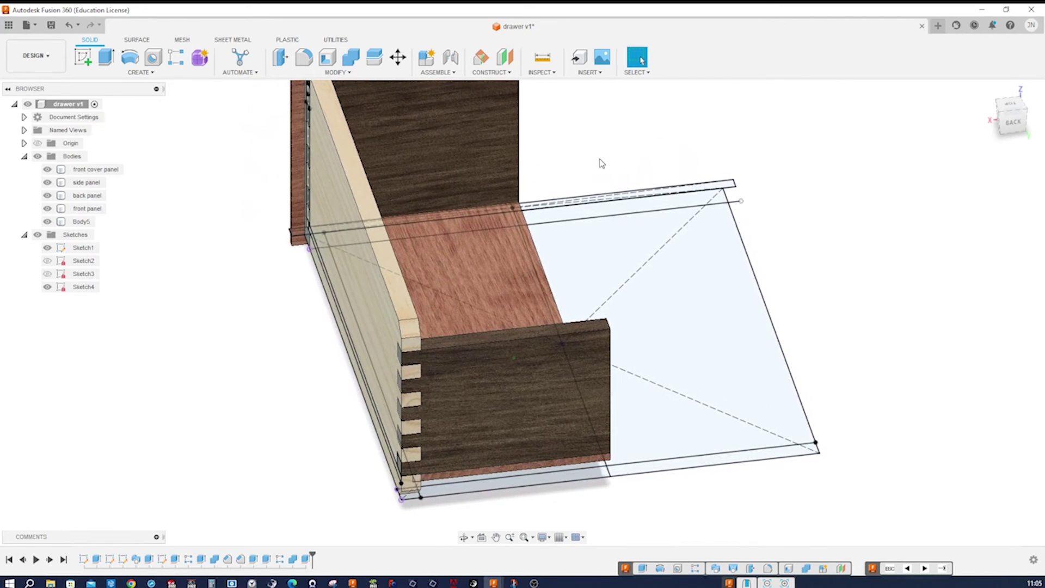
left_click(47, 287)
left_click(47, 248)
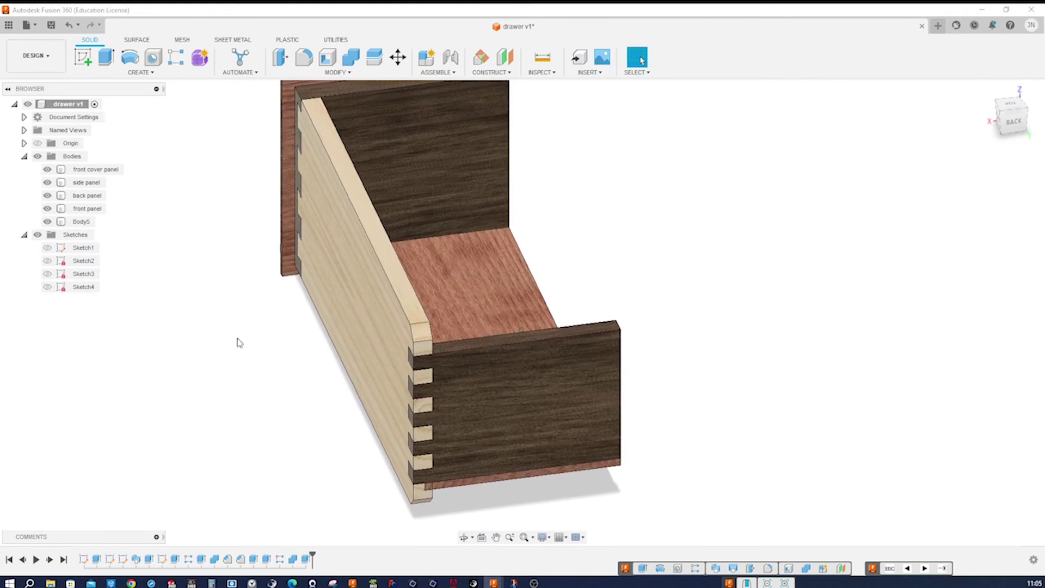
Combine-cut the front panel with the bottom panel as the tool body, keeping the tool.
left_click(350, 59)
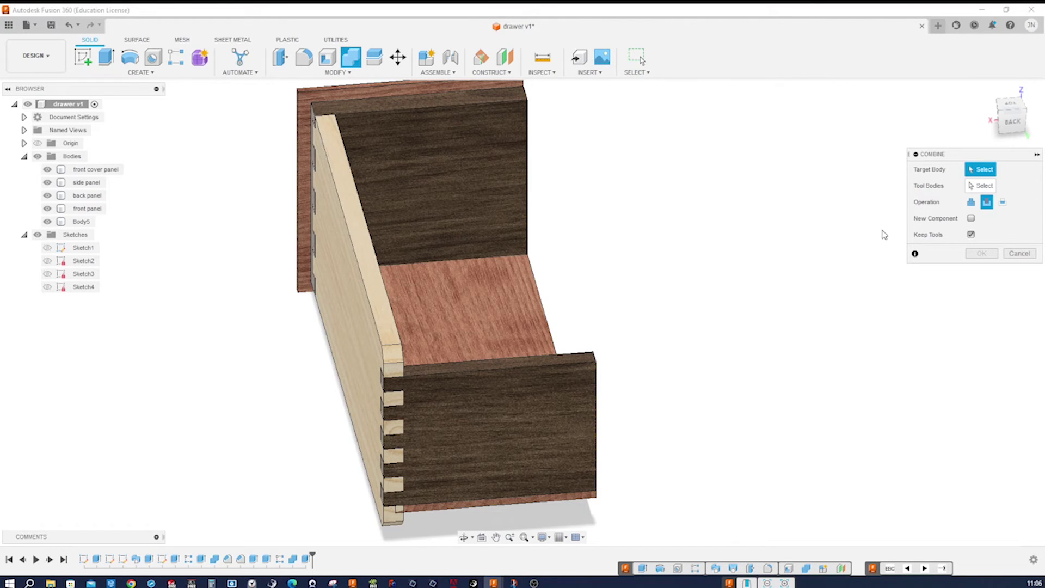
left_click(488, 206)
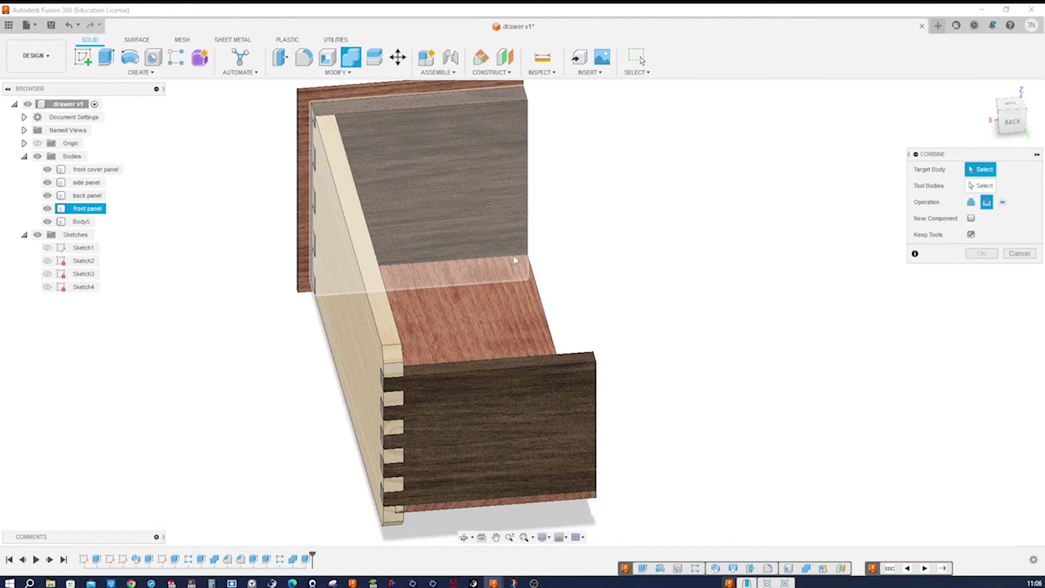
left_click(487, 202)
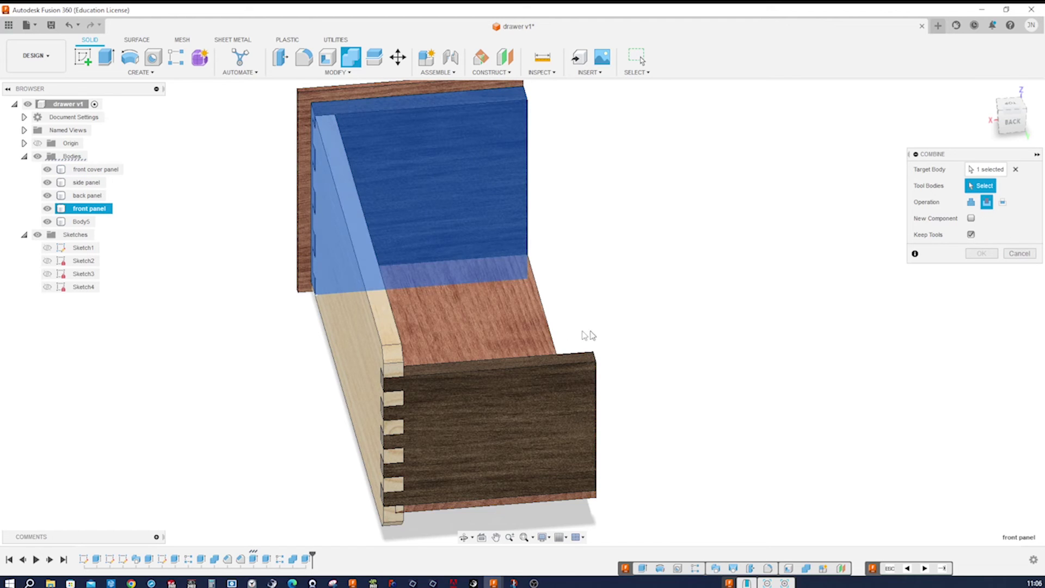
left_click(535, 334)
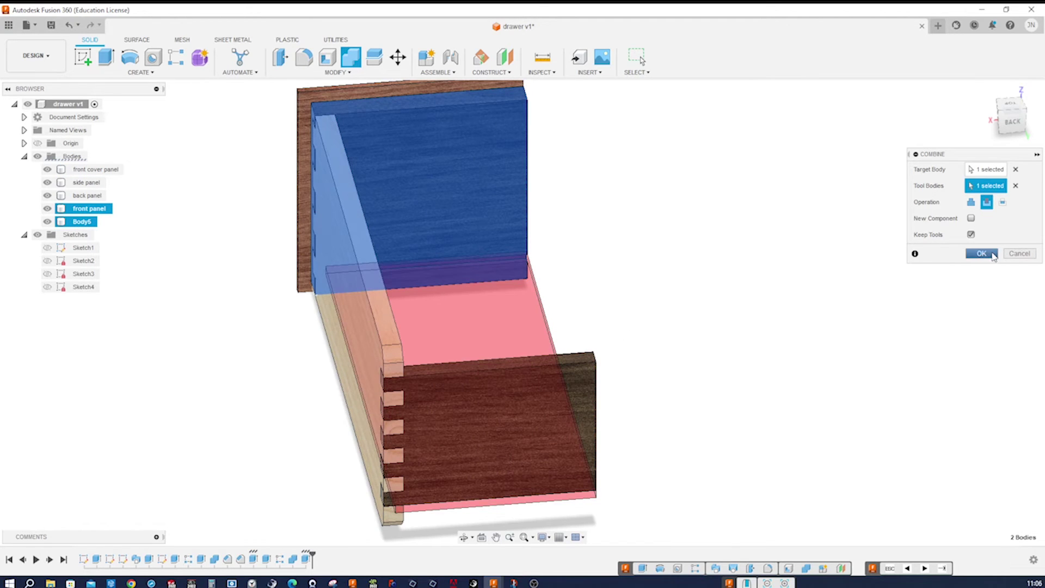
left_click(993, 255)
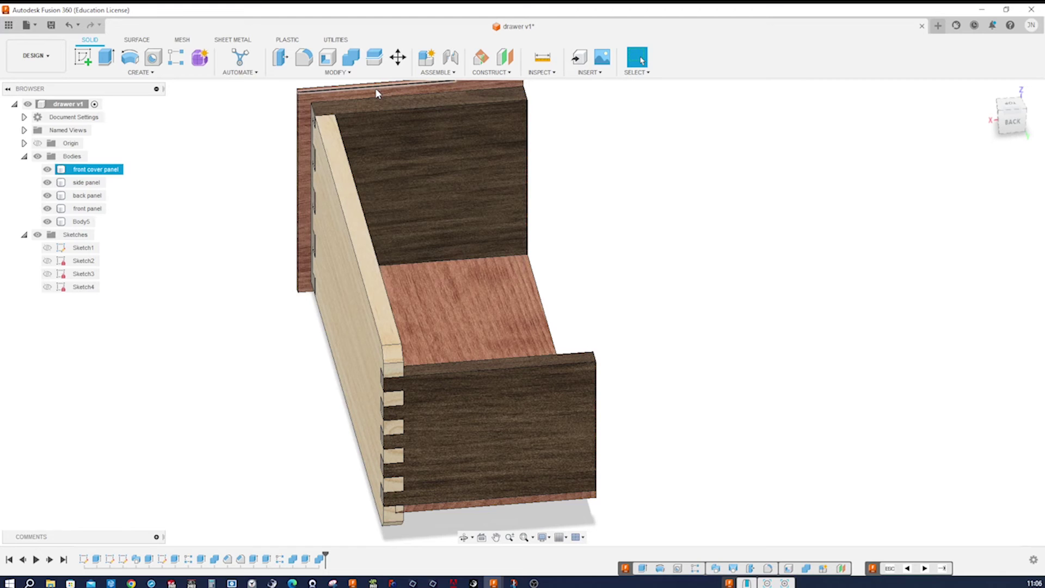
Combine-cut the side panel with the bottom panel as the tool body, keeping the tool.
left_click(352, 58)
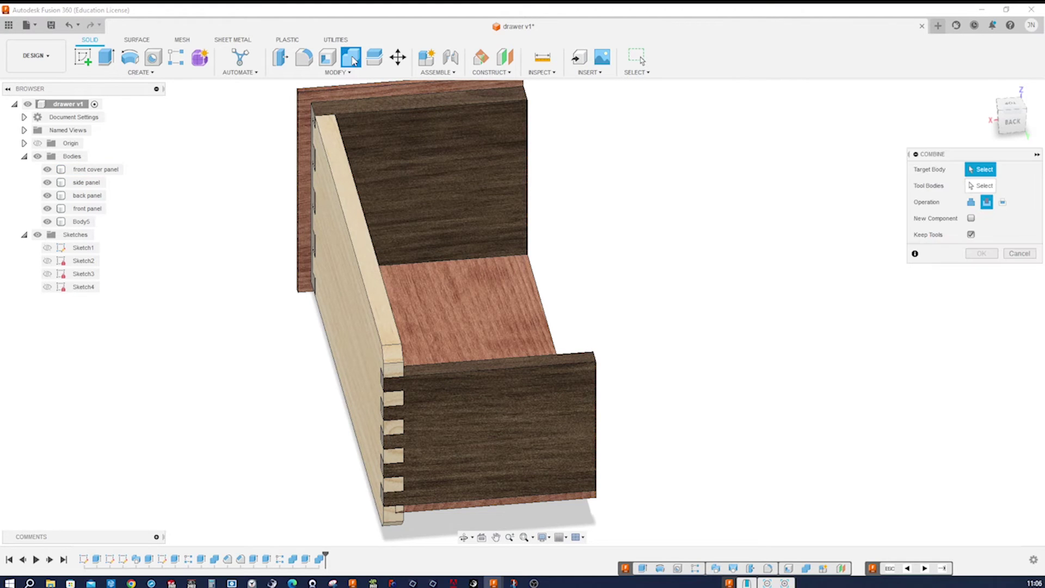
left_click(465, 239)
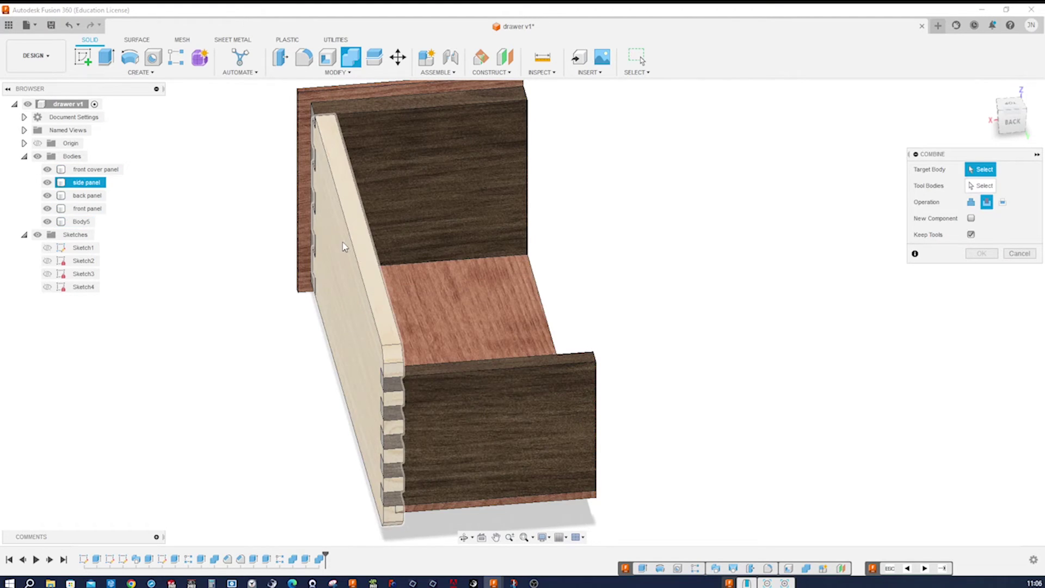
left_click(346, 241)
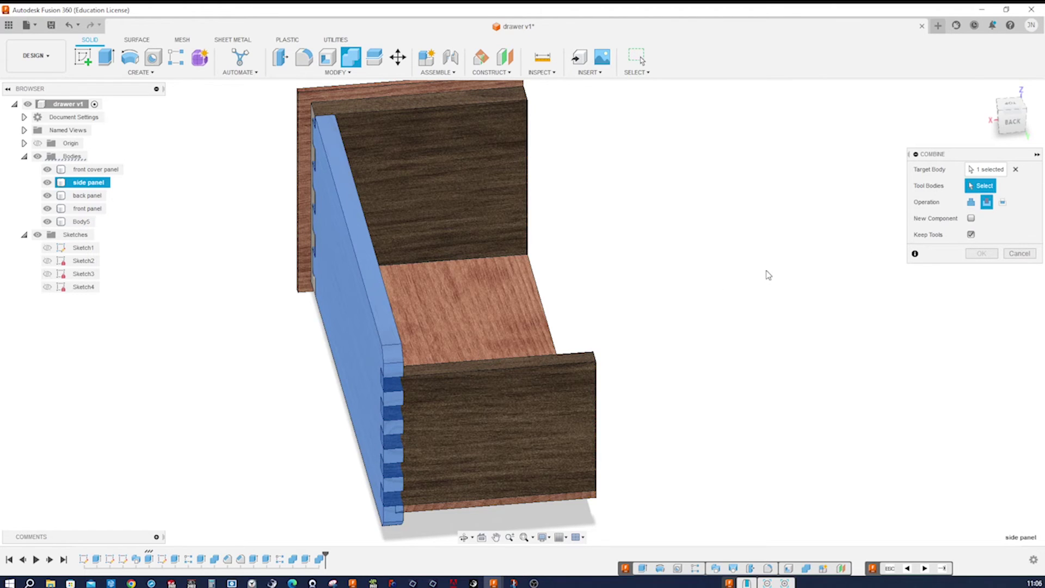
left_click(526, 310)
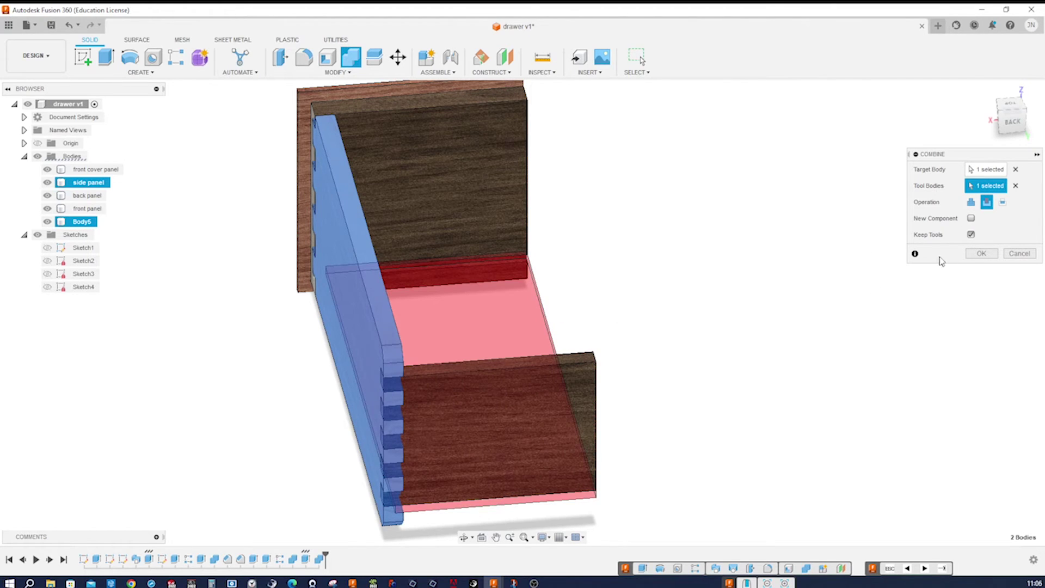
left_click(978, 254)
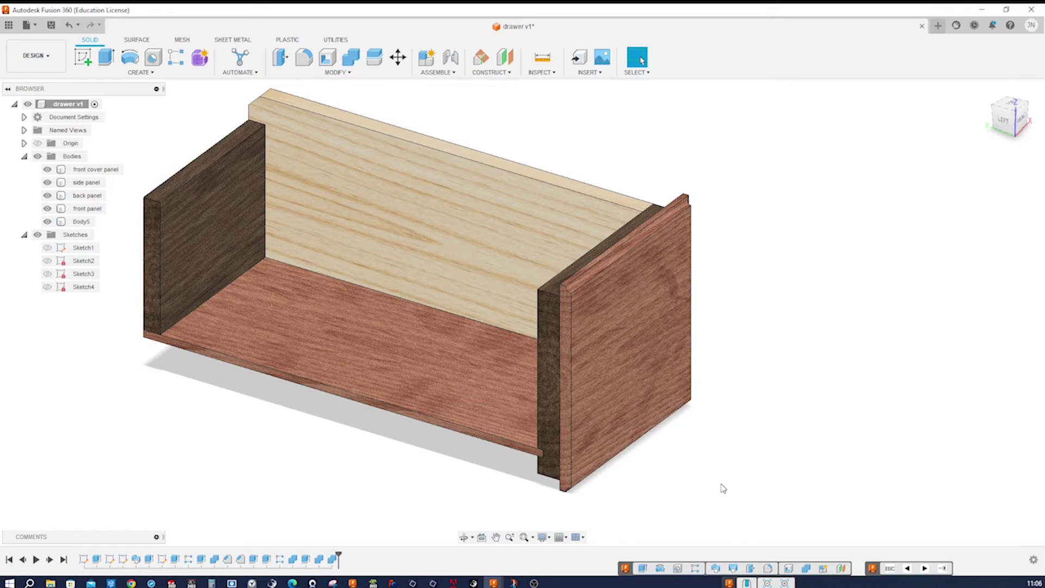
Mirror the back panel body across its flat end face at the drawer's midline, using the Join operation.
key("s")
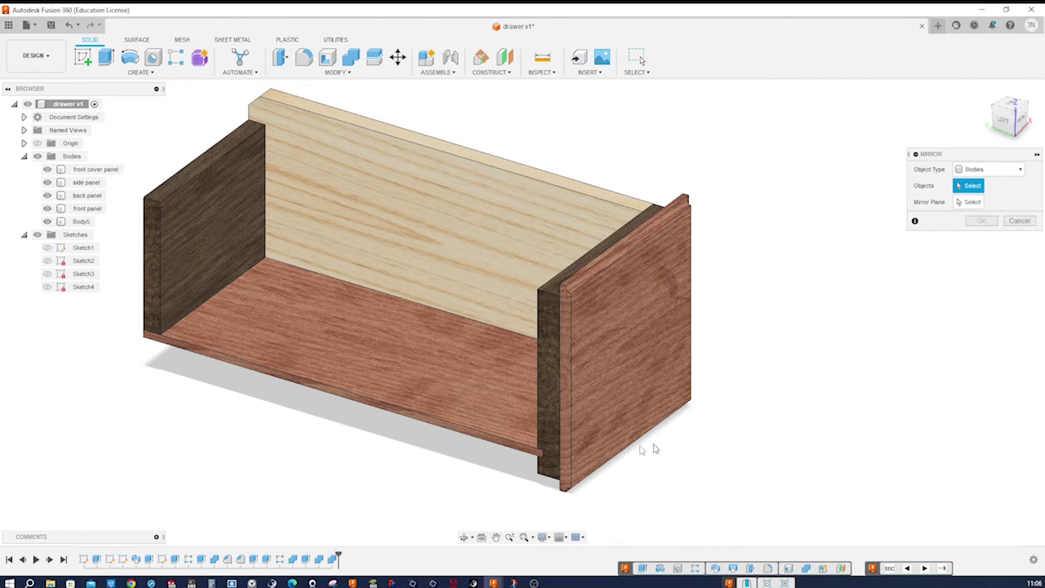
middle_click_drag(175, 265, 228, 279)
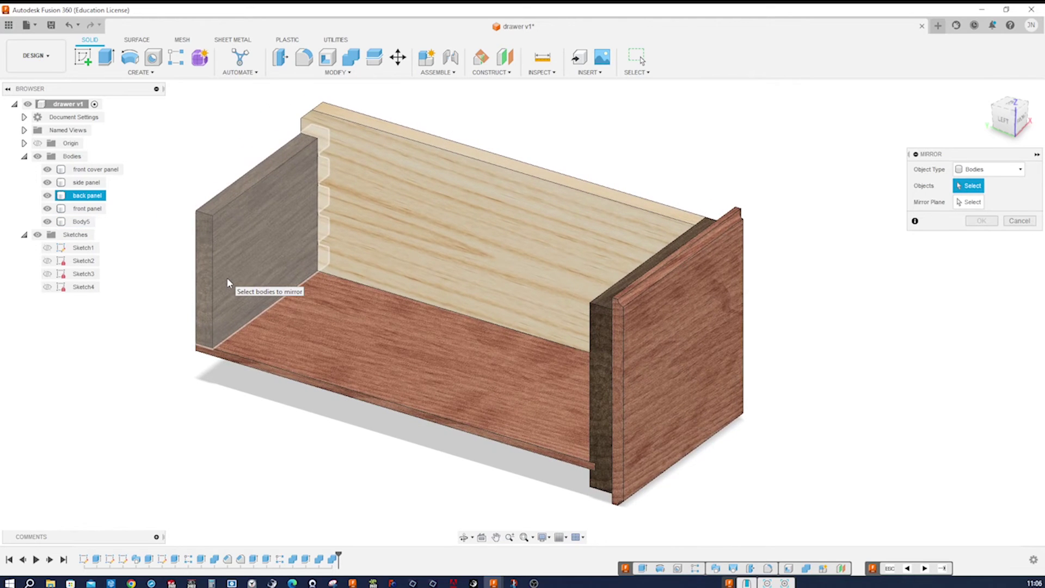
left_click(228, 279)
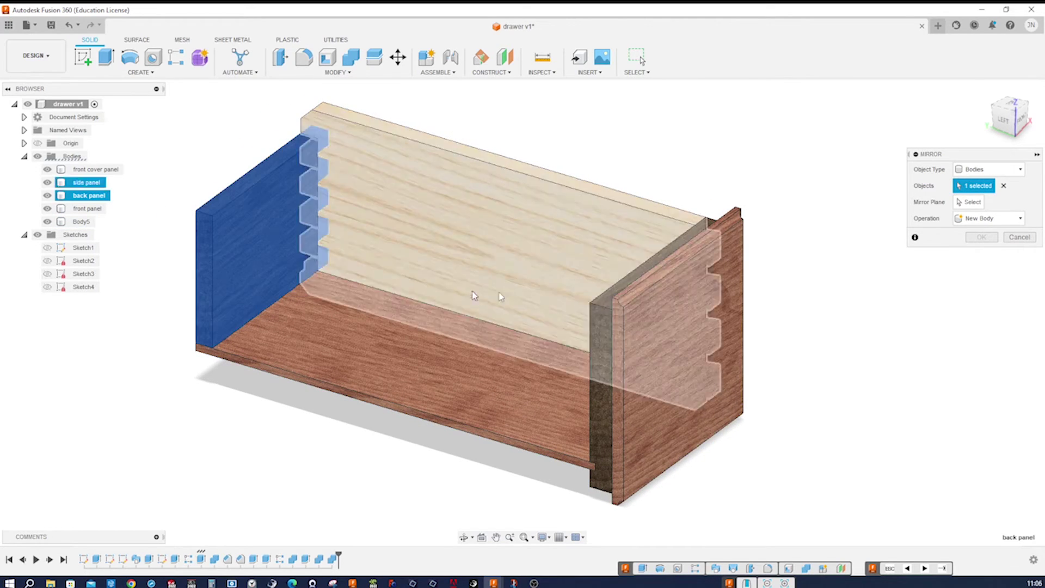
left_click(969, 201)
middle_click_drag(420, 224, 419, 286)
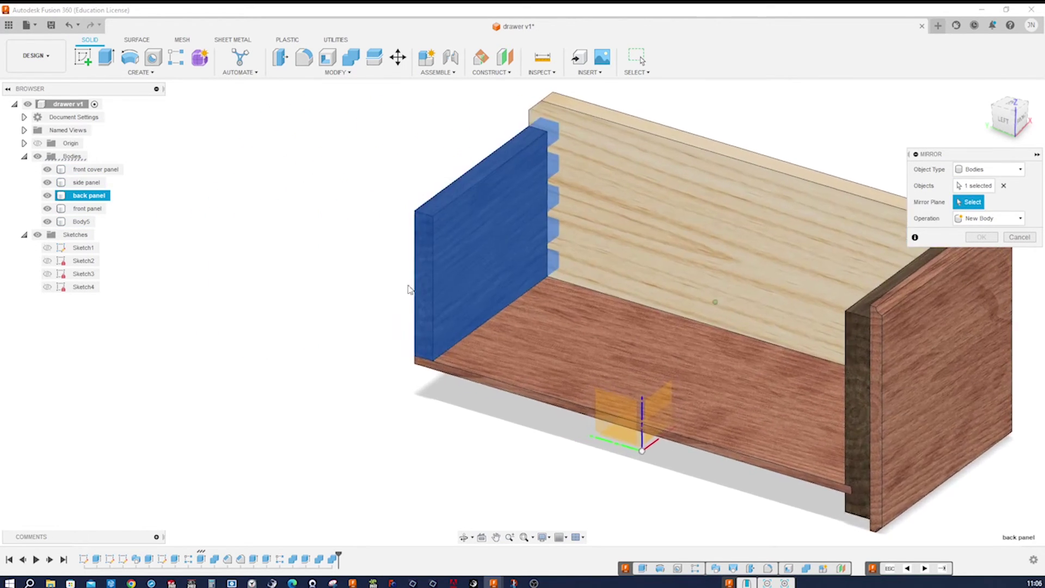
left_click(419, 286)
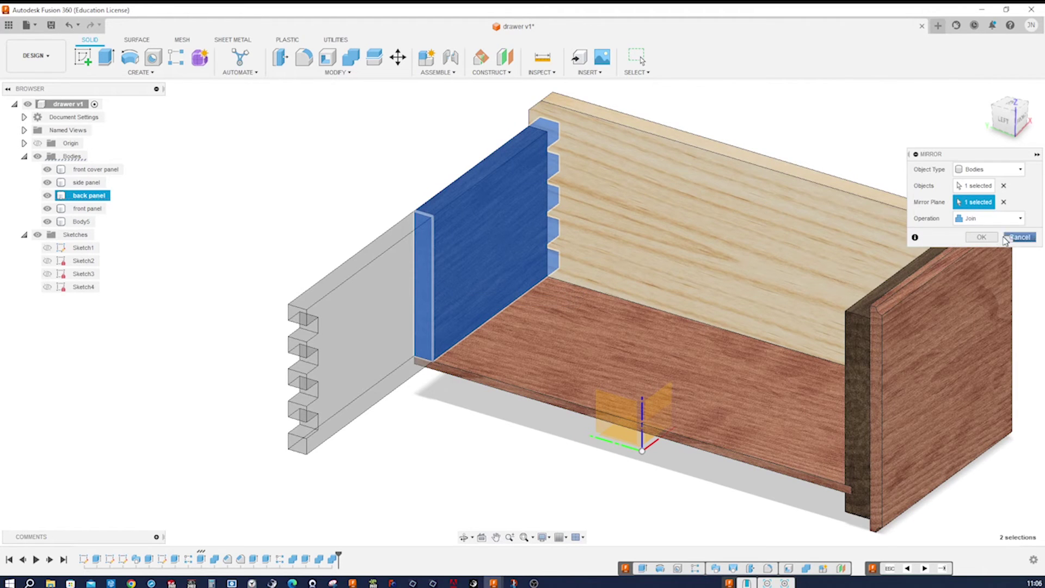
left_click(982, 237)
left_click(967, 155)
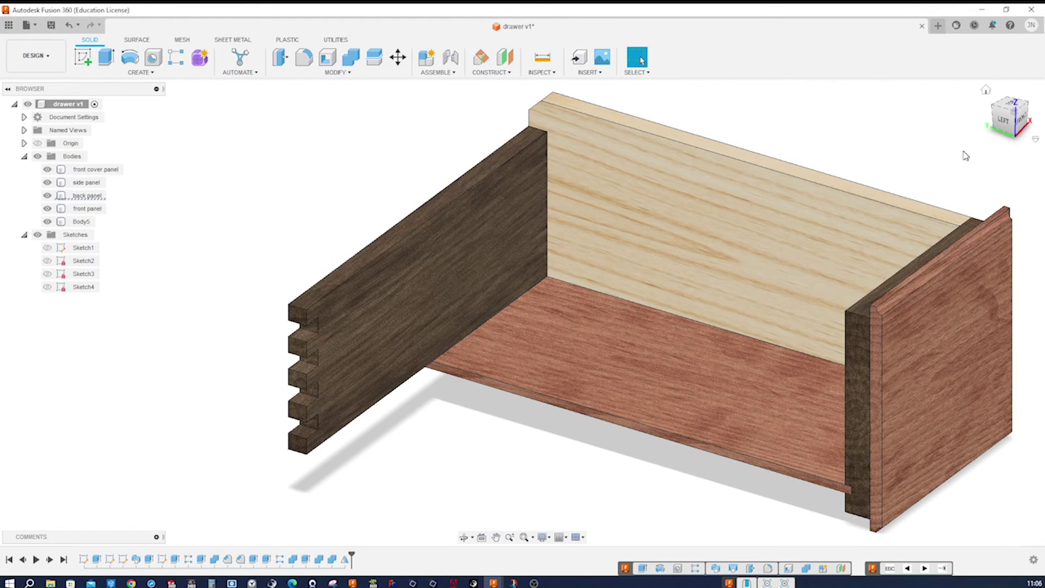
Mirror the bottom panel body across its long edge face at the drawer's midline, joining both halves.
key("s")
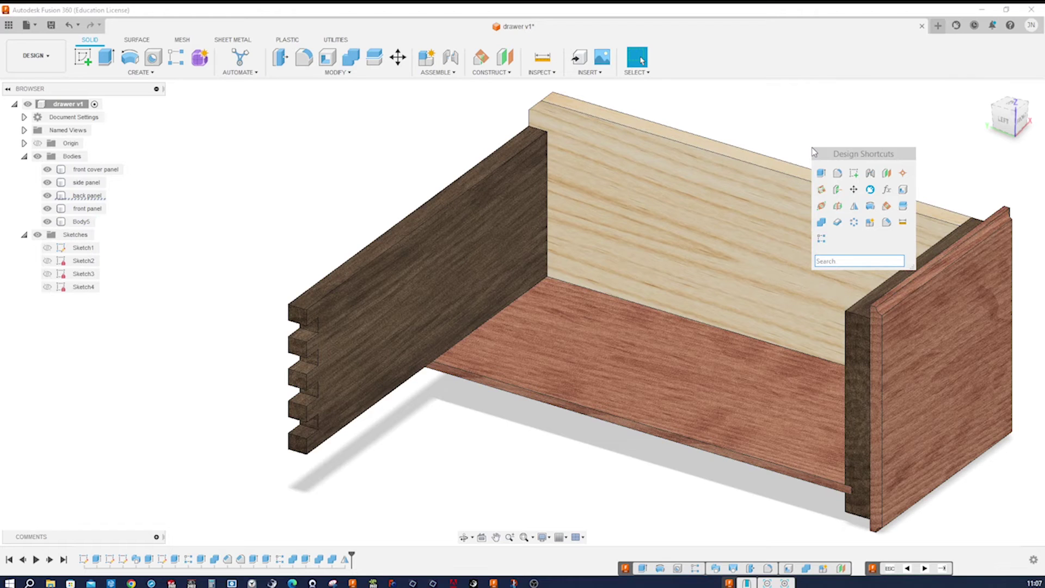
left_click(853, 208)
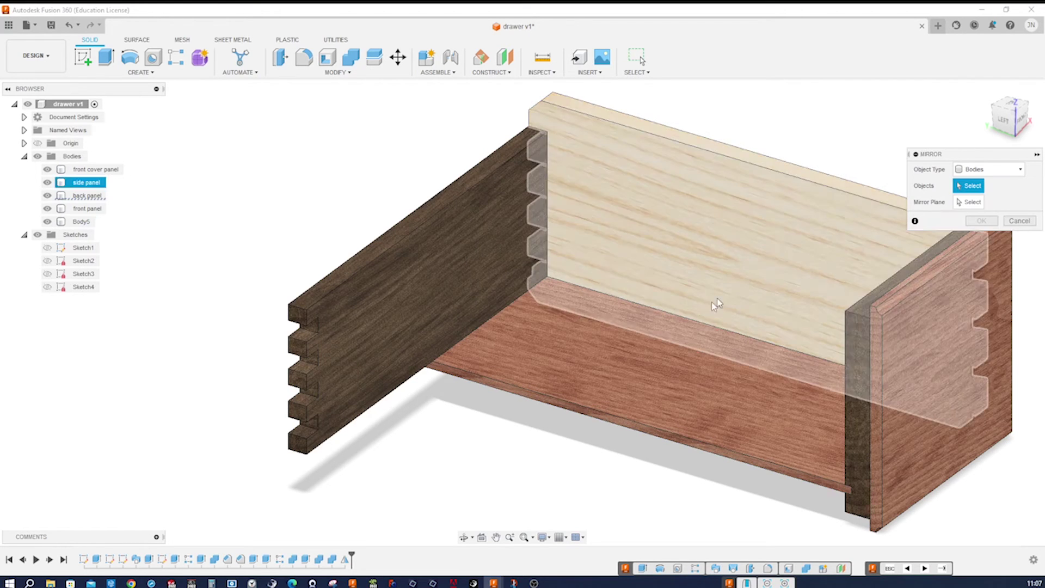
left_click(648, 375)
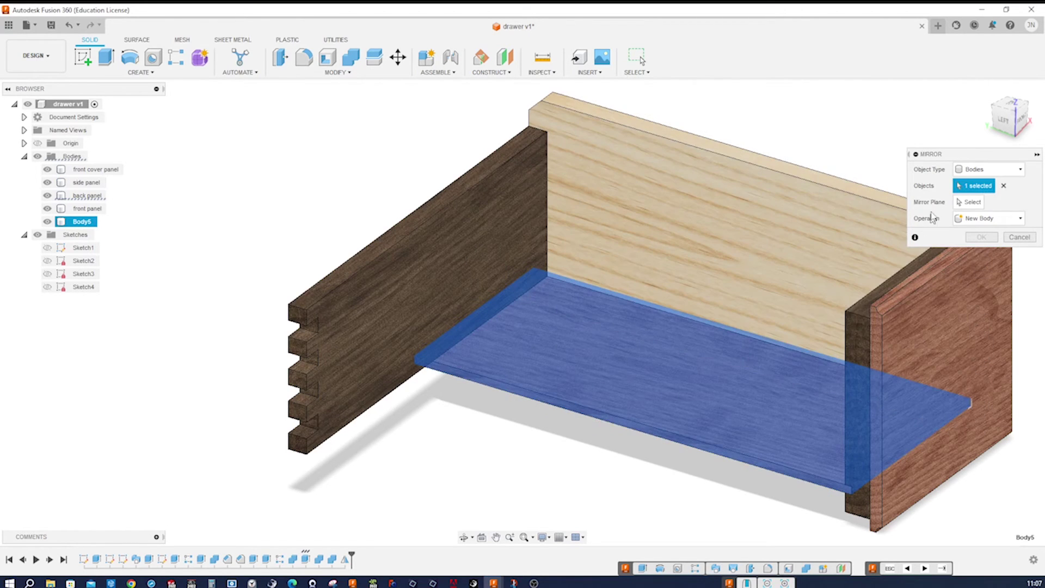
left_click(970, 202)
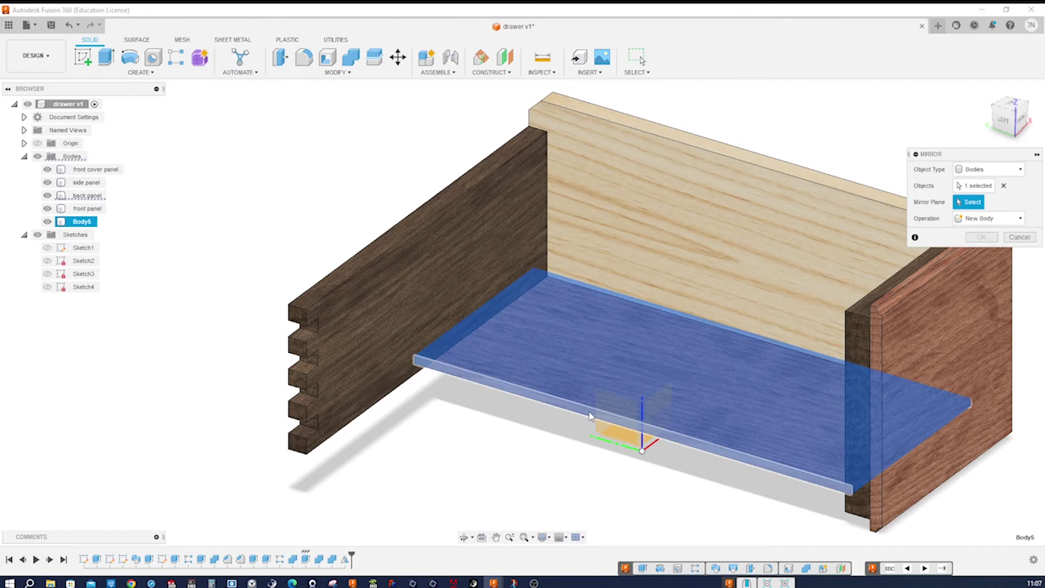
left_click(593, 427)
left_click(974, 237)
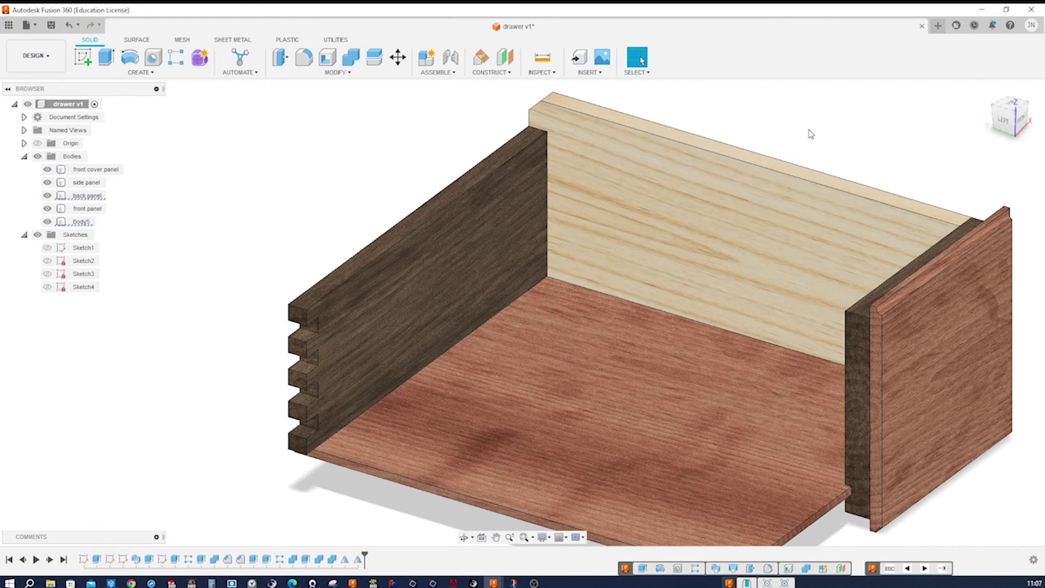
Mirror the side panel across the vertical origin plane at the drawer's midline as a new body.
key("s")
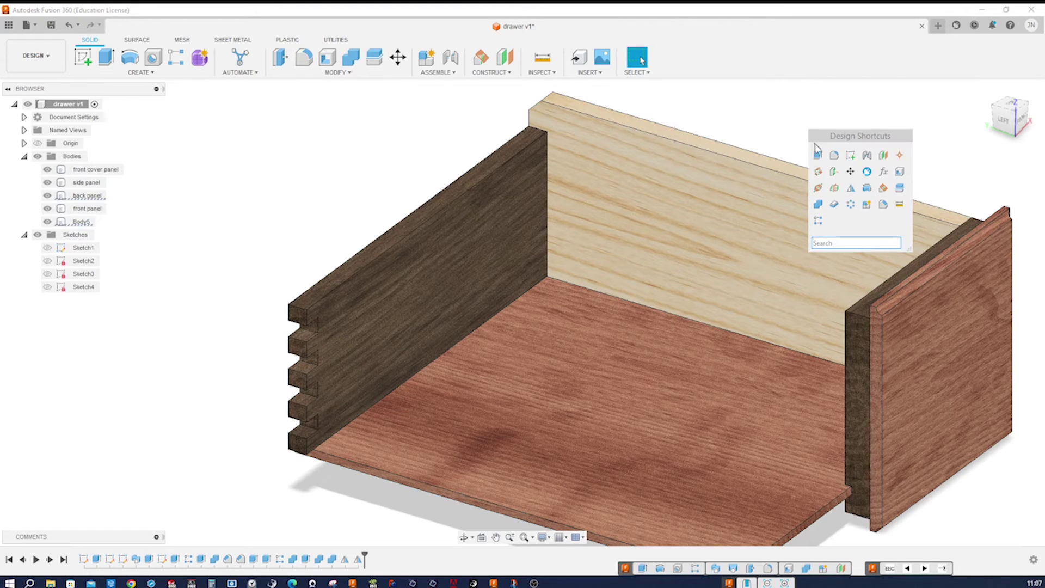
left_click(847, 192)
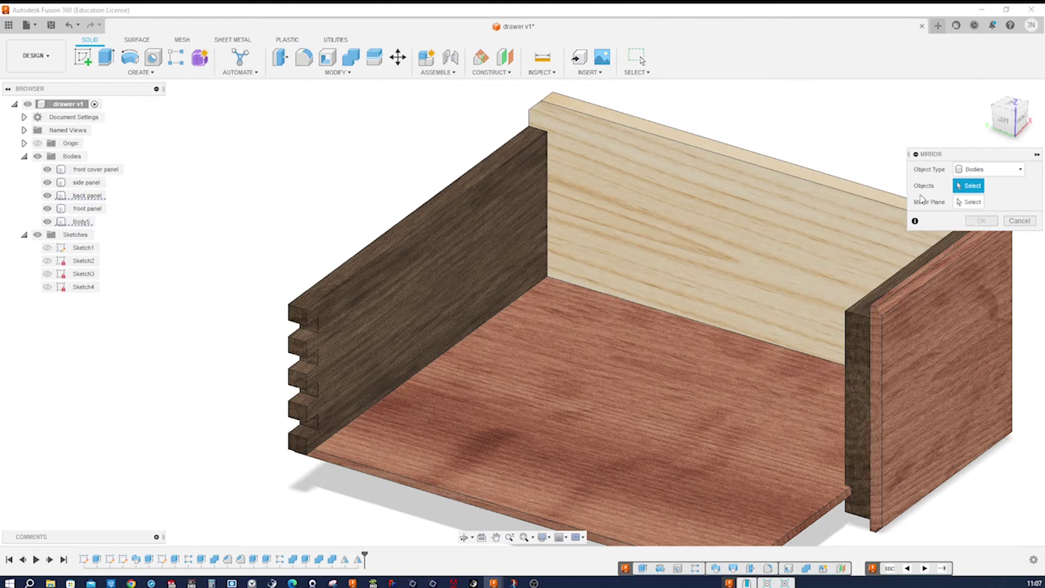
left_click(874, 217)
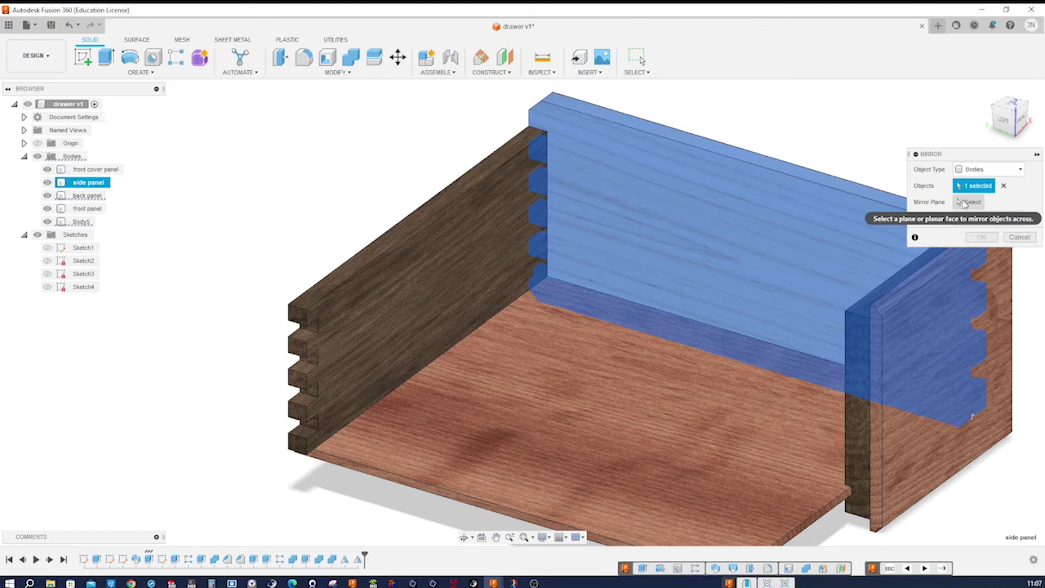
left_click(629, 422)
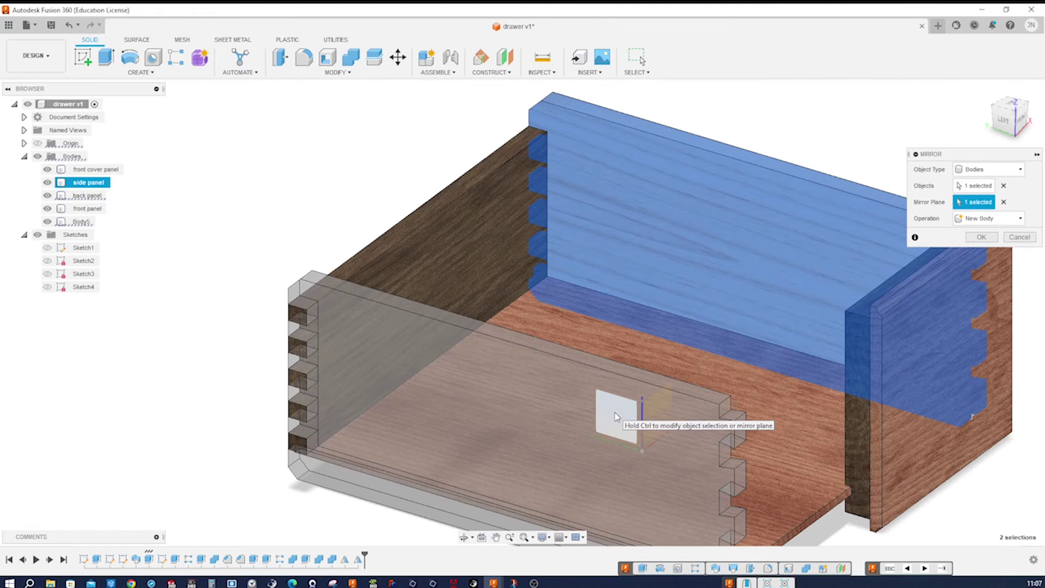
left_click(982, 237)
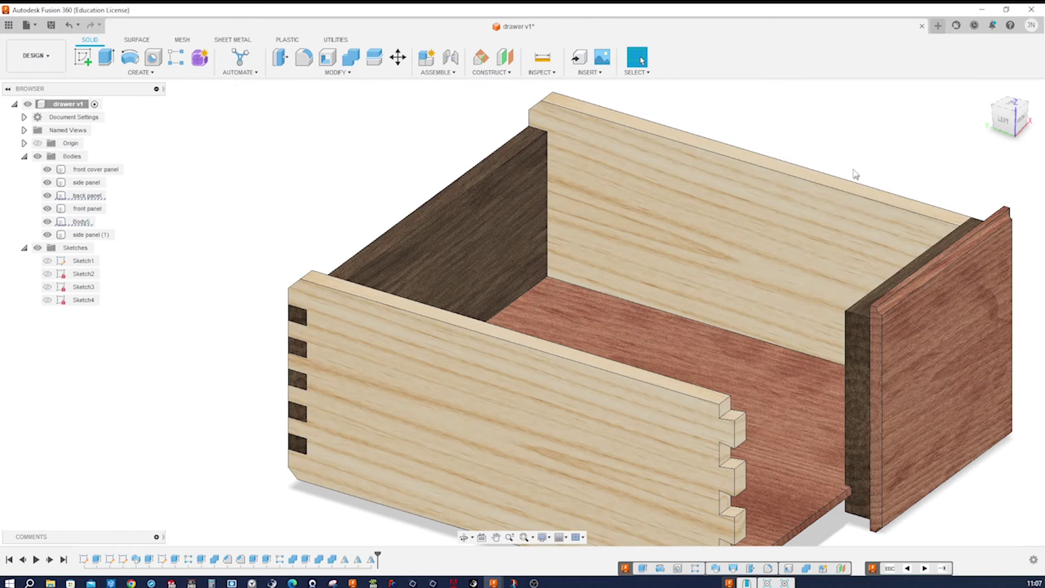
Mirror the front panel body across its narrow end face at the drawer's midline, joining both halves.
key("s")
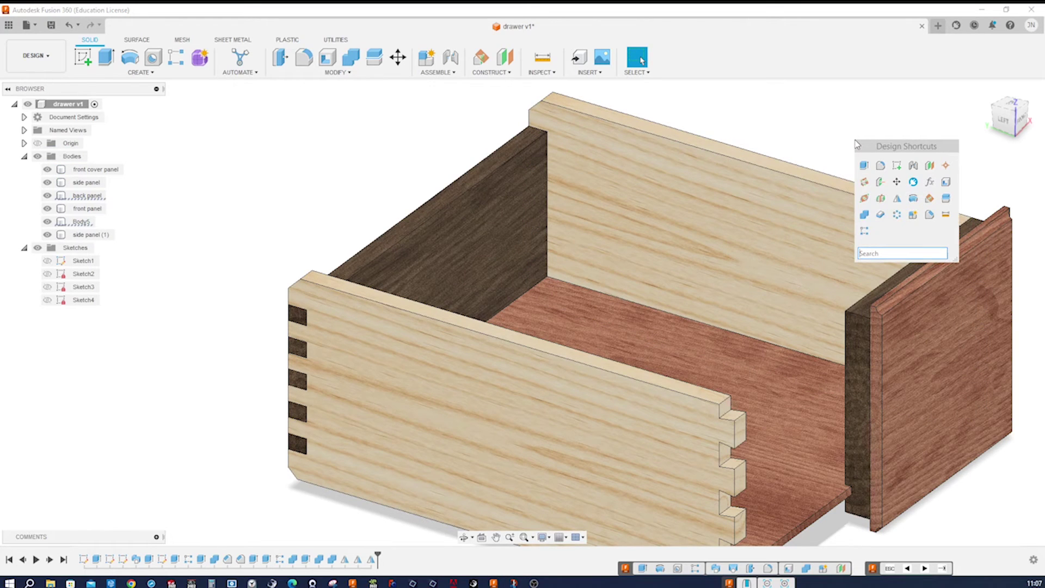
left_click(897, 198)
middle_click_drag(877, 234, 796, 260)
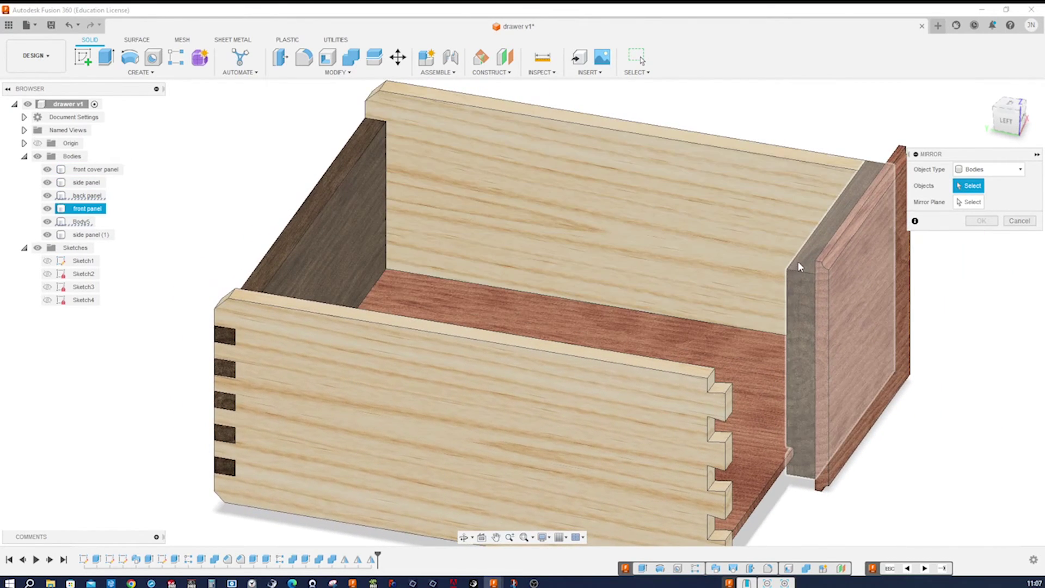
left_click(797, 261)
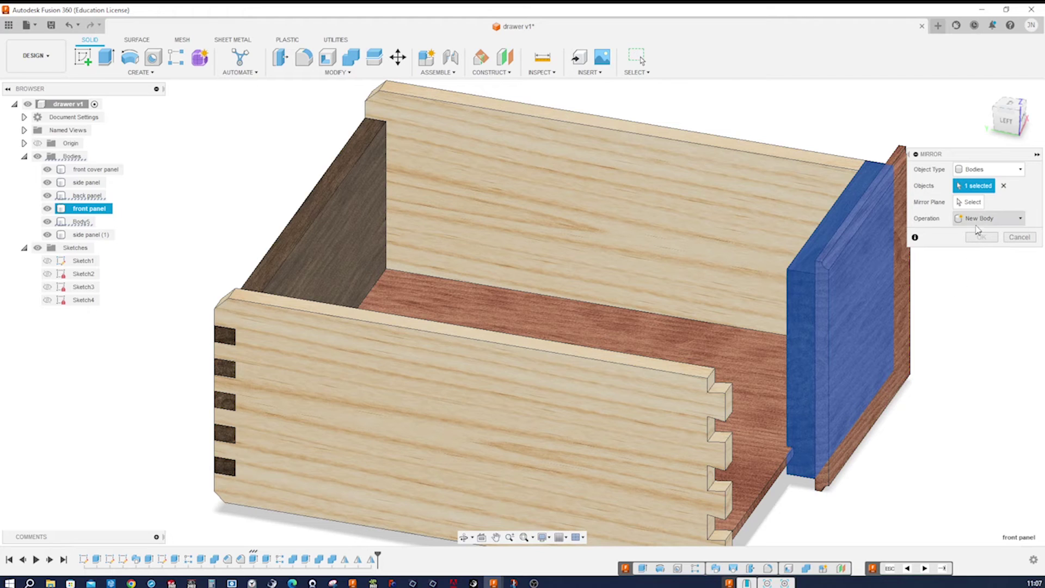
left_click(970, 202)
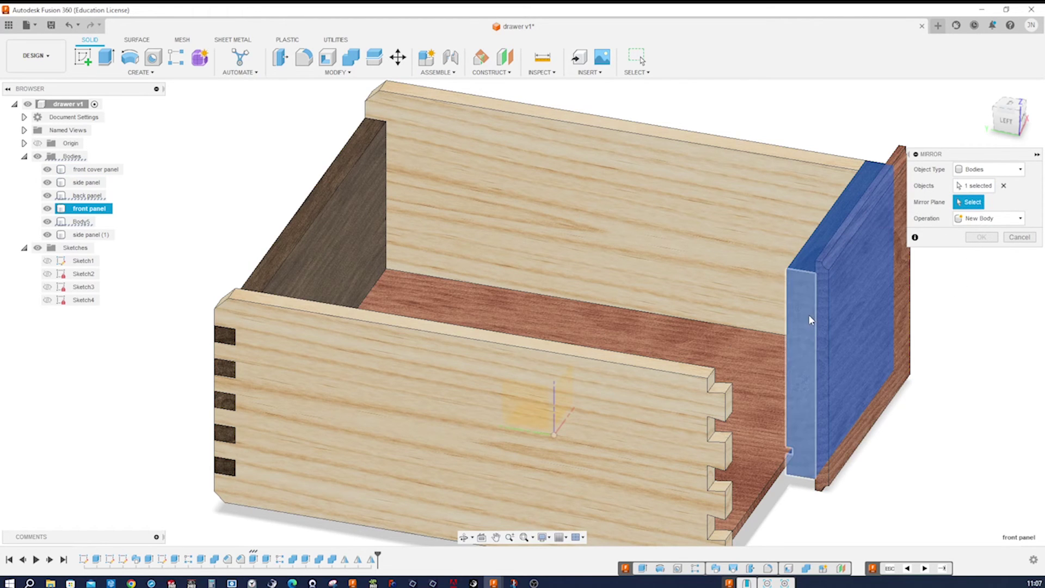
left_click(808, 315)
left_click(982, 237)
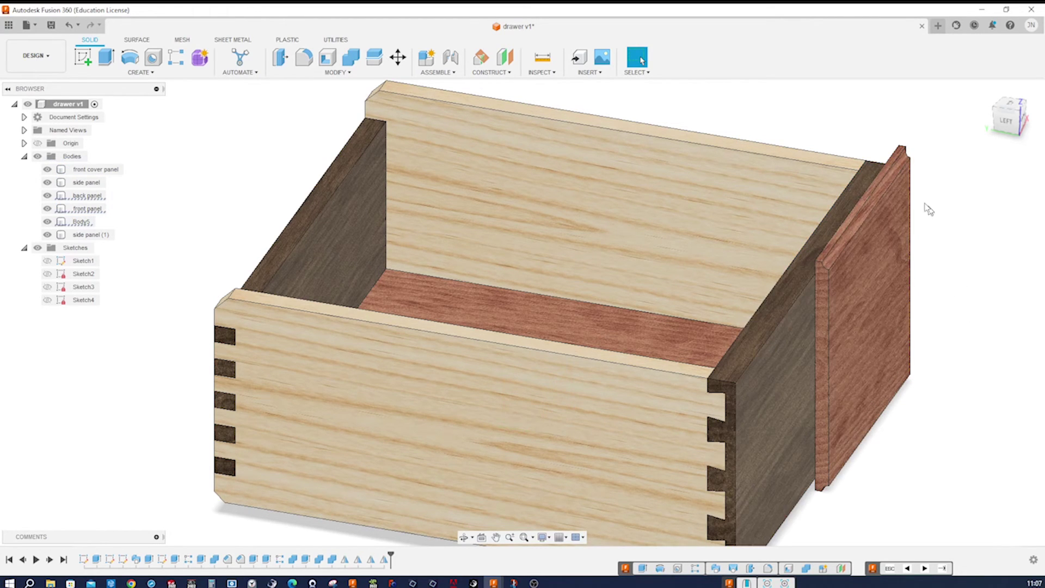
Mirror the front cover panel across its end face at the drawer's midline, using the Join operation.
key("s")
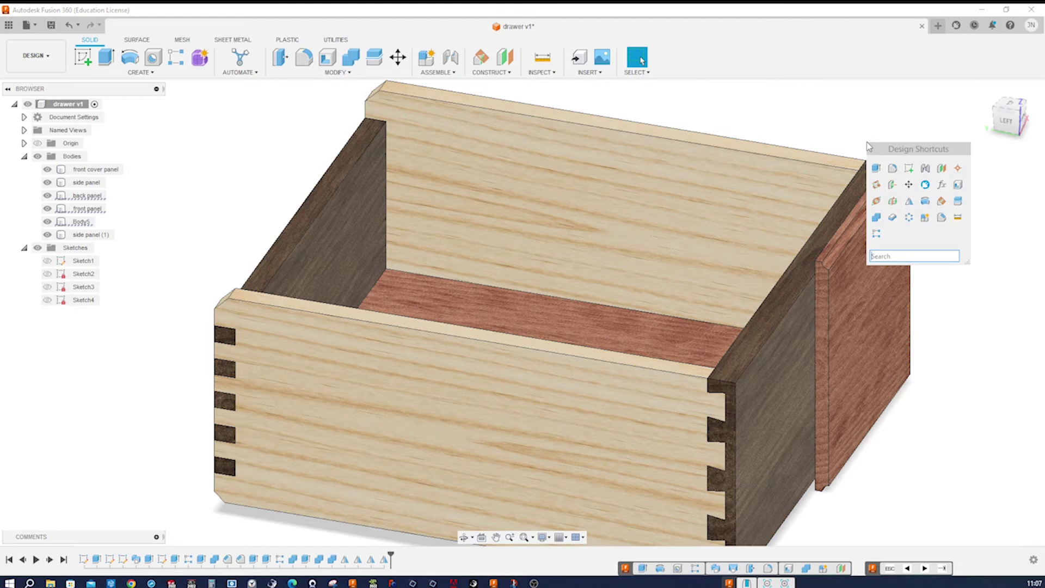
left_click(917, 204)
left_click(898, 241)
left_click(880, 247)
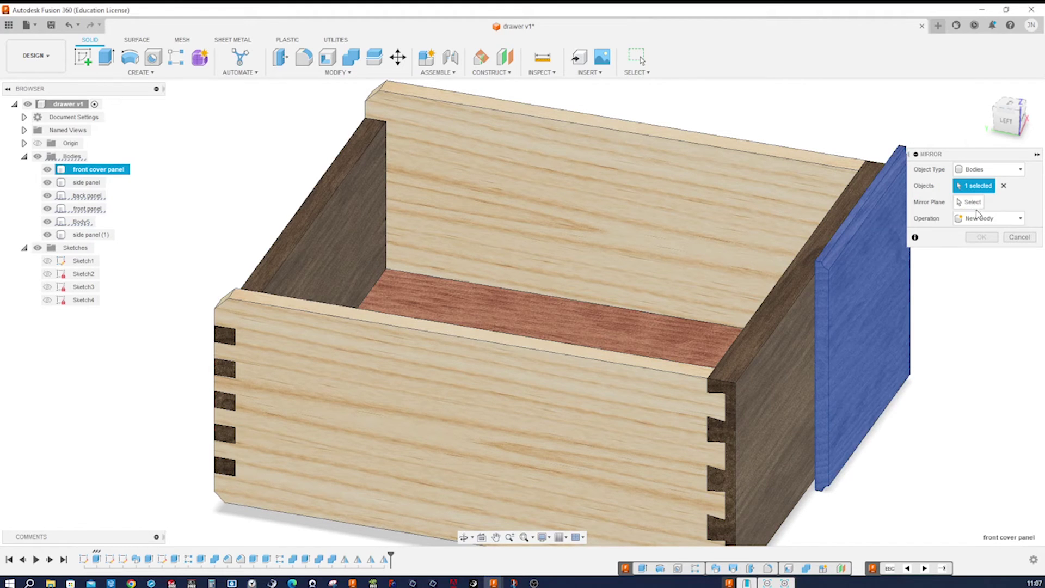
left_click(827, 296)
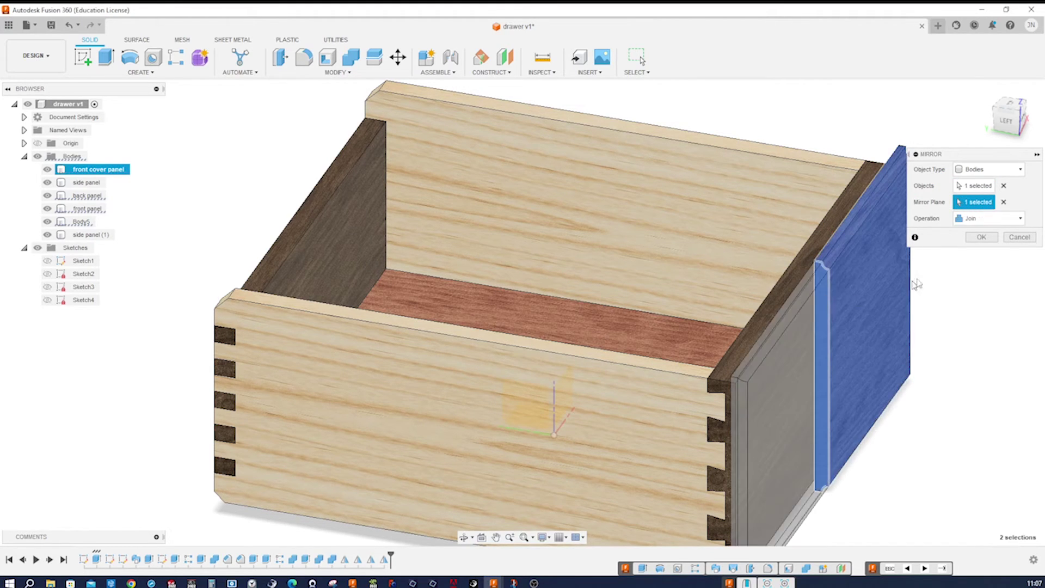
left_click(974, 240)
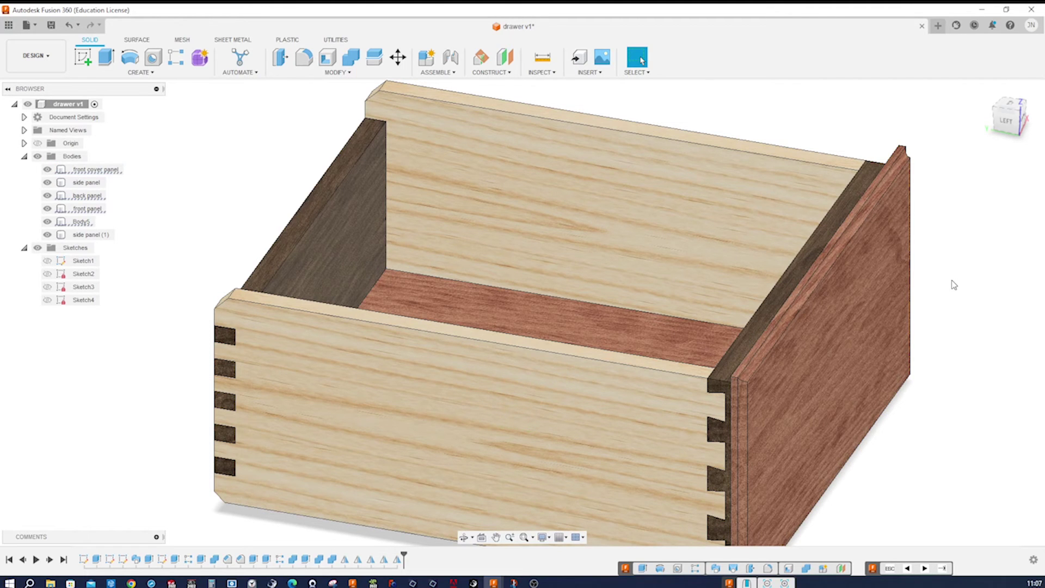
key("F6")
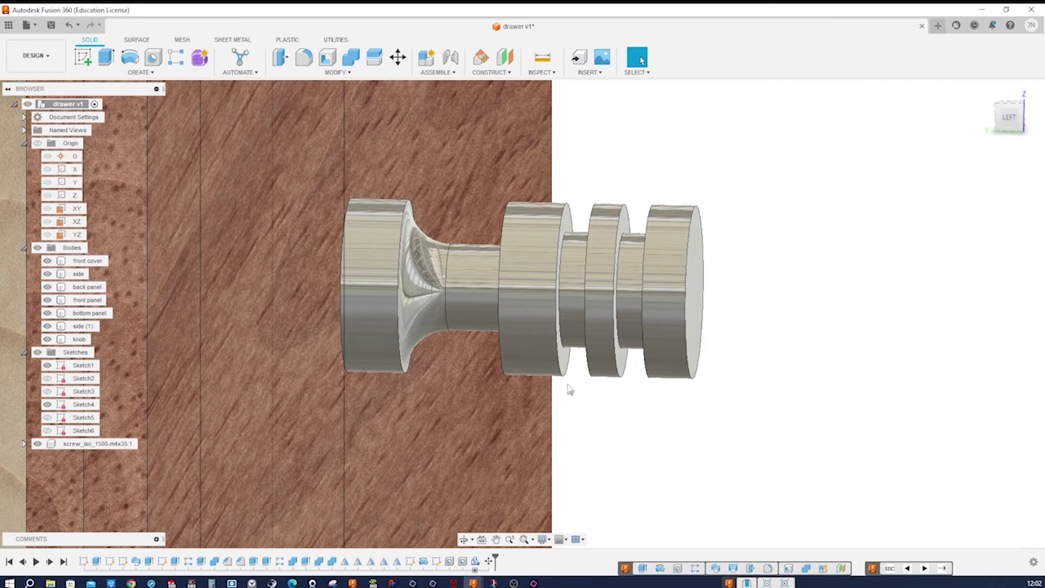
Open the knob's profile sketch, Sketch5, for editing to examine its dimensions.
left_click(410, 562)
right_click(410, 563)
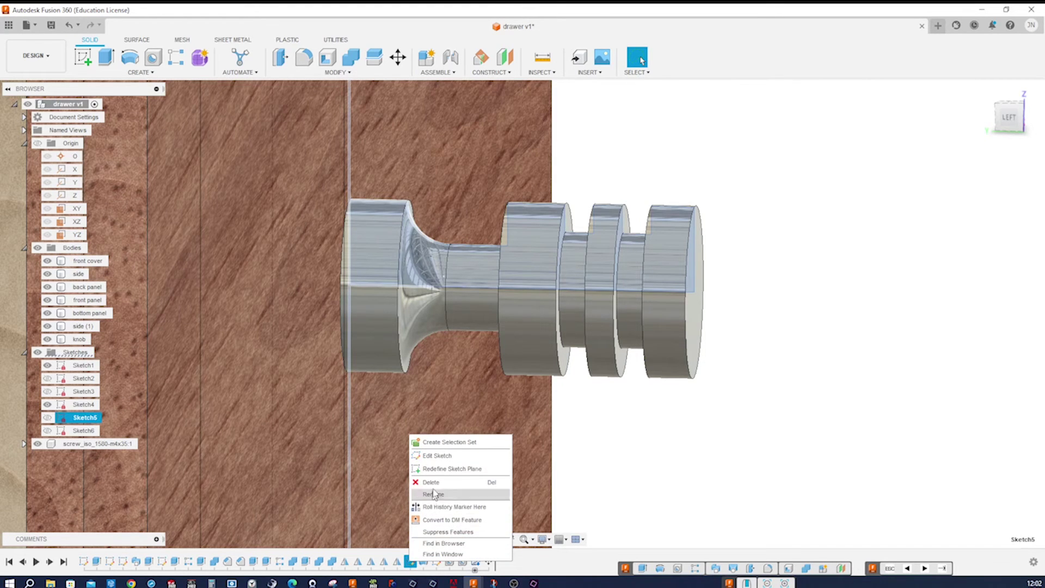
left_click(442, 455)
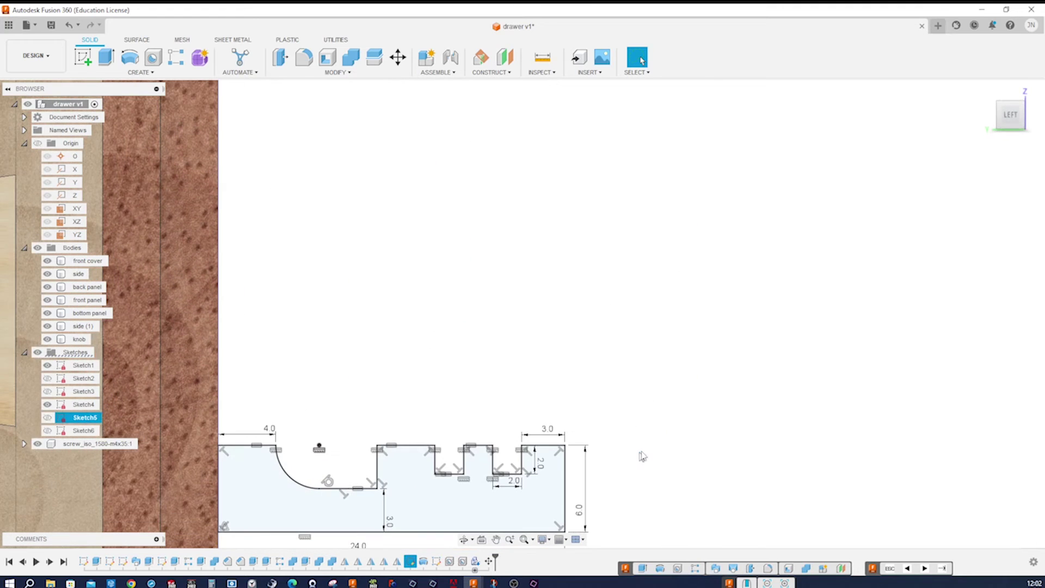